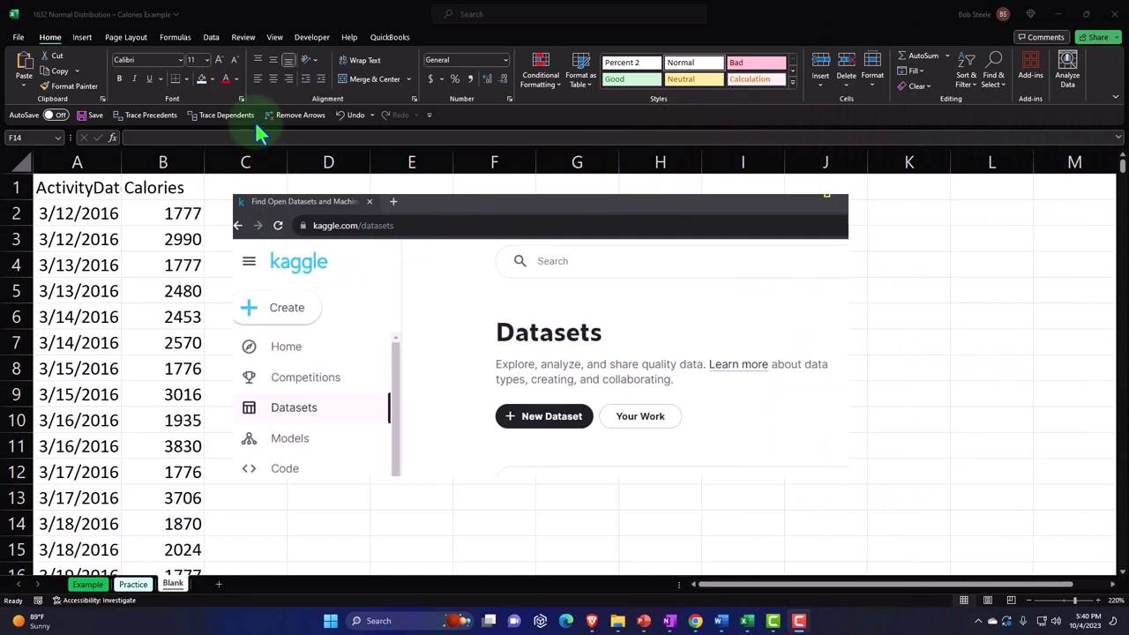
# Check for the Data Analysis tool and review the x values and frequency table on the Example sheet.
pyautogui.click(212, 39)
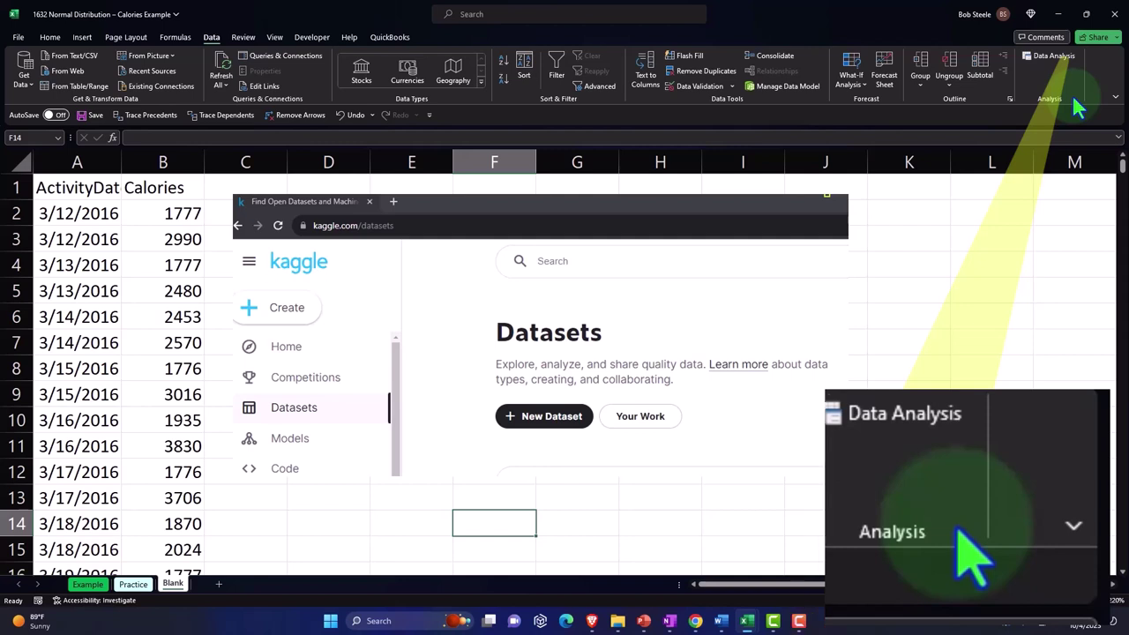
pyautogui.click(49, 37)
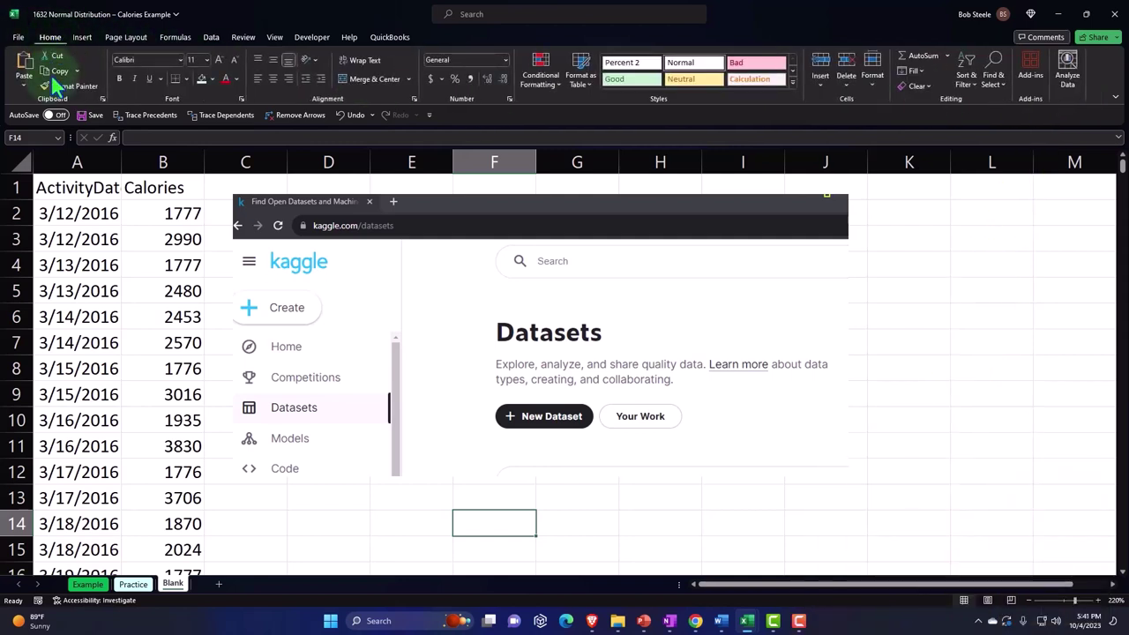
pyautogui.click(88, 583)
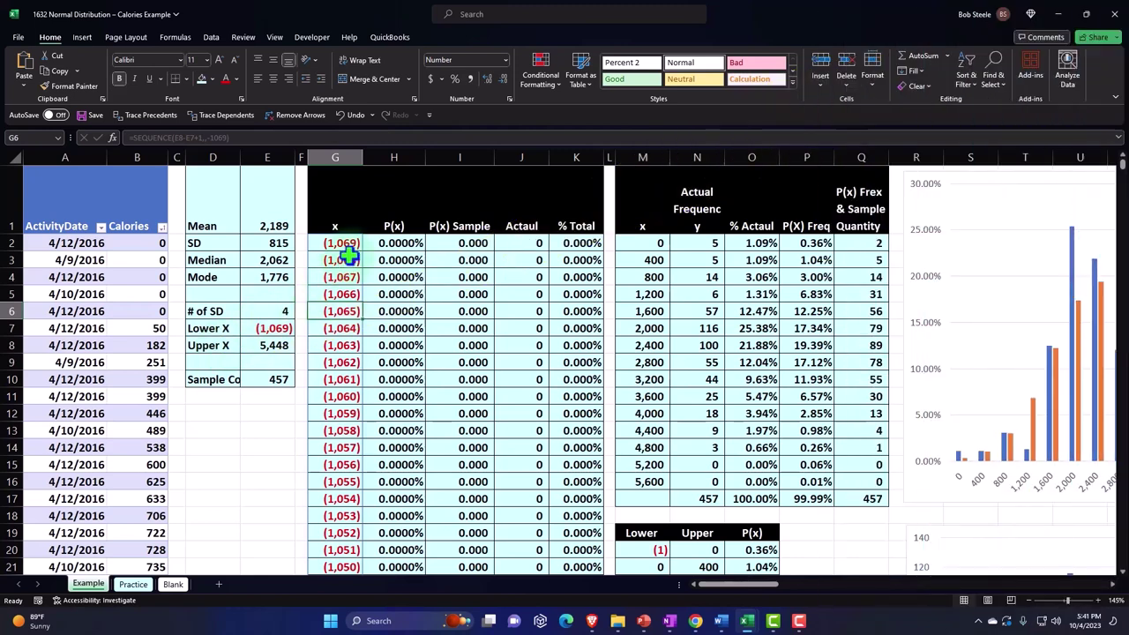
pyautogui.click(346, 246)
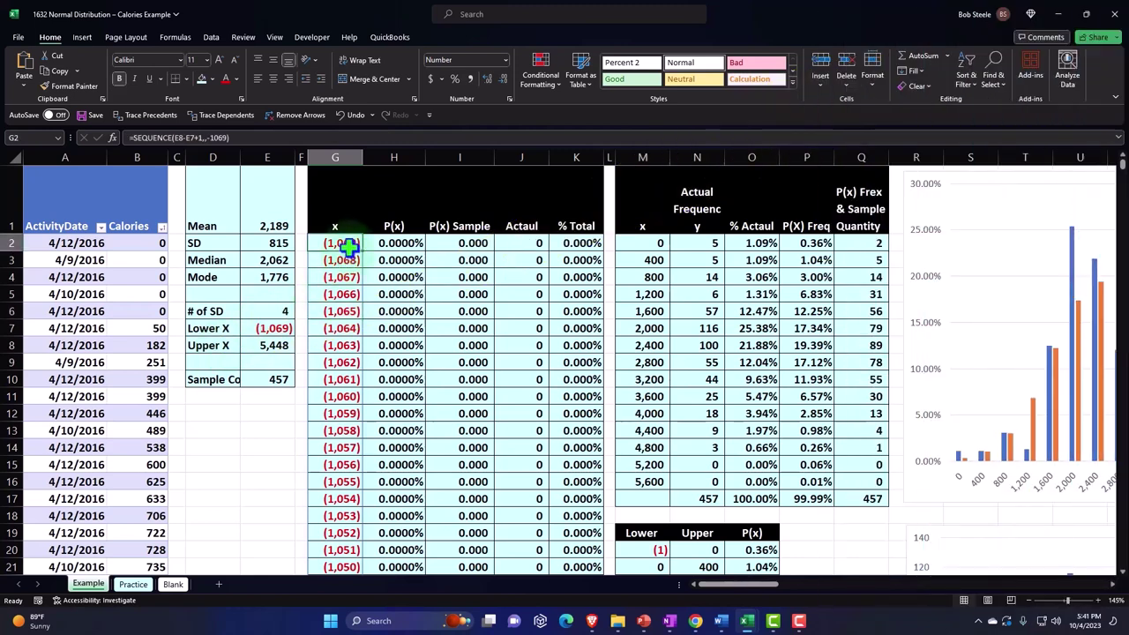
pyautogui.press('Down')
pyautogui.press('Down')
pyautogui.press('Down')
pyautogui.press('Down')
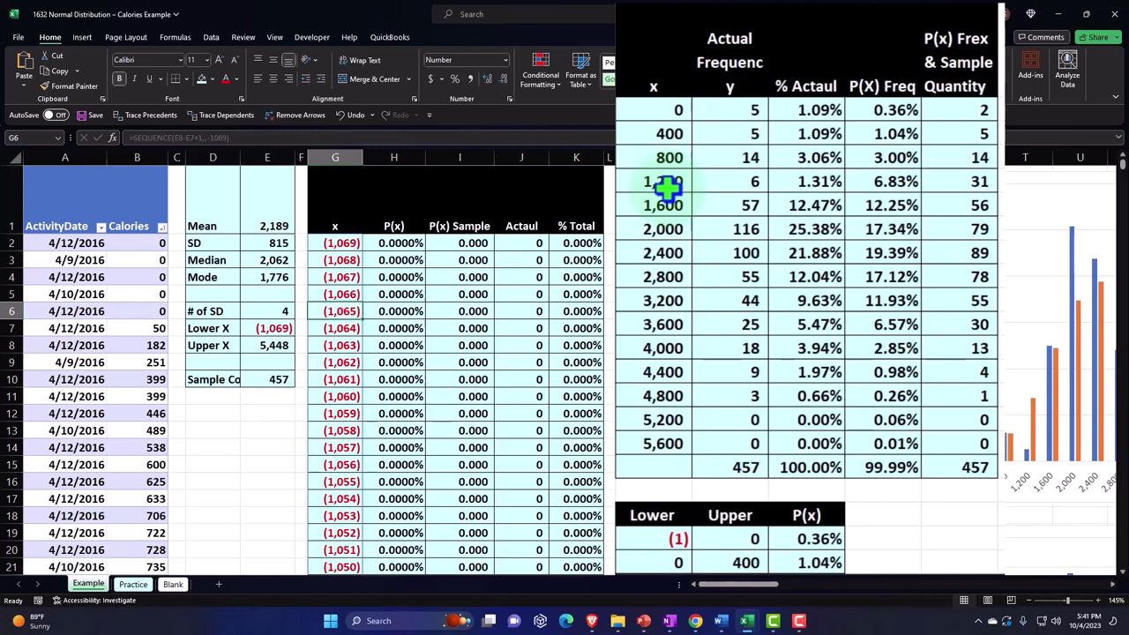
# Remove the Kaggle datasets picture from the Blank sheet.
pyautogui.click(174, 584)
pyautogui.click(384, 322)
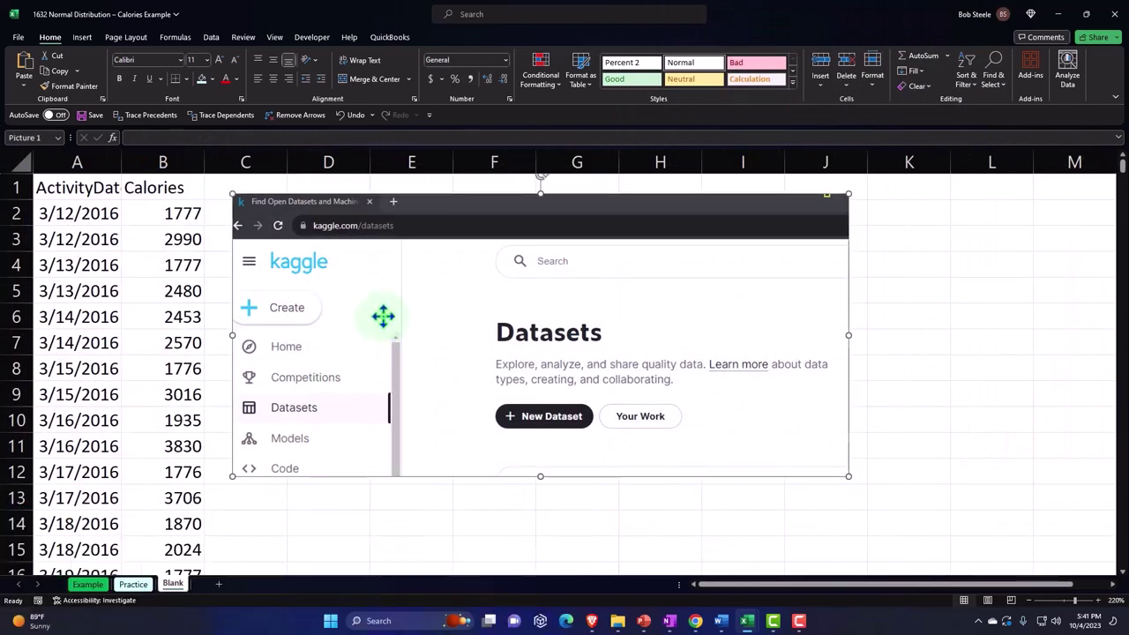
pyautogui.press('Delete')
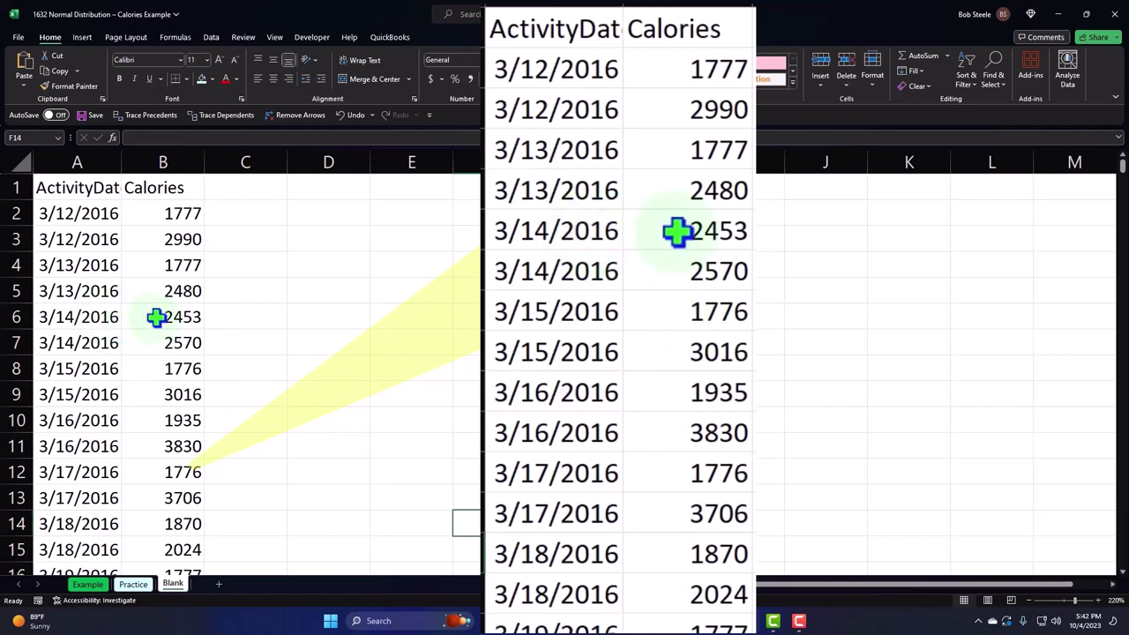
# Format all cells of the Blank sheet as bold Currency with no symbol, 0 decimal places and red bracketed negatives.
pyautogui.click(19, 164)
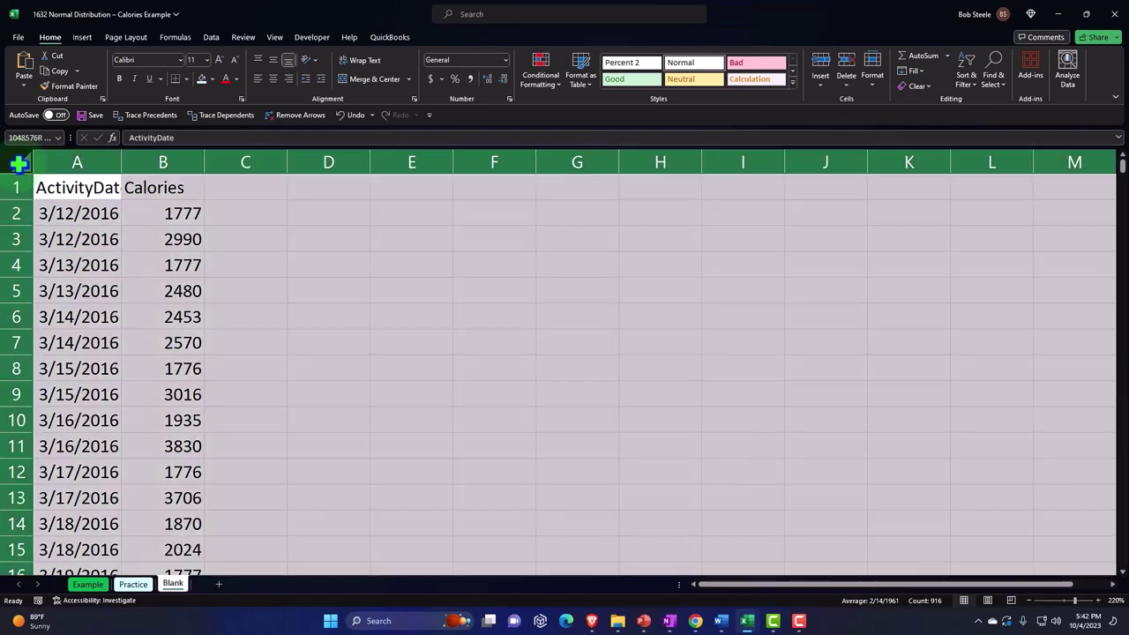
pyautogui.rightClick(336, 248)
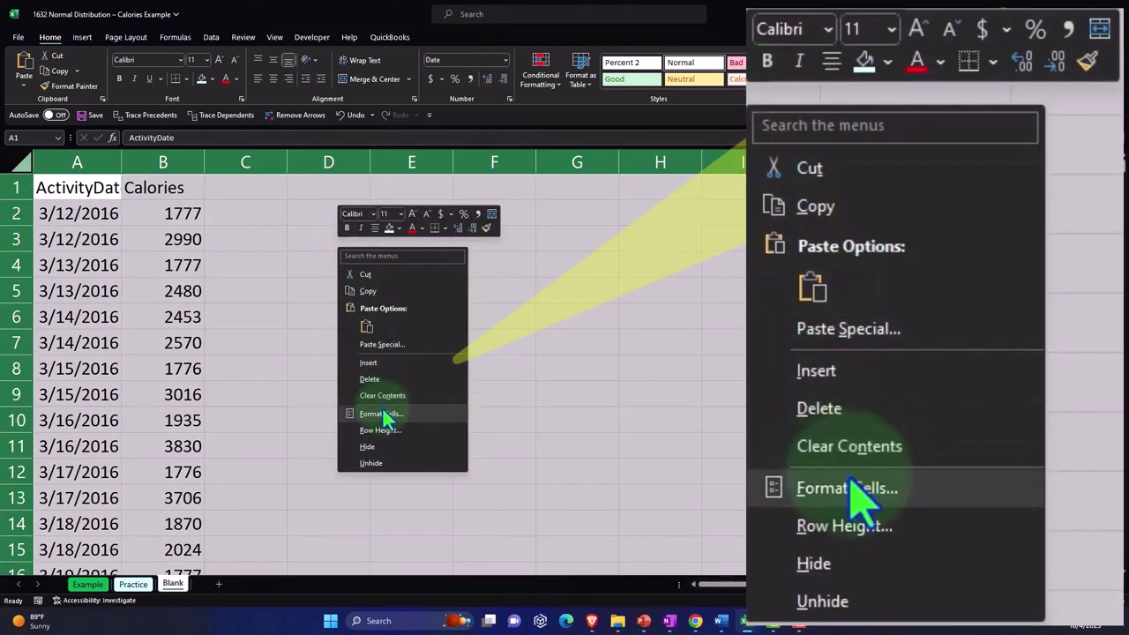
pyautogui.click(383, 413)
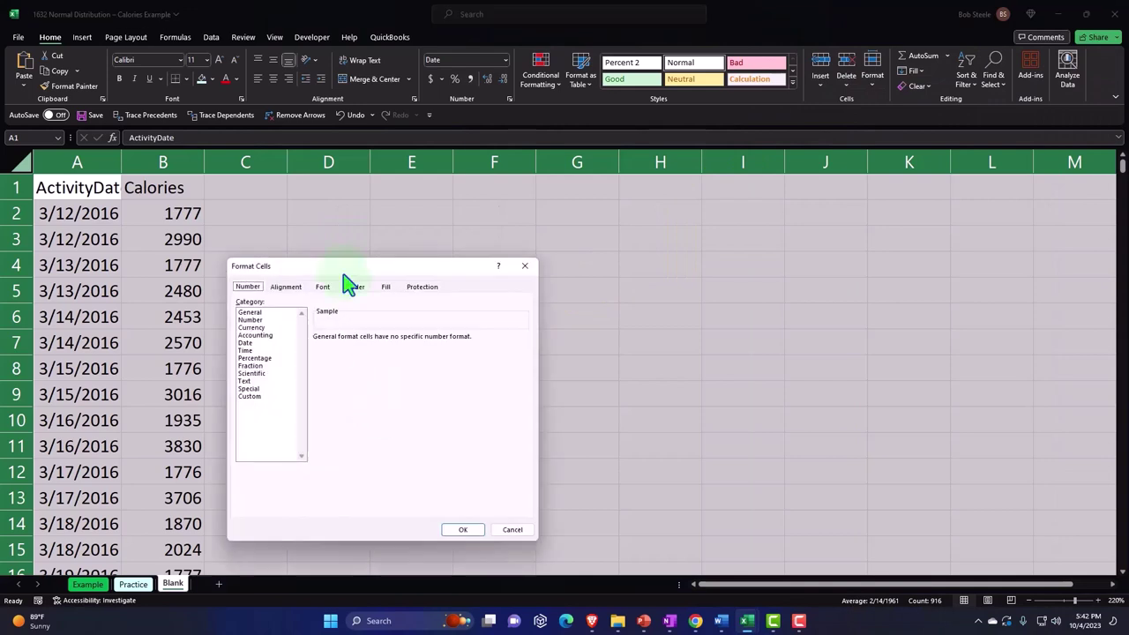
pyautogui.click(313, 278)
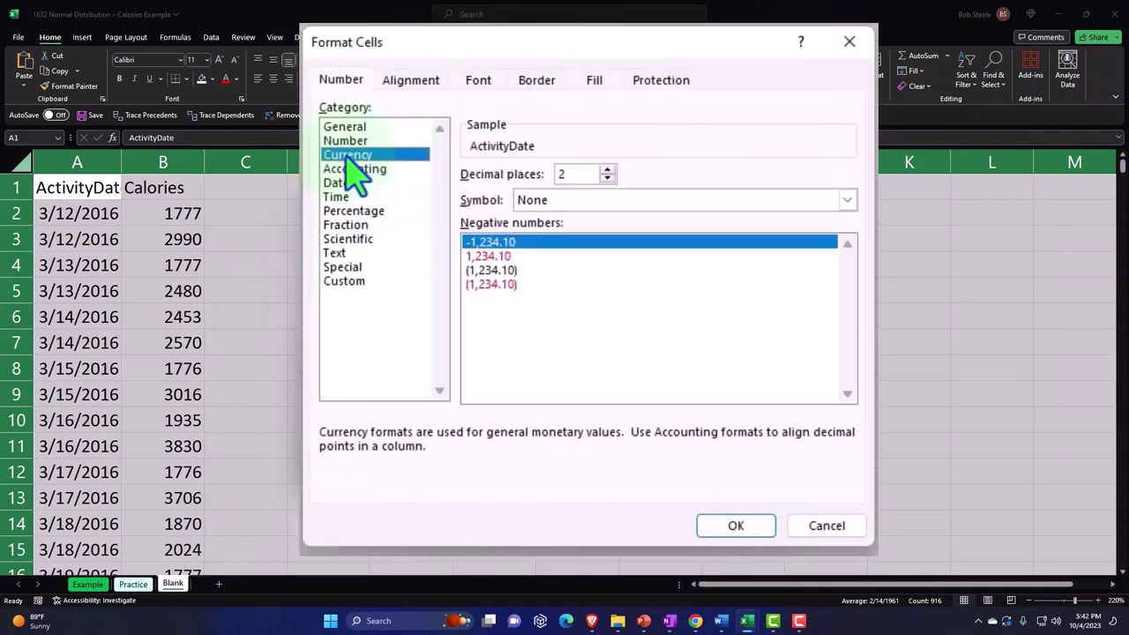
pyautogui.click(497, 284)
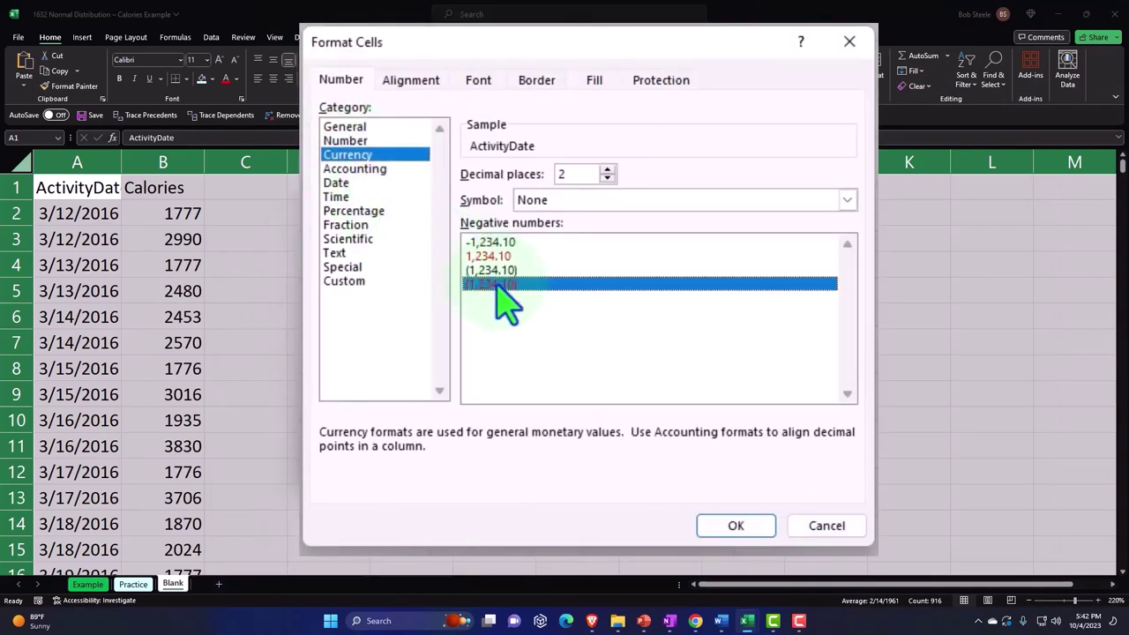
pyautogui.click(613, 203)
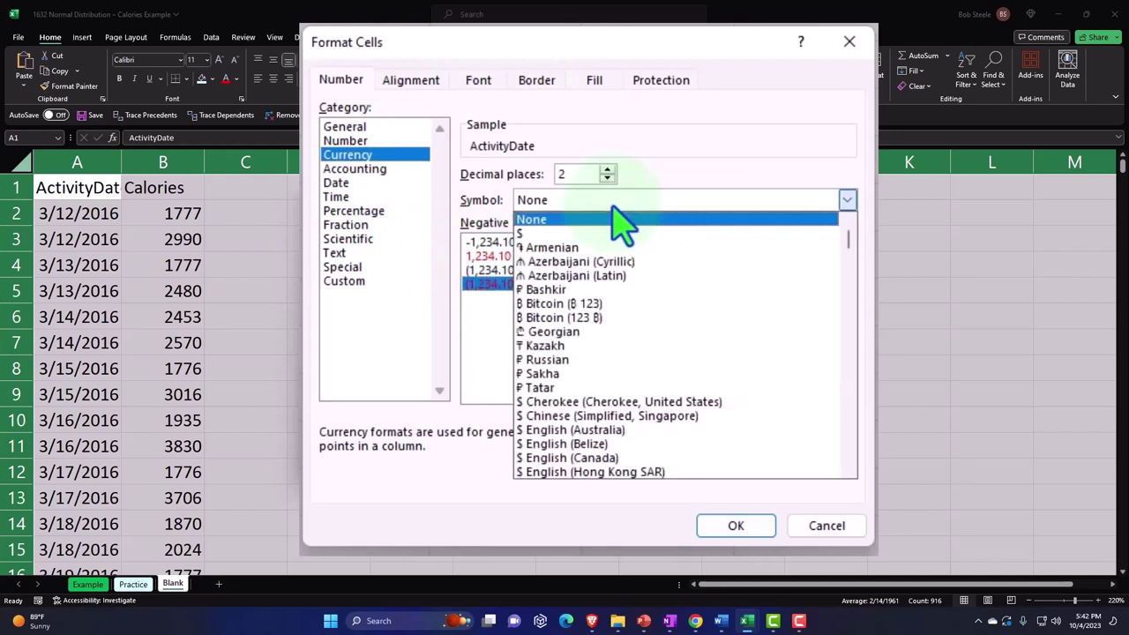
pyautogui.click(614, 217)
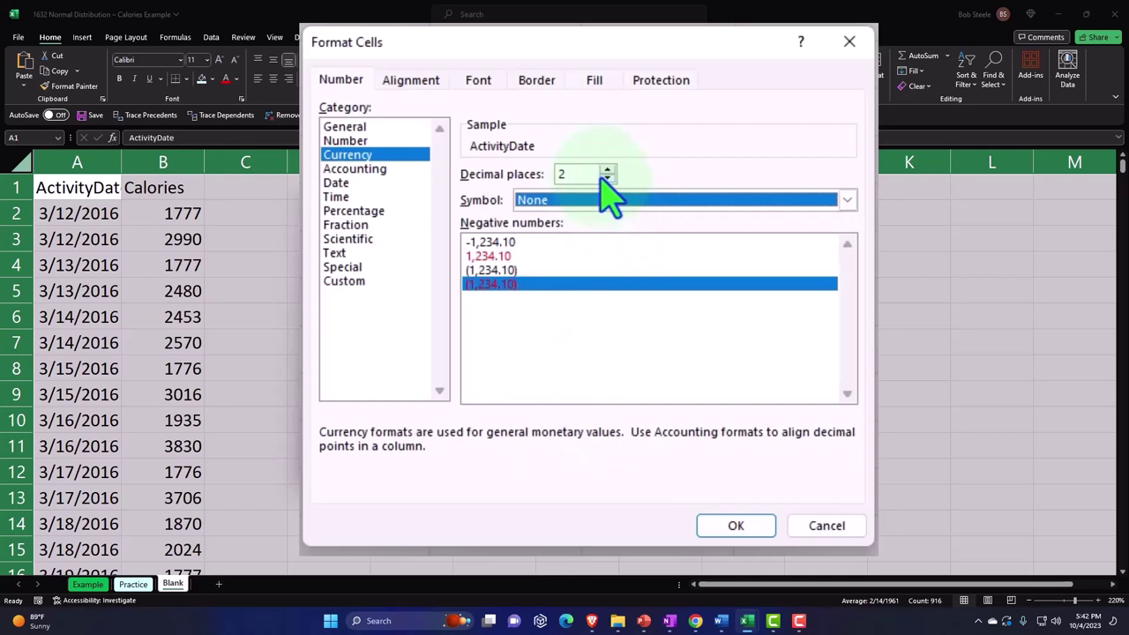
pyautogui.doubleClick(605, 177)
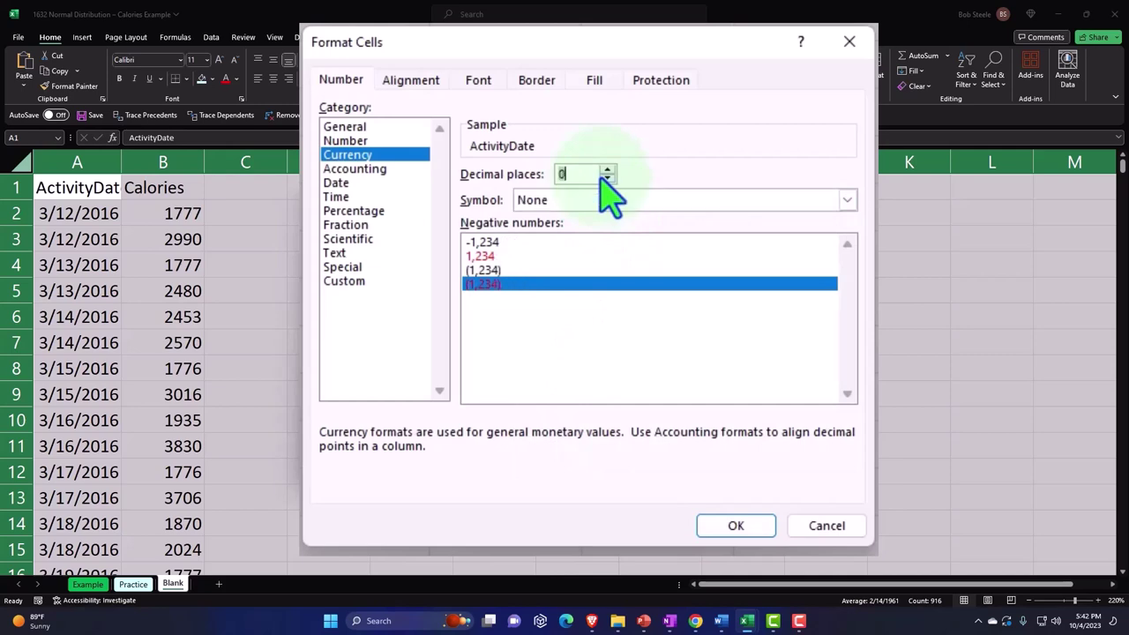
pyautogui.click(745, 529)
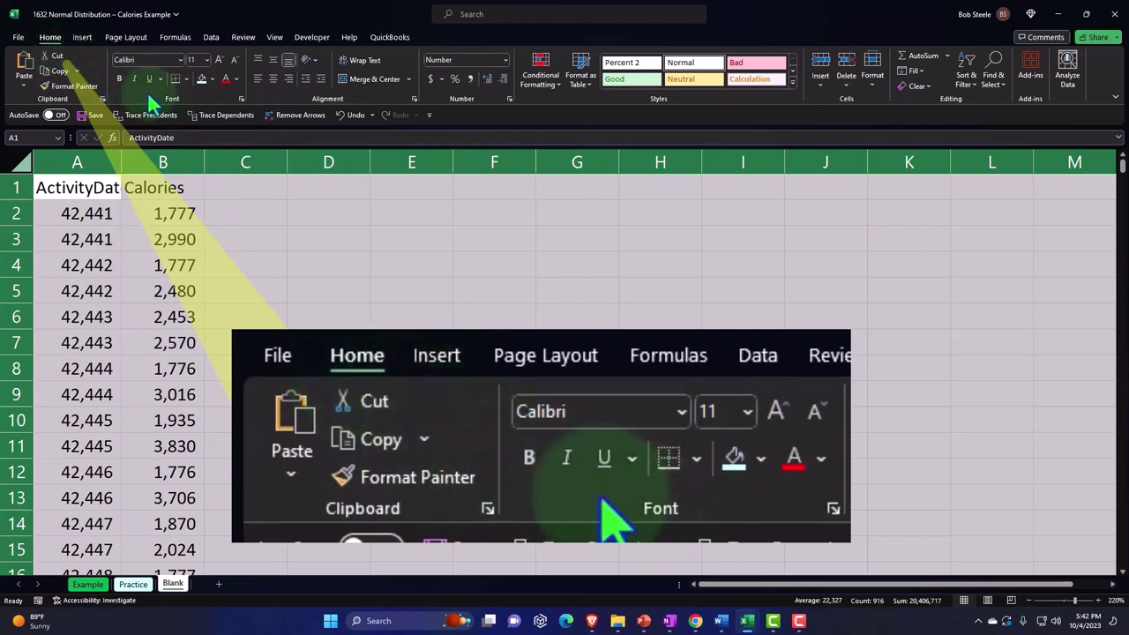
pyautogui.click(119, 79)
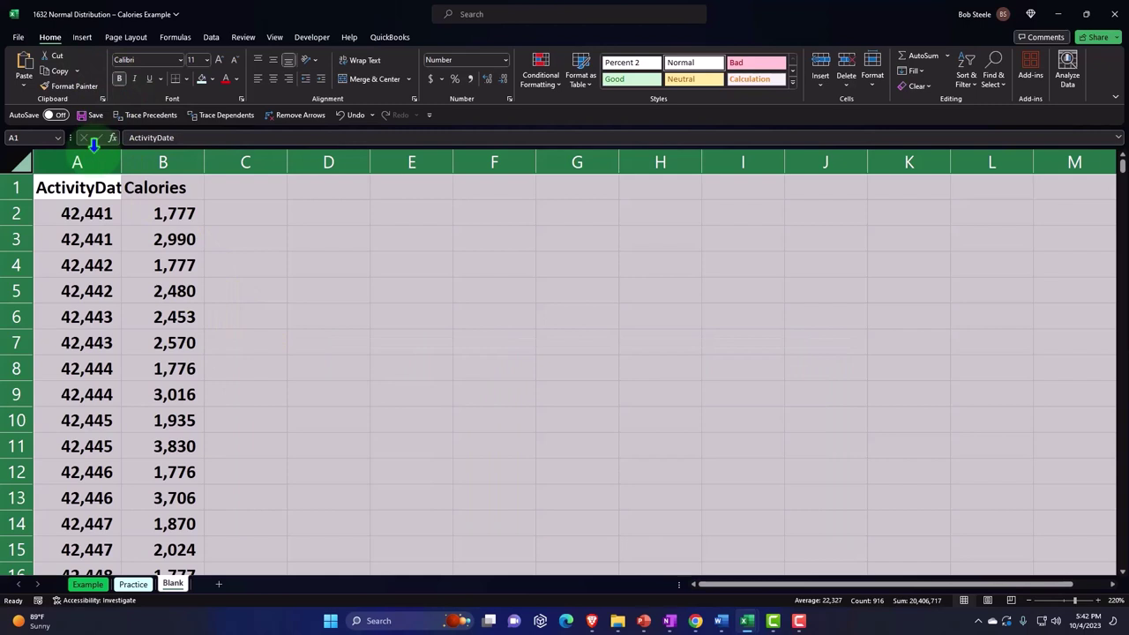
# Format the ActivityDate column A as Short Date.
pyautogui.click(94, 148)
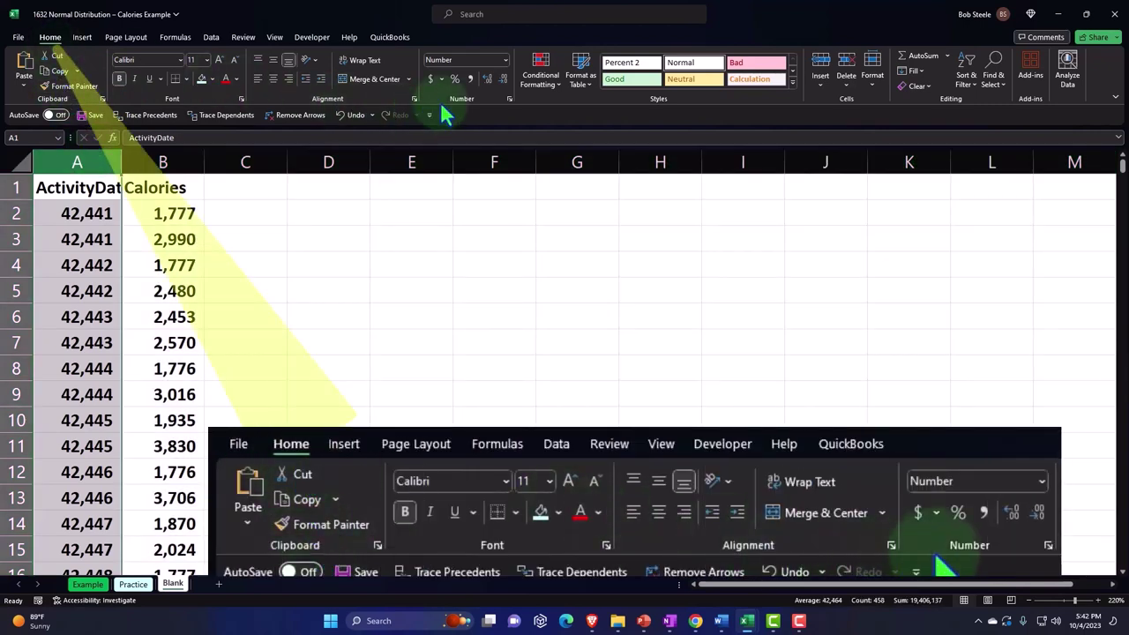
pyautogui.click(505, 61)
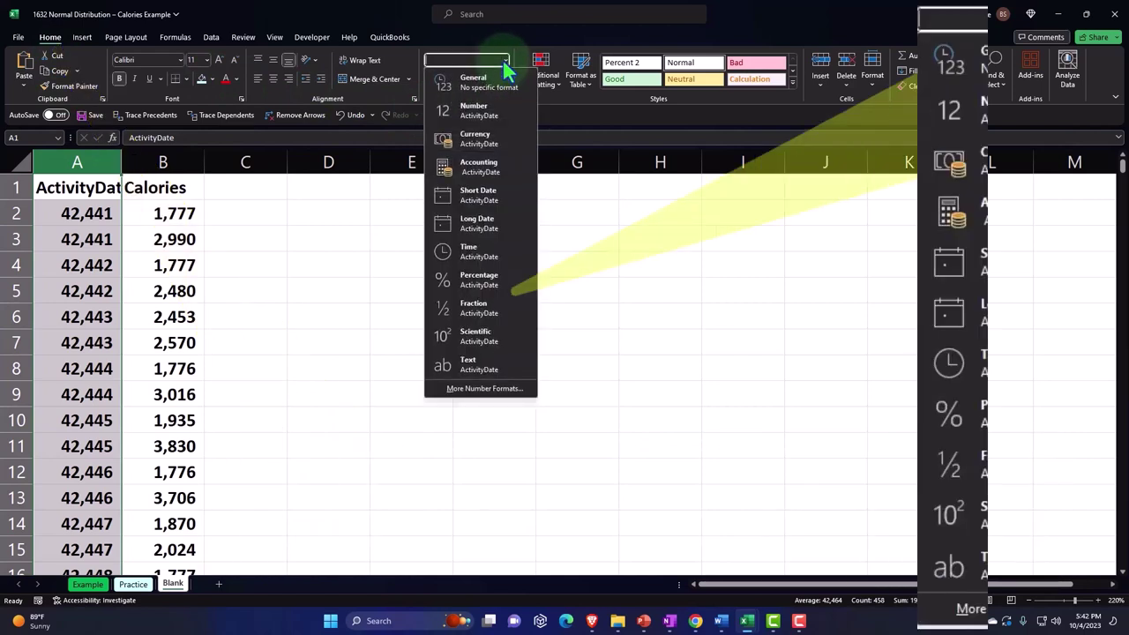
pyautogui.click(482, 197)
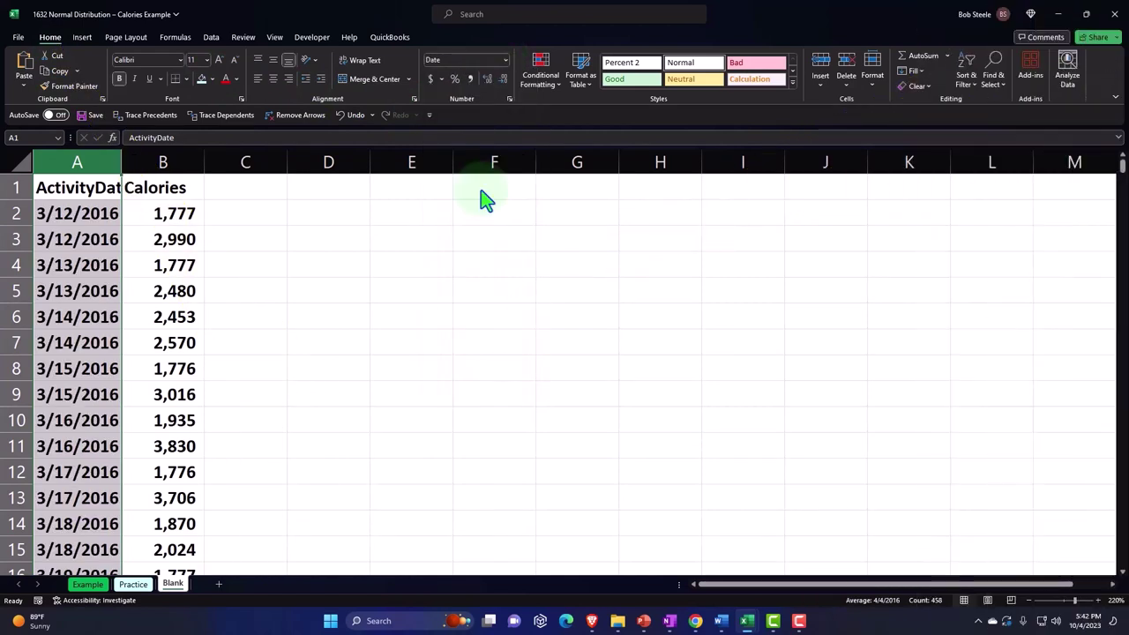
pyautogui.click(456, 297)
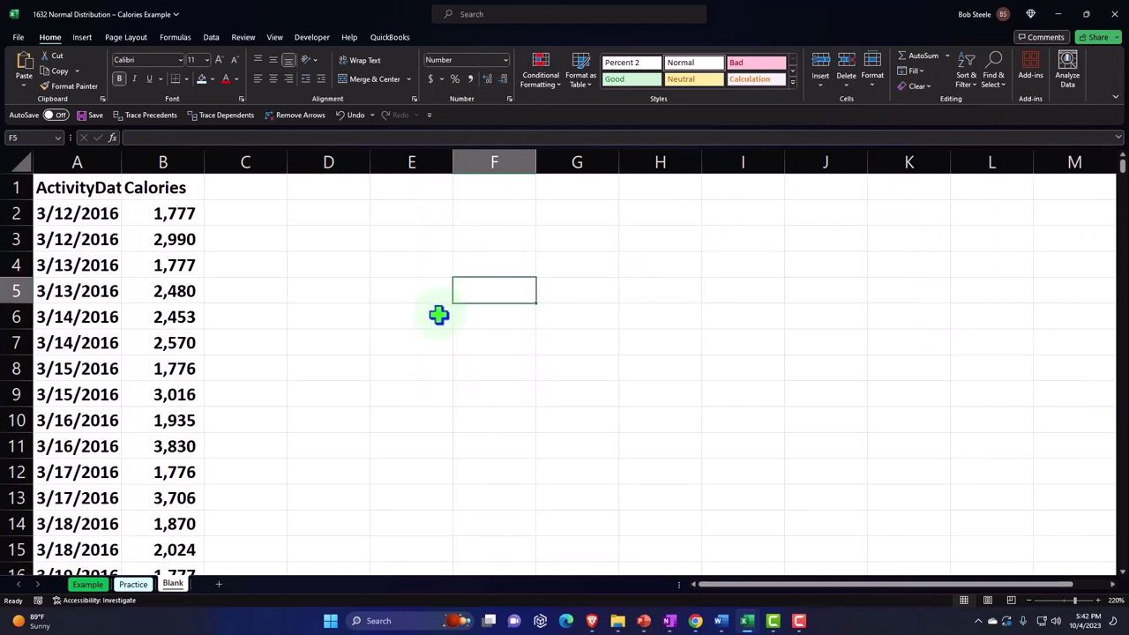
# Convert the activity date and calorie data in A1:B458 into a table with headers.
pyautogui.click(155, 291)
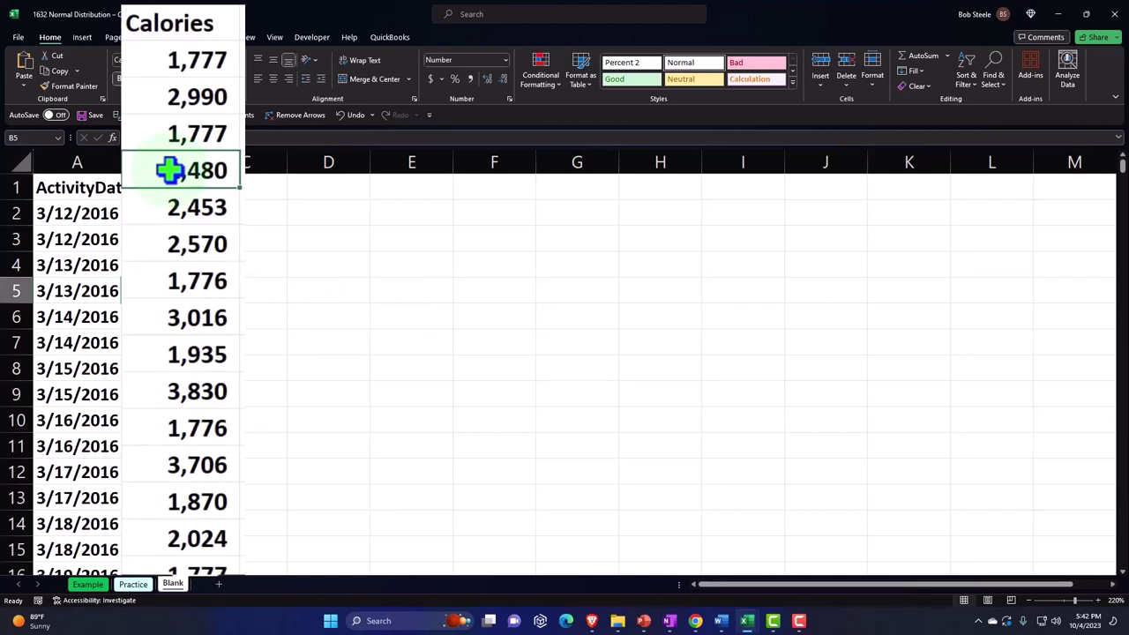
pyautogui.click(84, 38)
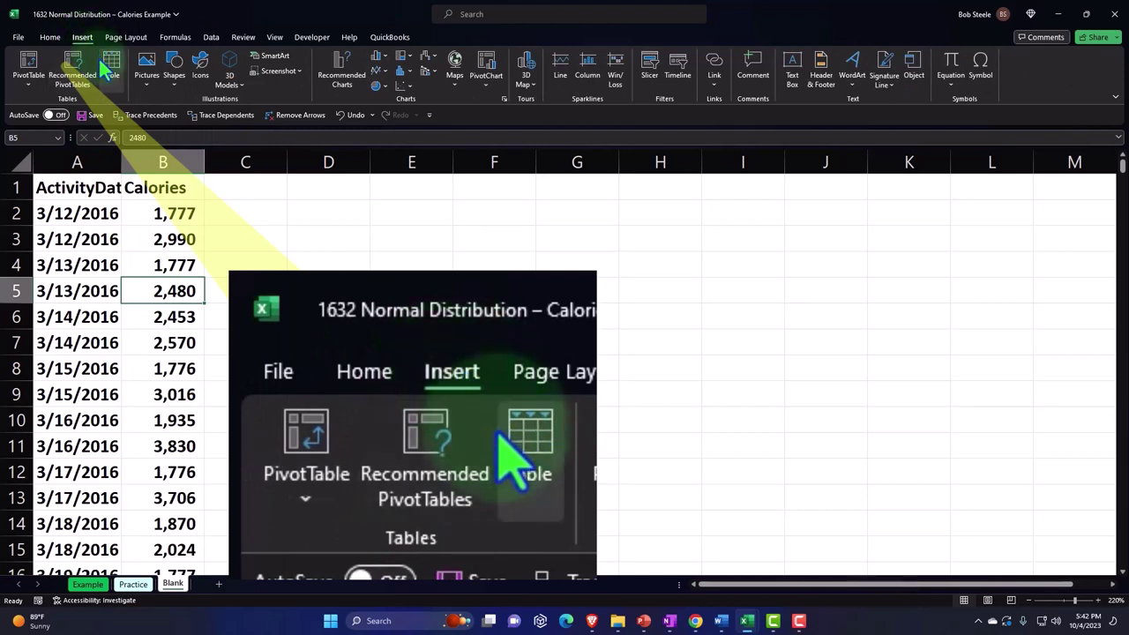
pyautogui.click(109, 64)
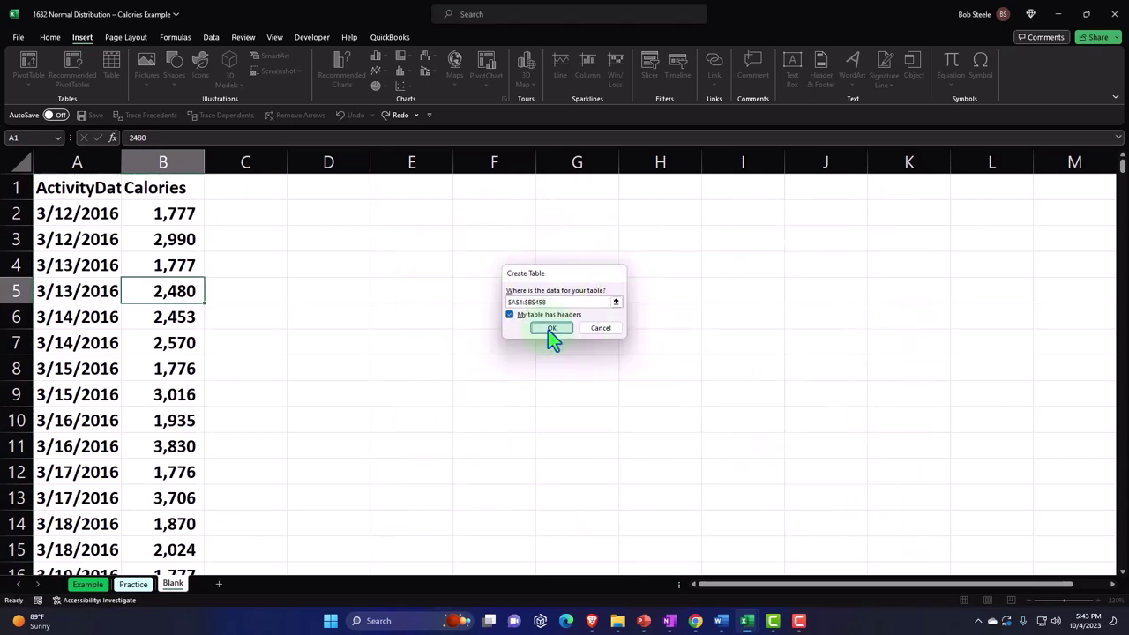
pyautogui.click(548, 330)
pyautogui.click(255, 417)
pyautogui.scroll(-20, 255, 417)
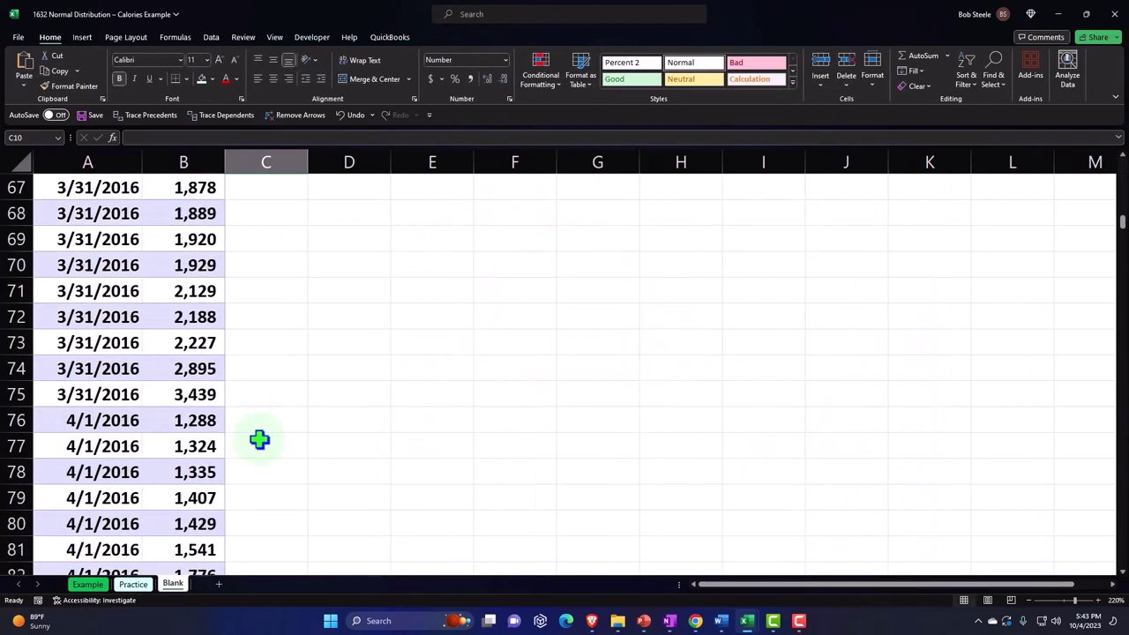
pyautogui.moveTo(1120, 254); pyautogui.dragTo(1053, 171)
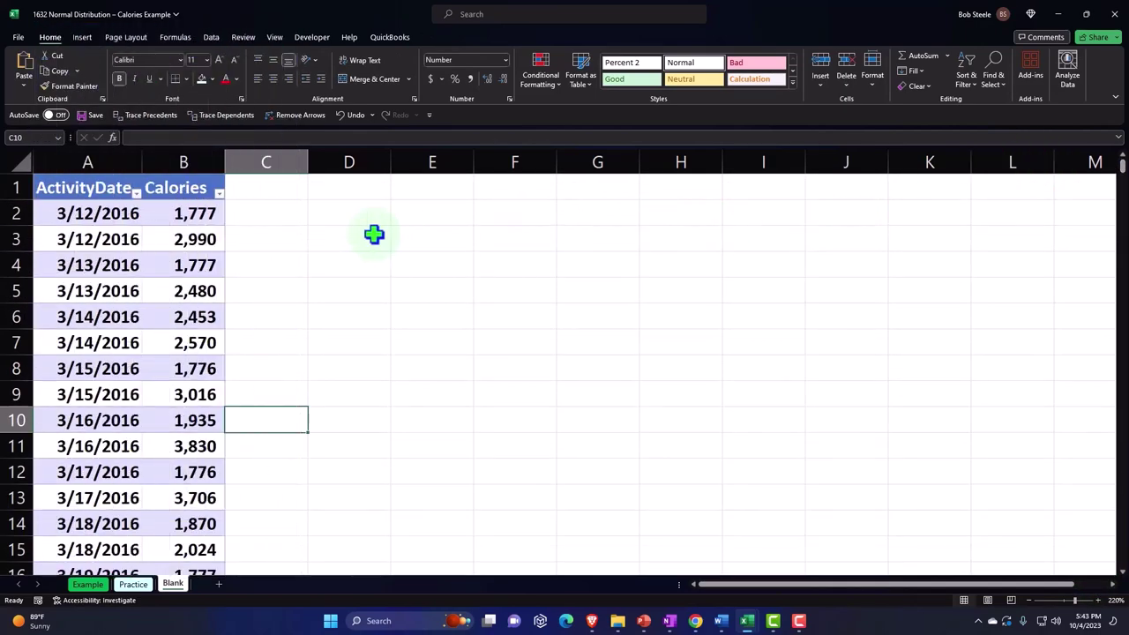
# Sort the table by ActivityDate from oldest to newest, and re-sort it by Calories from smallest to largest.
pyautogui.click(137, 193)
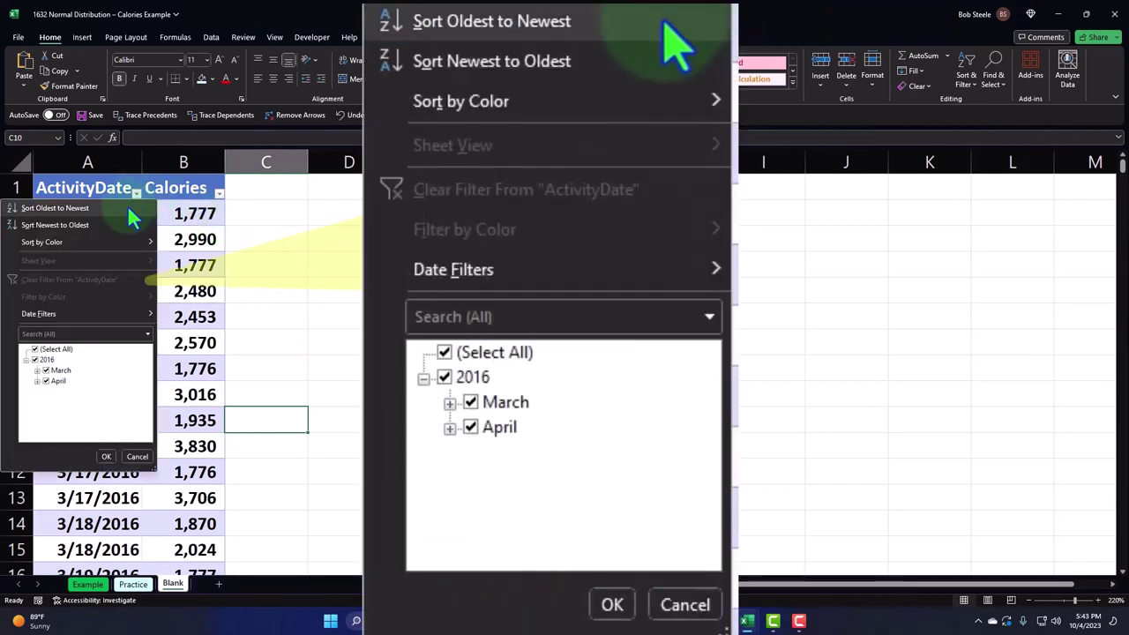
pyautogui.click(132, 209)
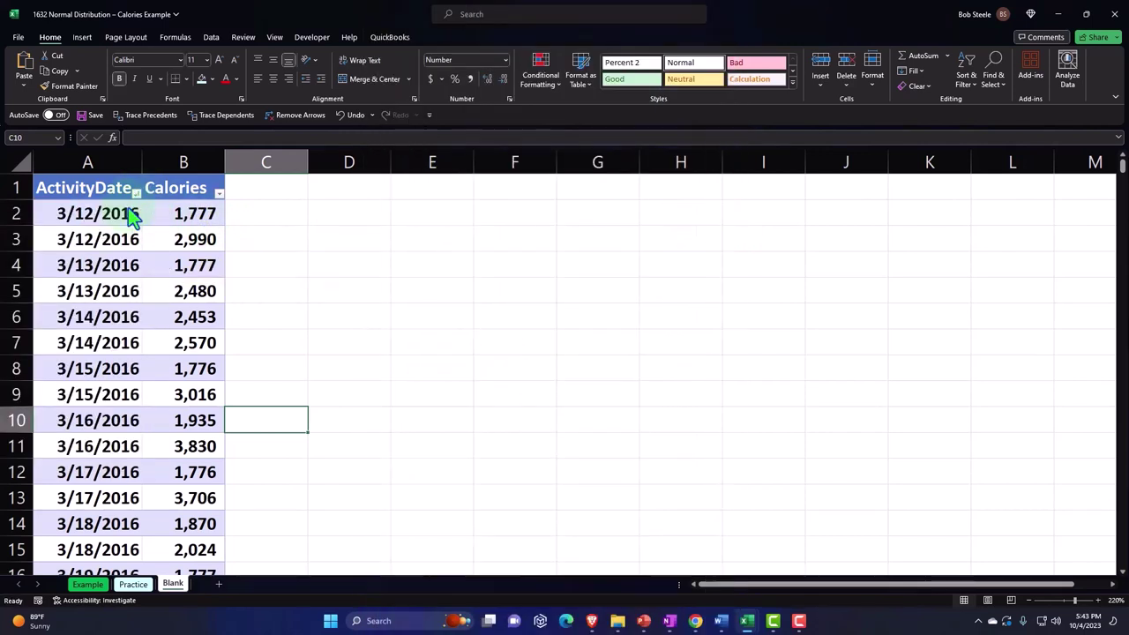
pyautogui.click(219, 194)
pyautogui.click(214, 209)
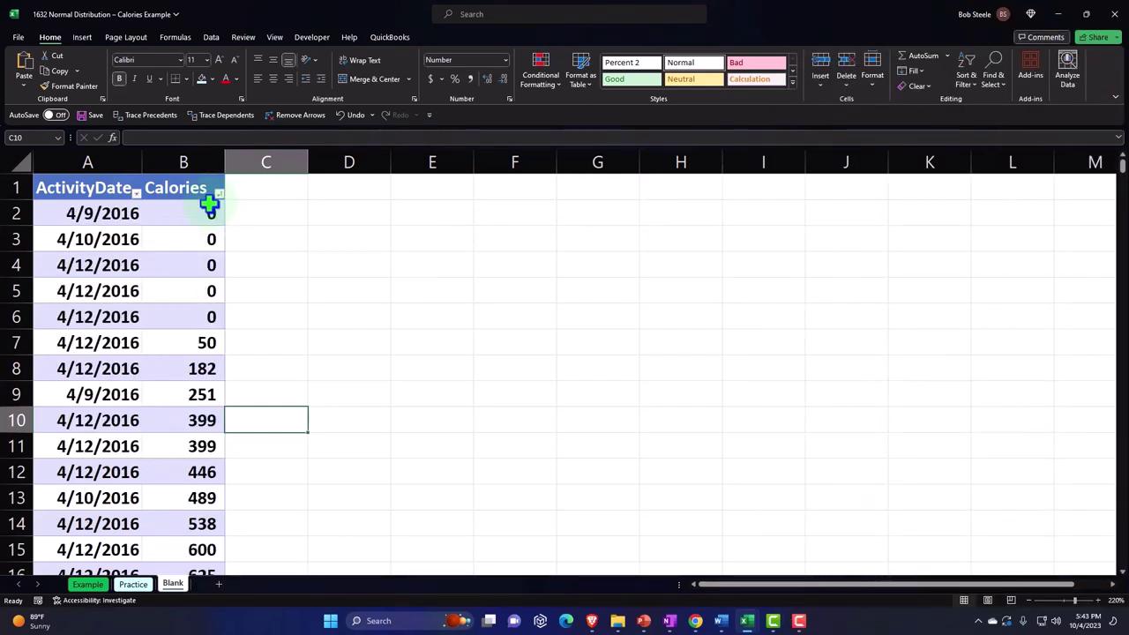
# Sort the table by Calories from largest to smallest.
pyautogui.click(219, 195)
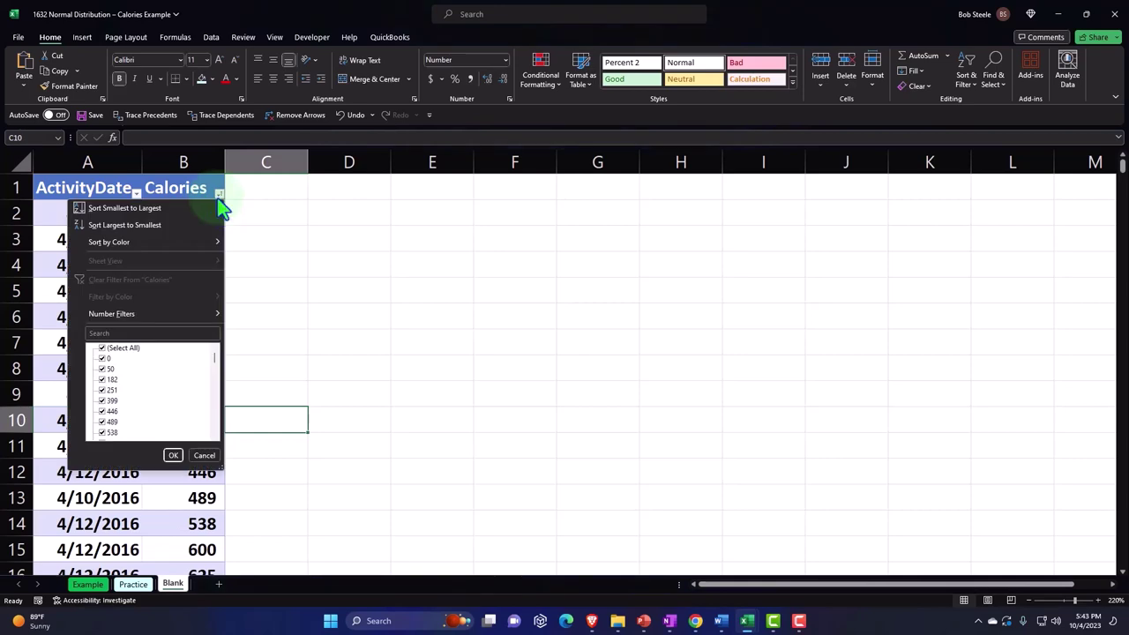
pyautogui.click(202, 224)
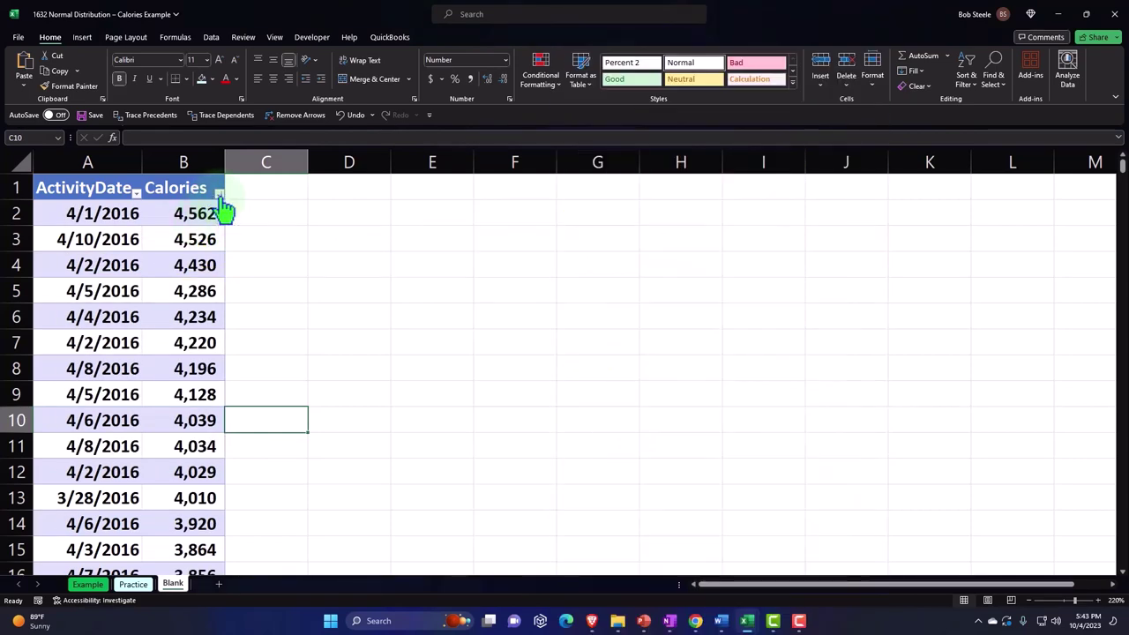
pyautogui.click(220, 197)
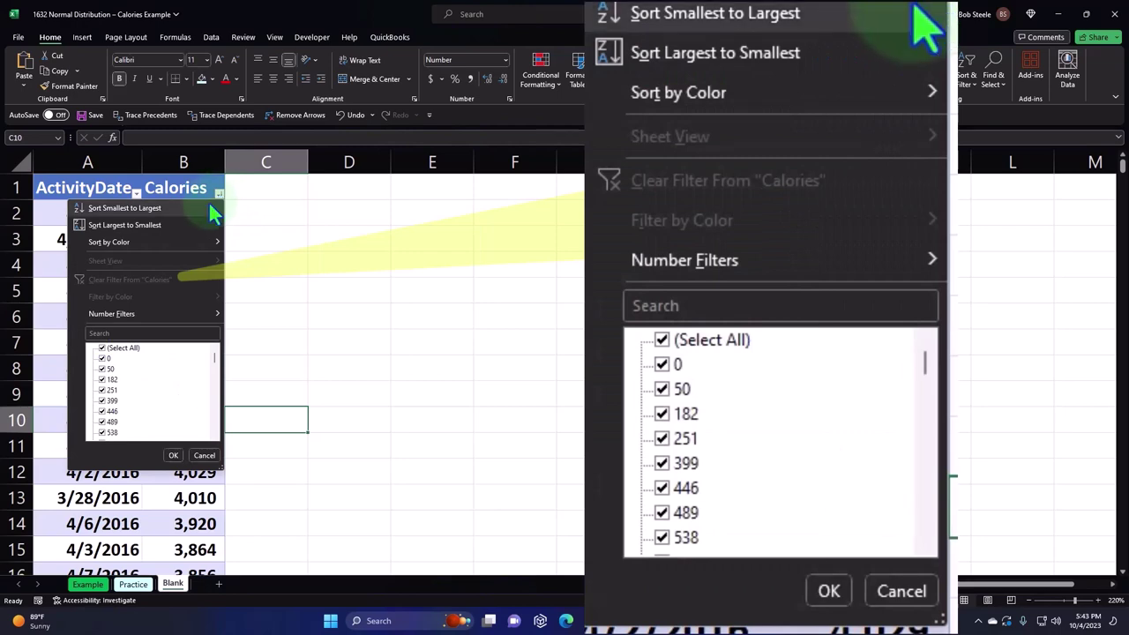
pyautogui.click(302, 199)
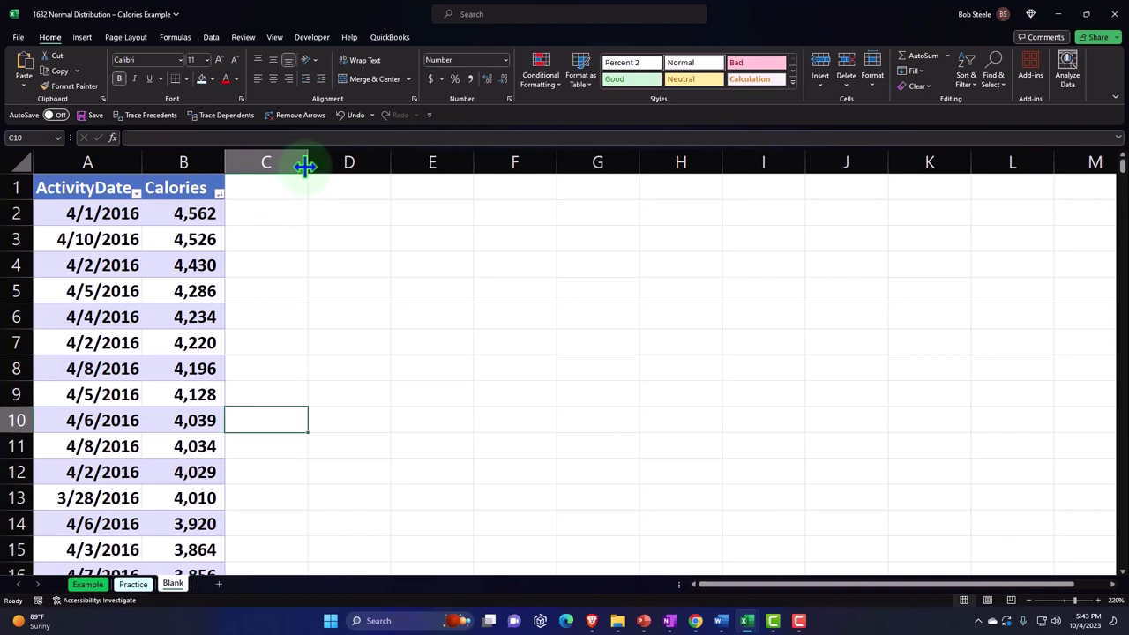
# Narrow column C to a width of about 0.92 as a spacer beside the table and select cell D1.
pyautogui.moveTo(305, 165); pyautogui.dragTo(235, 177)
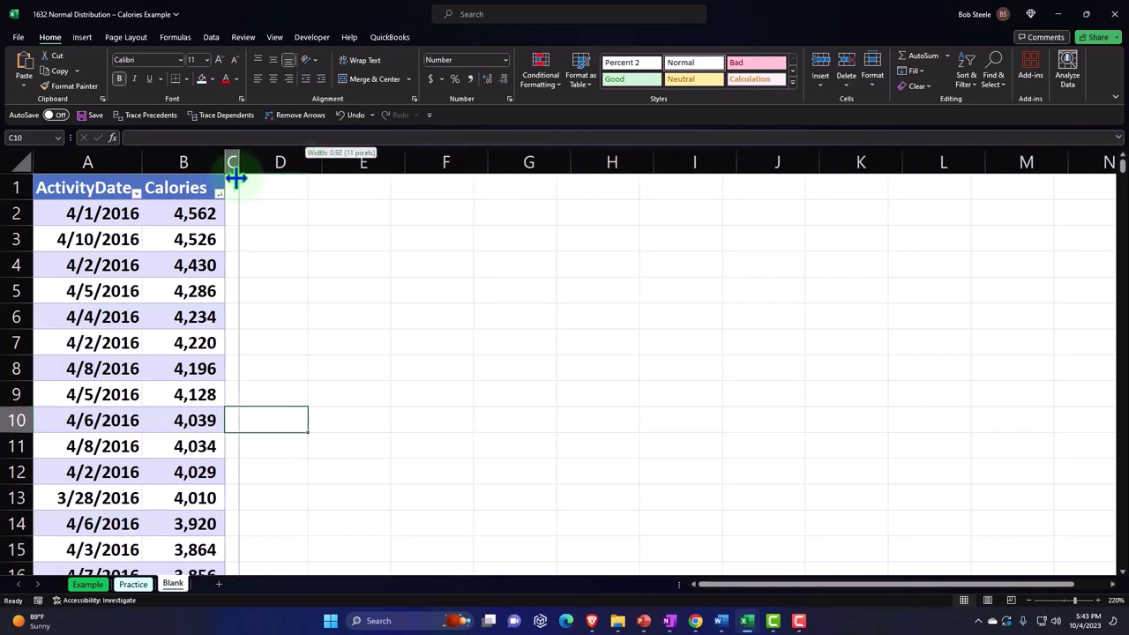
pyautogui.click(259, 184)
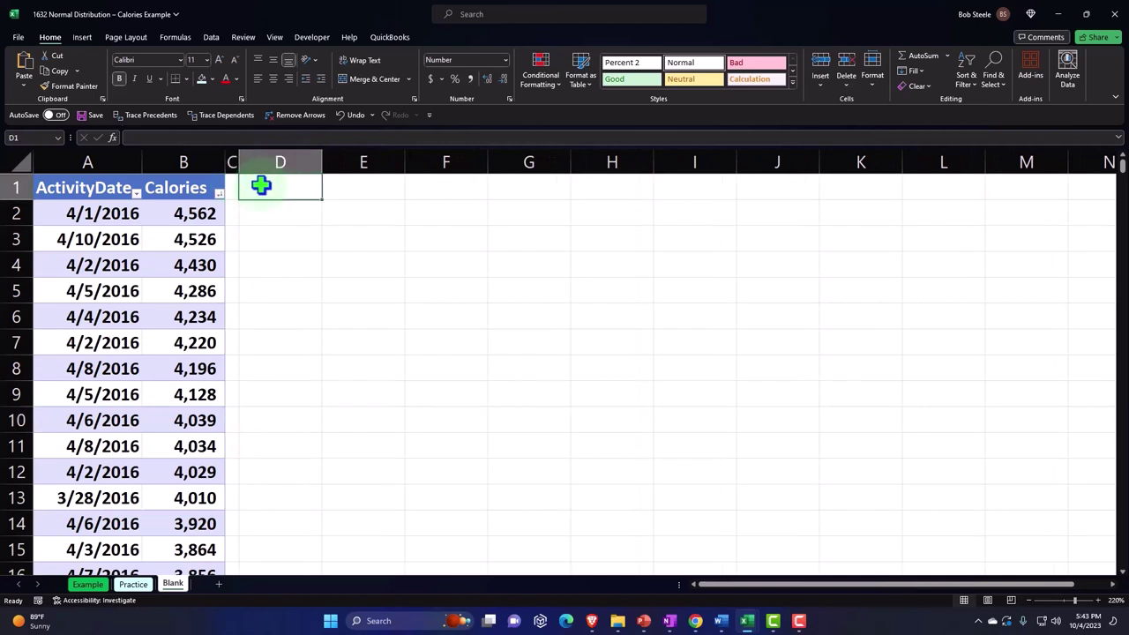
# Enter the labels Mean, SD, Median and Mode in cells D1 to D4.
pyautogui.write('Mean')
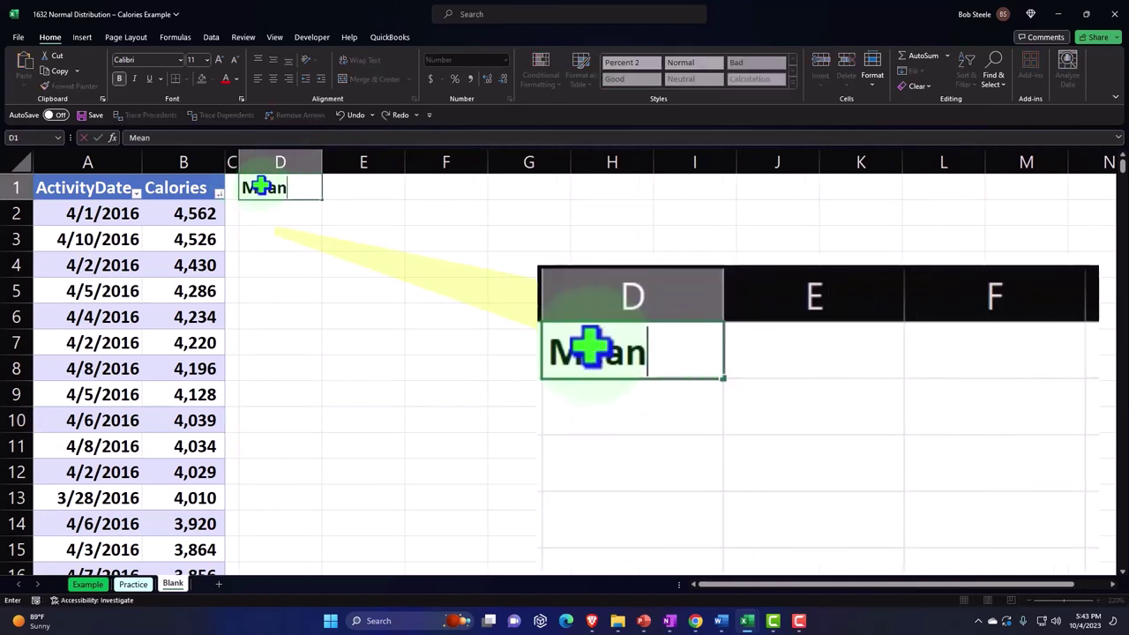
pyautogui.press('Return')
pyautogui.write('SD')
pyautogui.press('Return')
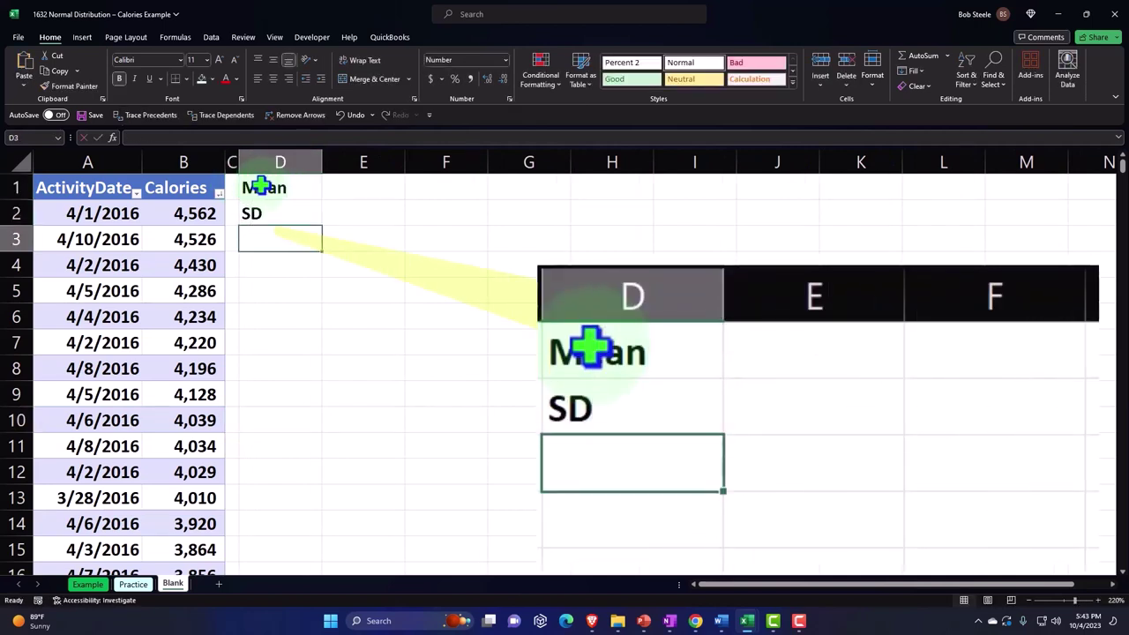
pyautogui.write('Median')
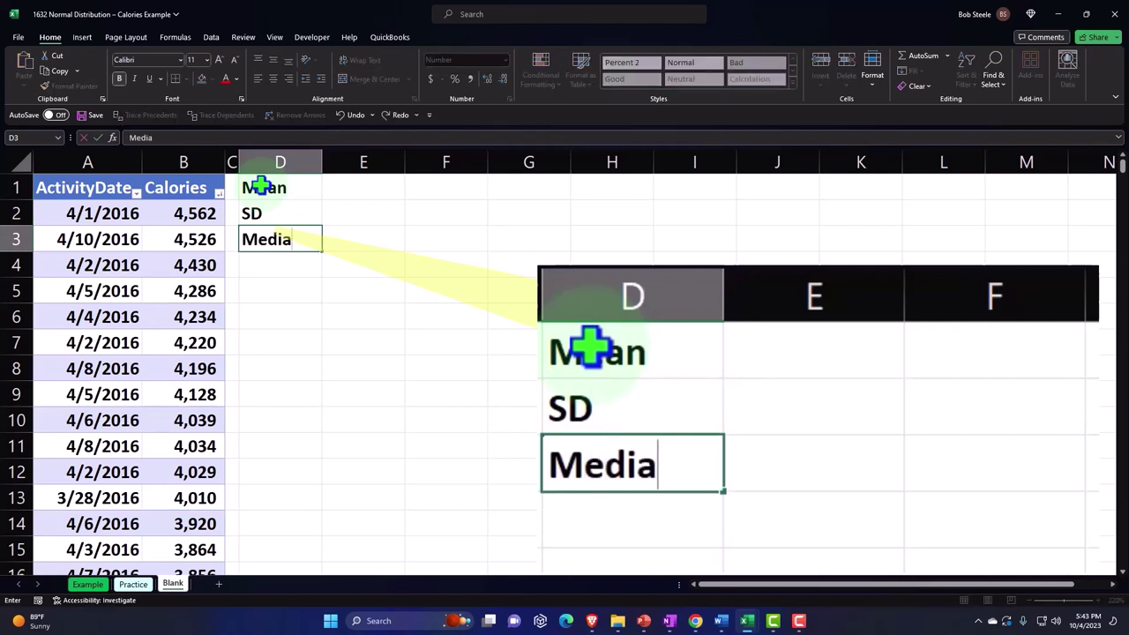
pyautogui.press('Return')
pyautogui.write('MOde')
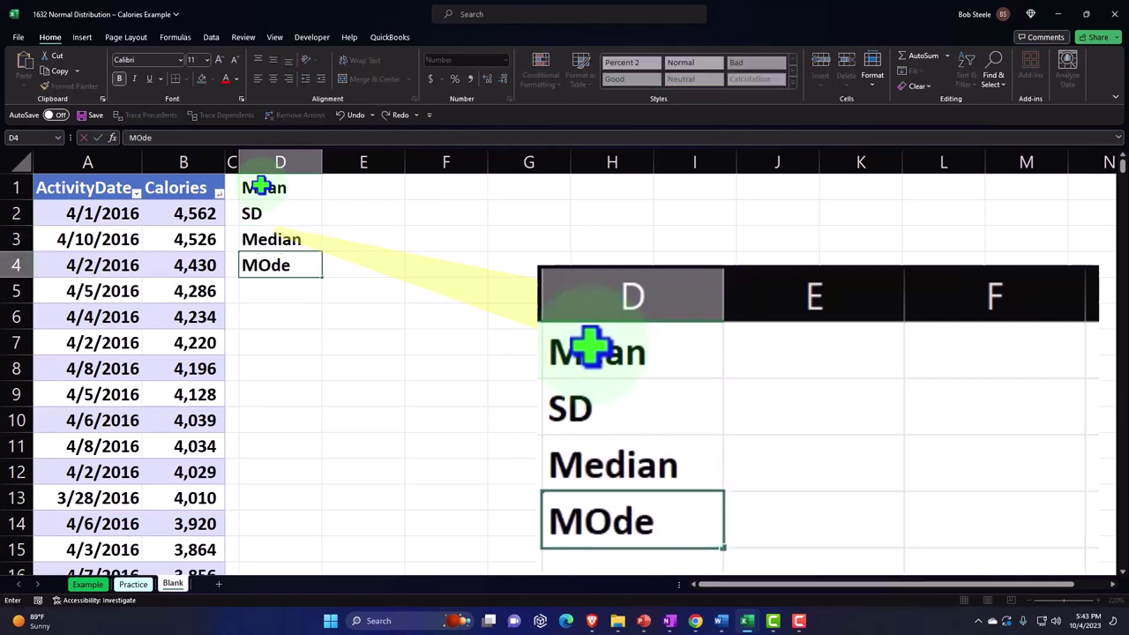
pyautogui.press('BackSpace')
pyautogui.press('BackSpace')
pyautogui.press('BackSpace')
pyautogui.write('ode')
pyautogui.press('Right')
# Calculate the mean in E1 with the AVERAGE function over the table's Calories column, Table2[Calories].
pyautogui.press('Up')
pyautogui.press('Up')
pyautogui.press('Up')
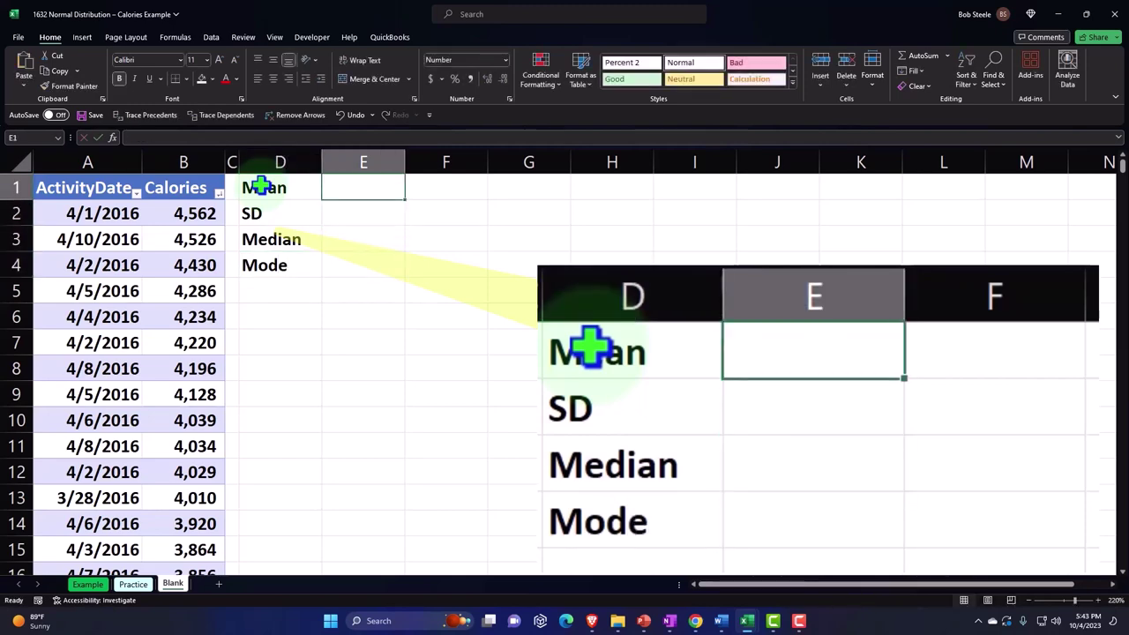
pyautogui.scroll(1, 339, 326)
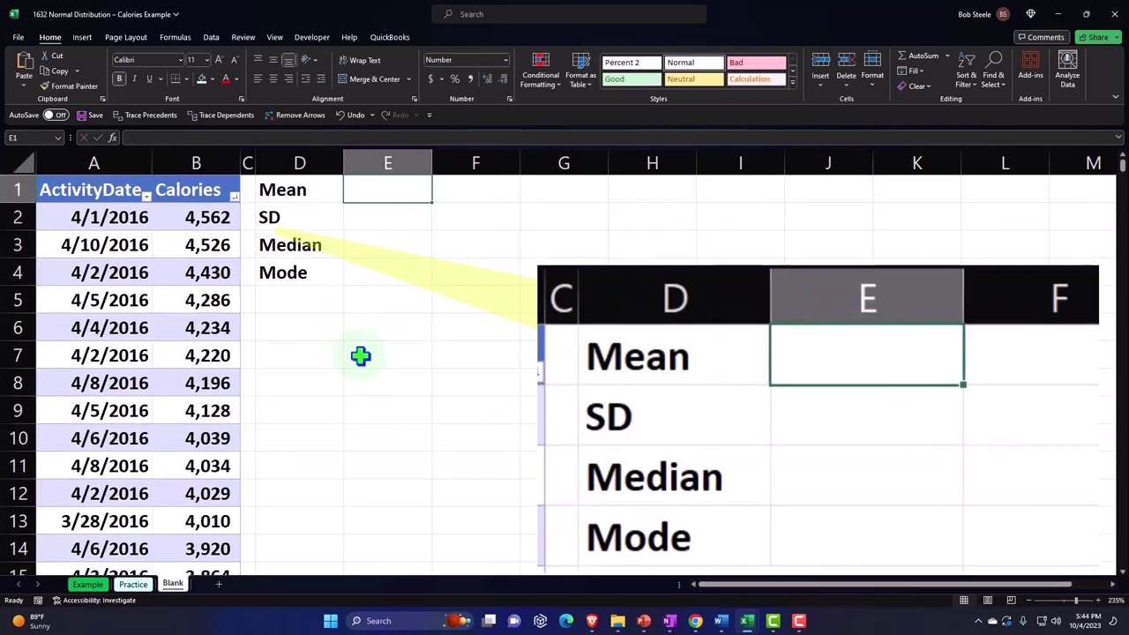
pyautogui.write('=averag')
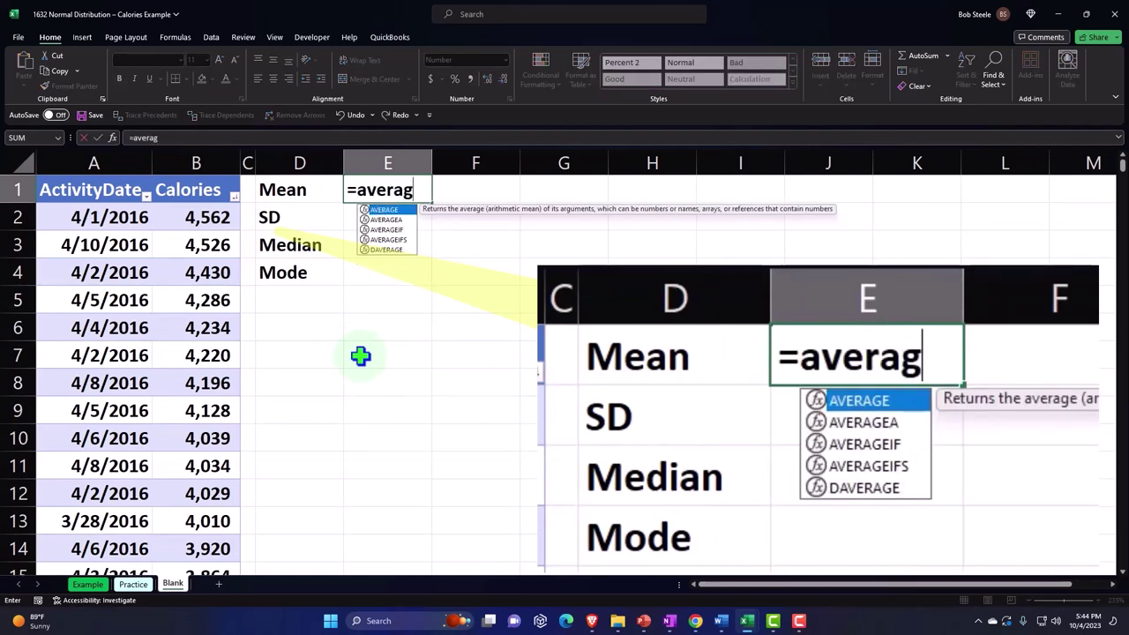
pyautogui.press('Tab')
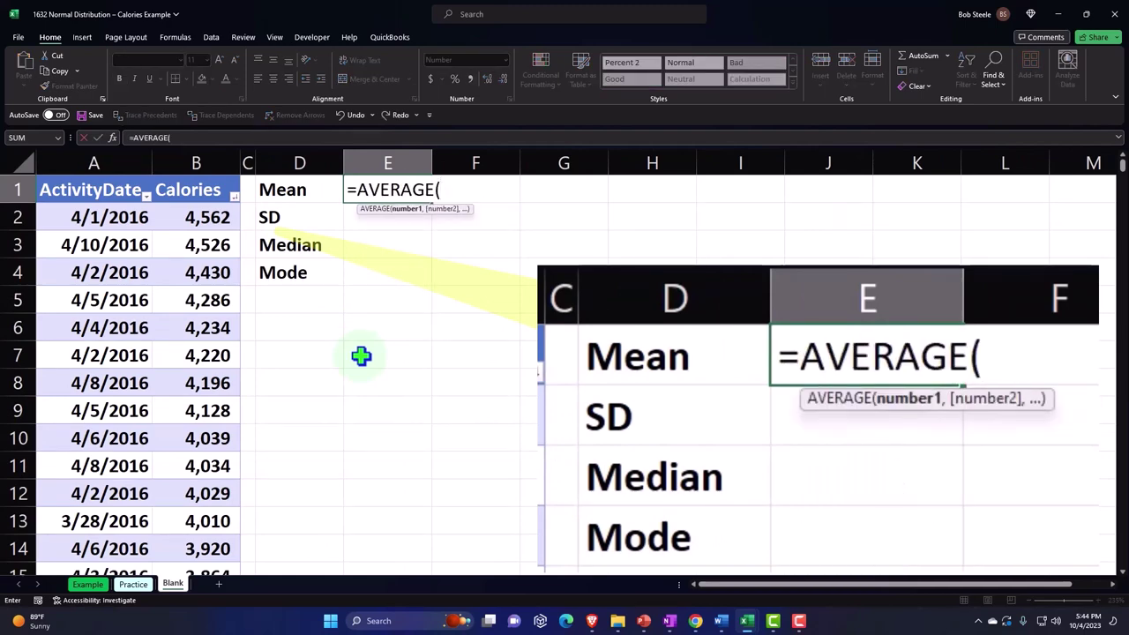
pyautogui.click(202, 174)
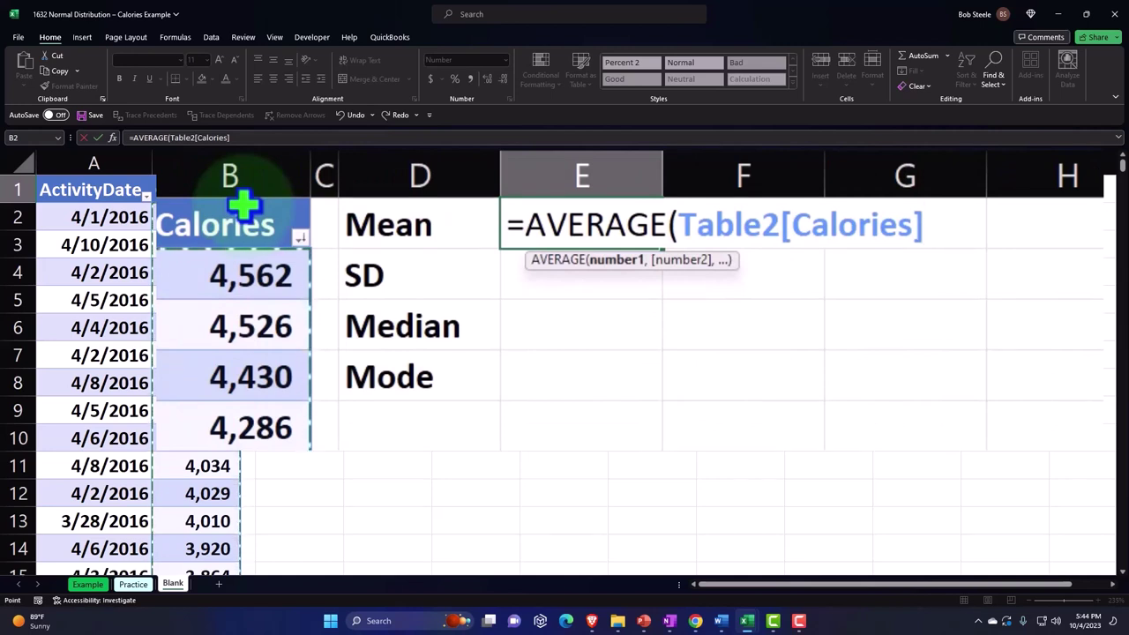
pyautogui.press('Return')
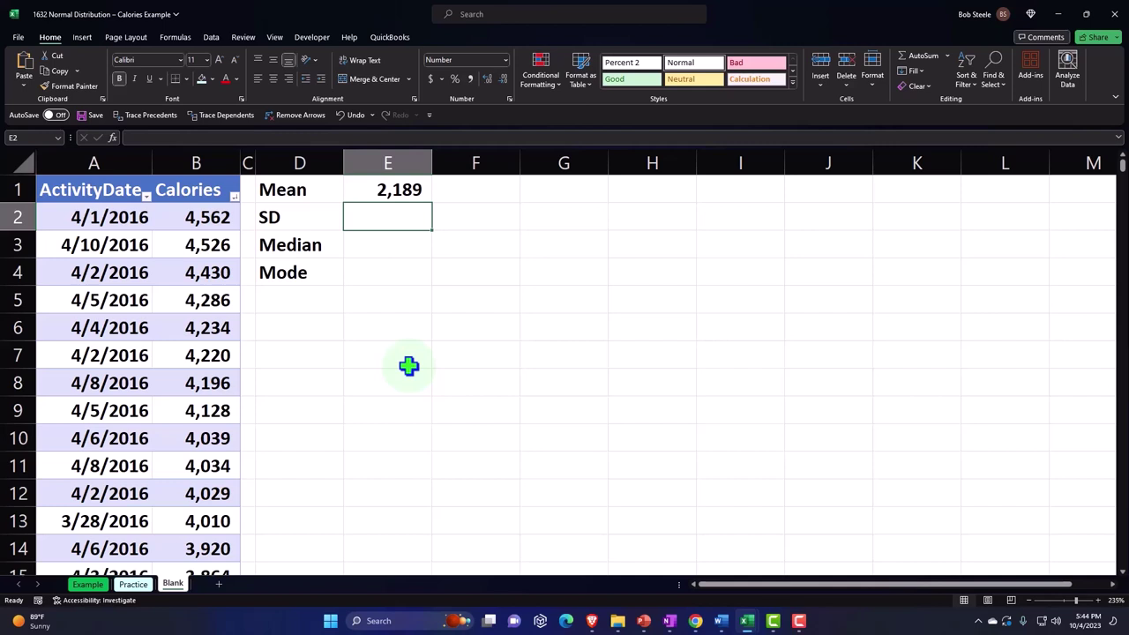
# Calculate the population standard deviation in E2 with STDEV.P over the table's Calories column.
pyautogui.write('=')
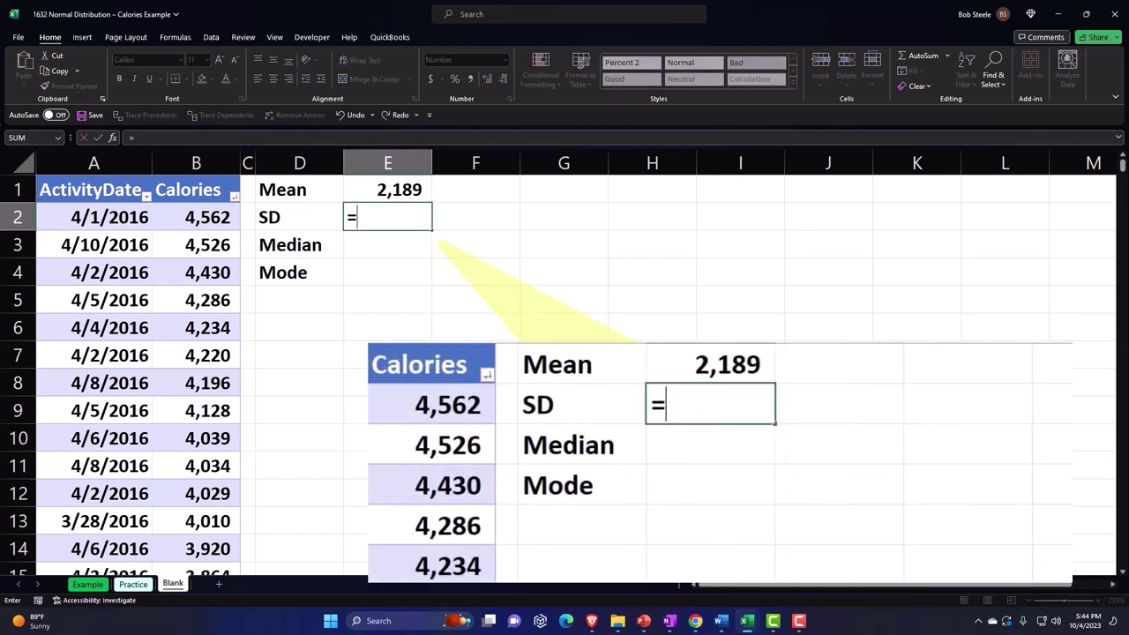
pyautogui.write('st')
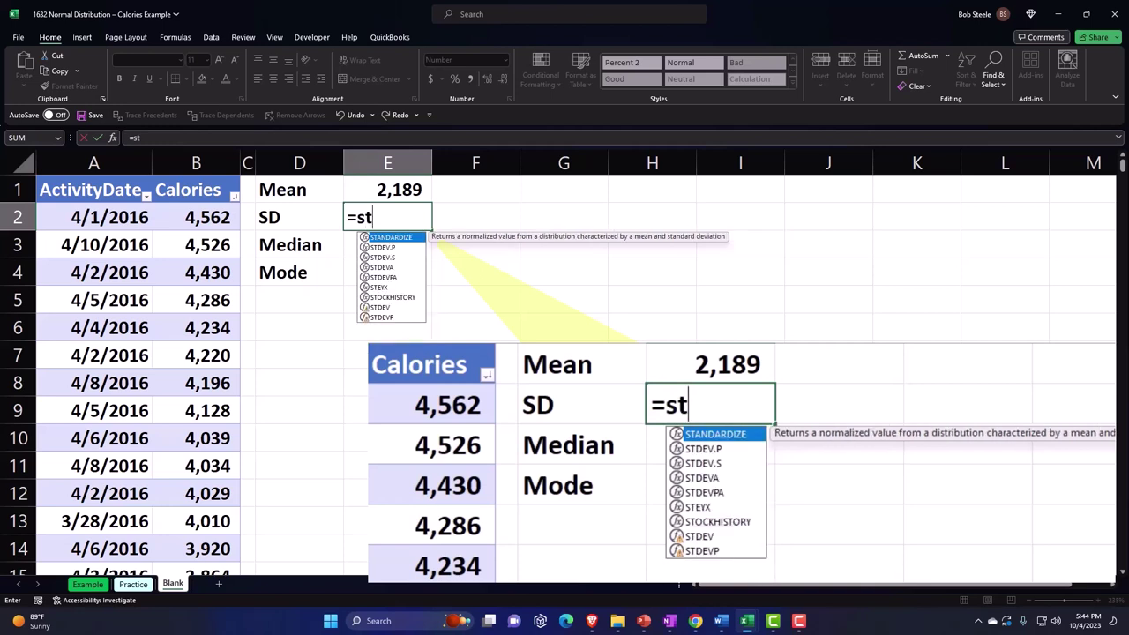
pyautogui.doubleClick(384, 248)
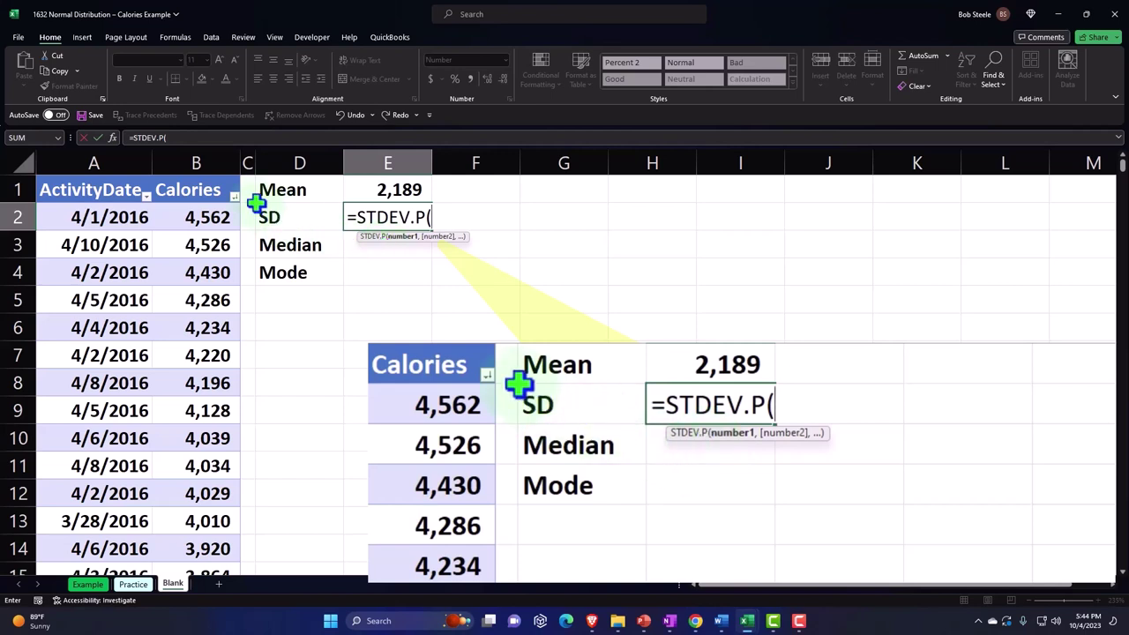
pyautogui.click(196, 173)
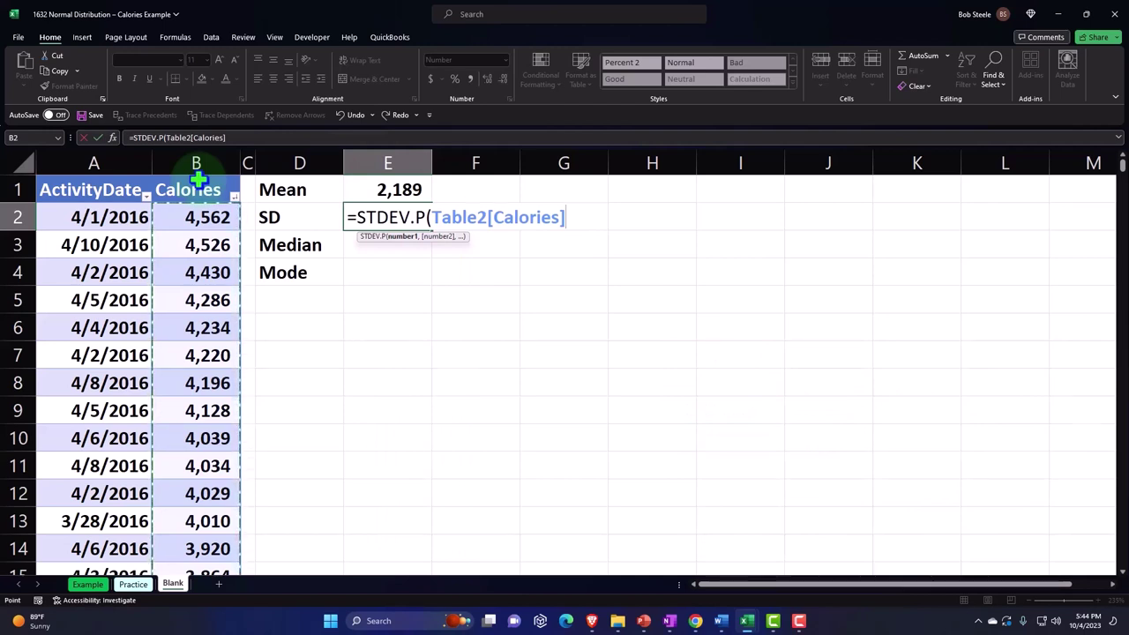
pyautogui.press('Return')
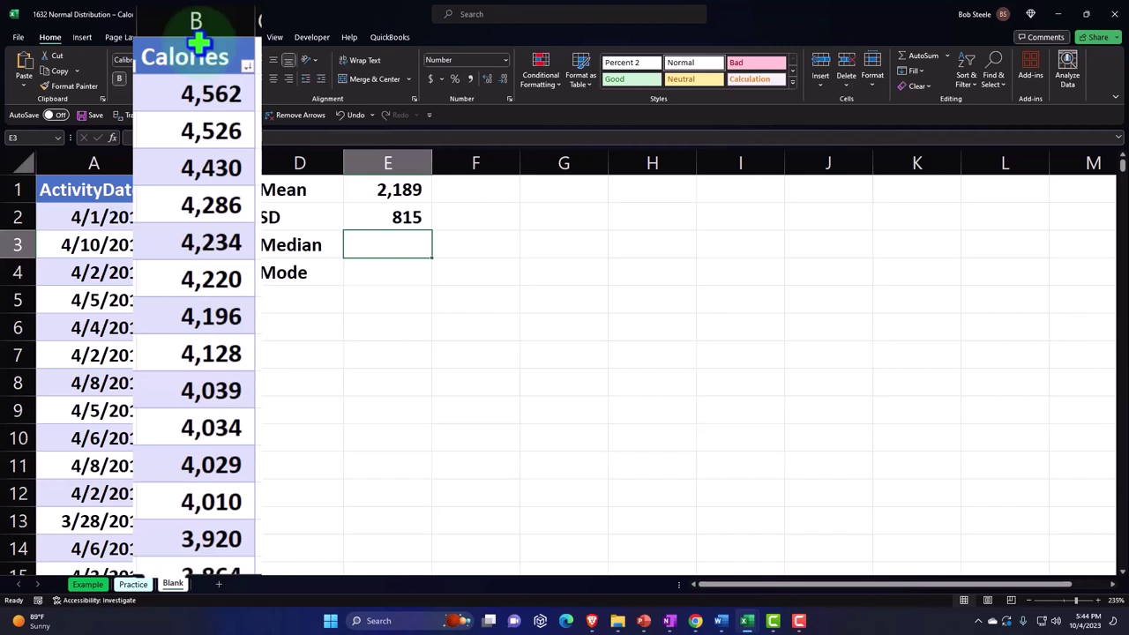
# Calculate the median in E3 with the MEDIAN function over the table's Calories column.
pyautogui.write('=')
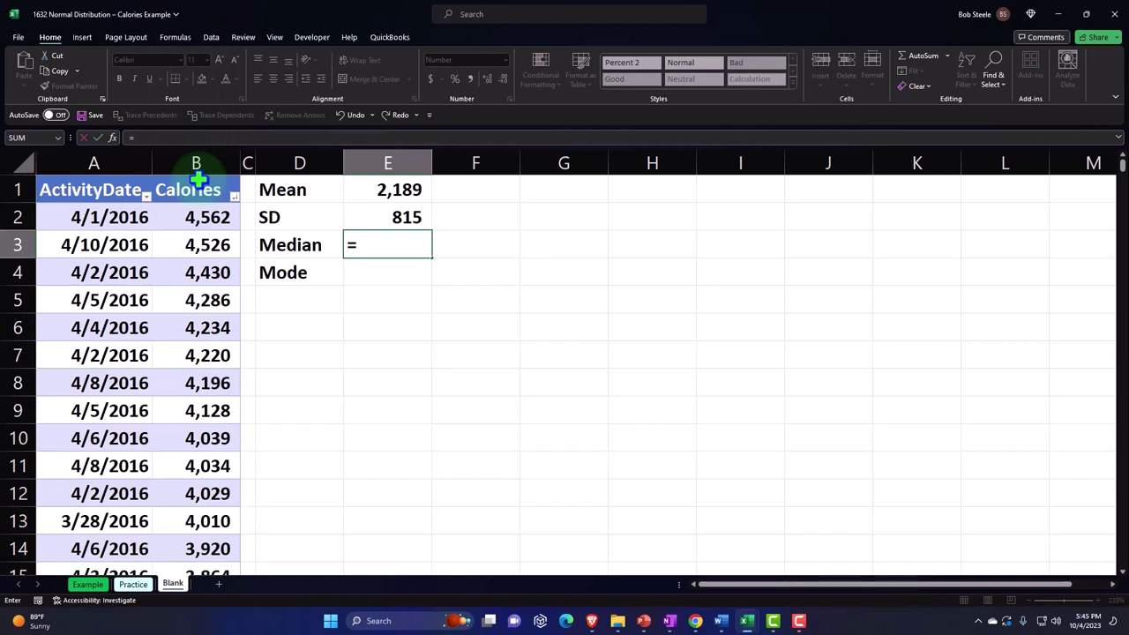
pyautogui.write('me')
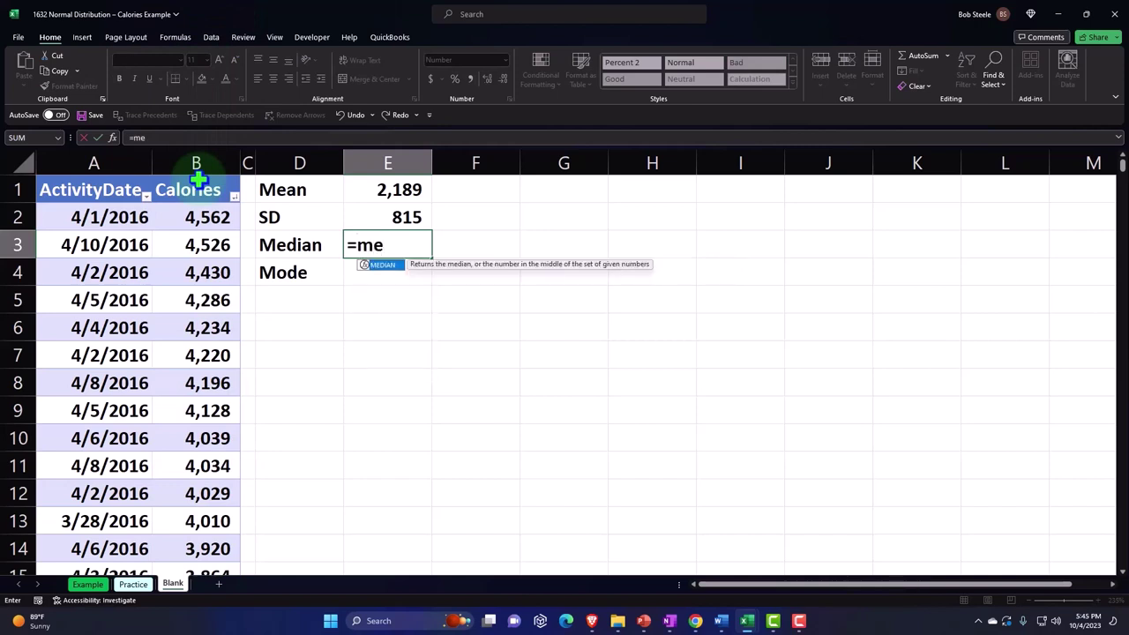
pyautogui.press('Tab')
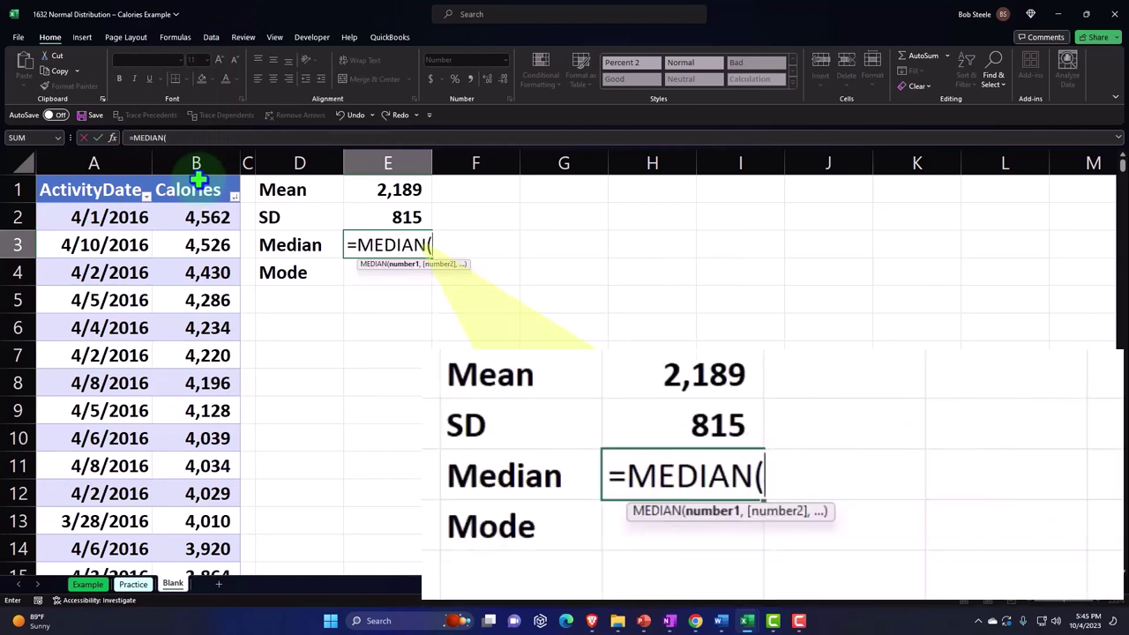
pyautogui.click(198, 180)
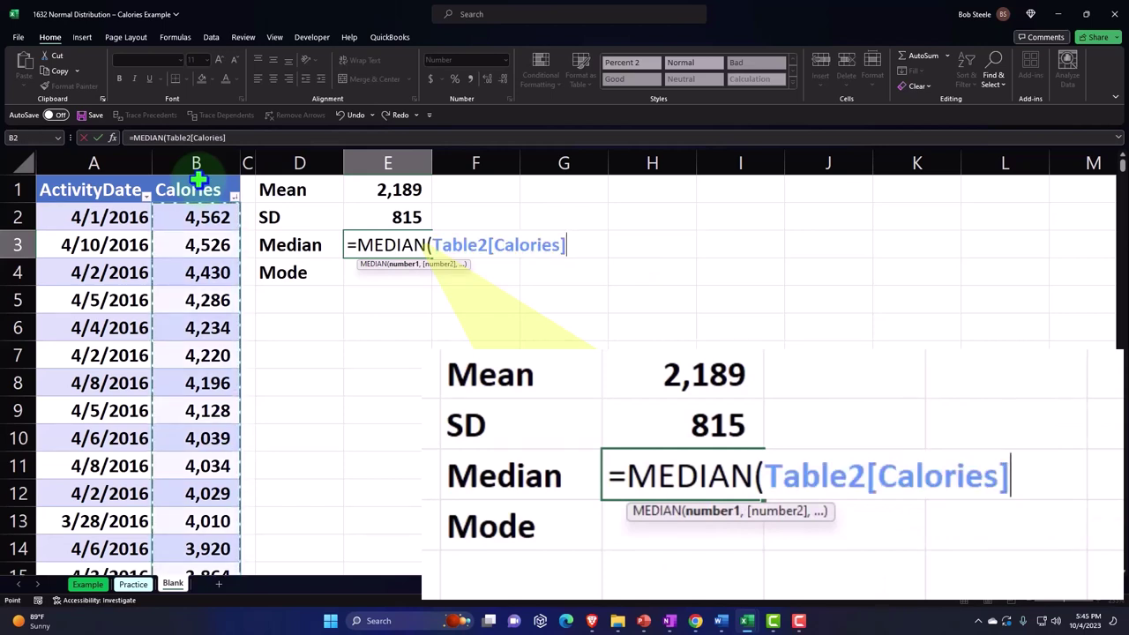
pyautogui.press('Return')
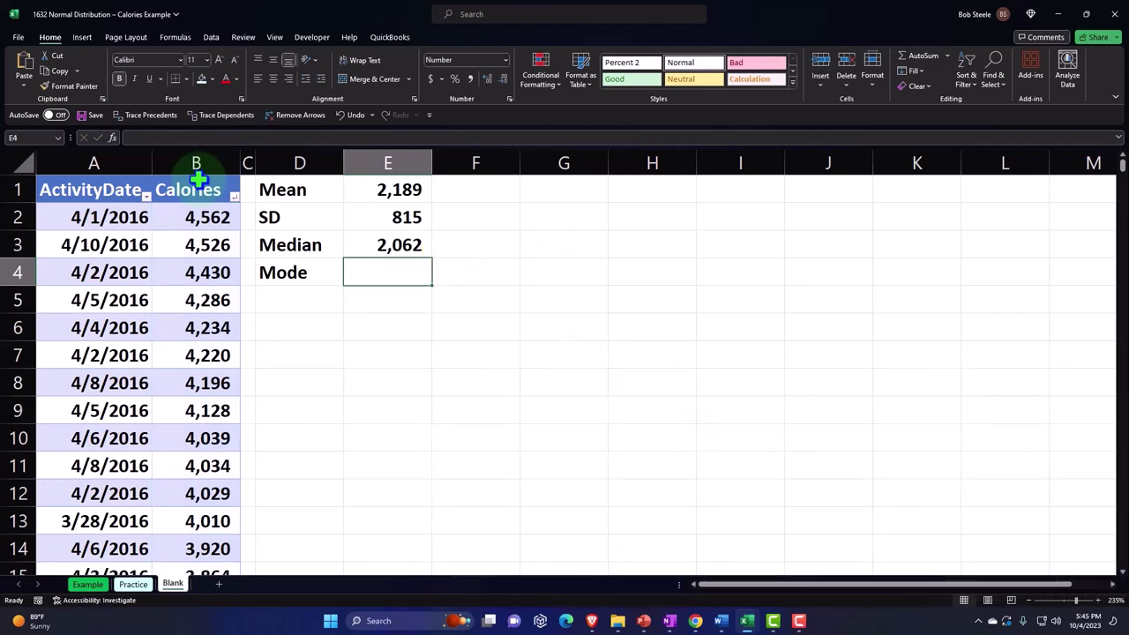
# Calculate the mode in E4 with the formula =MODE.SNGL(Table2[Calories]).
pyautogui.write('=')
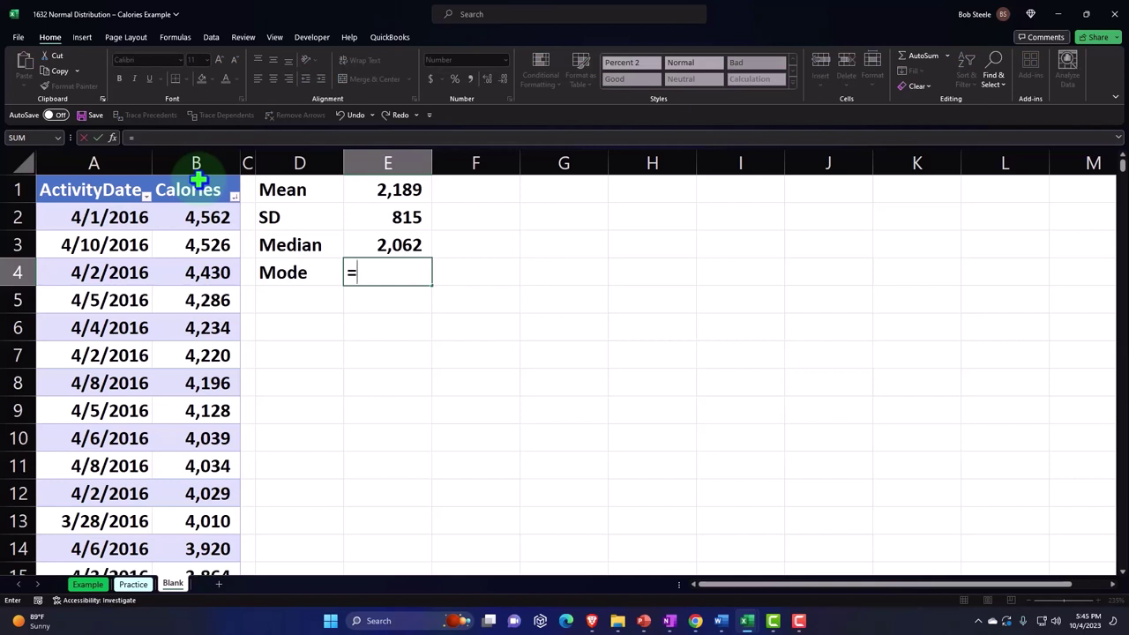
pyautogui.write('mo')
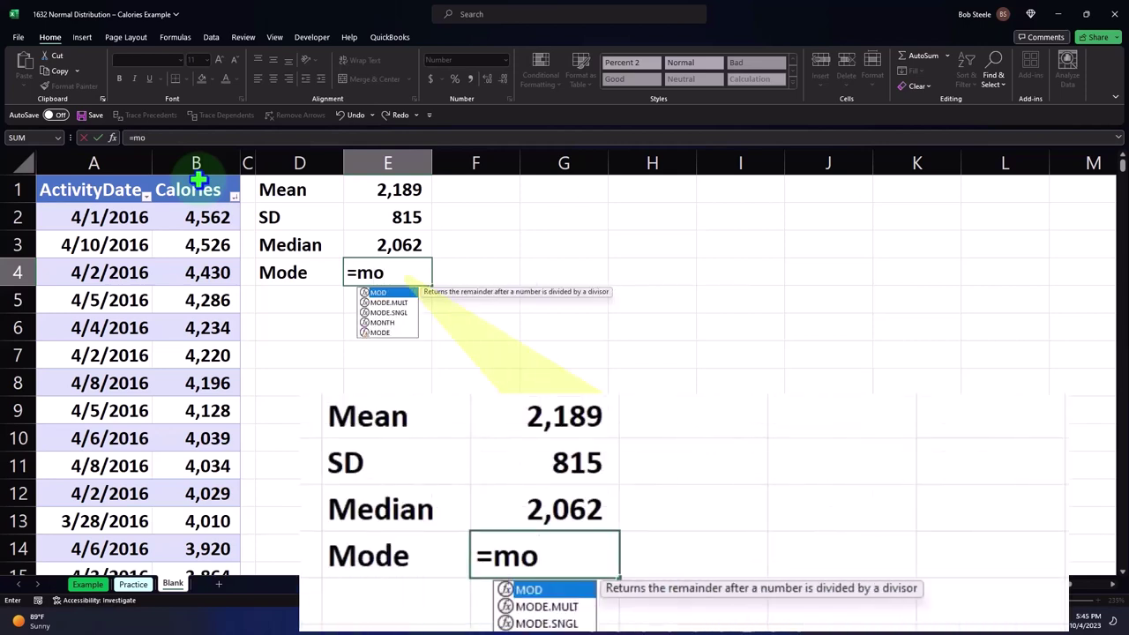
pyautogui.press('Down')
pyautogui.press('Down')
pyautogui.press('Tab')
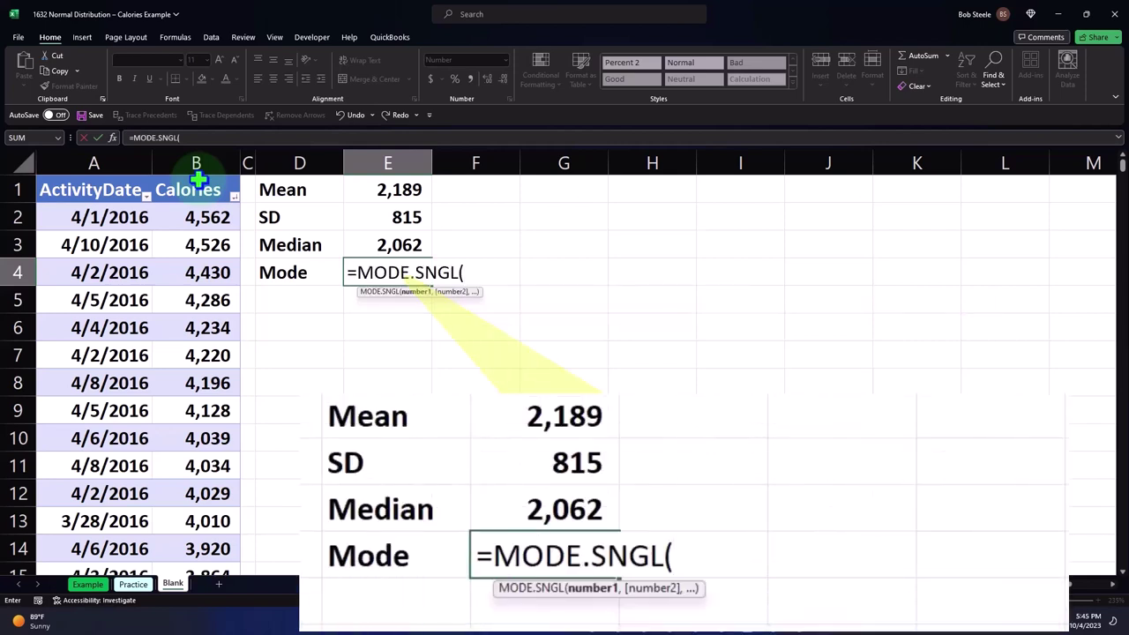
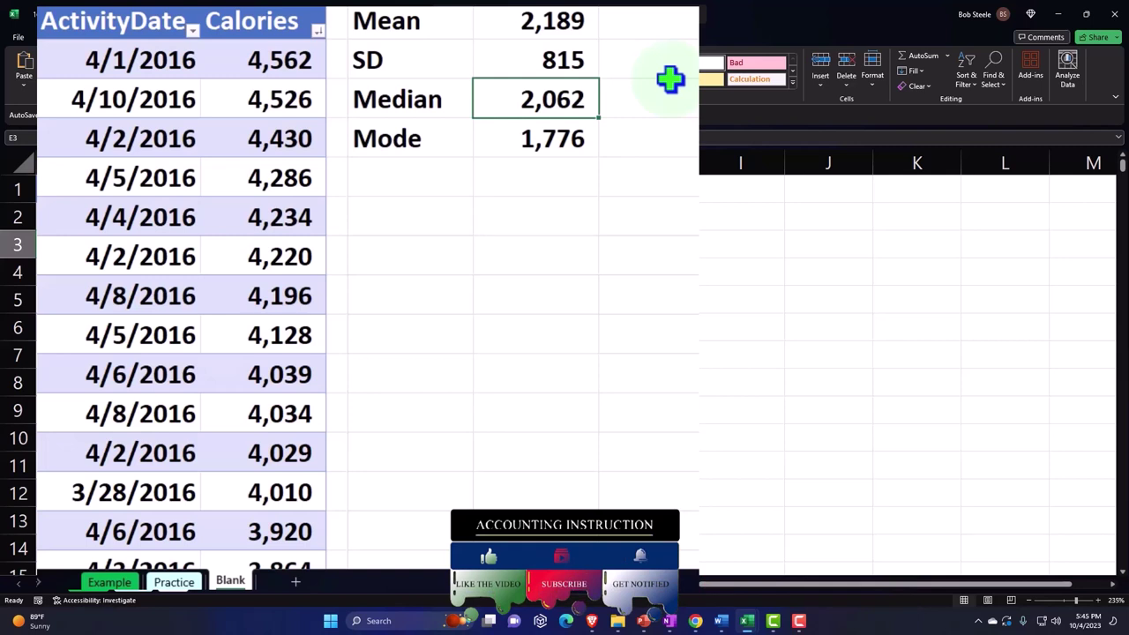
pyautogui.press('Down')
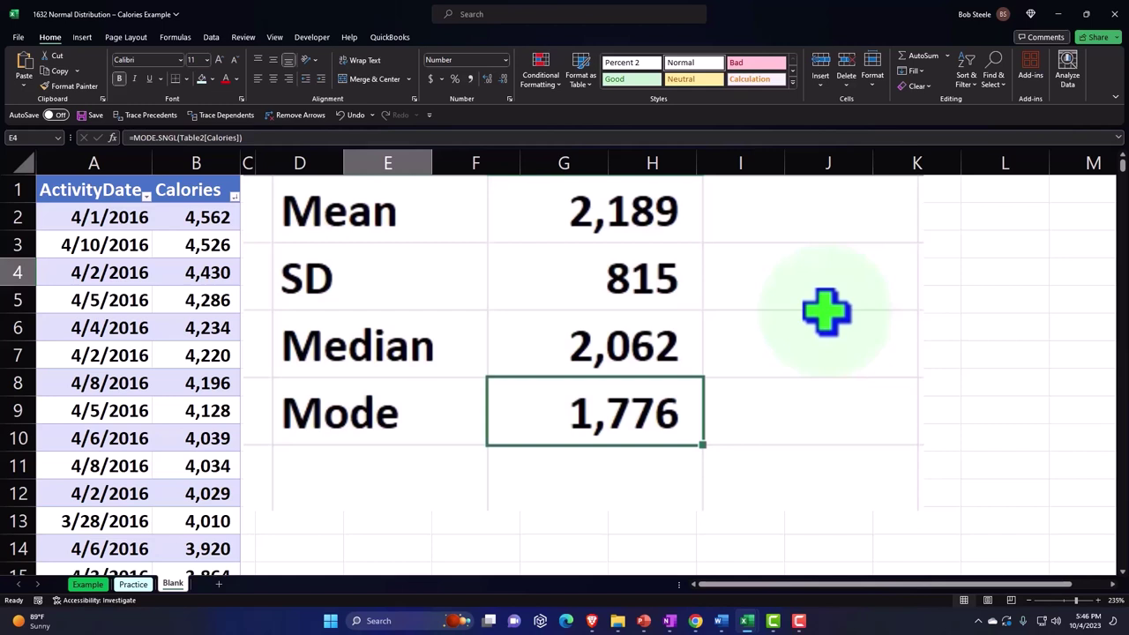
# Enter the column headings X in G1 and P(x) in H1.
pyautogui.press('Down')
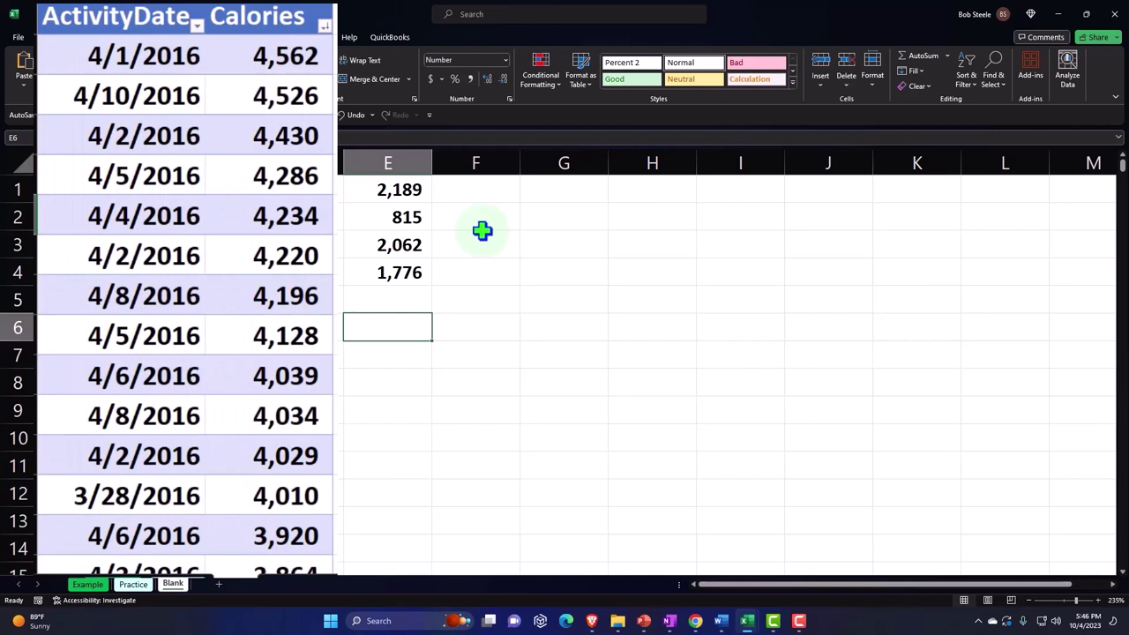
pyautogui.press('Left')
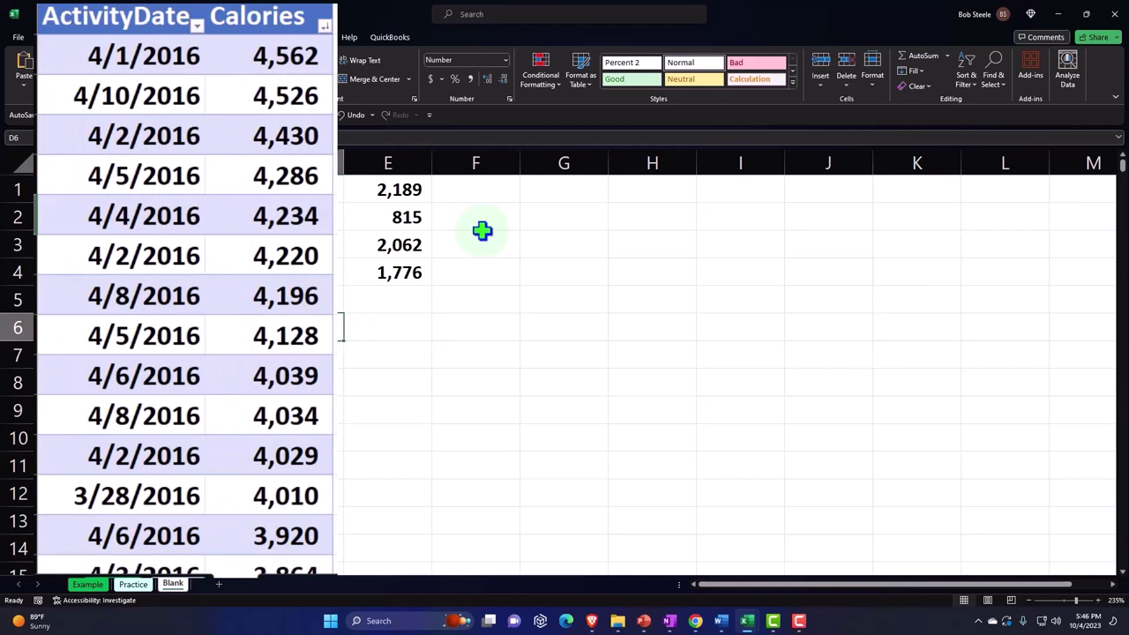
pyautogui.press('Right')
pyautogui.press('Right')
pyautogui.press('Right')
pyautogui.press('Up')
pyautogui.press('Up')
pyautogui.press('Up')
pyautogui.press('Up')
pyautogui.press('Up')
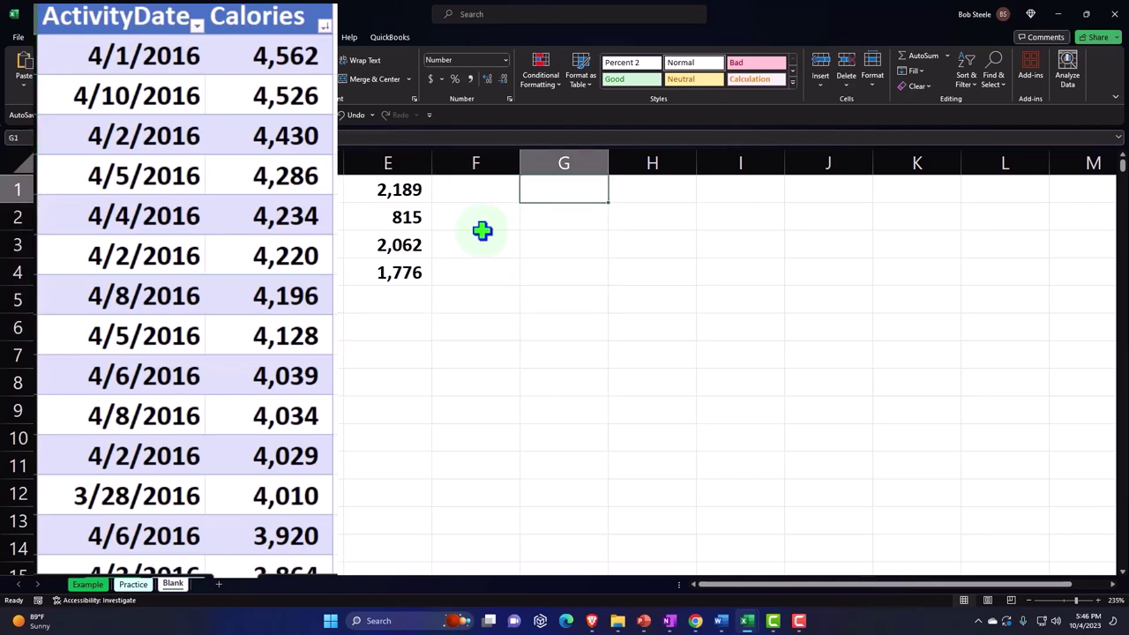
pyautogui.write('X')
pyautogui.press('Tab')
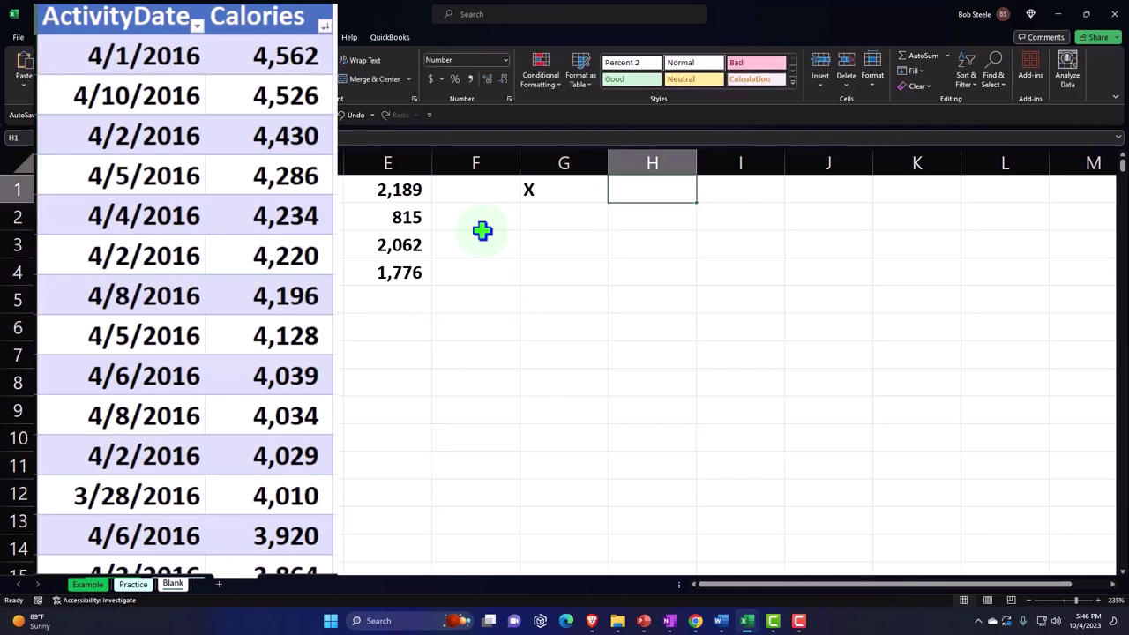
pyautogui.write('P(')
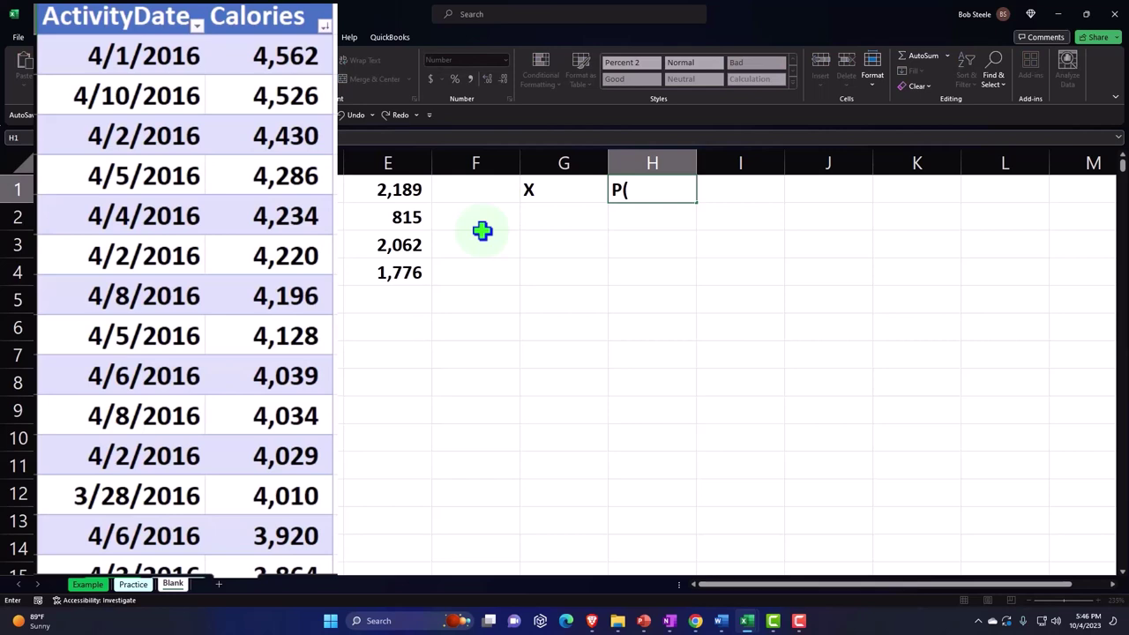
pyautogui.write('x)')
pyautogui.press('Return')
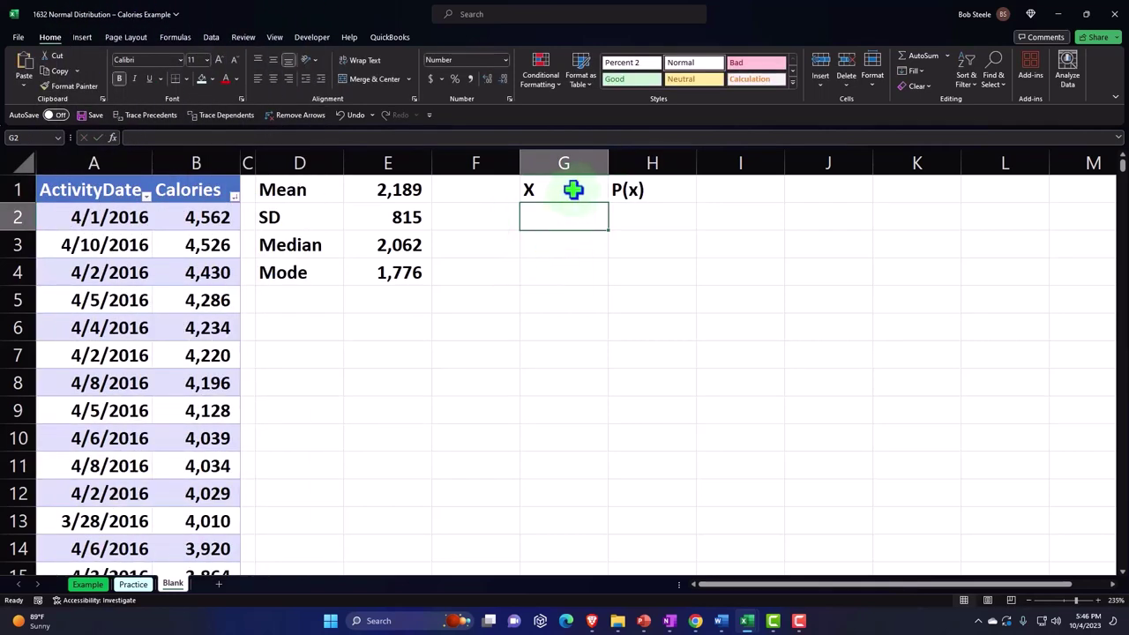
# Format the headings in G1:H1 with a black fill and white font.
pyautogui.moveTo(574, 189); pyautogui.dragTo(612, 188)
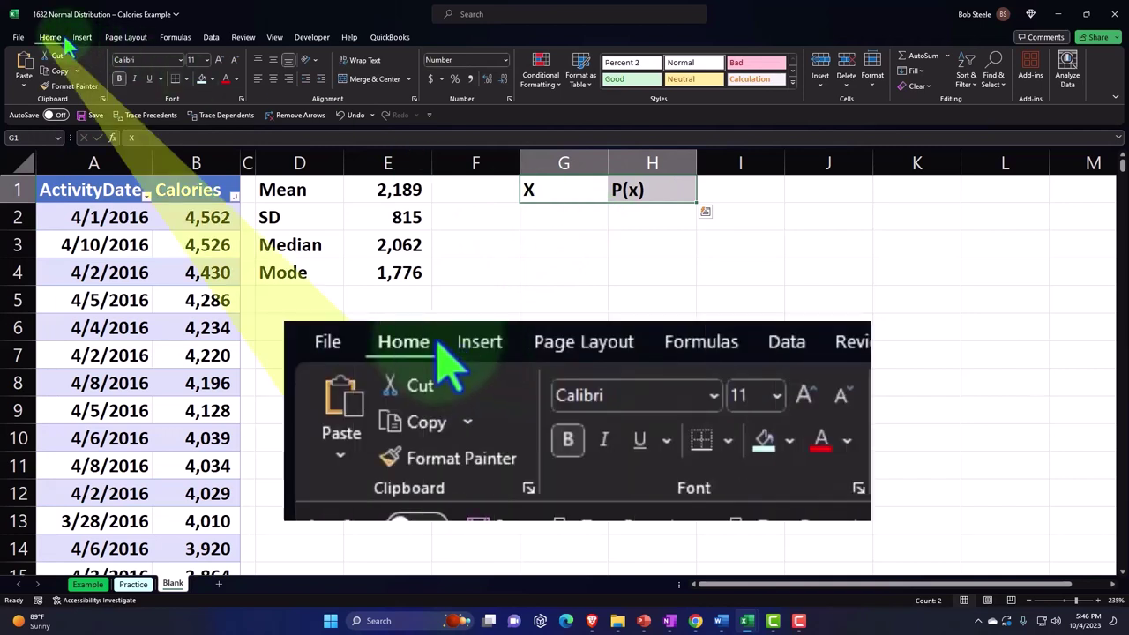
pyautogui.click(212, 78)
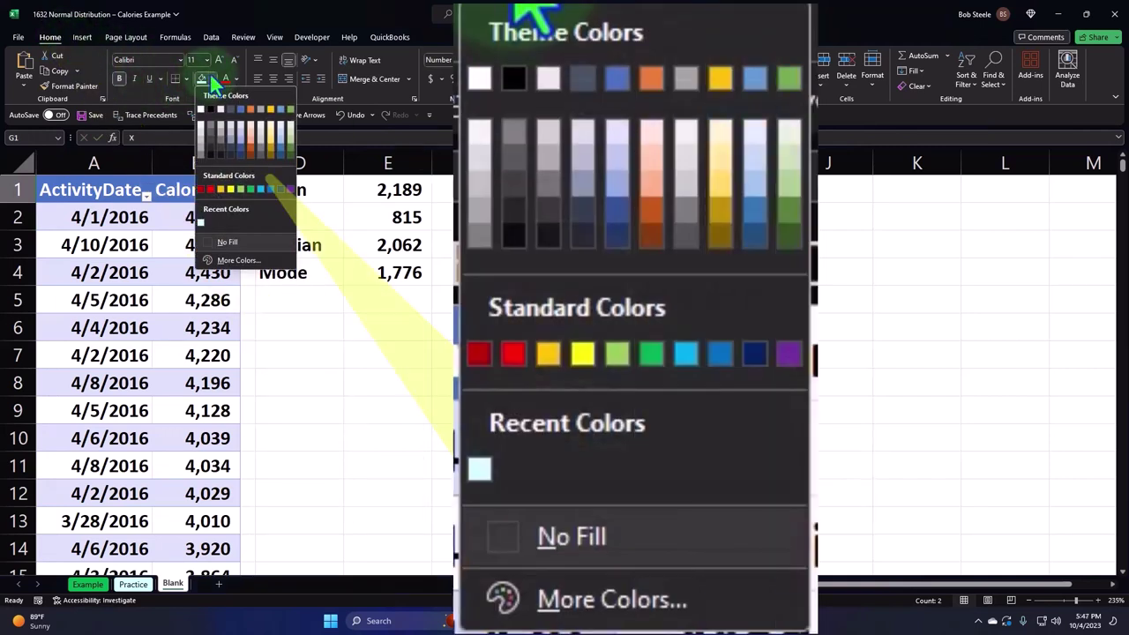
pyautogui.click(211, 108)
pyautogui.click(235, 79)
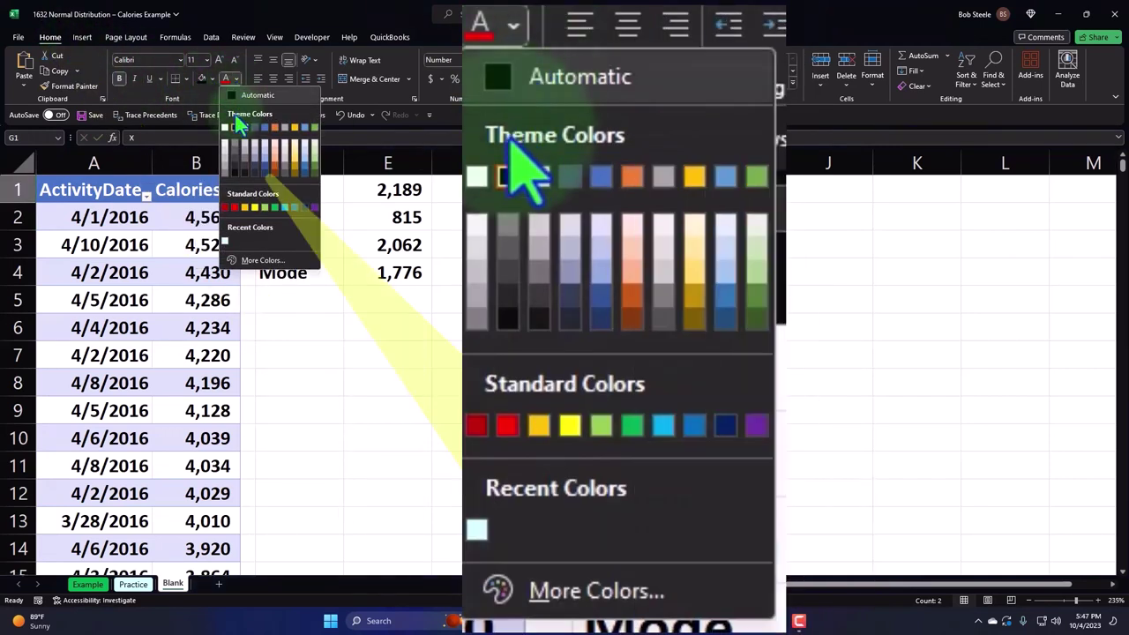
pyautogui.click(224, 126)
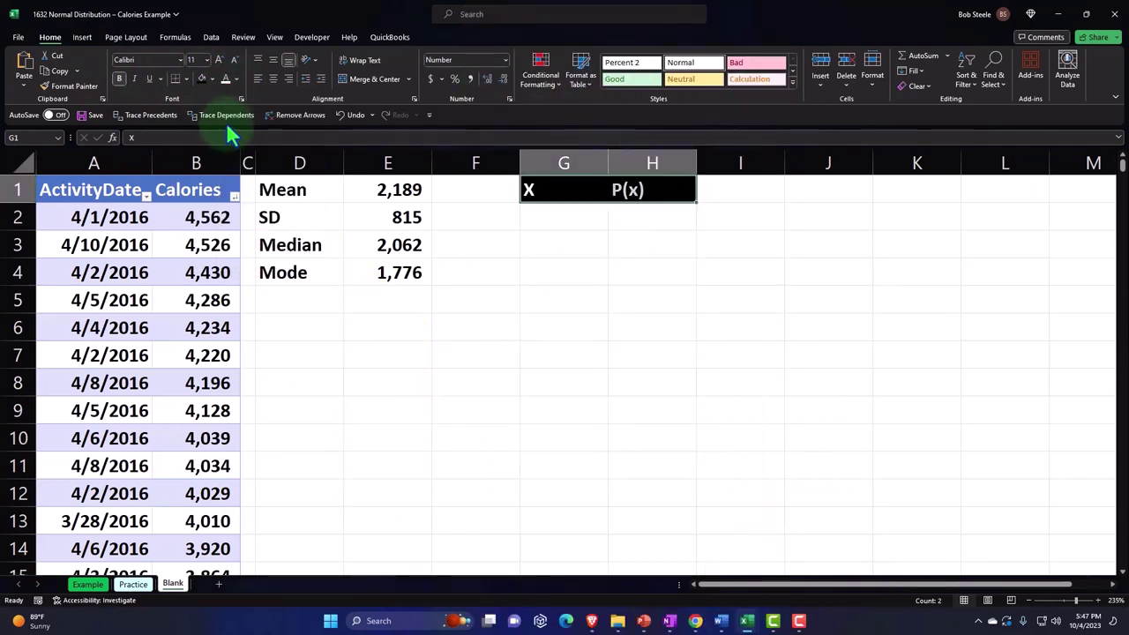
# Center the X and P(x) headings in G1:H1.
pyautogui.click(272, 77)
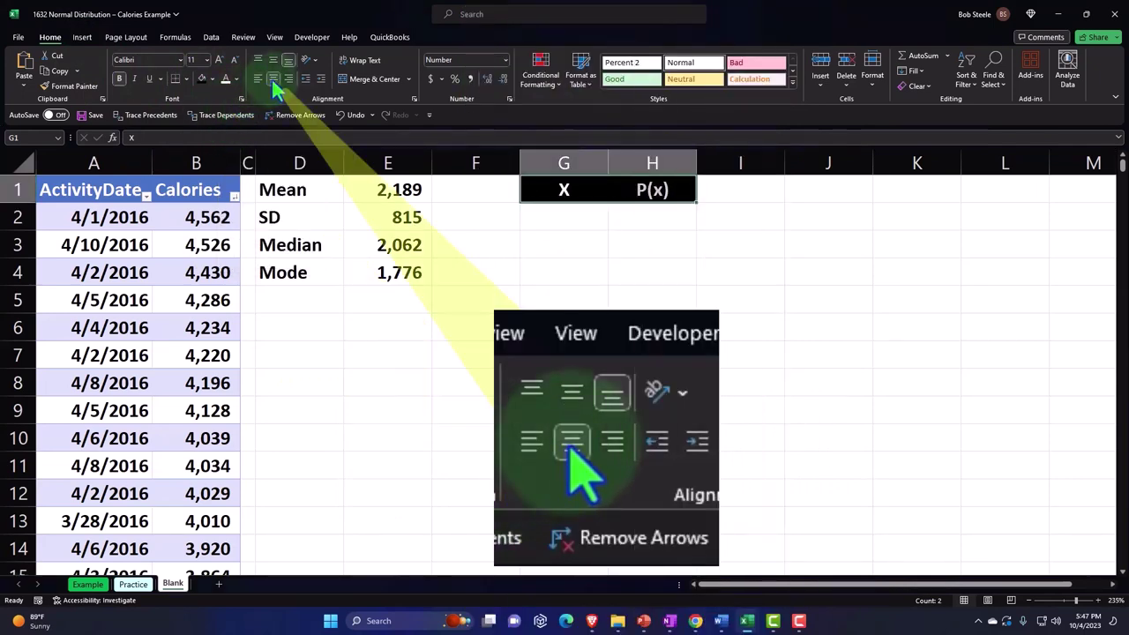
pyautogui.click(456, 248)
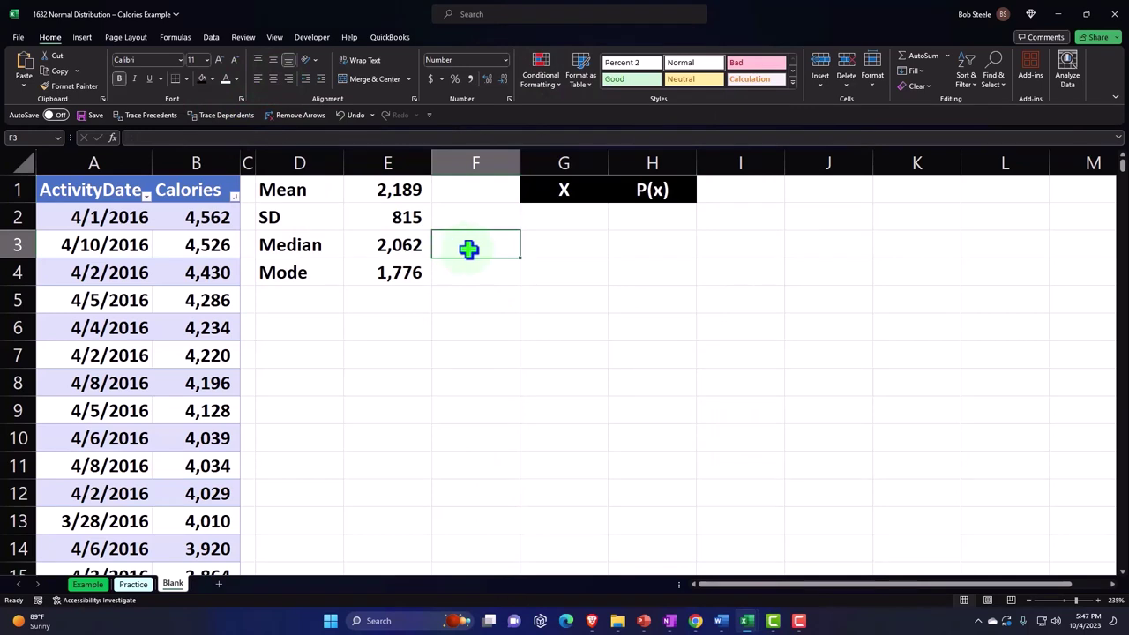
pyautogui.click(543, 223)
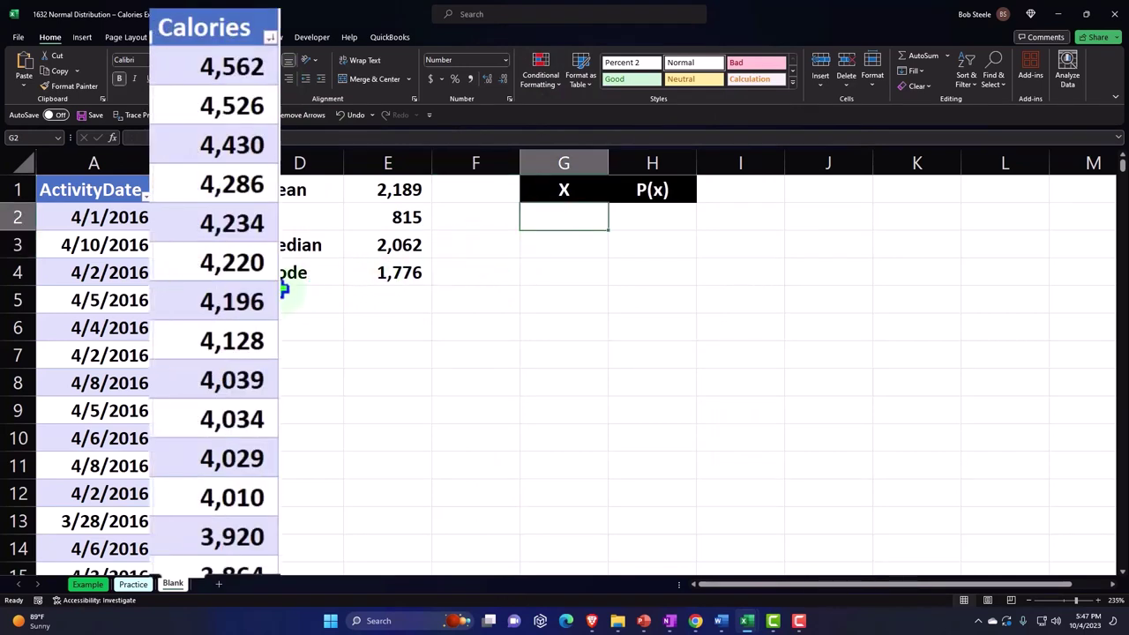
# Sort the table's Calories column smallest to largest to check its lowest values, and restore the largest-to-smallest order.
pyautogui.click(234, 196)
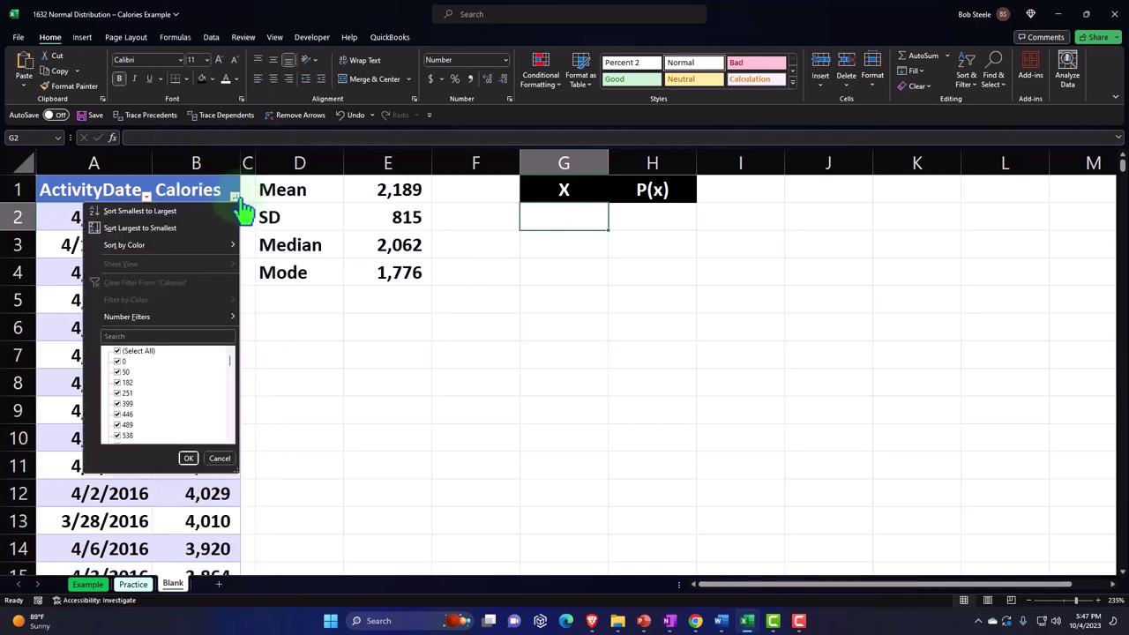
pyautogui.click(220, 211)
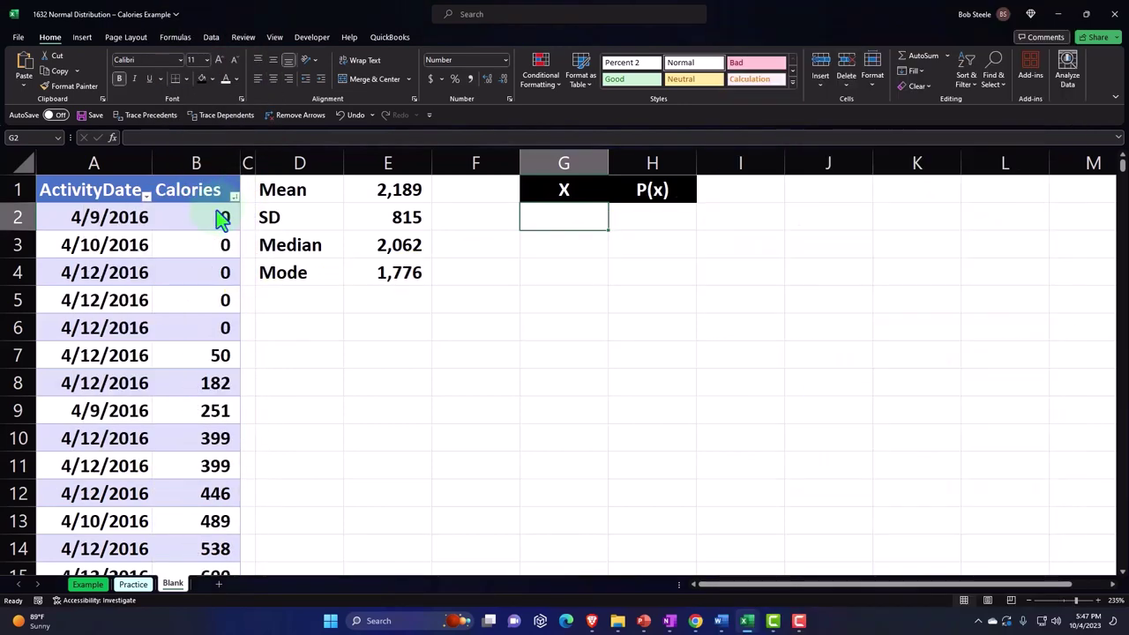
pyautogui.click(234, 196)
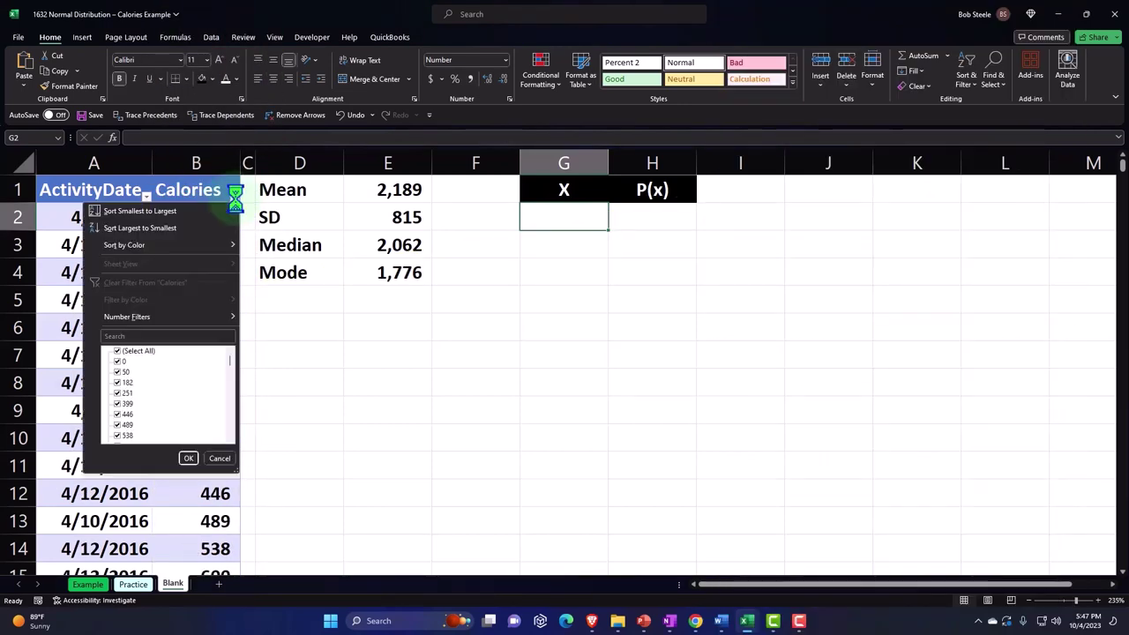
pyautogui.click(204, 227)
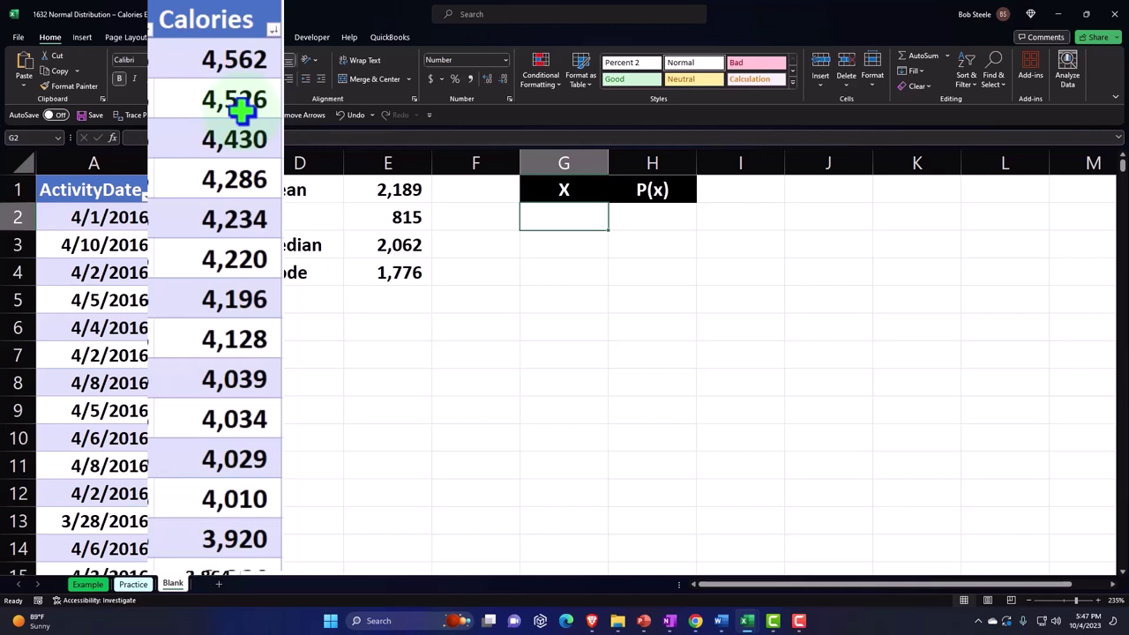
# Enter the label "# of SD" in D6 with the value 4 in E6.
pyautogui.press('Right')
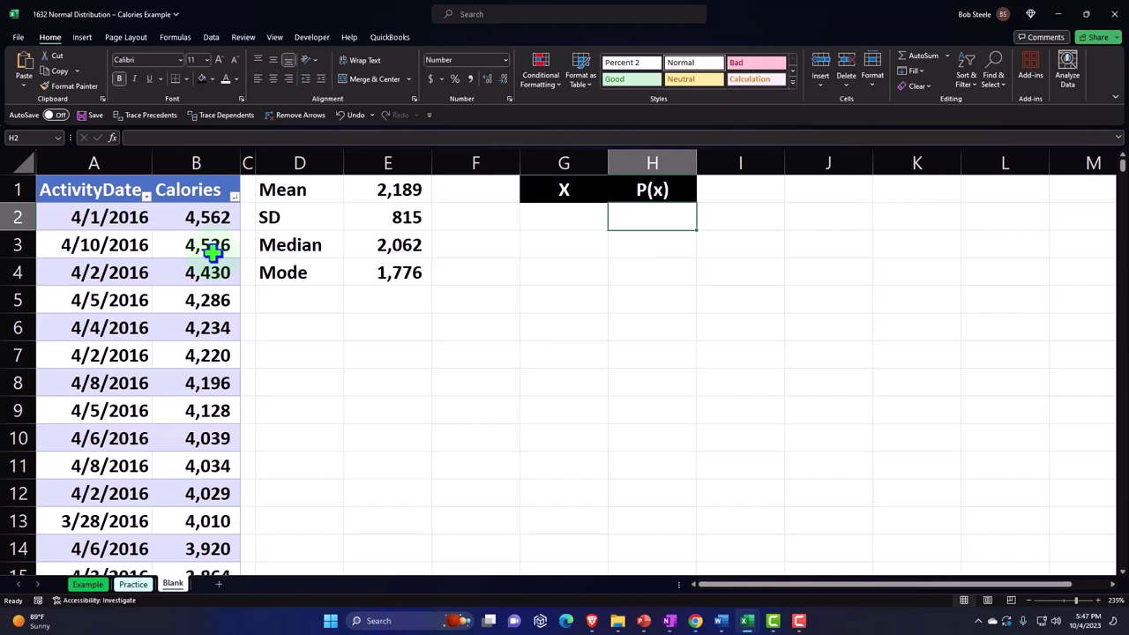
pyautogui.press('Down')
pyautogui.press('Down')
pyautogui.press('Down')
pyautogui.press('Left')
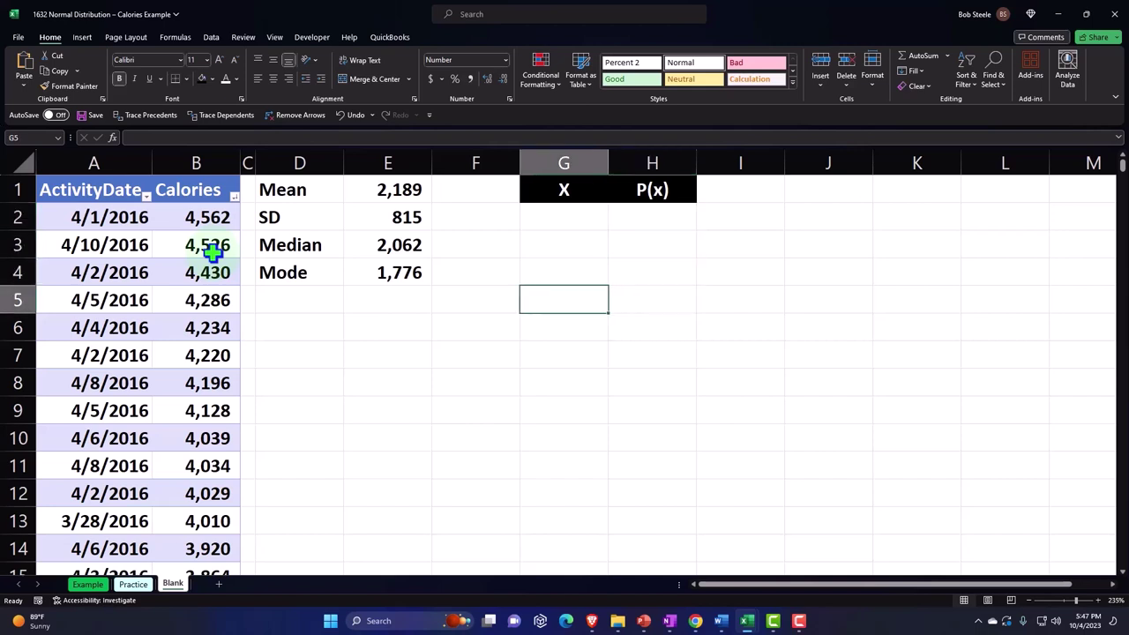
pyautogui.press('Left')
pyautogui.press('Left')
pyautogui.press('Left')
pyautogui.press('Down')
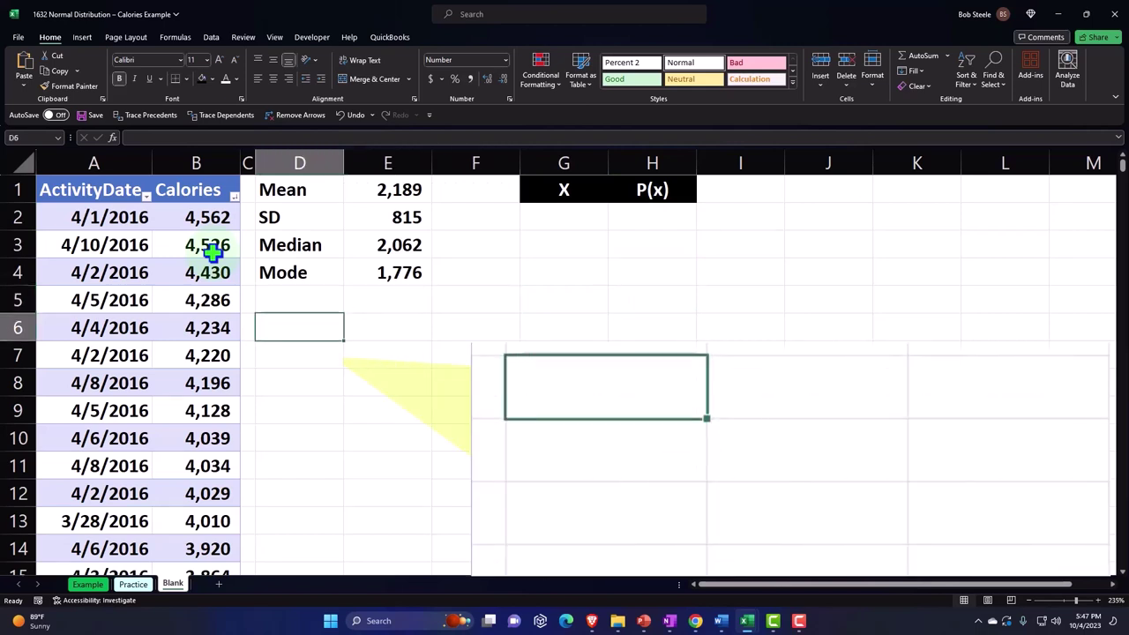
pyautogui.write('# ')
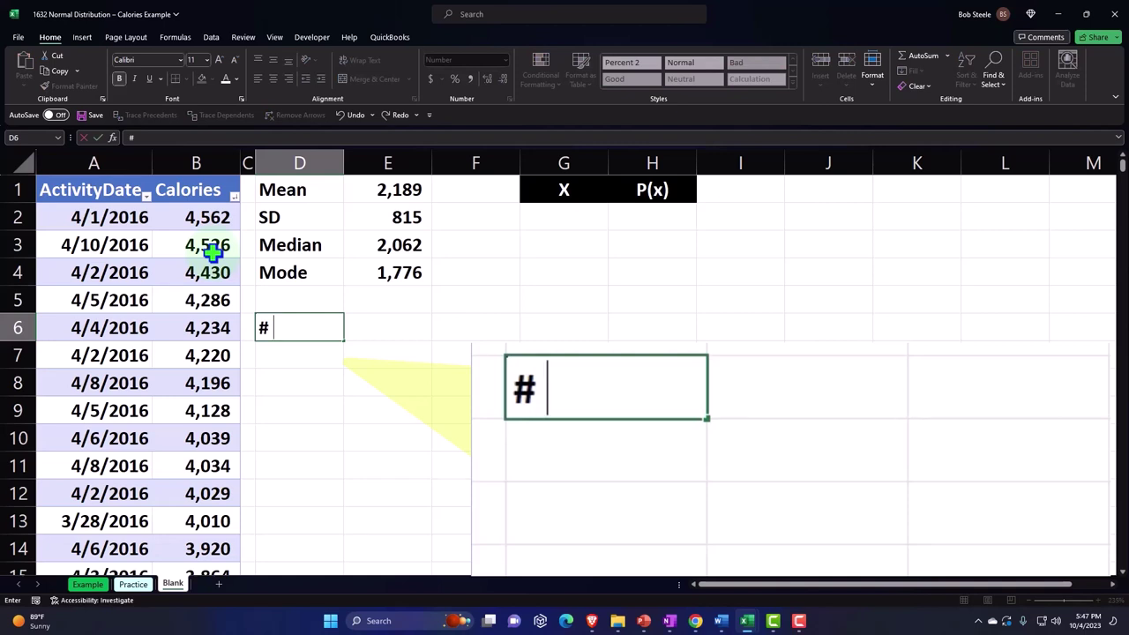
pyautogui.write('of SD')
pyautogui.press('Tab')
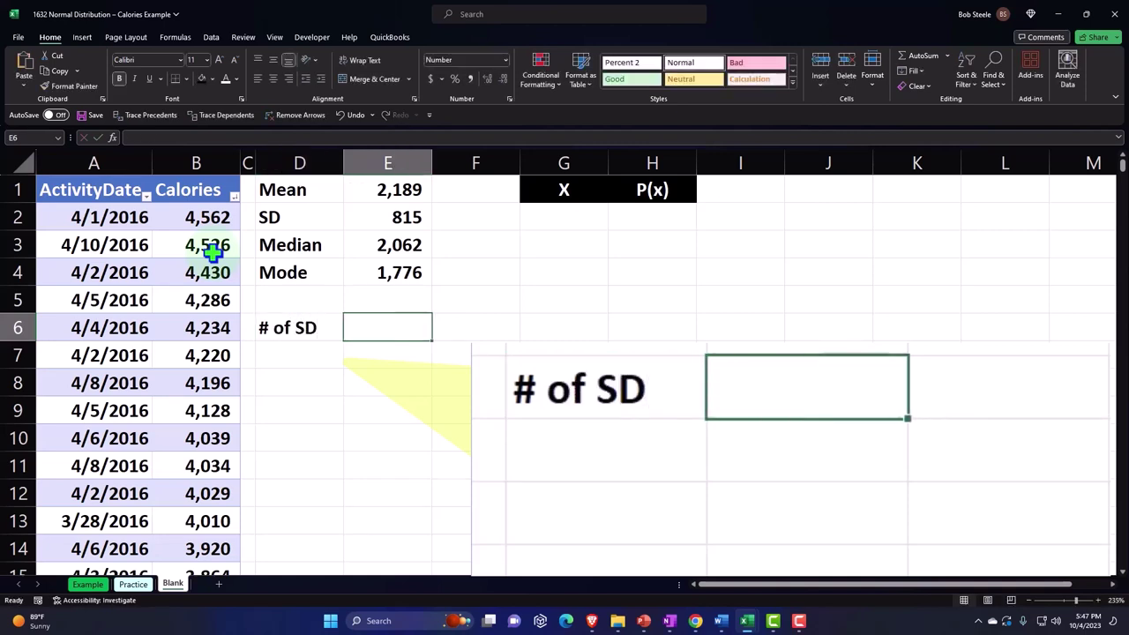
pyautogui.write('4')
pyautogui.press('Return')
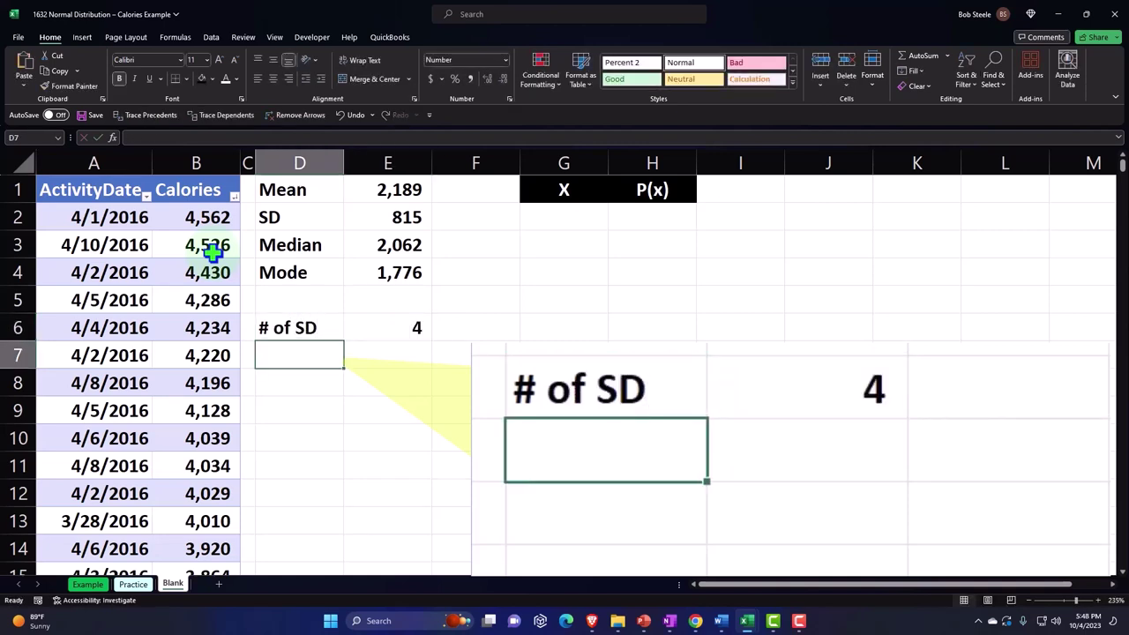
# Enter the labels Lower X in D7 and Upper X in D8.
pyautogui.write('Loe')
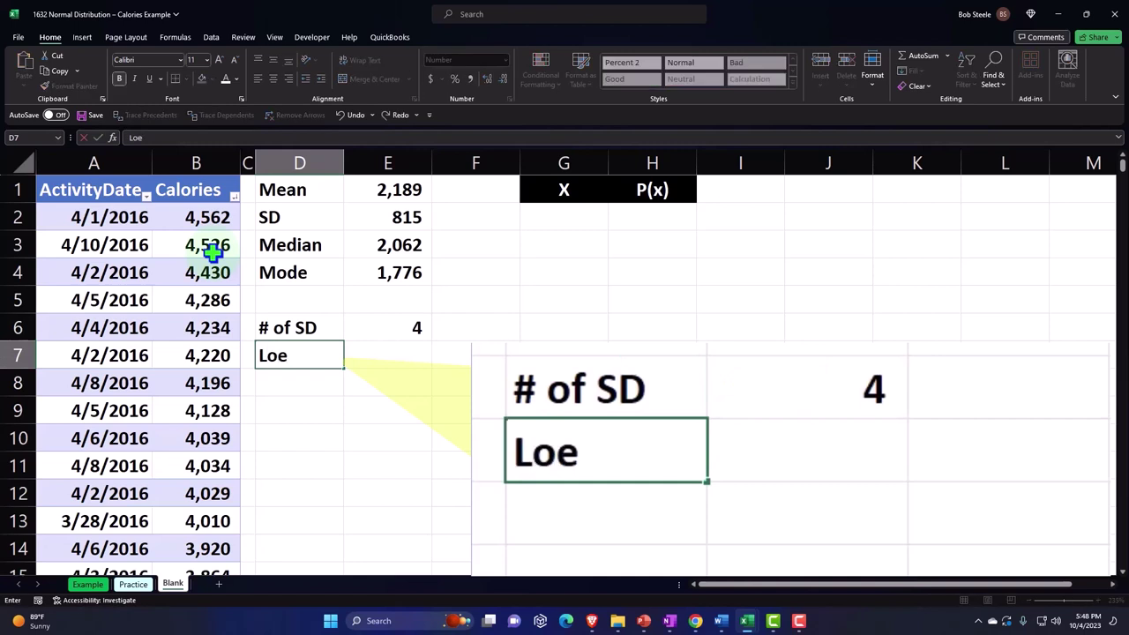
pyautogui.press('BackSpace')
pyautogui.write('wer X')
pyautogui.press('Return')
pyautogui.write('Upper X')
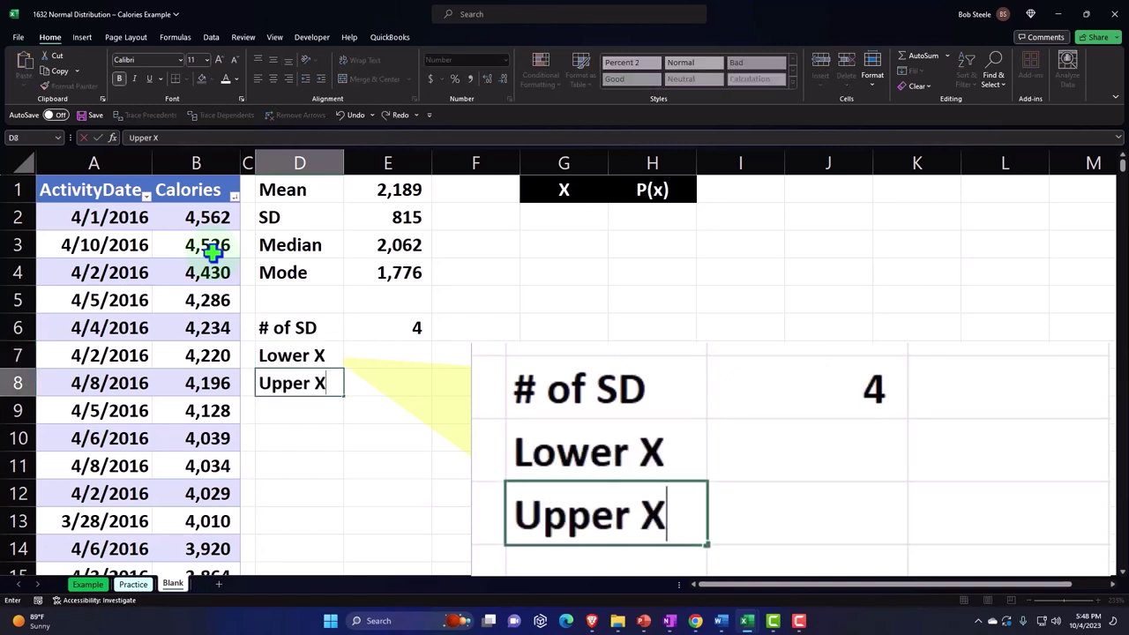
pyautogui.press('Up')
# Calculate the Lower X in E7 as the mean minus the standard deviation times the number of SDs, with =E1-E2*E6.
pyautogui.press('Right')
pyautogui.write('=')
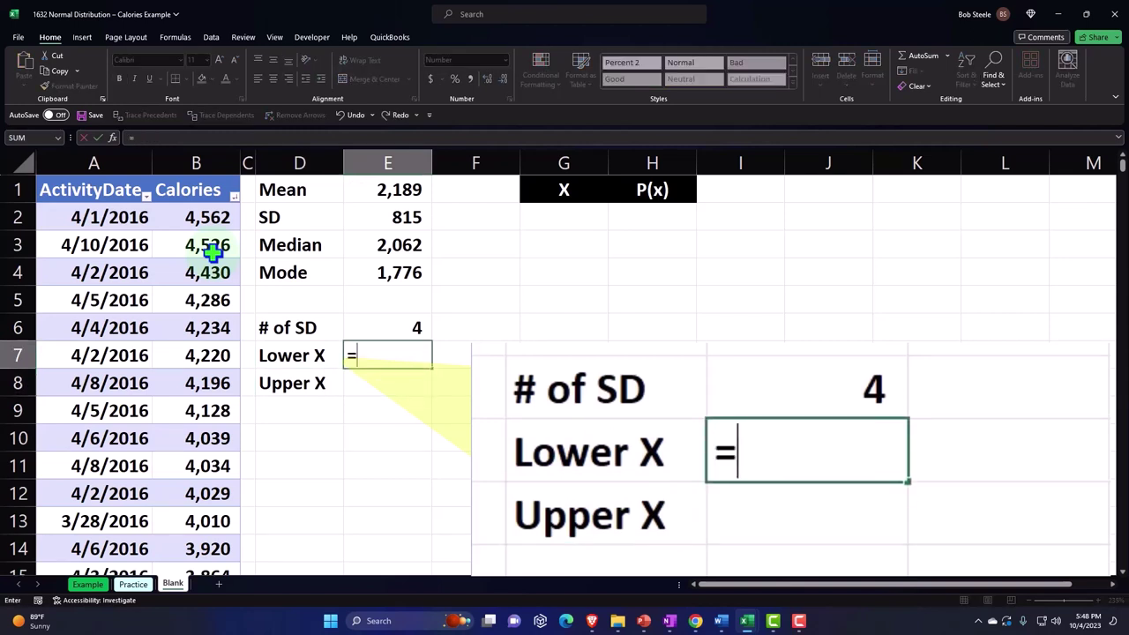
pyautogui.press('Up')
pyautogui.press('Up')
pyautogui.press('Up')
pyautogui.press('Up')
pyautogui.press('Up')
pyautogui.press('Up')
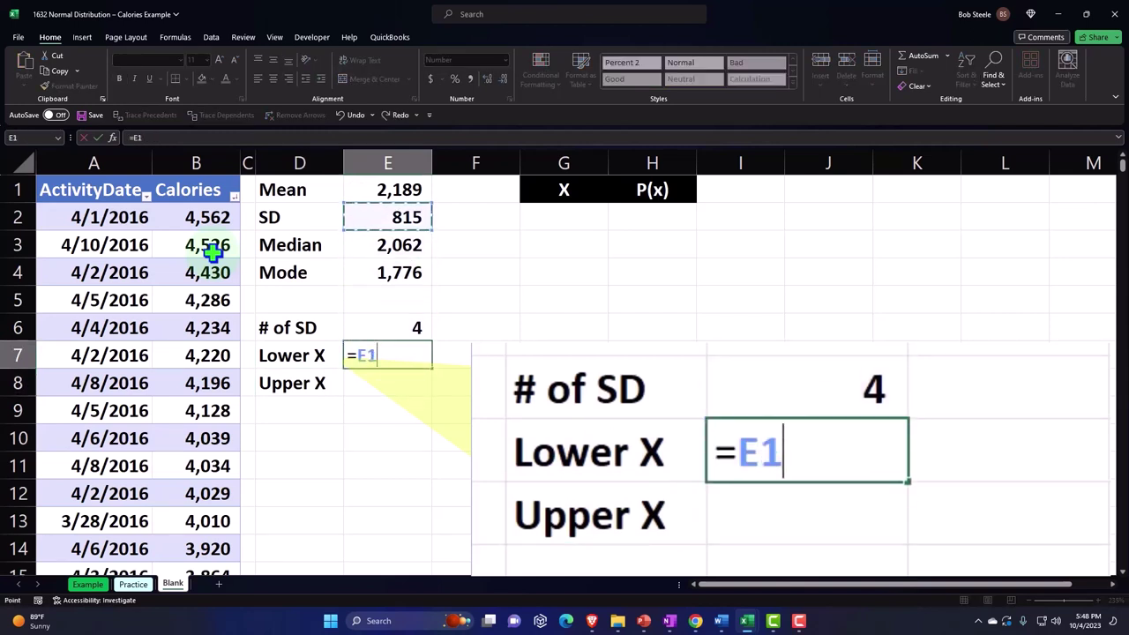
pyautogui.write('-')
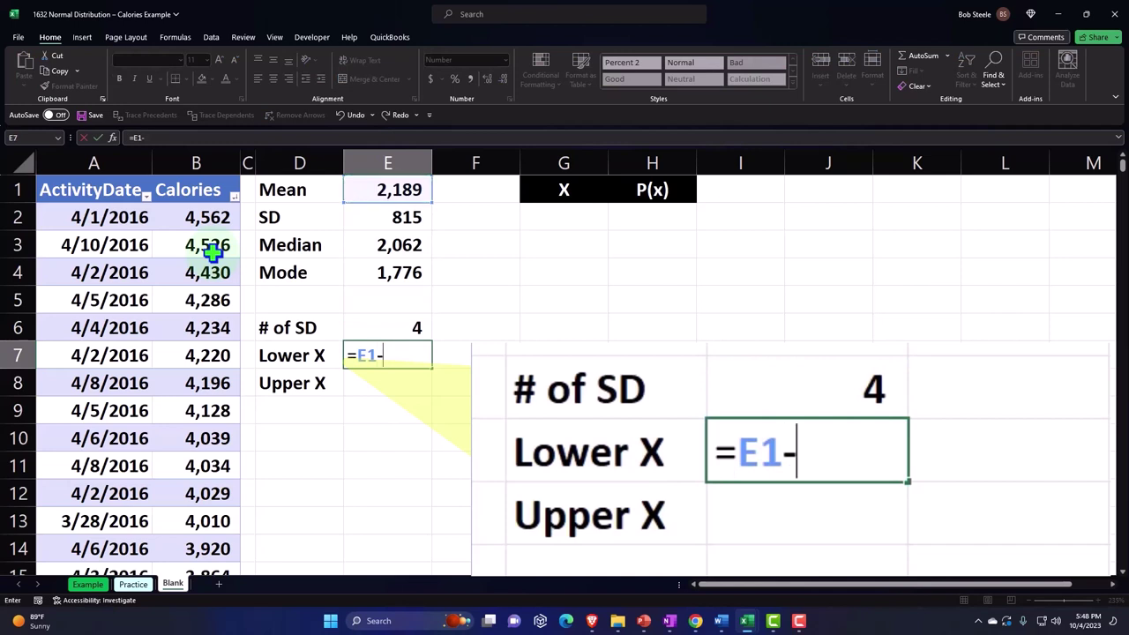
pyautogui.press('Up')
pyautogui.press('Up')
pyautogui.press('Up')
pyautogui.press('Up')
pyautogui.press('Up')
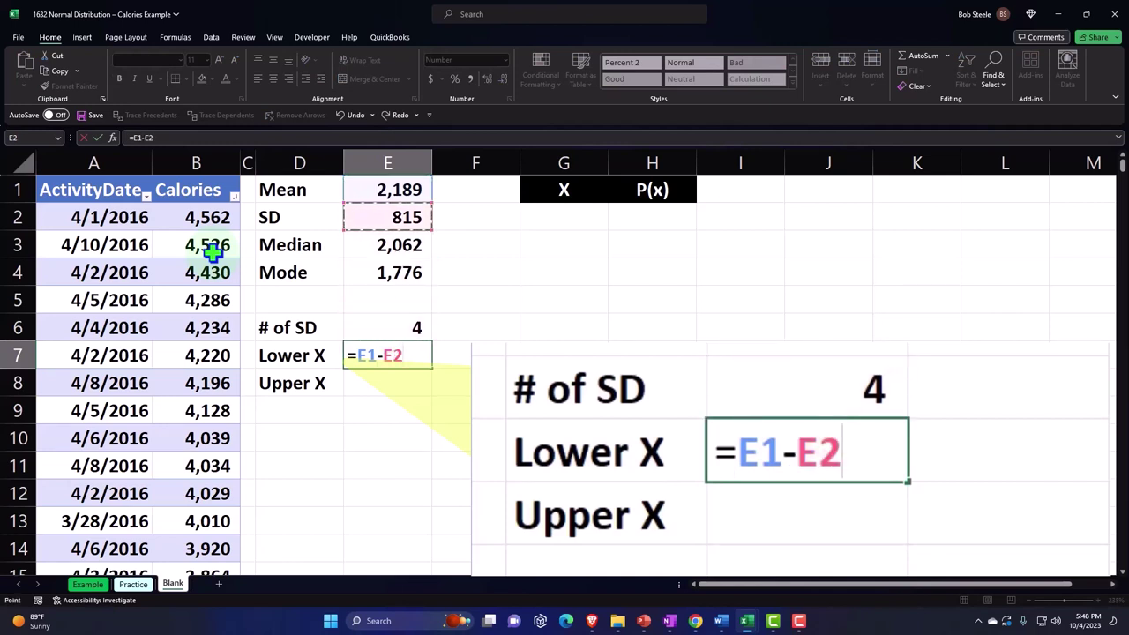
pyautogui.write('*')
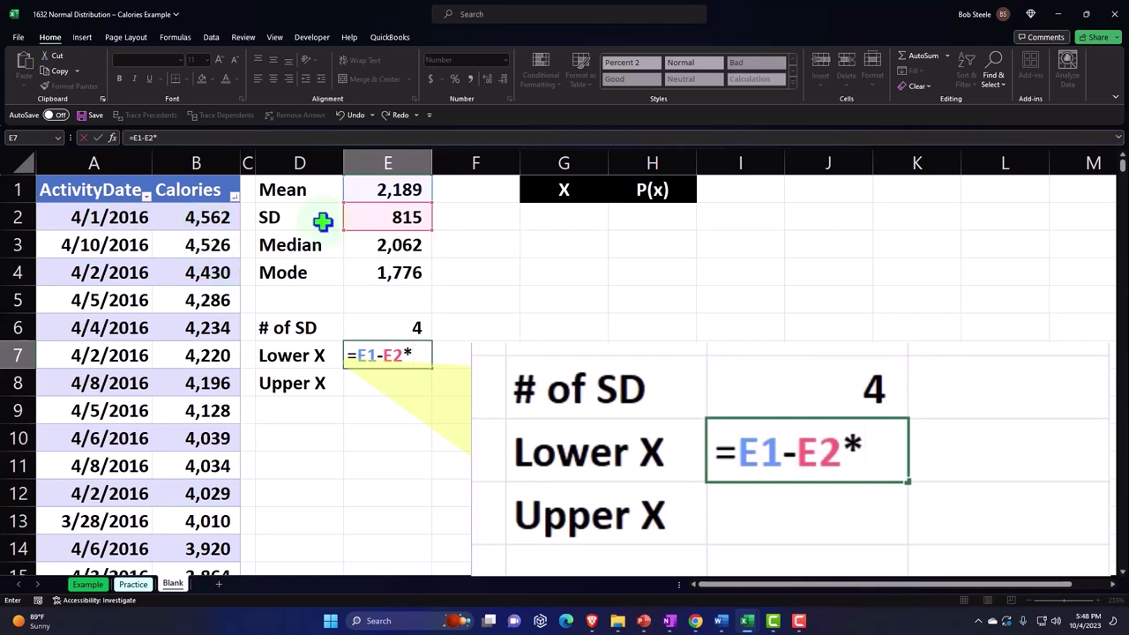
pyautogui.click(420, 325)
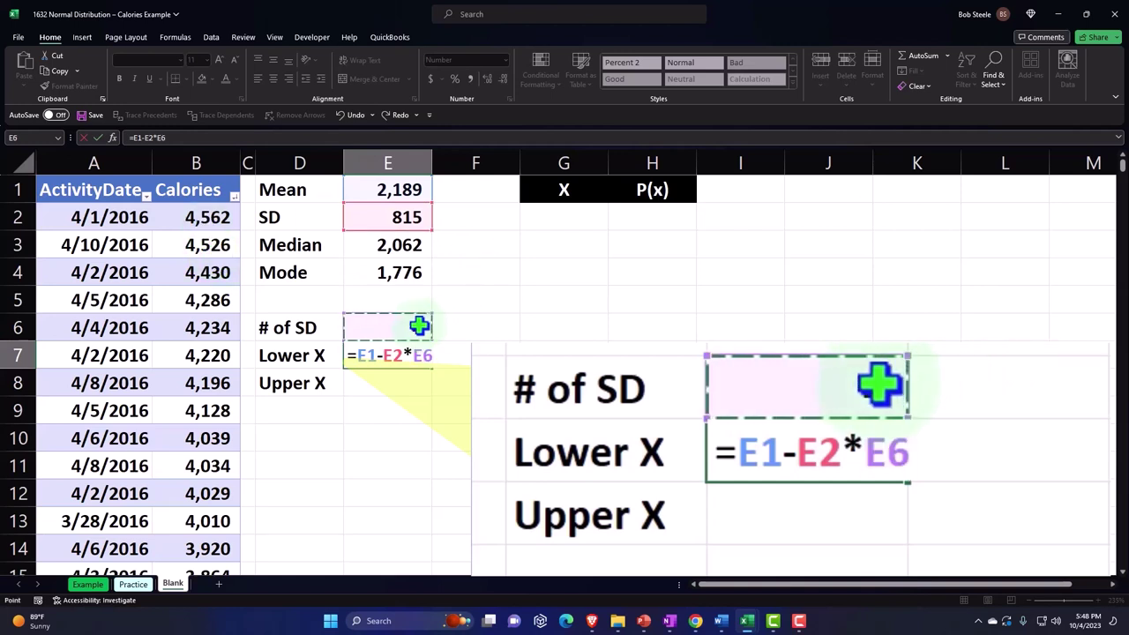
pyautogui.press('Return')
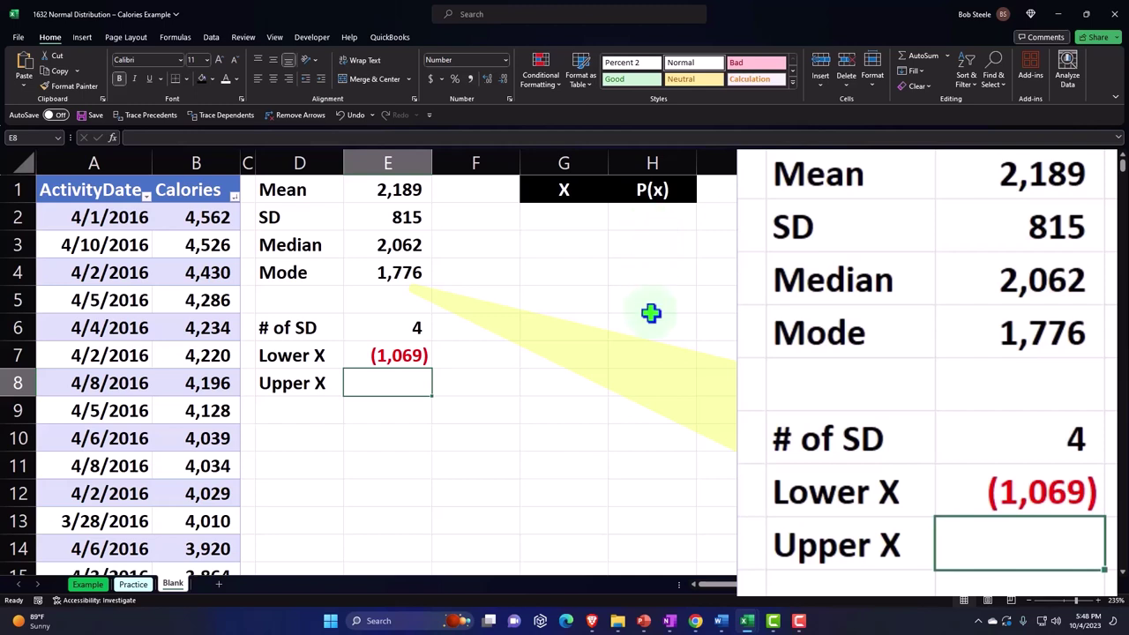
# Calculate the Upper X in E8 with the formula =E1+E2*E6.
pyautogui.write('=')
pyautogui.press('Up')
pyautogui.press('Up')
pyautogui.press('Up')
pyautogui.press('Up')
pyautogui.press('Up')
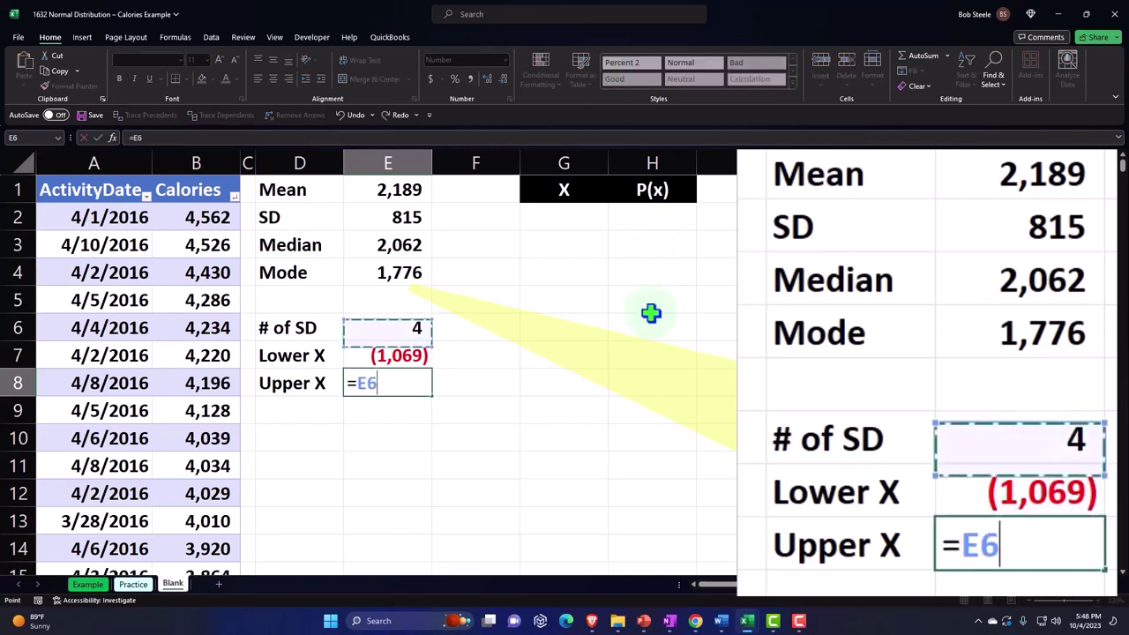
pyautogui.press('Up')
pyautogui.press('Up')
pyautogui.write('+')
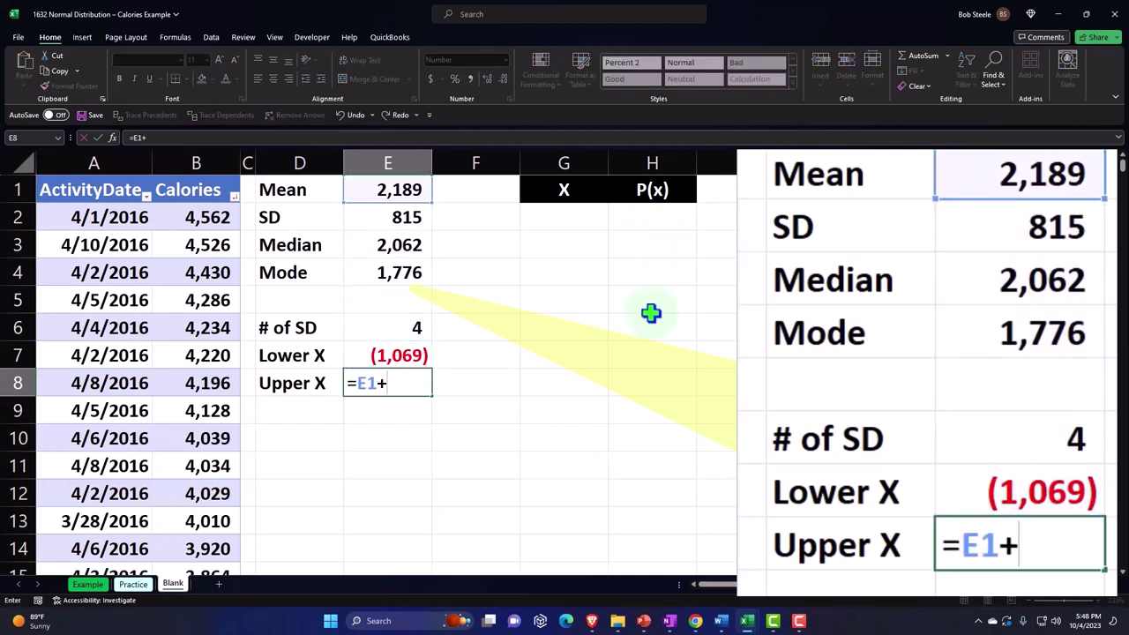
pyautogui.press('Down')
pyautogui.press('Down')
pyautogui.press('Down')
pyautogui.press('Down')
pyautogui.press('Down')
pyautogui.press('Up')
pyautogui.press('Up')
pyautogui.press('Up')
pyautogui.press('Up')
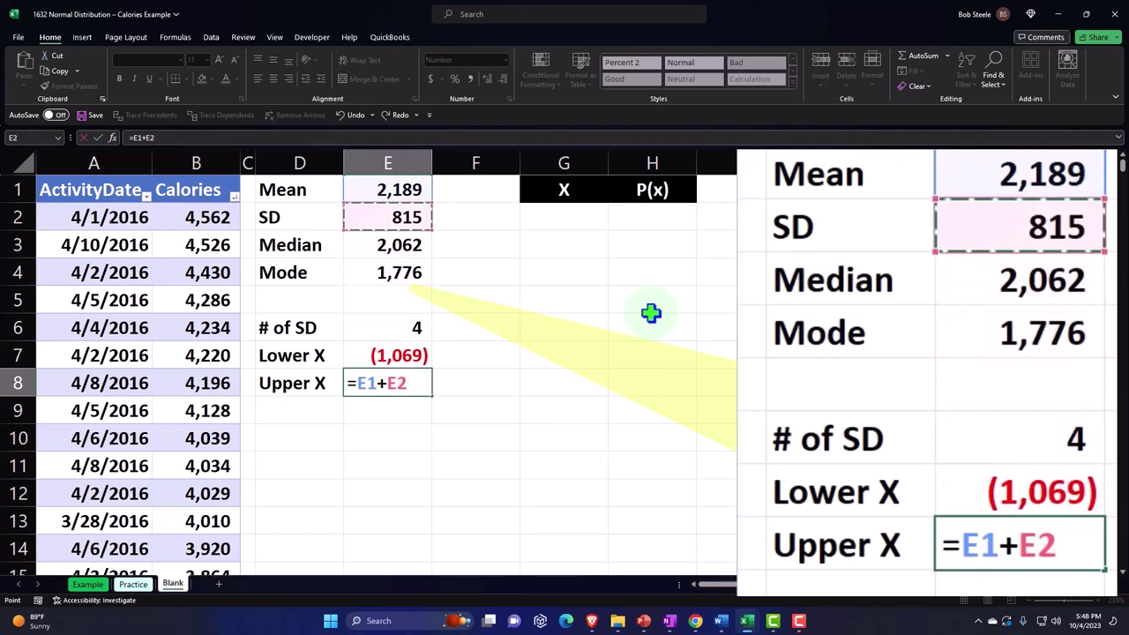
pyautogui.write('*')
pyautogui.press('Up')
pyautogui.press('Up')
pyautogui.press('Return')
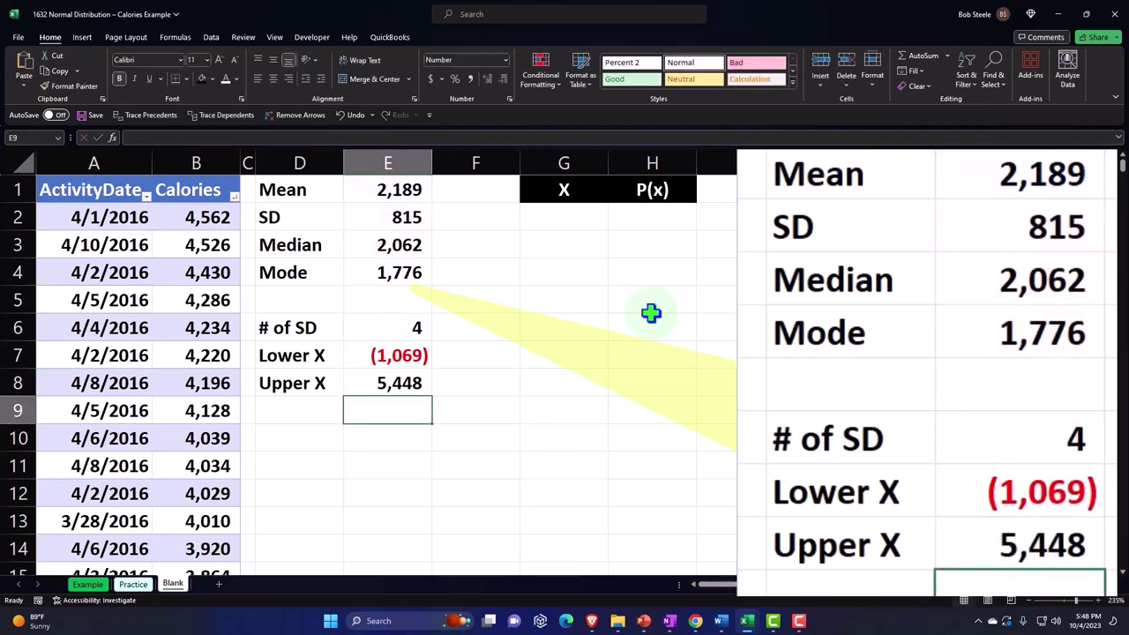
# Enter -1069 in G2 as the first value of the X column.
pyautogui.press('Left')
pyautogui.press('Down')
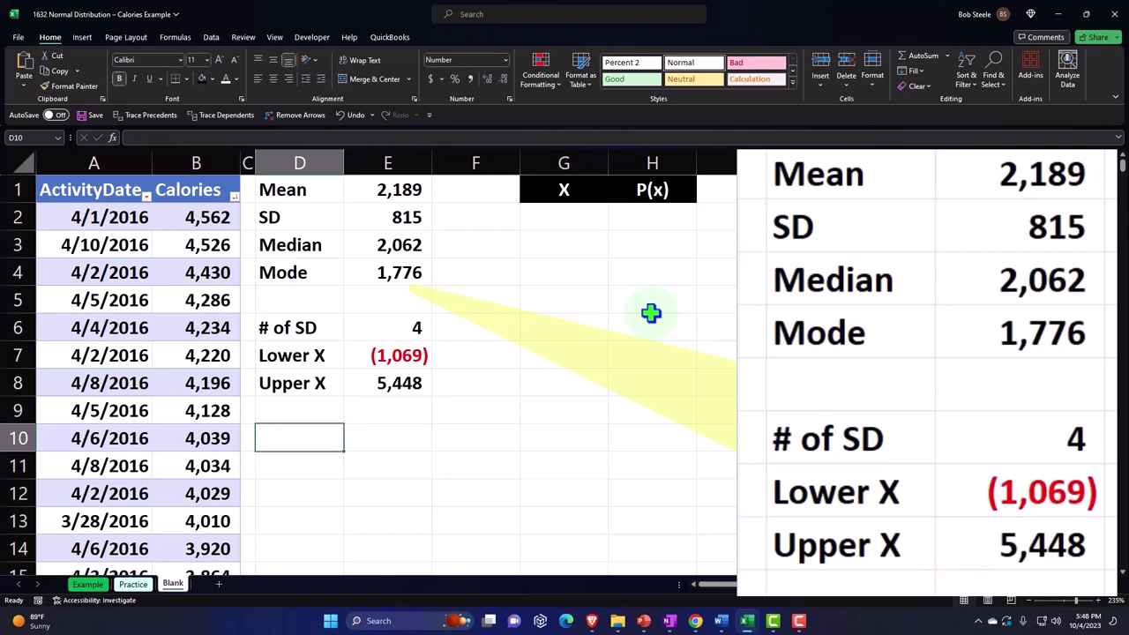
pyautogui.press('Right')
pyautogui.press('Right')
pyautogui.press('Right')
pyautogui.press('Up')
pyautogui.press('Up')
pyautogui.press('Up')
pyautogui.press('Up')
pyautogui.press('Up')
pyautogui.press('Up')
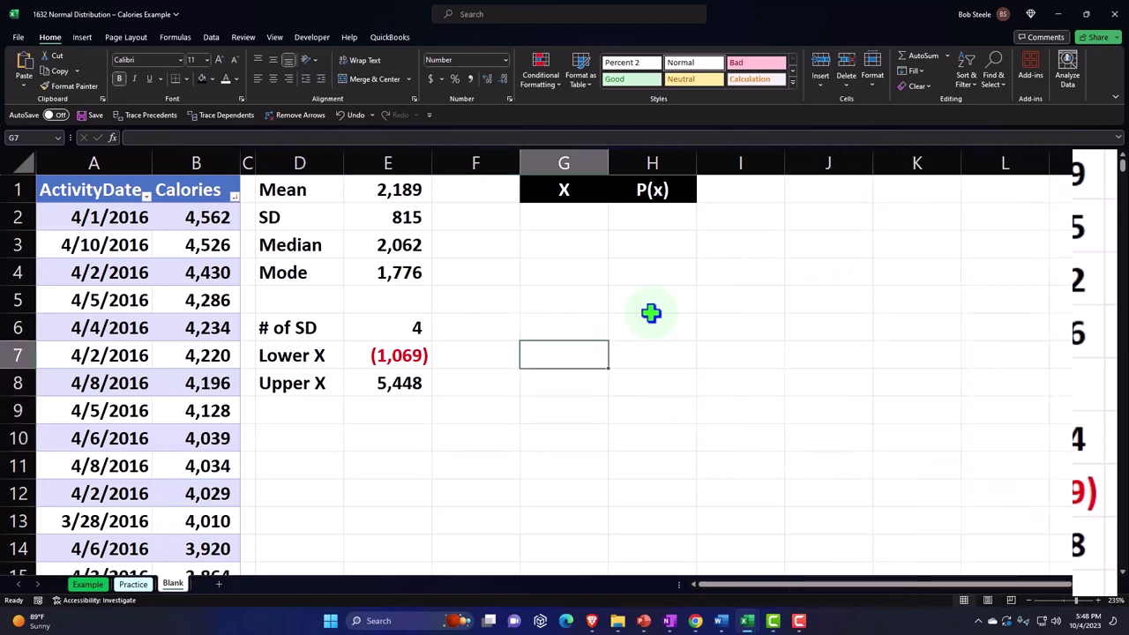
pyautogui.press('Up')
pyautogui.press('Up')
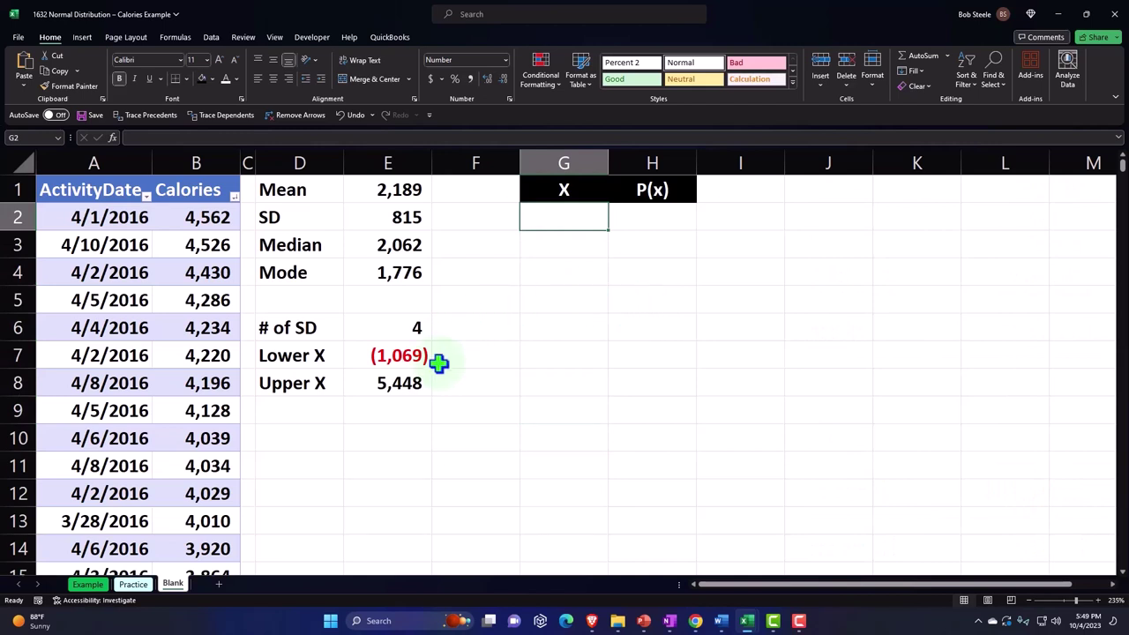
pyautogui.write('-')
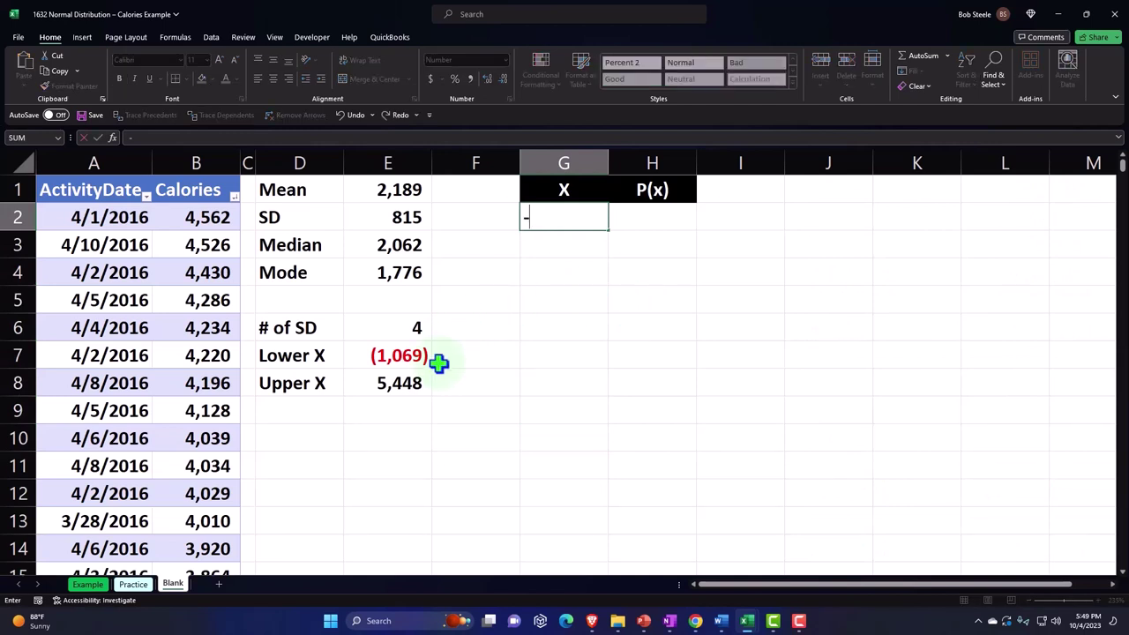
pyautogui.write('1064')
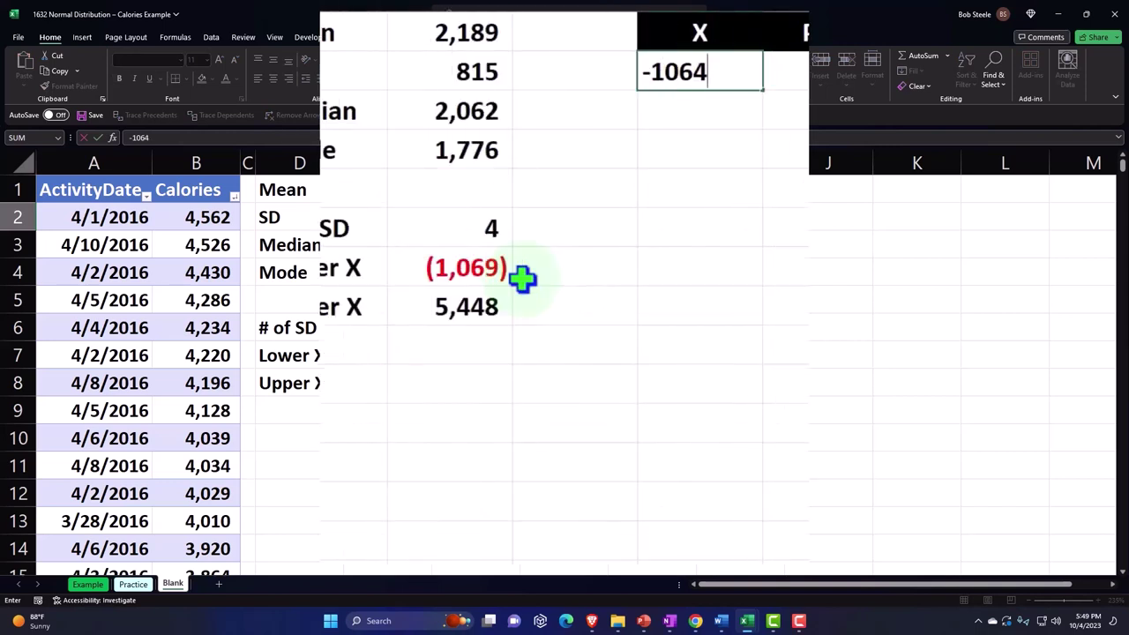
pyautogui.write('9')
pyautogui.press('Return')
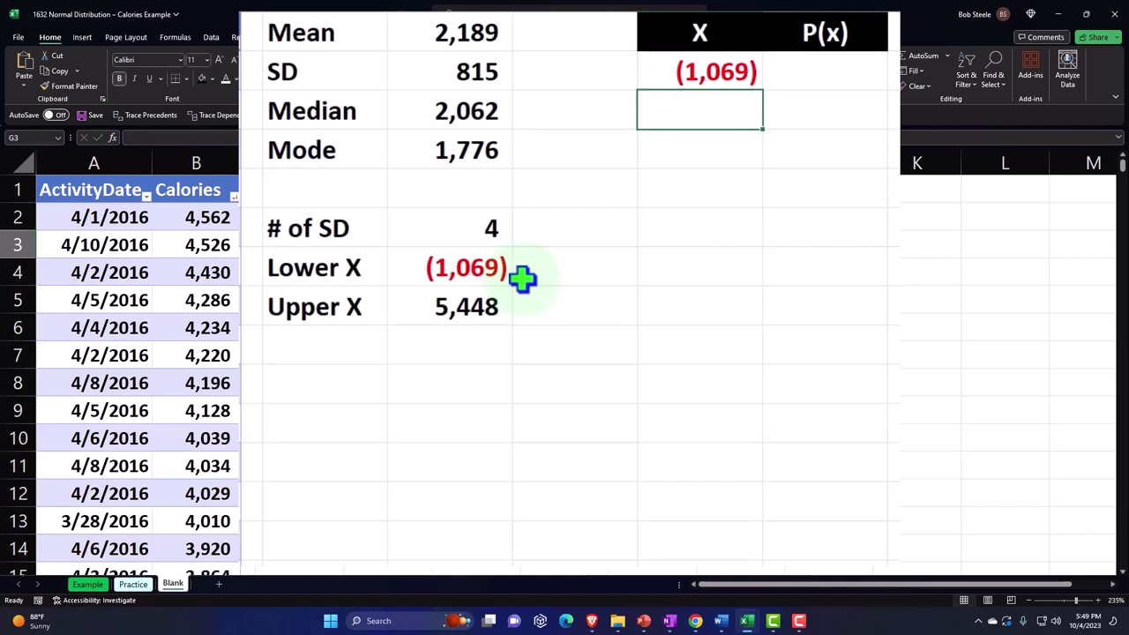
# Enter -1068 in G3 and fill the X series from G2:G3 down to G4.
pyautogui.write('-10')
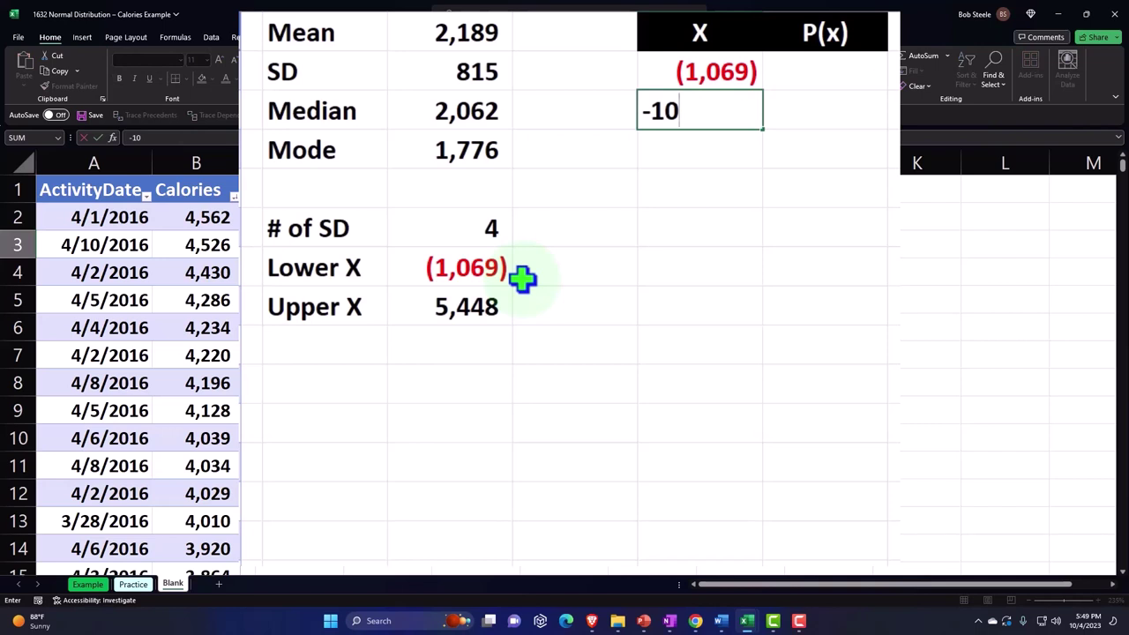
pyautogui.write('68')
pyautogui.press('Return')
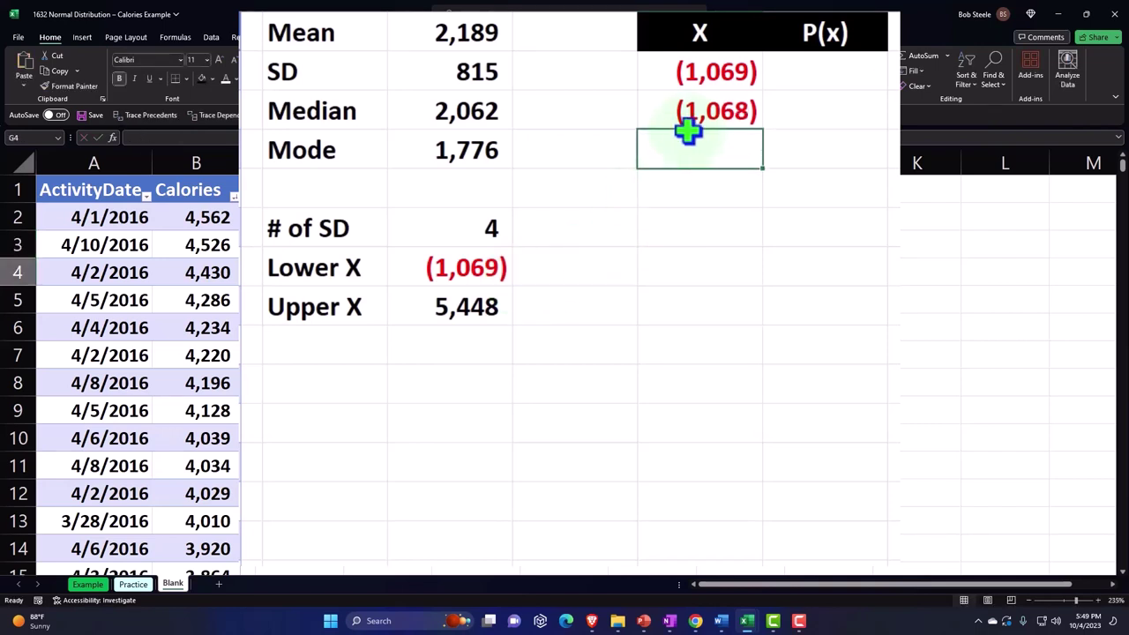
pyautogui.moveTo(713, 76); pyautogui.dragTo(768, 172)
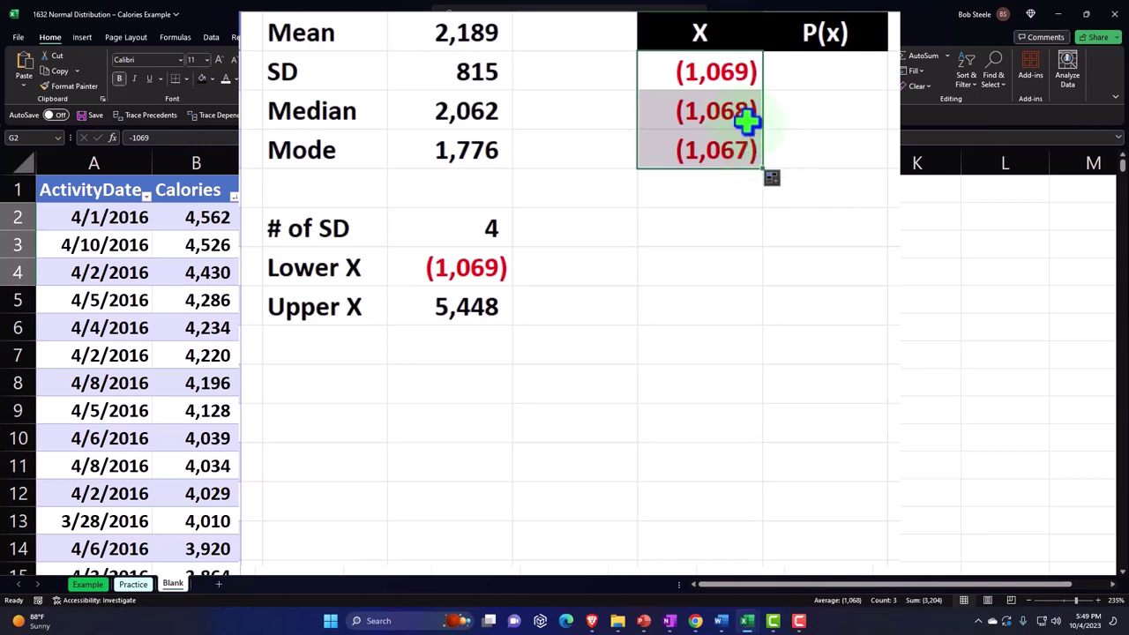
# Calculate the range between the Lower X and Upper X in E10 with the formula =E7-E8.
pyautogui.moveTo(714, 73); pyautogui.dragTo(712, 132)
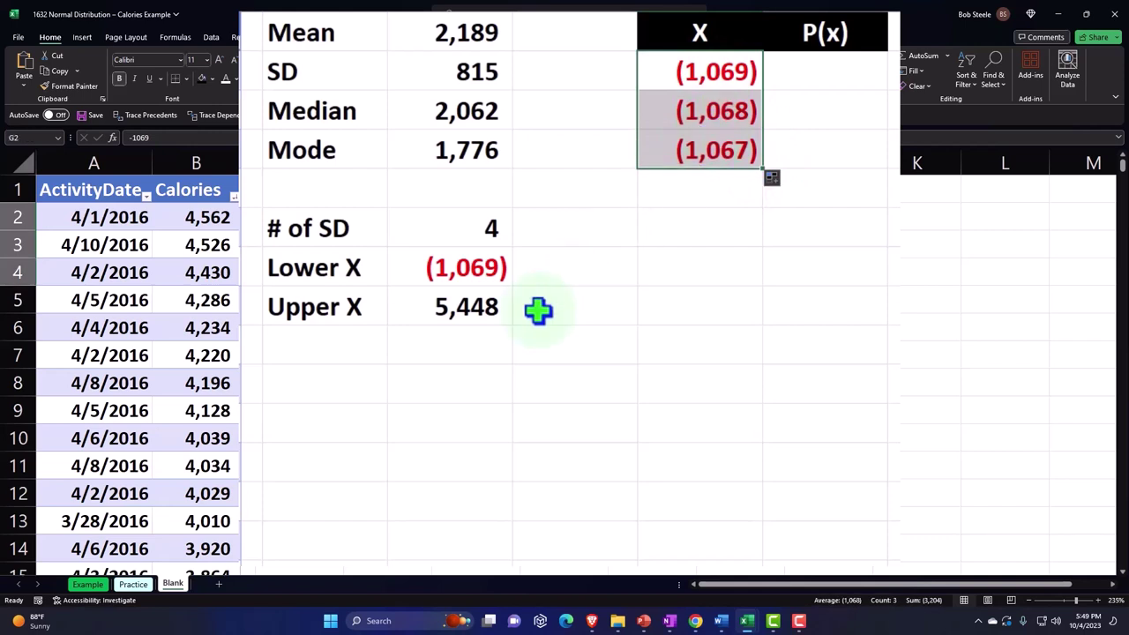
pyautogui.click(481, 367)
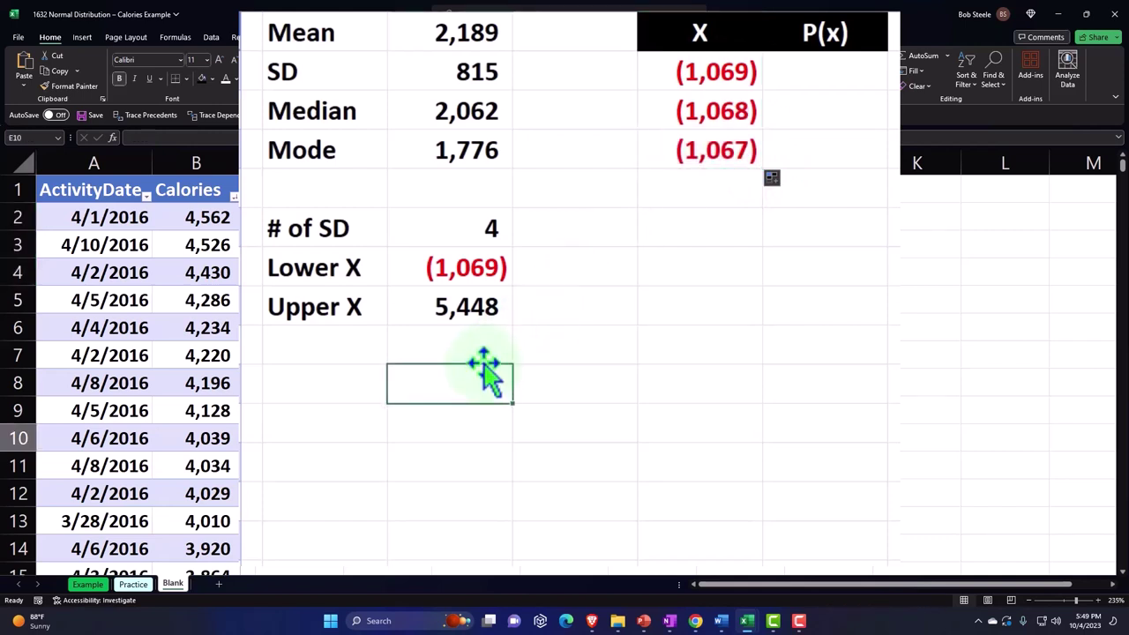
pyautogui.write('=')
pyautogui.press('Up')
pyautogui.press('Up')
pyautogui.press('Up')
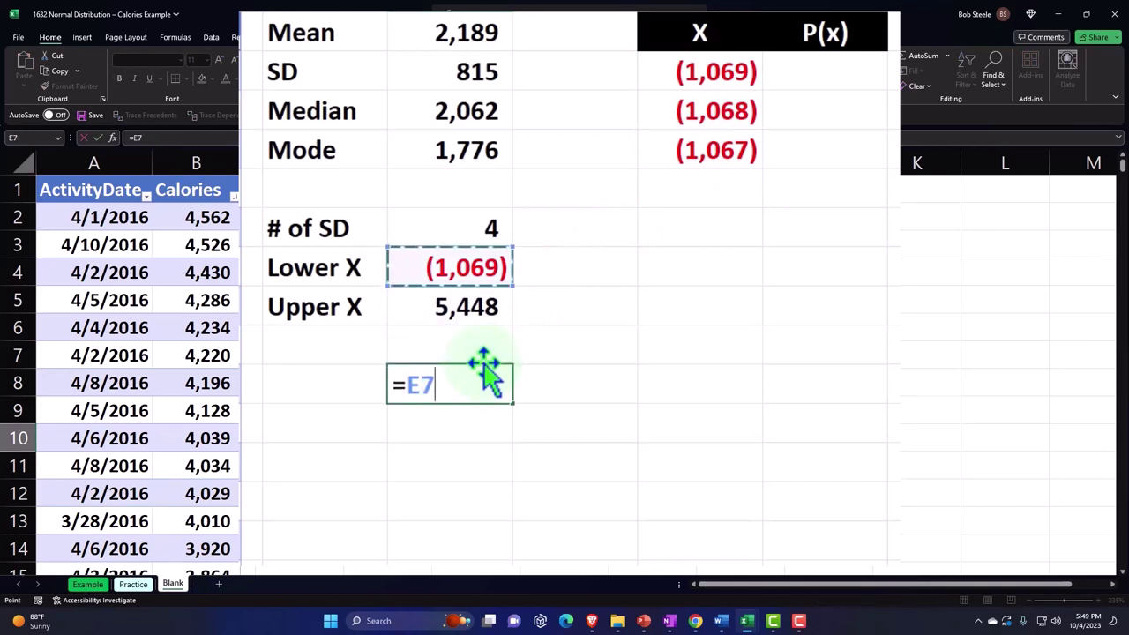
pyautogui.write('-')
pyautogui.press('Up')
pyautogui.press('Up')
pyautogui.press('Return')
pyautogui.press('Up')
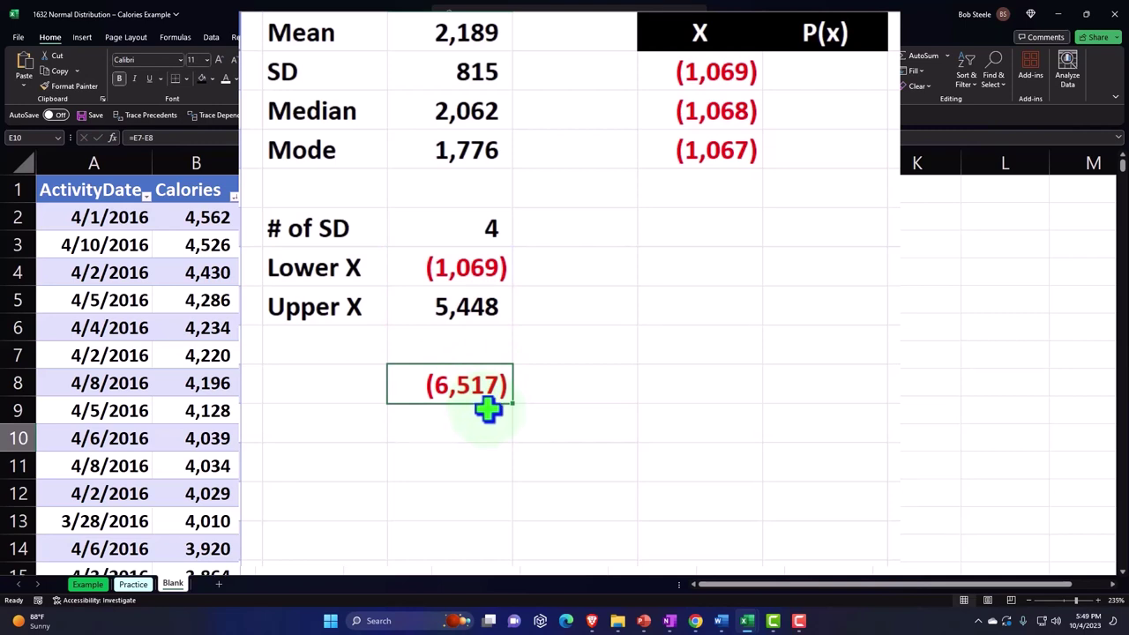
# Clear the X values in G2:G4 and enter =SEQUENCE(6517,E7) in G2.
pyautogui.moveTo(706, 60); pyautogui.dragTo(665, 146)
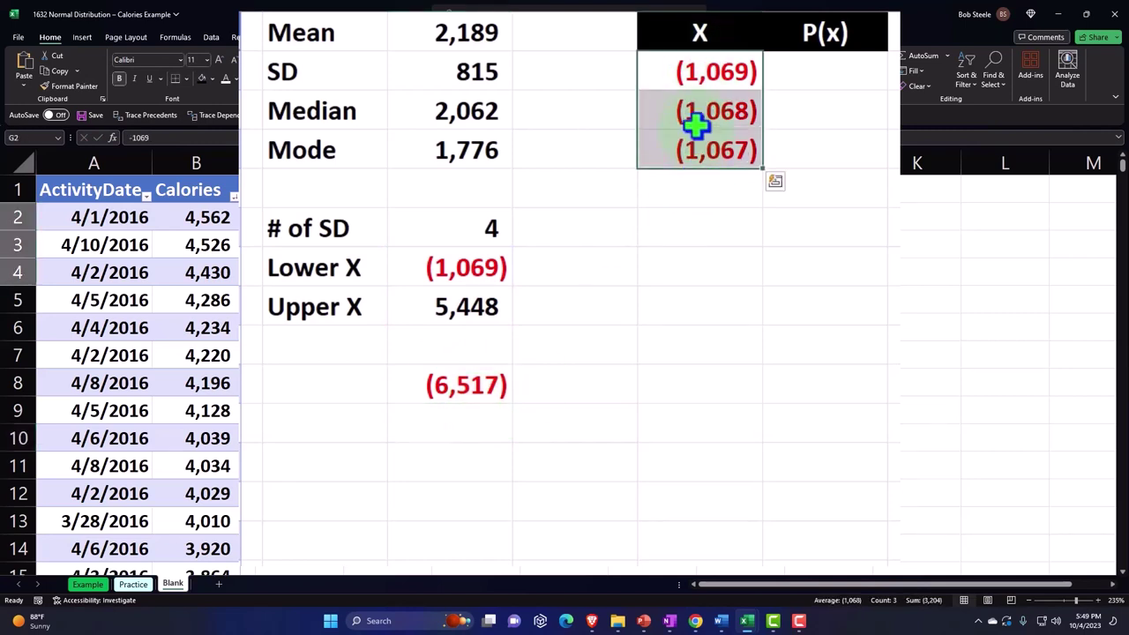
pyautogui.press('Delete')
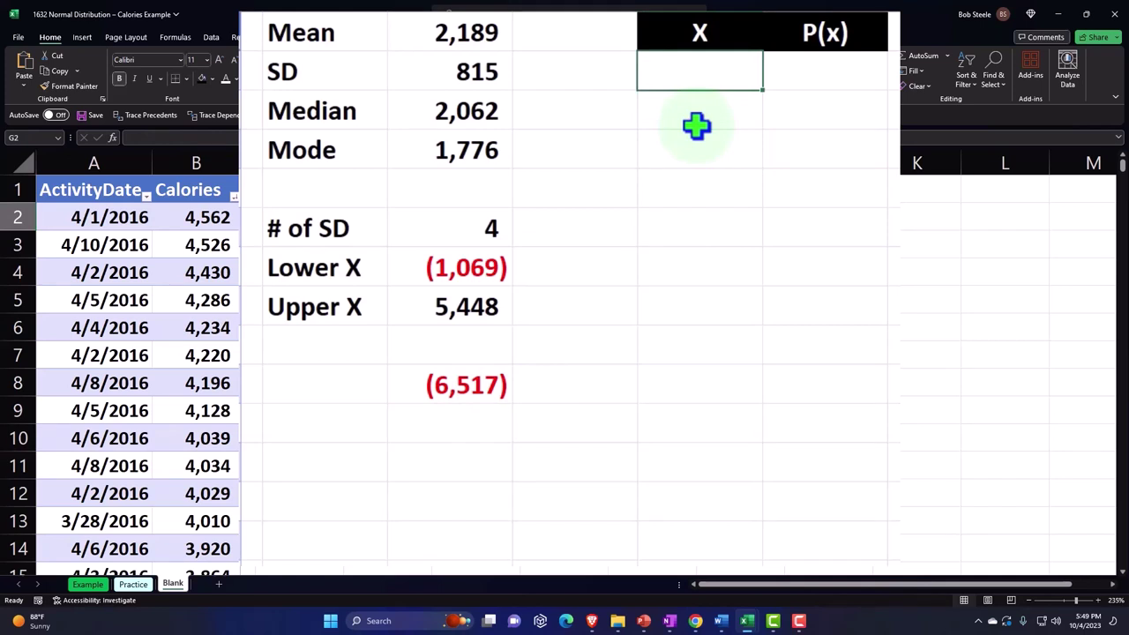
pyautogui.write('=se')
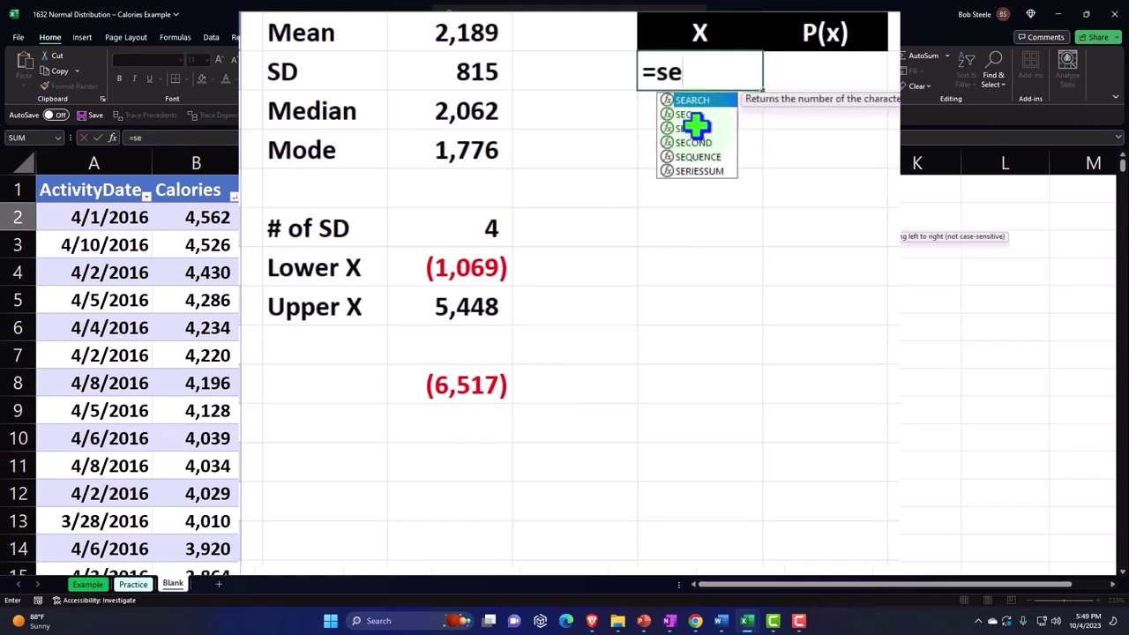
pyautogui.write('q')
pyautogui.press('Tab')
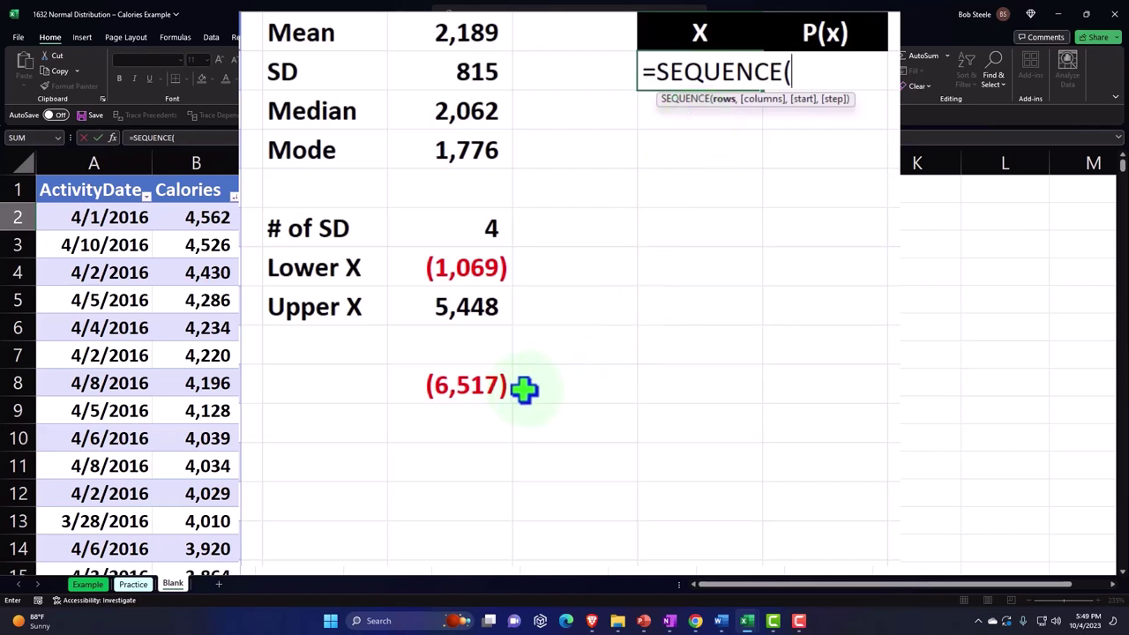
pyautogui.write('6517')
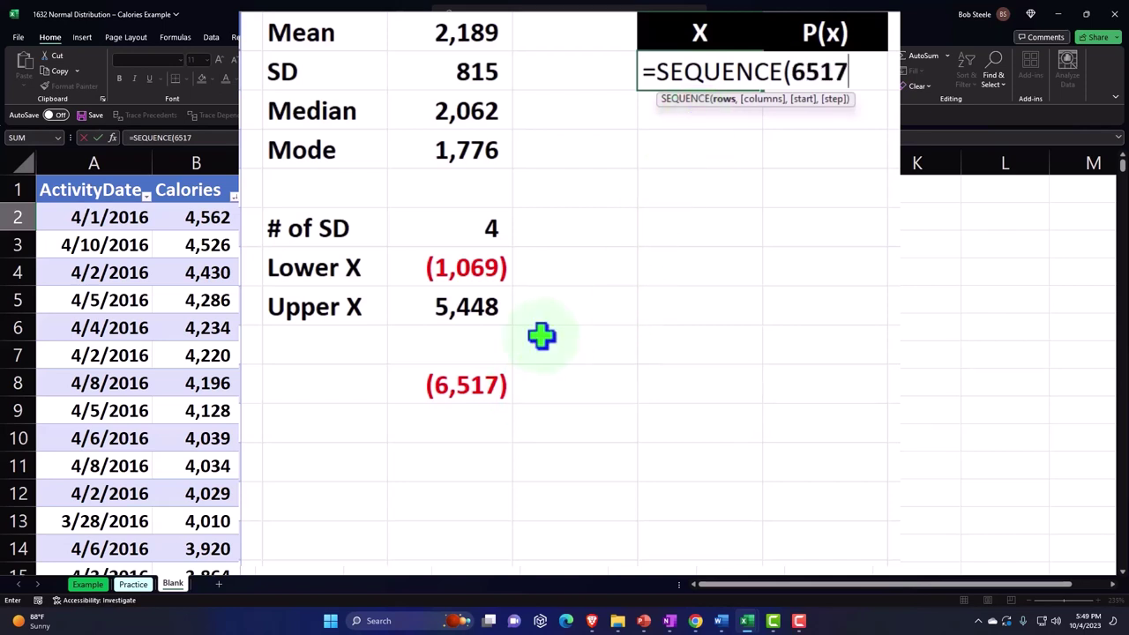
pyautogui.write('+')
pyautogui.write('1')
pyautogui.press('BackSpace')
pyautogui.press('BackSpace')
pyautogui.write(',')
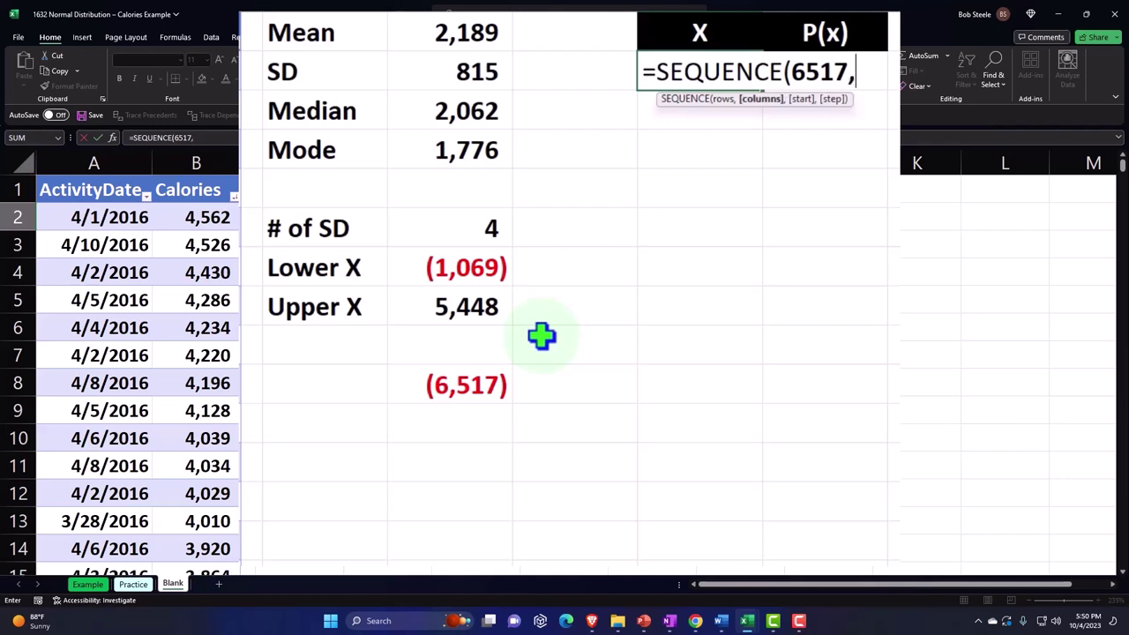
pyautogui.click(472, 265)
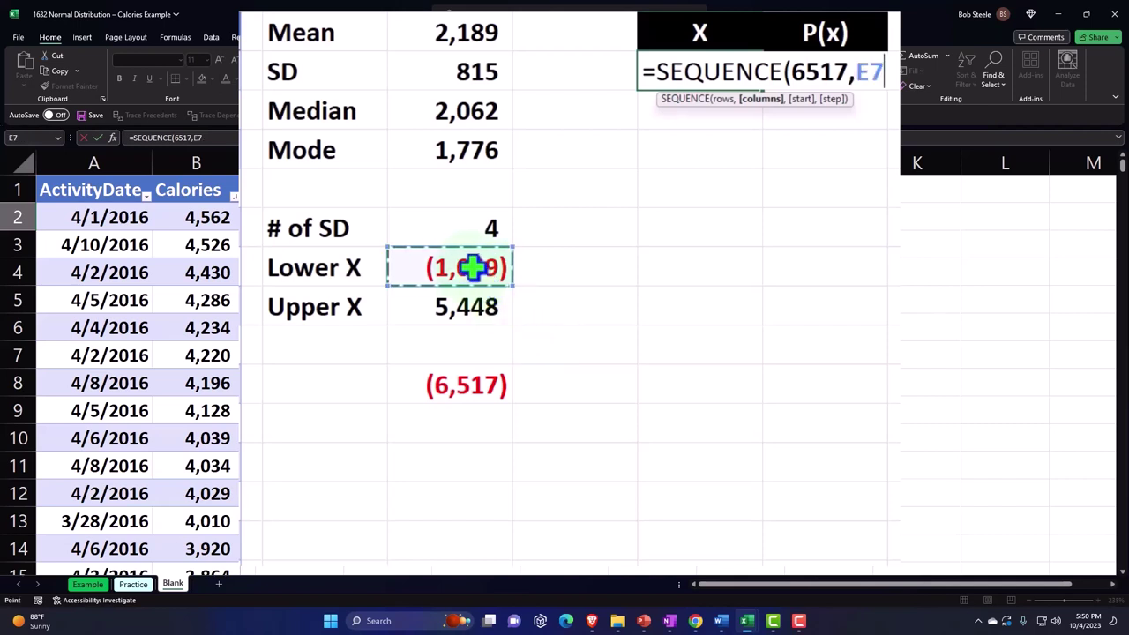
pyautogui.write(')')
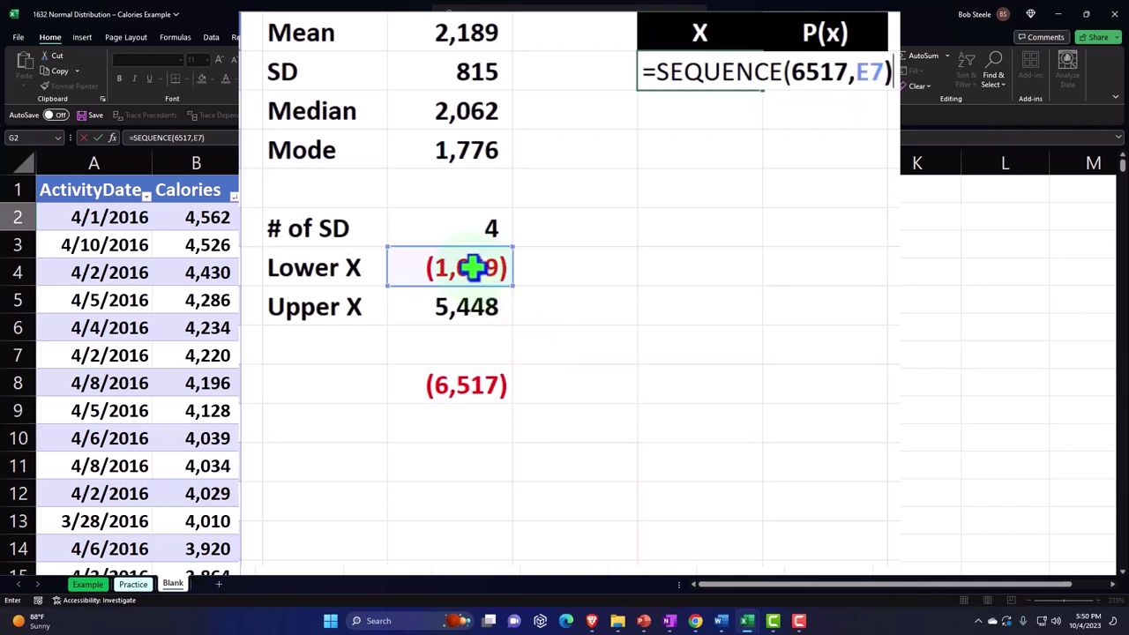
pyautogui.press('Return')
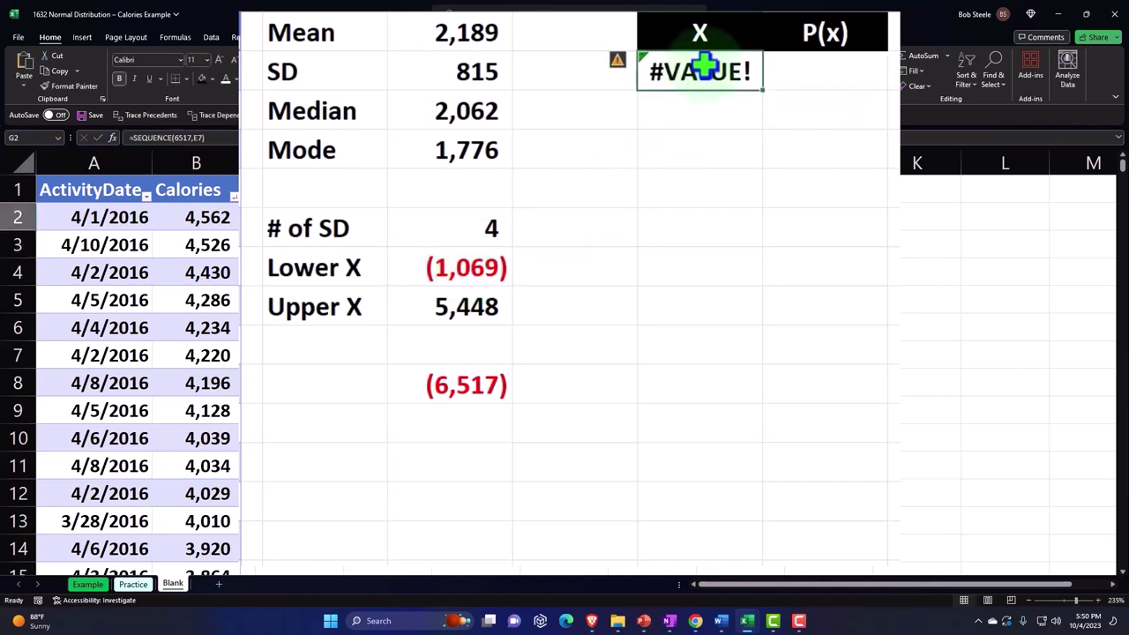
# Correct the G2 formula to =SEQUENCE(6517,,E7), making E7 the start argument, and check the end of the X column.
pyautogui.doubleClick(703, 71)
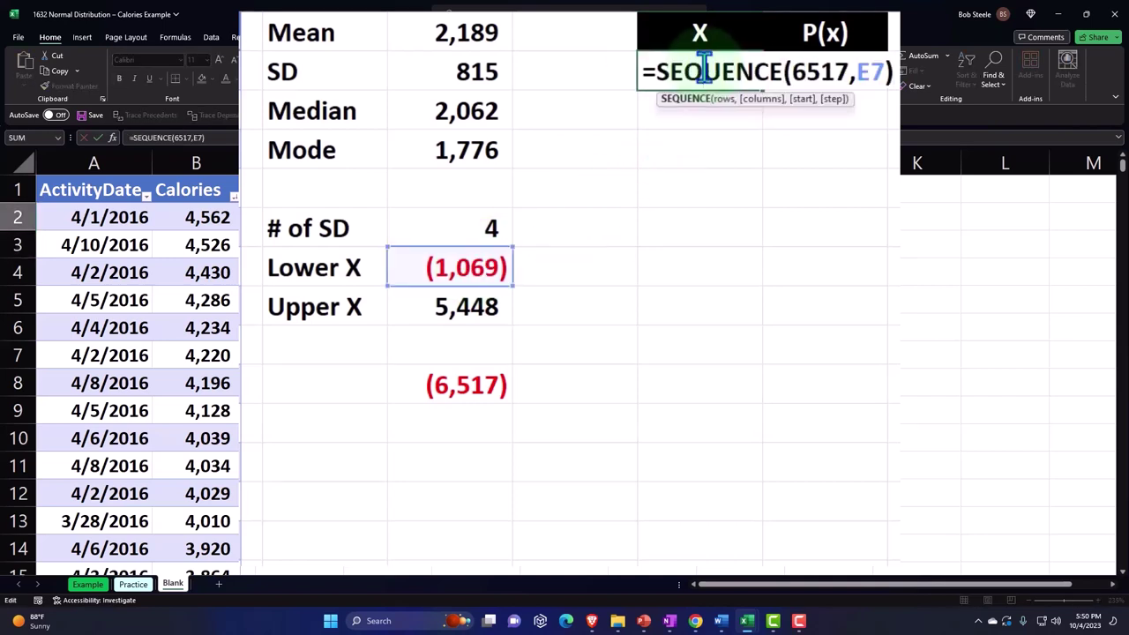
pyautogui.press('End')
pyautogui.press('Left')
pyautogui.press('Left')
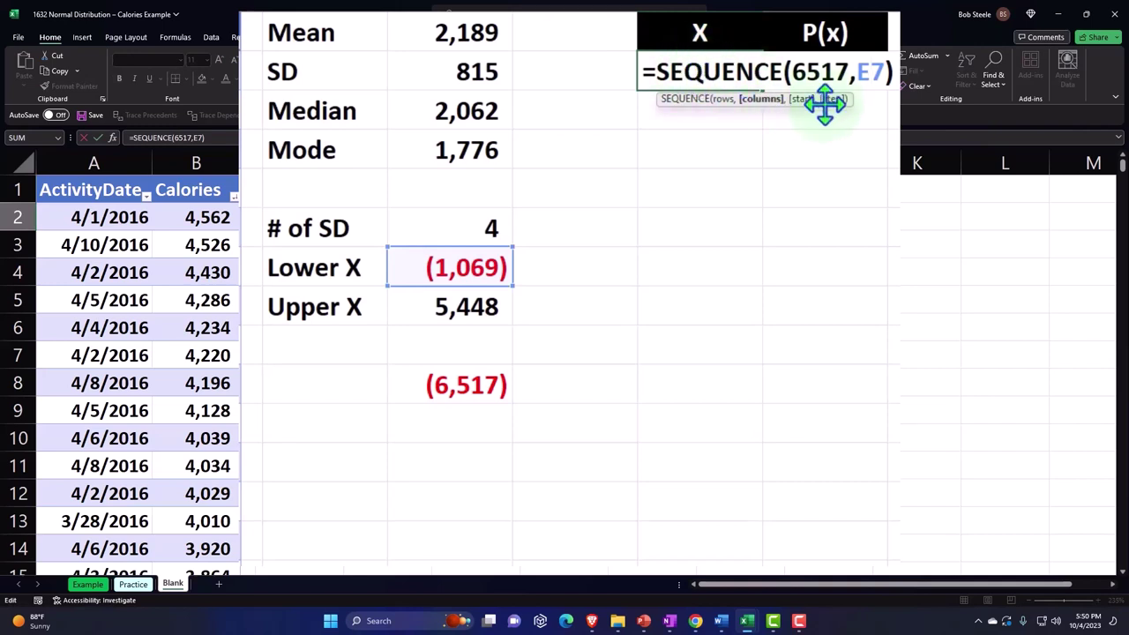
pyautogui.click(855, 71)
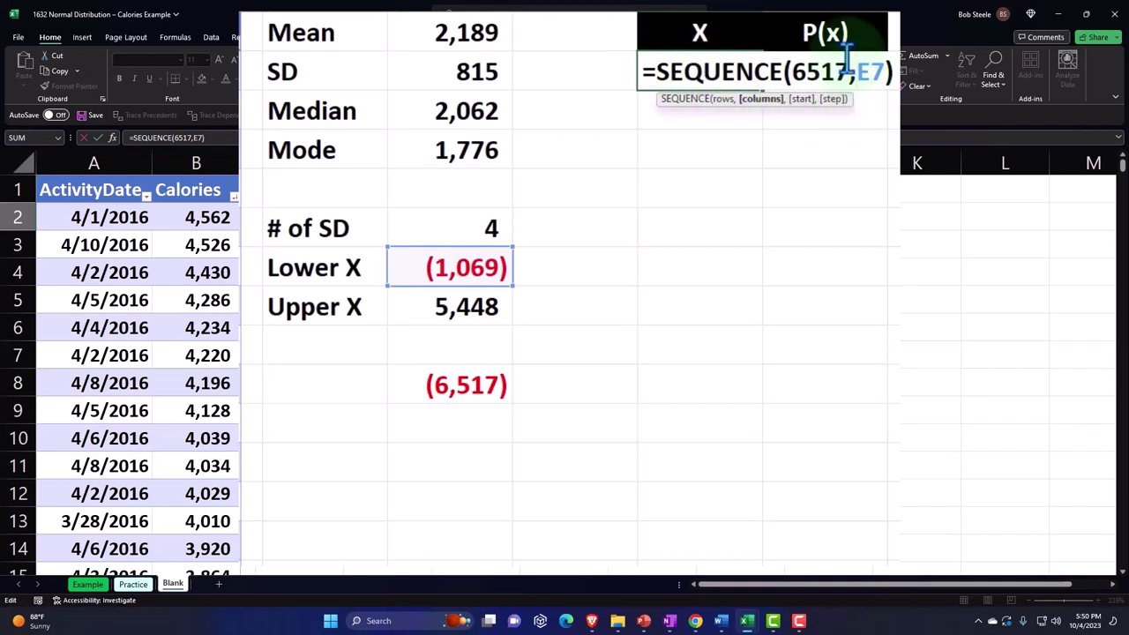
pyautogui.write(',')
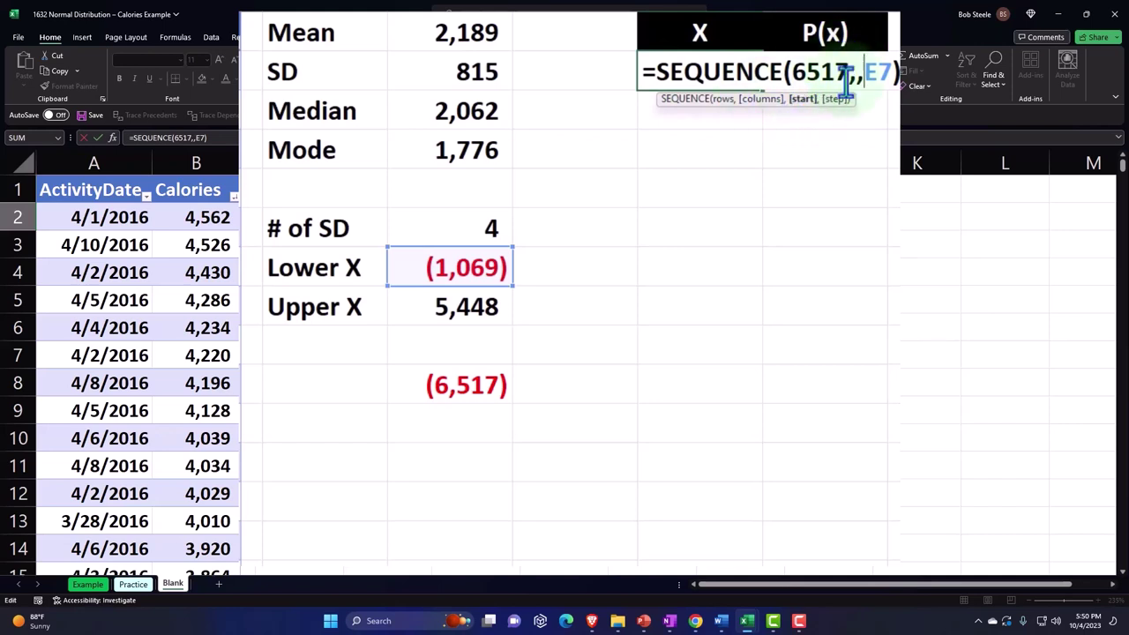
pyautogui.doubleClick(879, 72)
pyautogui.press('Return')
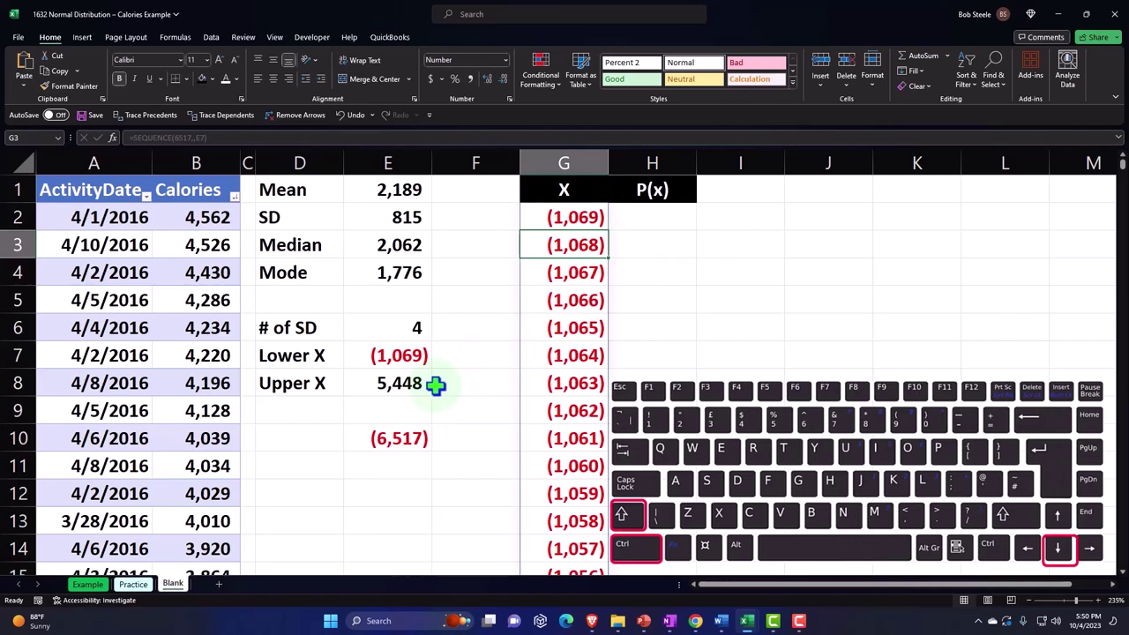
pyautogui.hotkey('ctrl', 'shift', 'Down')
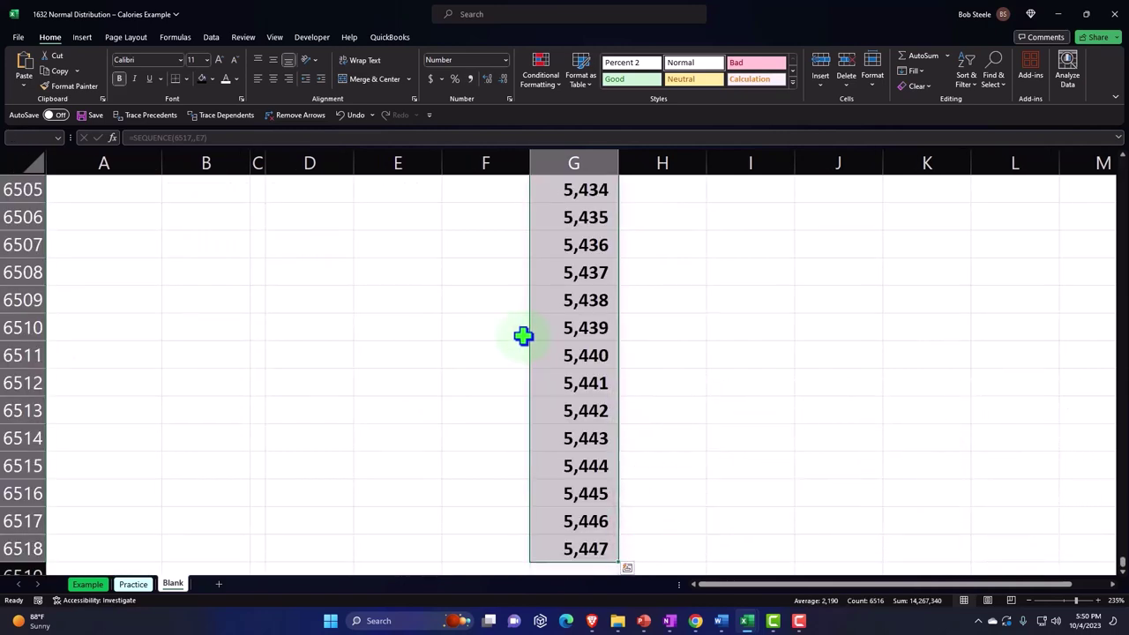
pyautogui.moveTo(1123, 561); pyautogui.dragTo(1121, 76)
# Add one row to the sequence in G2 with =SEQUENCE(6517+1,,E7) and check the last X value.
pyautogui.doubleClick(579, 216)
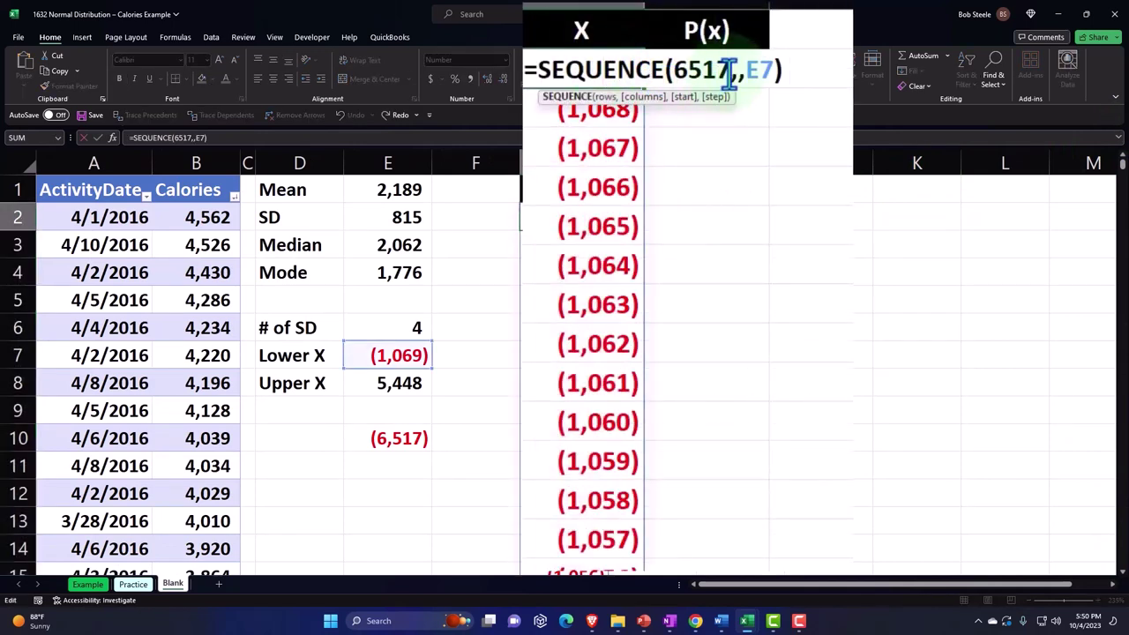
pyautogui.click(730, 72)
pyautogui.write('+1')
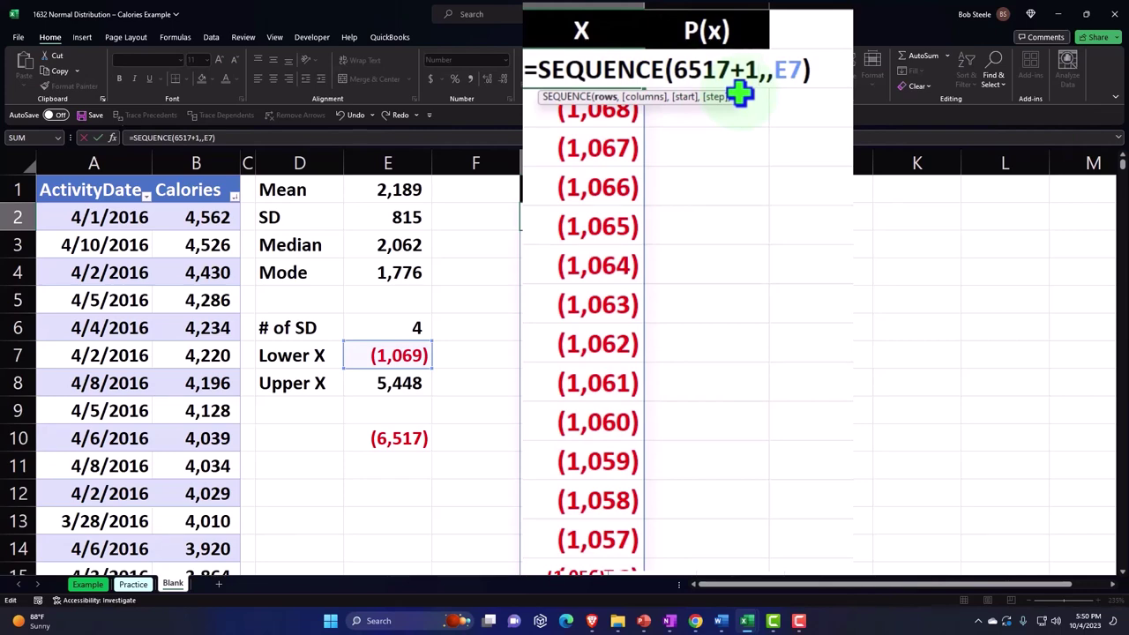
pyautogui.press('Return')
pyautogui.click(588, 214)
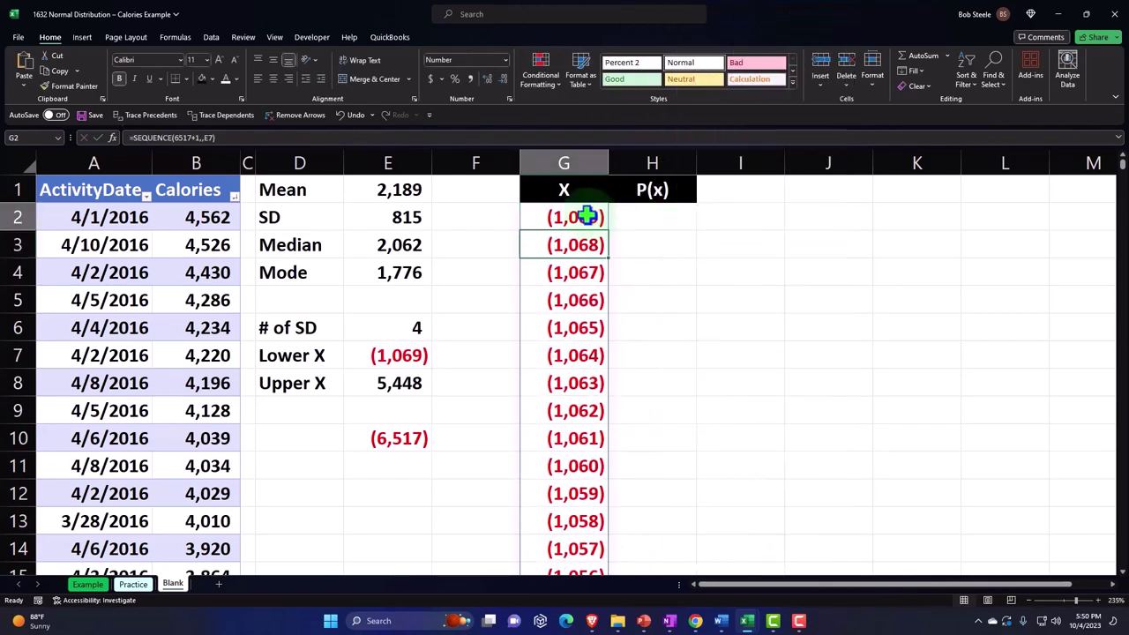
pyautogui.hotkey('ctrl', 'shift', 'Down')
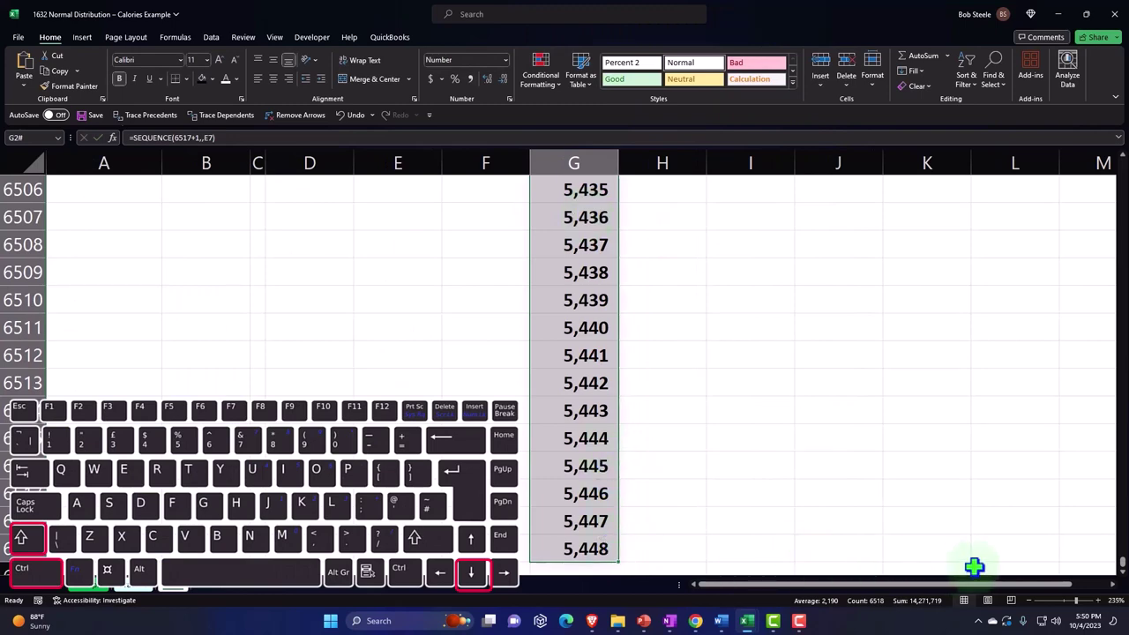
pyautogui.moveTo(1120, 559); pyautogui.dragTo(1071, 139)
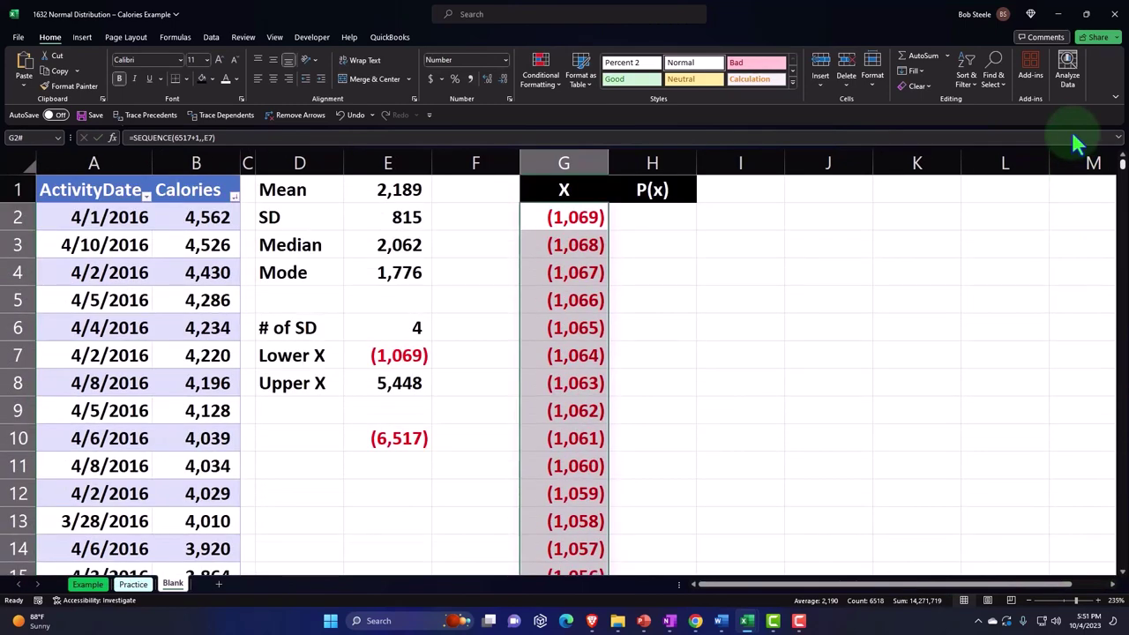
# Delete the helper calculation in E10 below the Upper X.
pyautogui.click(410, 445)
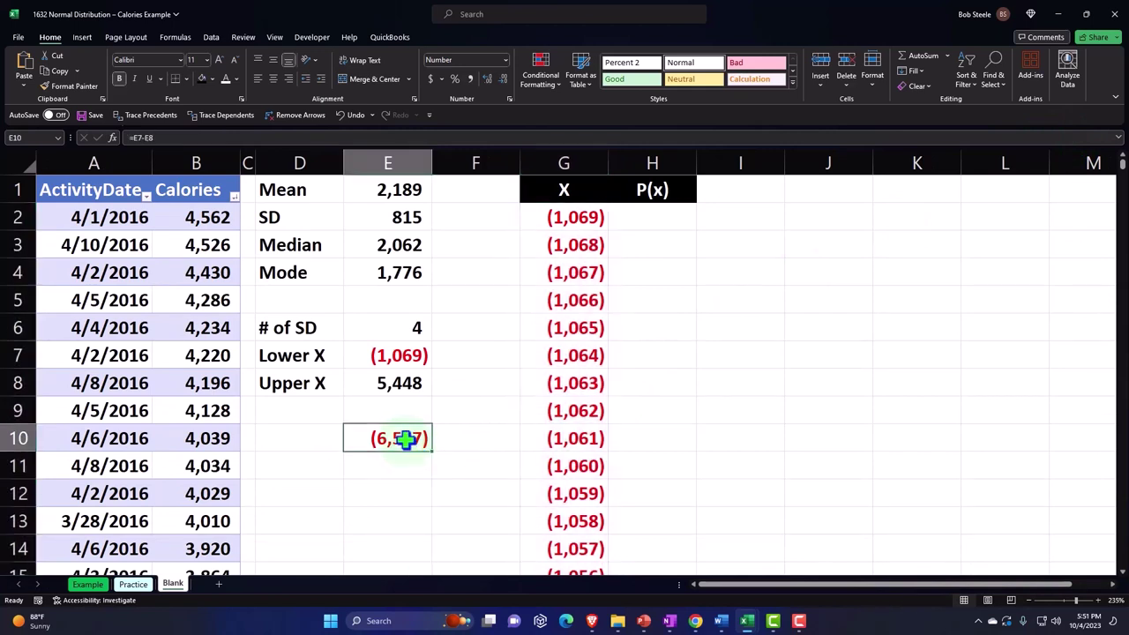
pyautogui.press('Delete')
pyautogui.press('Left')
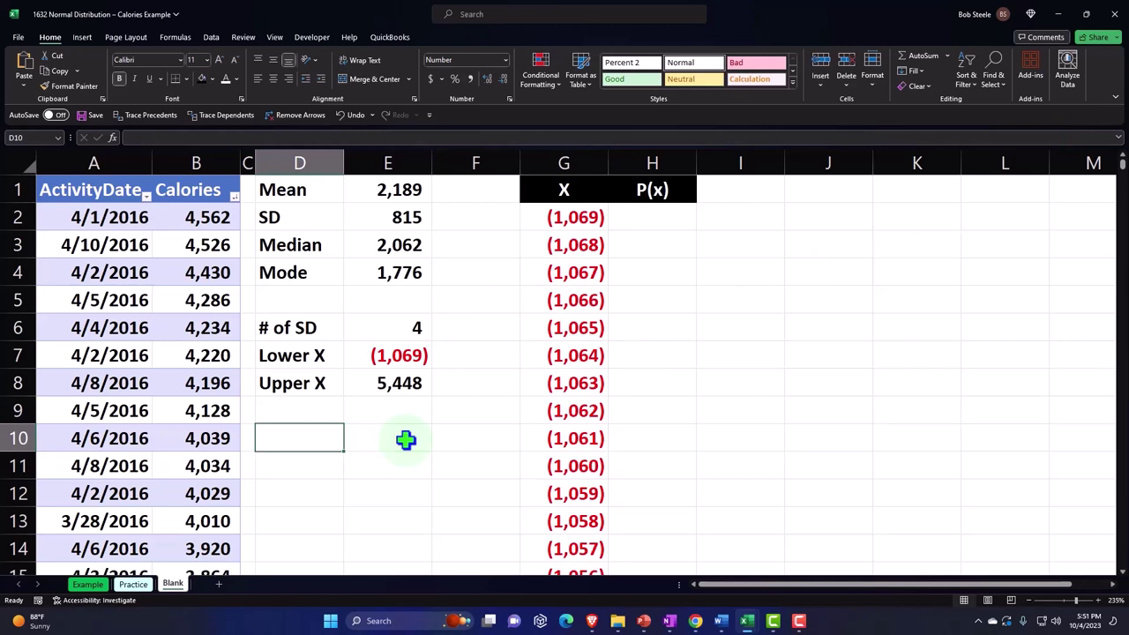
# Start a NORM.DIST formula in H2, the first P(x) cell, with G2 as the x argument.
pyautogui.press('Right')
pyautogui.press('Right')
pyautogui.press('Right')
pyautogui.press('Right')
pyautogui.press('Up')
pyautogui.press('Up')
pyautogui.press('Up')
pyautogui.press('Up')
pyautogui.press('Up')
pyautogui.press('Up')
pyautogui.press('Up')
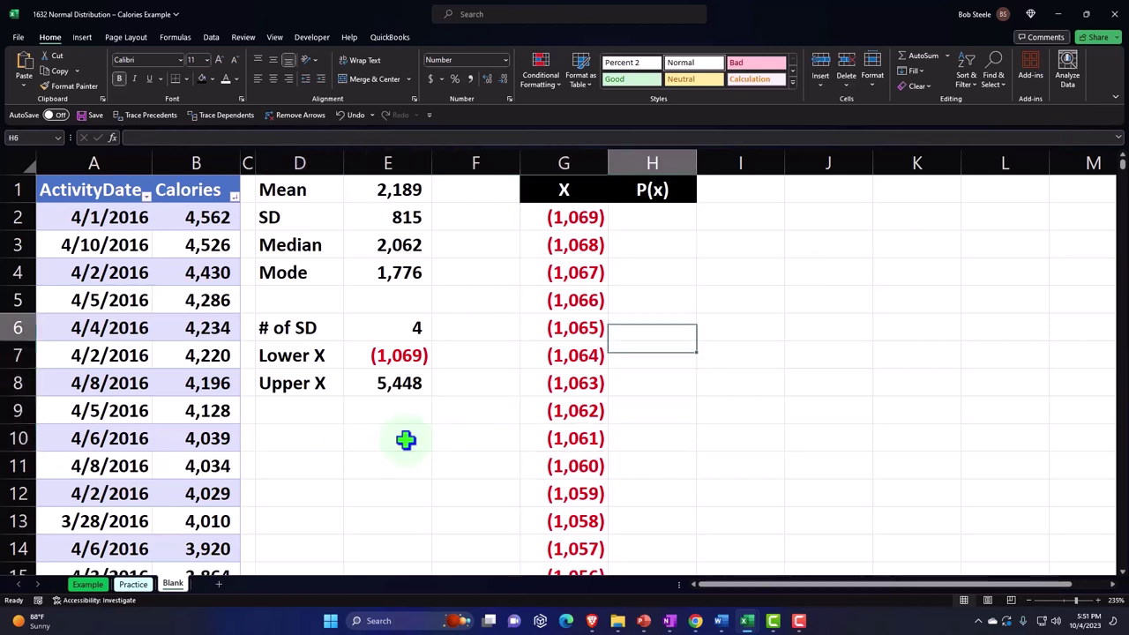
pyautogui.press('Up')
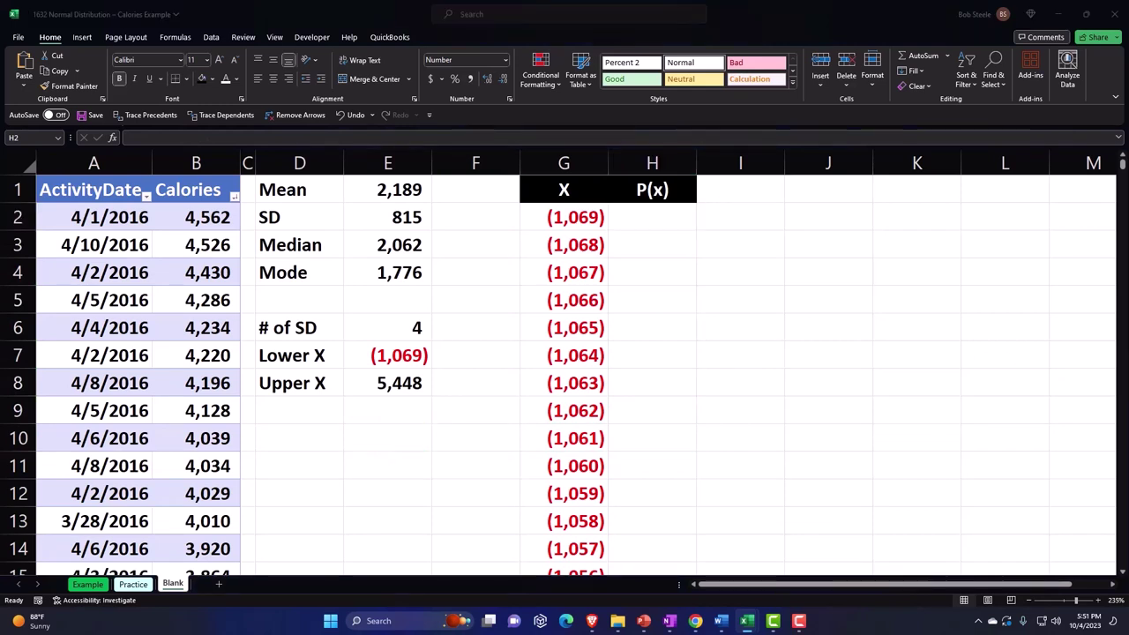
pyautogui.click(659, 217)
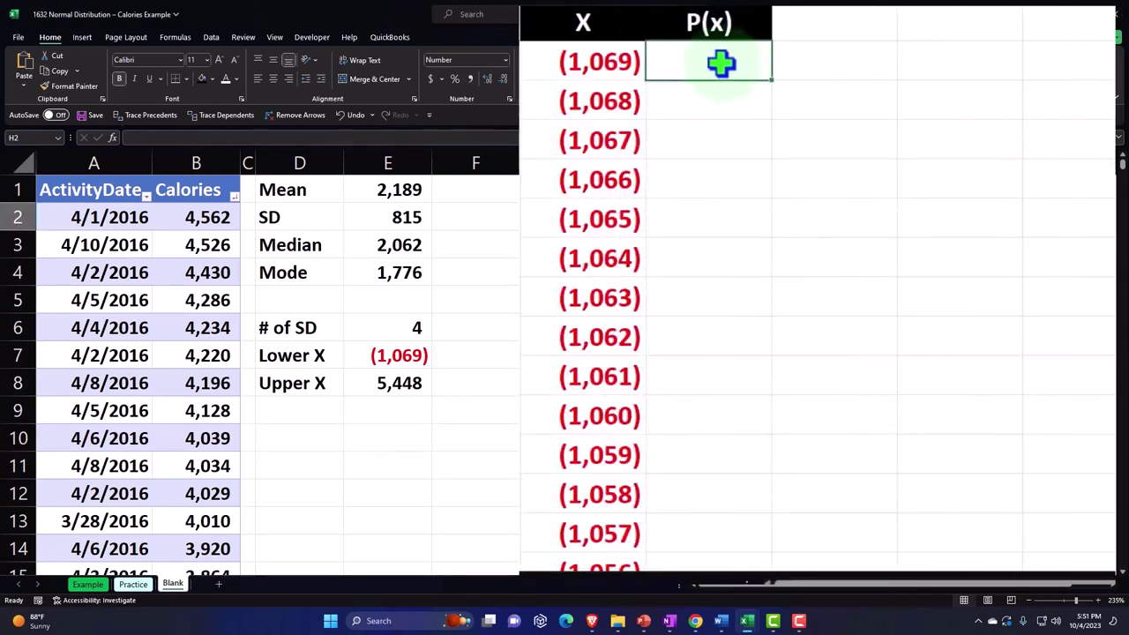
pyautogui.write('=norm')
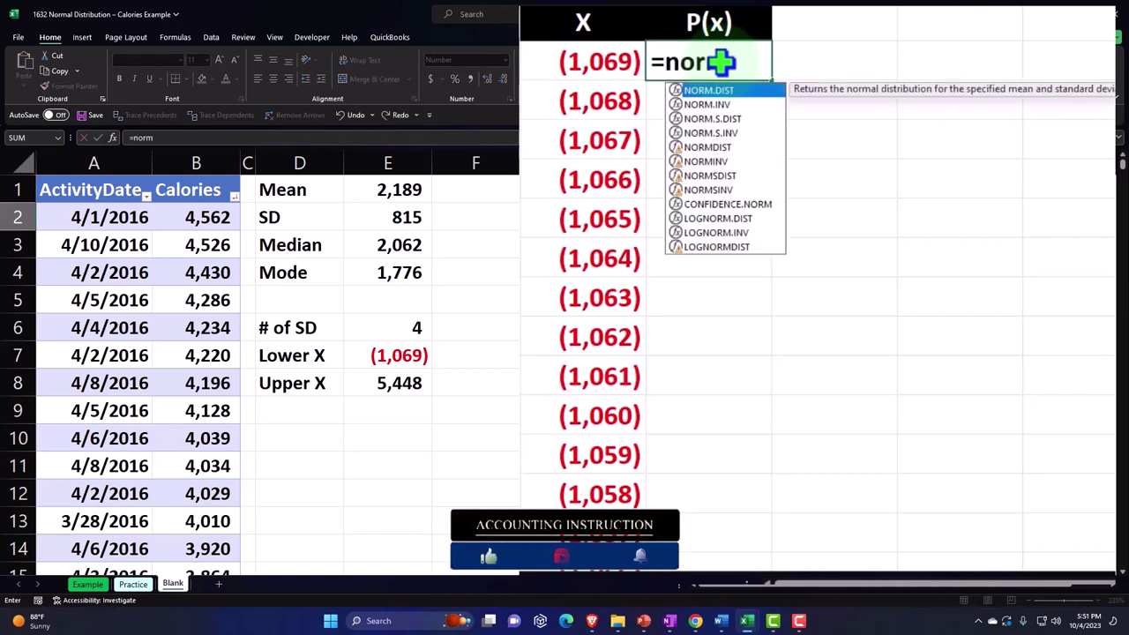
pyautogui.press('Tab')
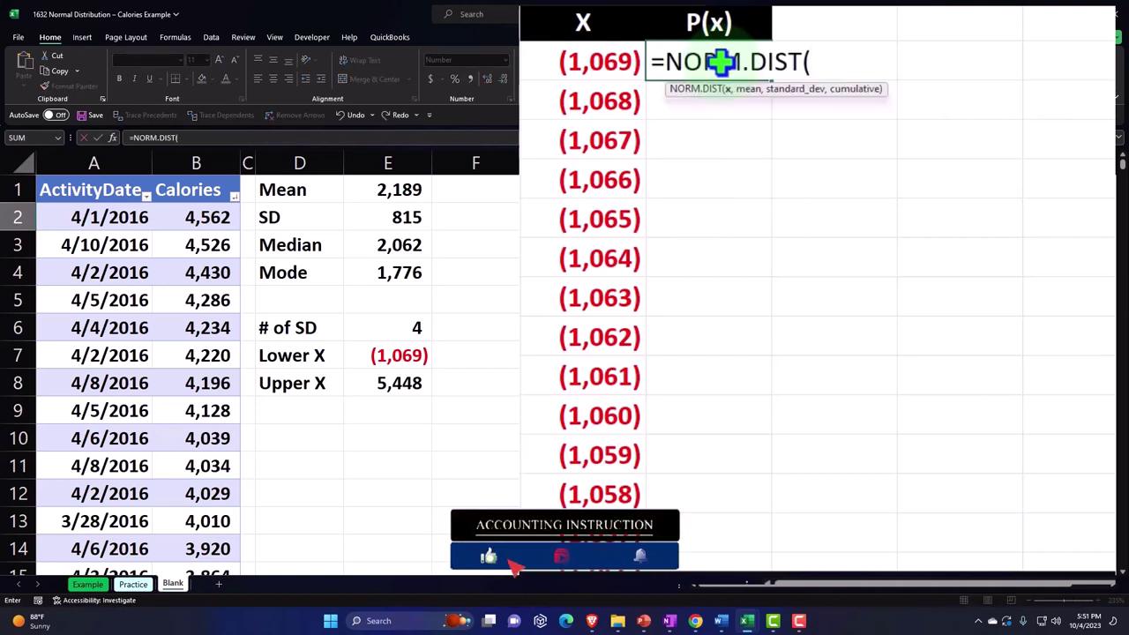
pyautogui.press('Left')
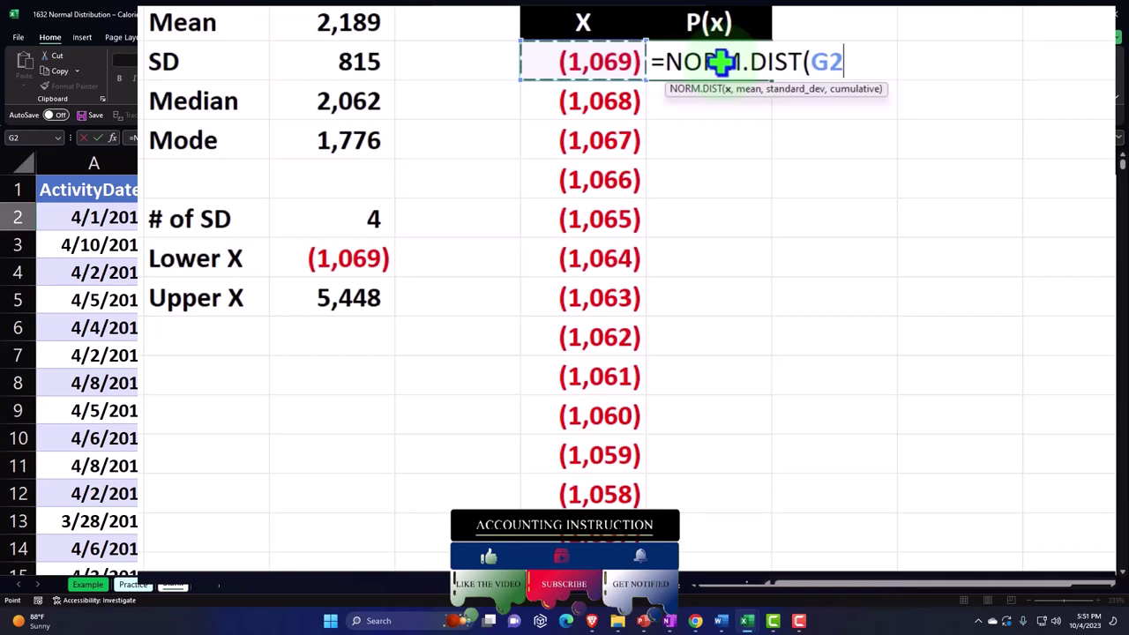
pyautogui.write(',')
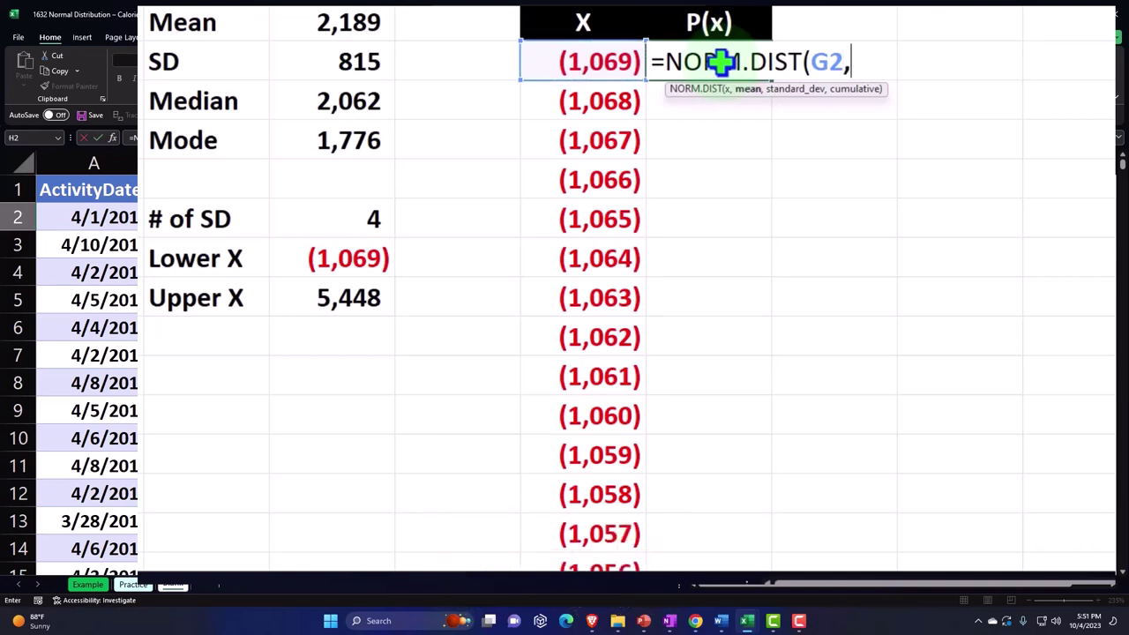
# Use the Mean in E1 as the absolute mean argument, $E$1, of the NORM.DIST formula in H2.
pyautogui.press('Left')
pyautogui.press('Left')
pyautogui.press('Left')
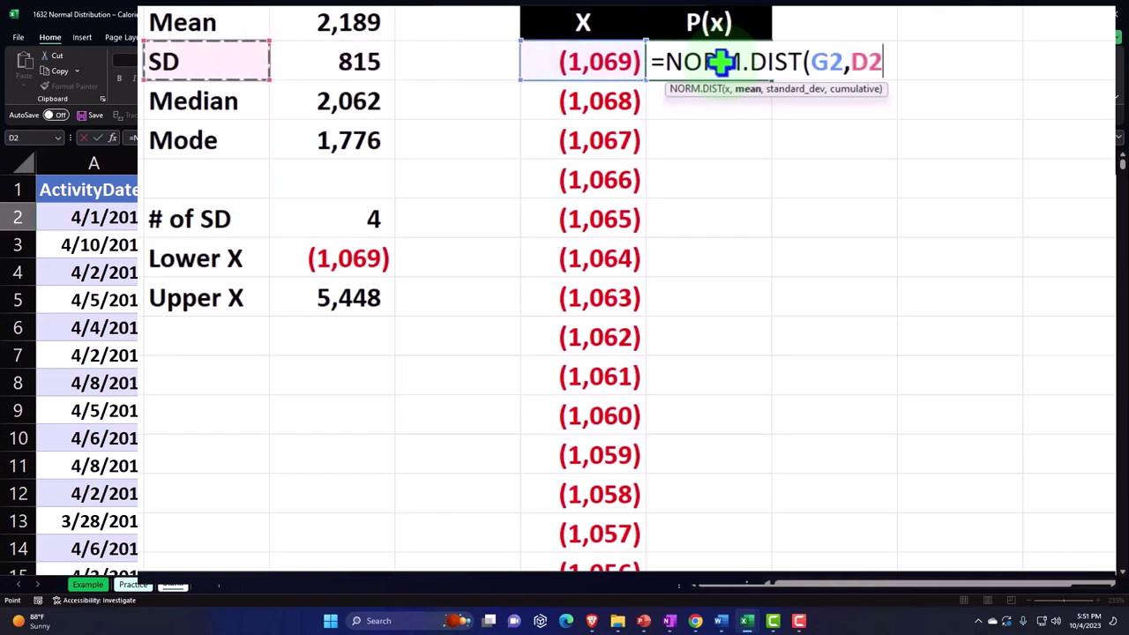
pyautogui.press('Up')
pyautogui.press('Right')
pyautogui.press('F4')
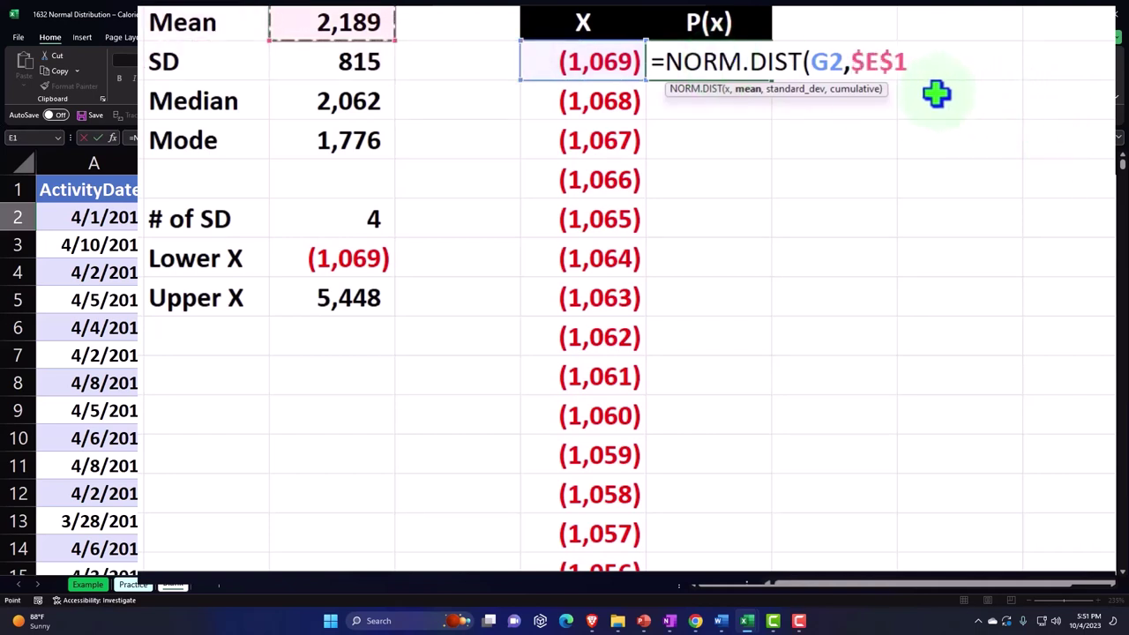
pyautogui.write(',')
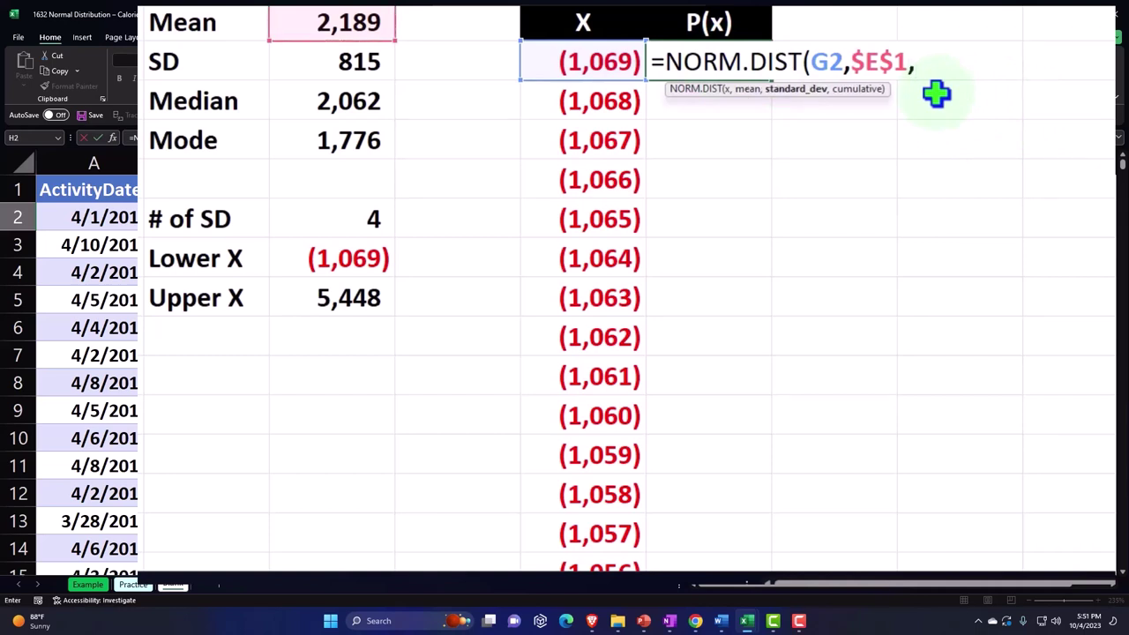
# Complete the H2 formula as =NORM.DIST(G2,$E$1,$E$2,0), with the absolute SD cell as standard deviation and 0 for cumulative.
pyautogui.press('Left')
pyautogui.press('Left')
pyautogui.press('Left')
pyautogui.press('Left')
pyautogui.press('Right')
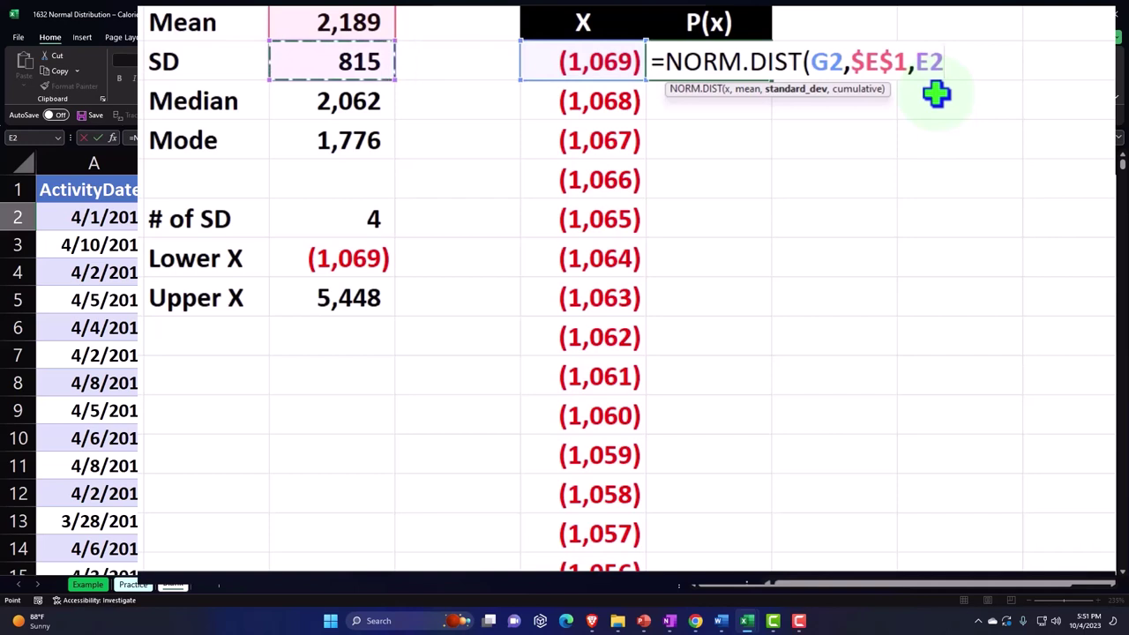
pyautogui.press('F4')
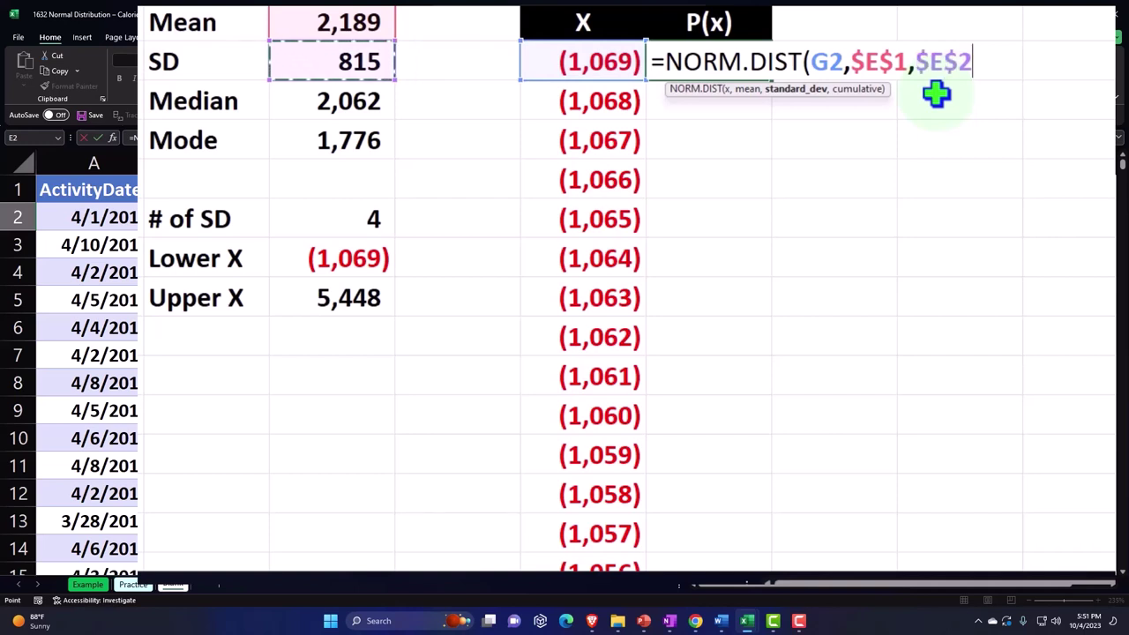
pyautogui.write(',')
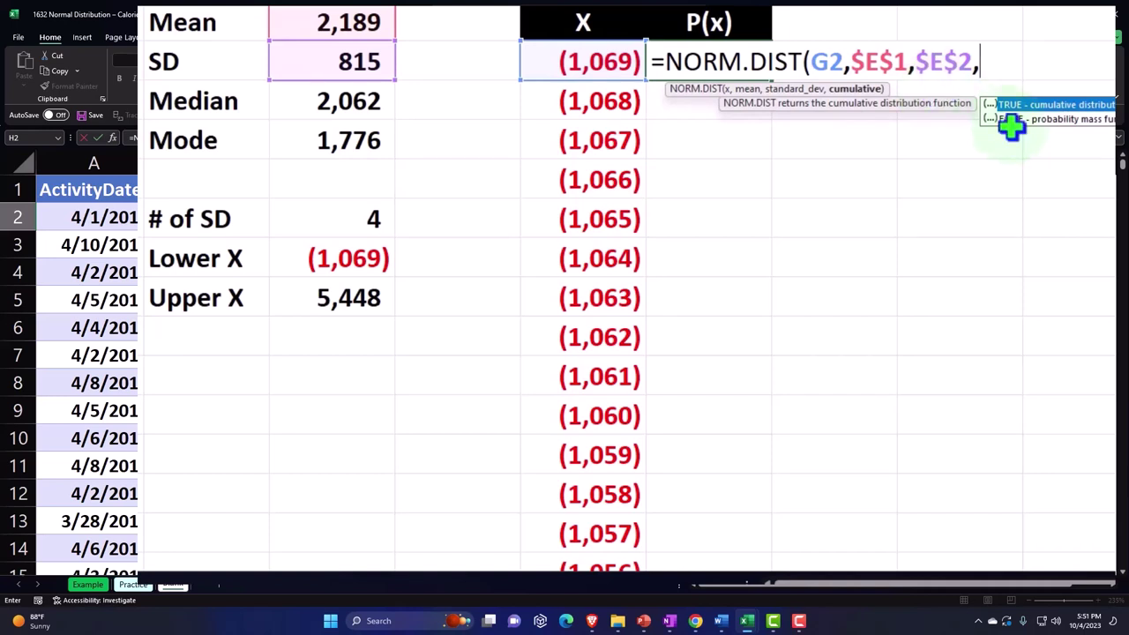
pyautogui.write('0)')
pyautogui.press('Return')
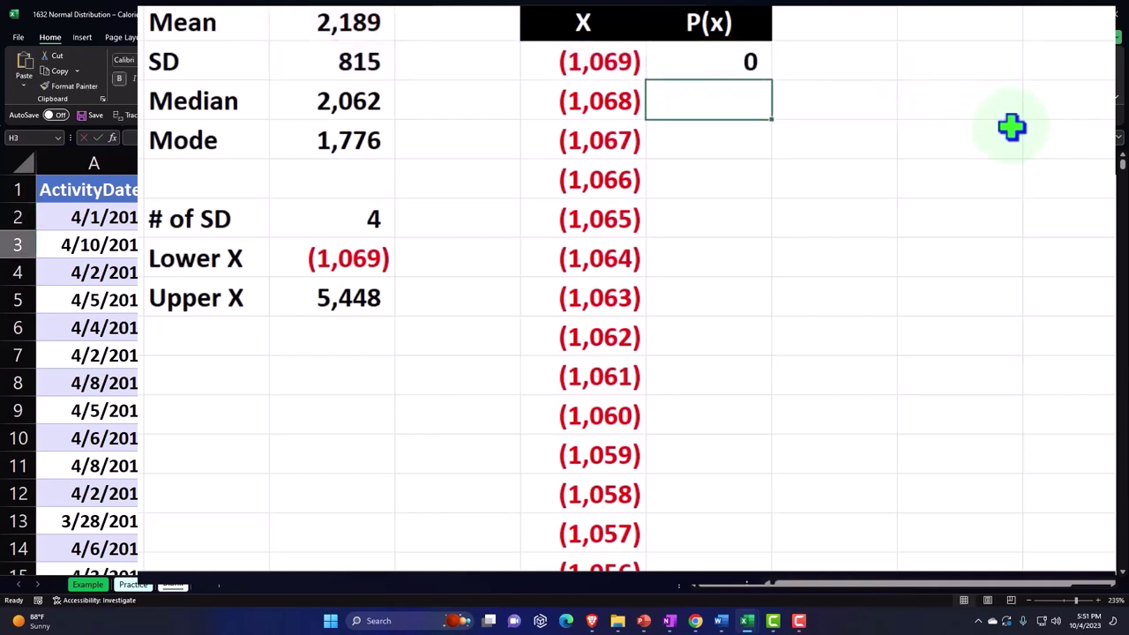
# Format H2 as a percentage with two decimals and copy its formula down the whole P(x) column.
pyautogui.click(732, 60)
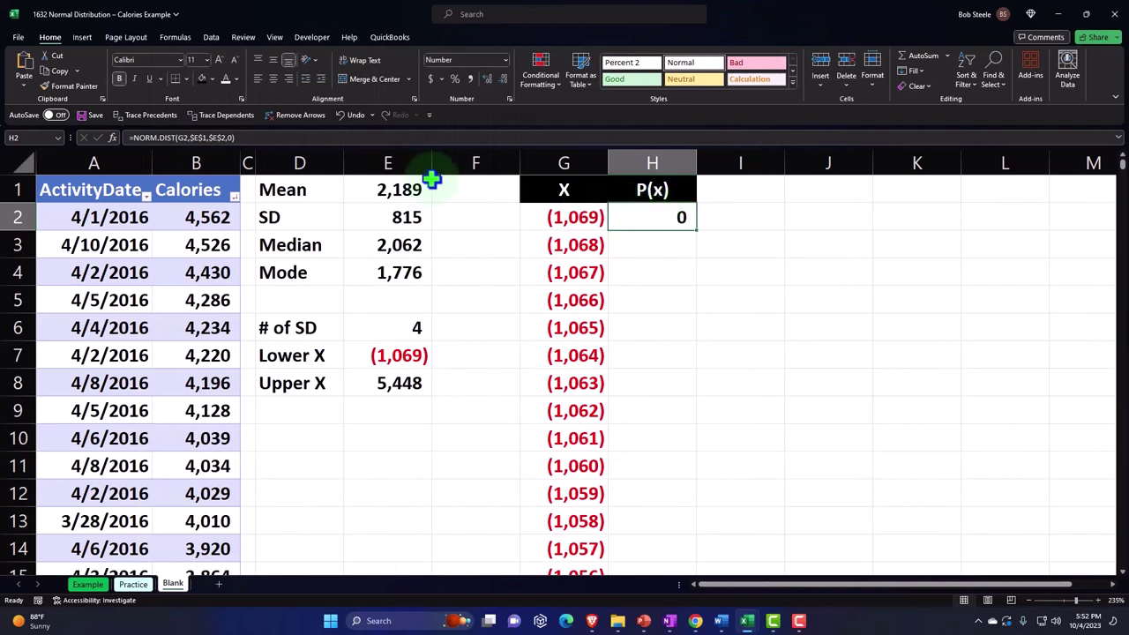
pyautogui.click(455, 78)
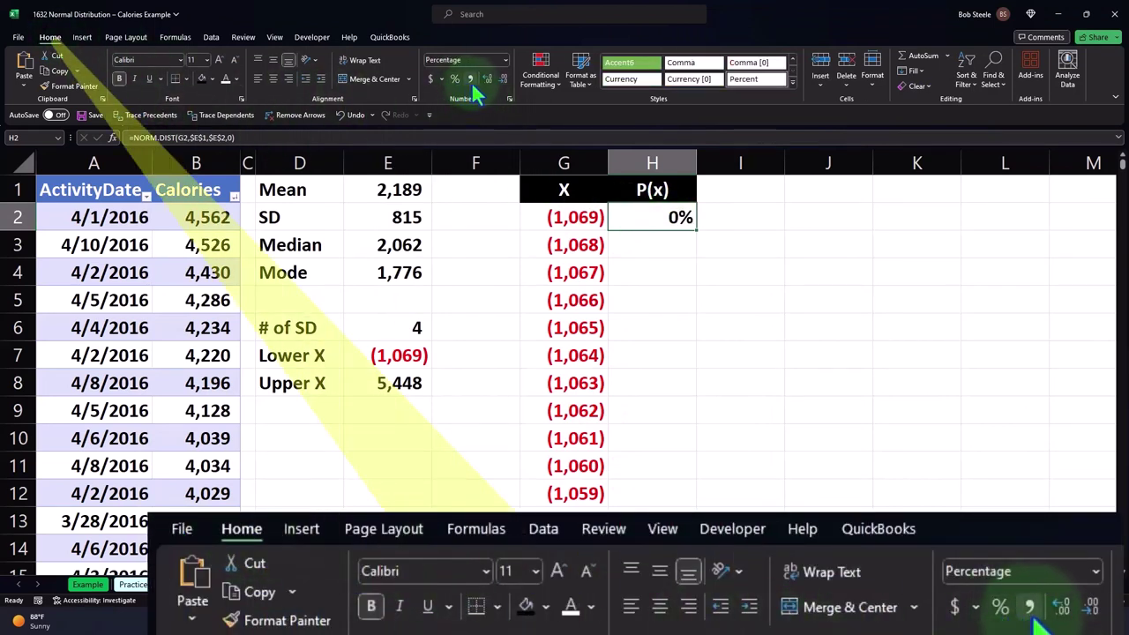
pyautogui.click(486, 78)
pyautogui.click(486, 77)
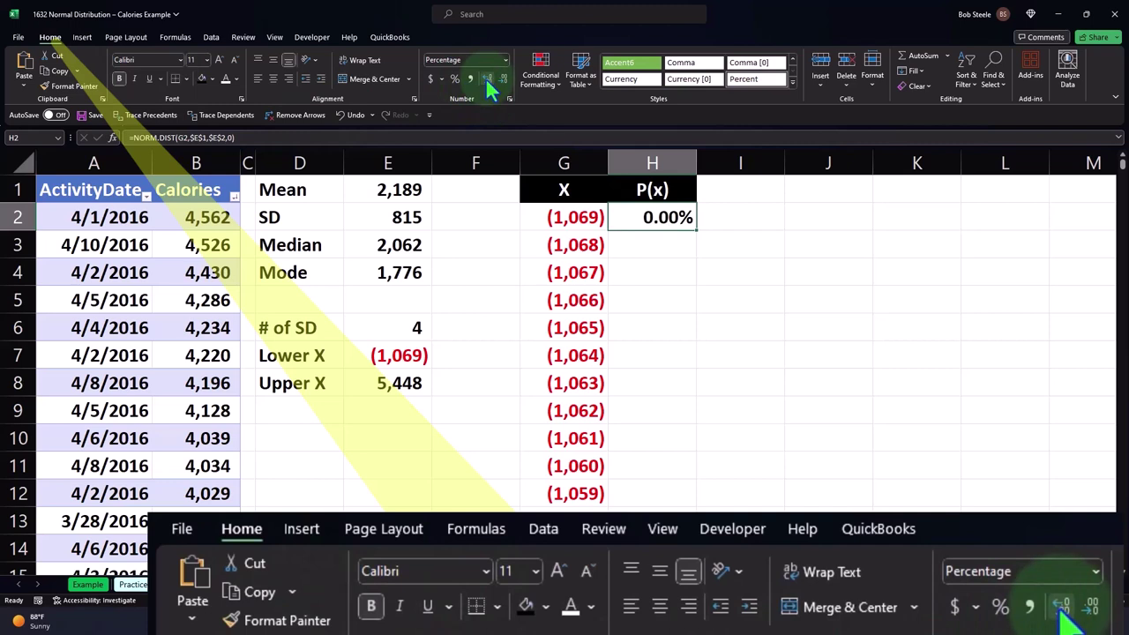
pyautogui.doubleClick(697, 231)
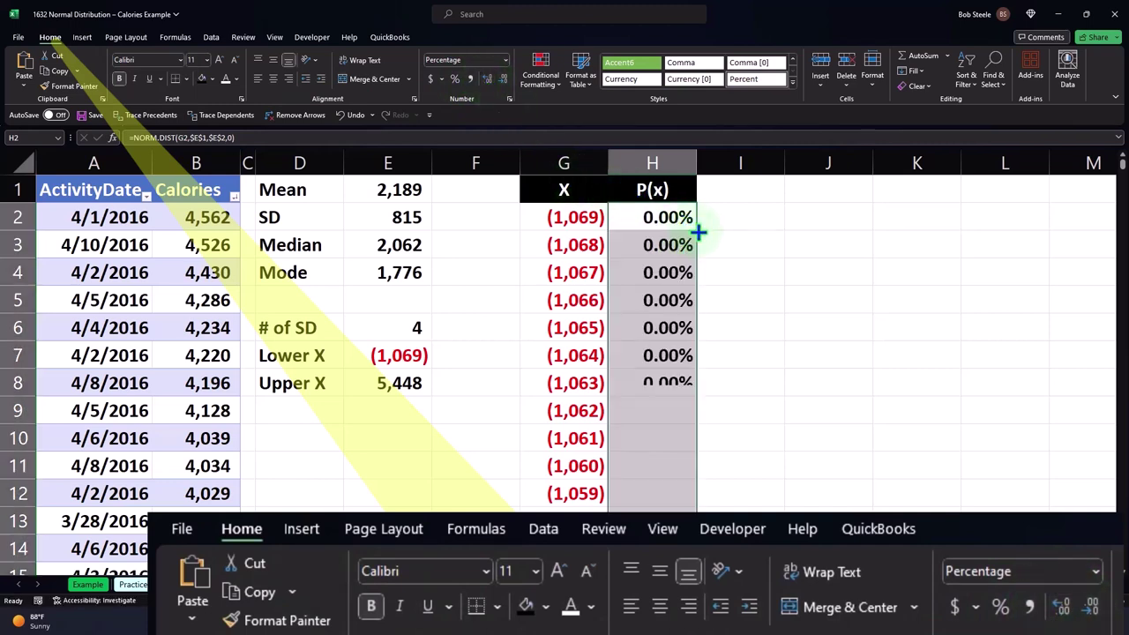
# Check how far down the P(x) formulas extend beside the X values, and return to G2.
pyautogui.click(675, 246)
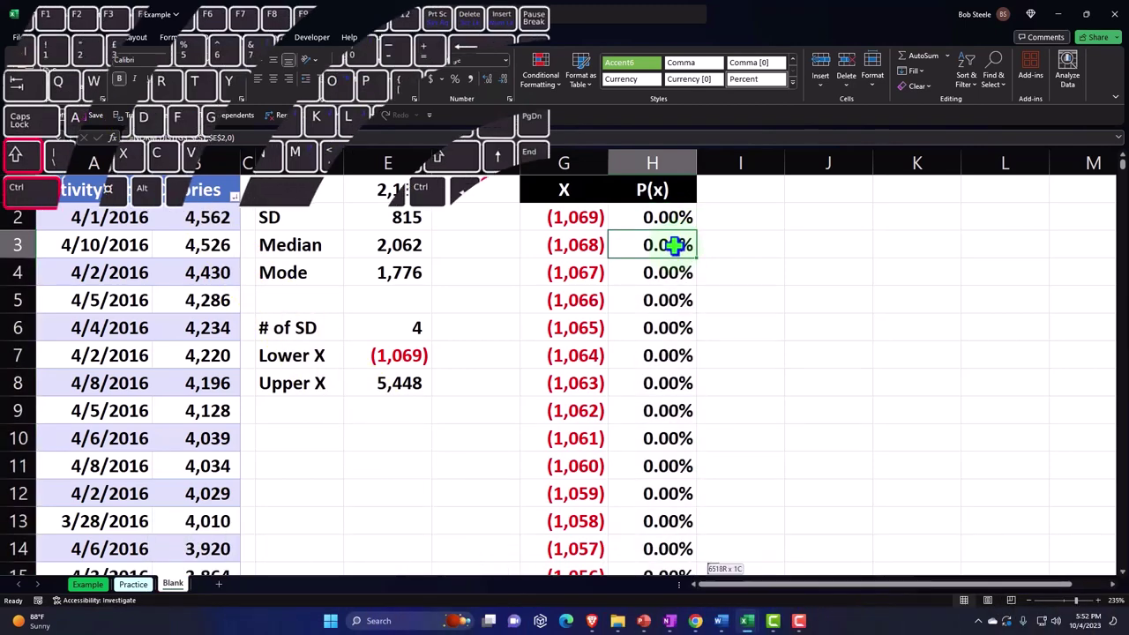
pyautogui.hotkey('ctrl', 'shift', 'Down')
pyautogui.scroll(-2, 734, 474)
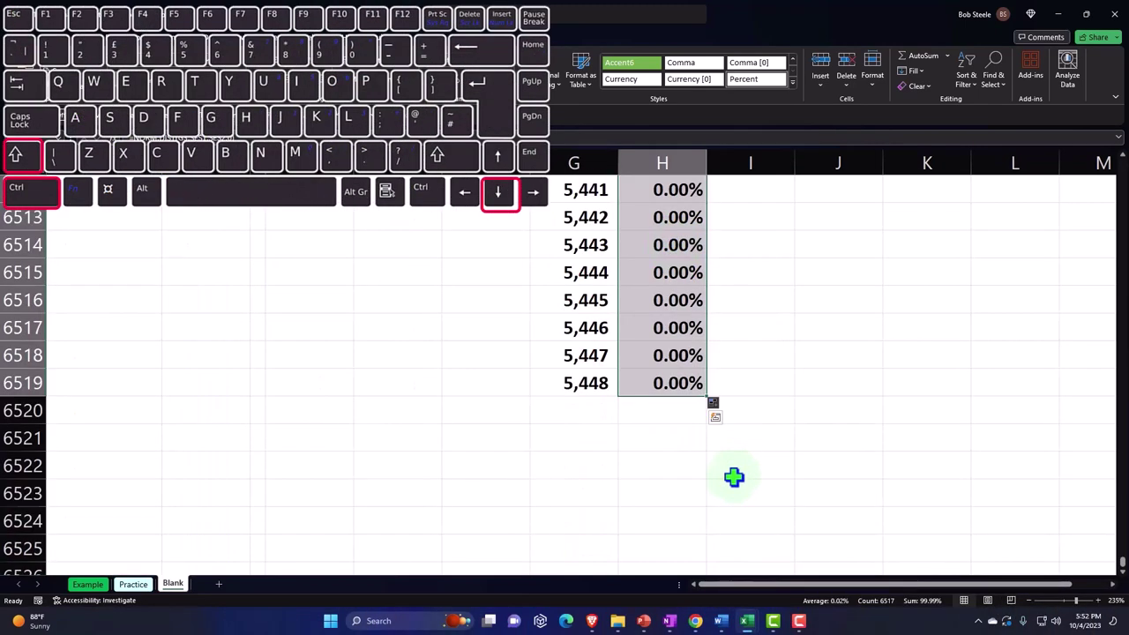
pyautogui.scroll(1, 733, 476)
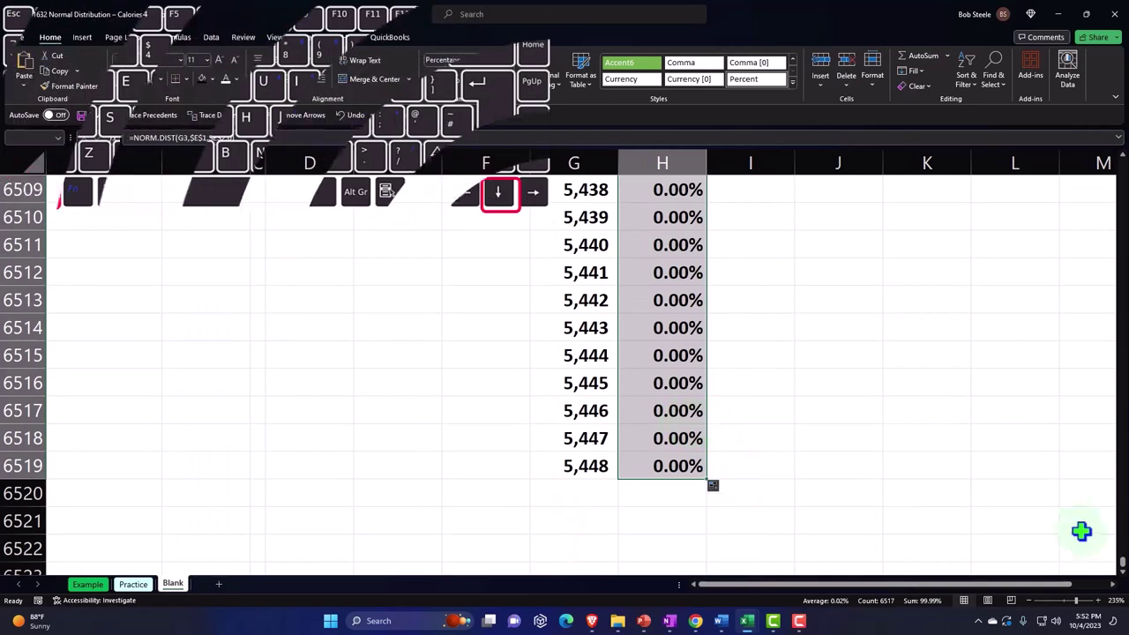
pyautogui.moveTo(1121, 562); pyautogui.dragTo(1092, 161)
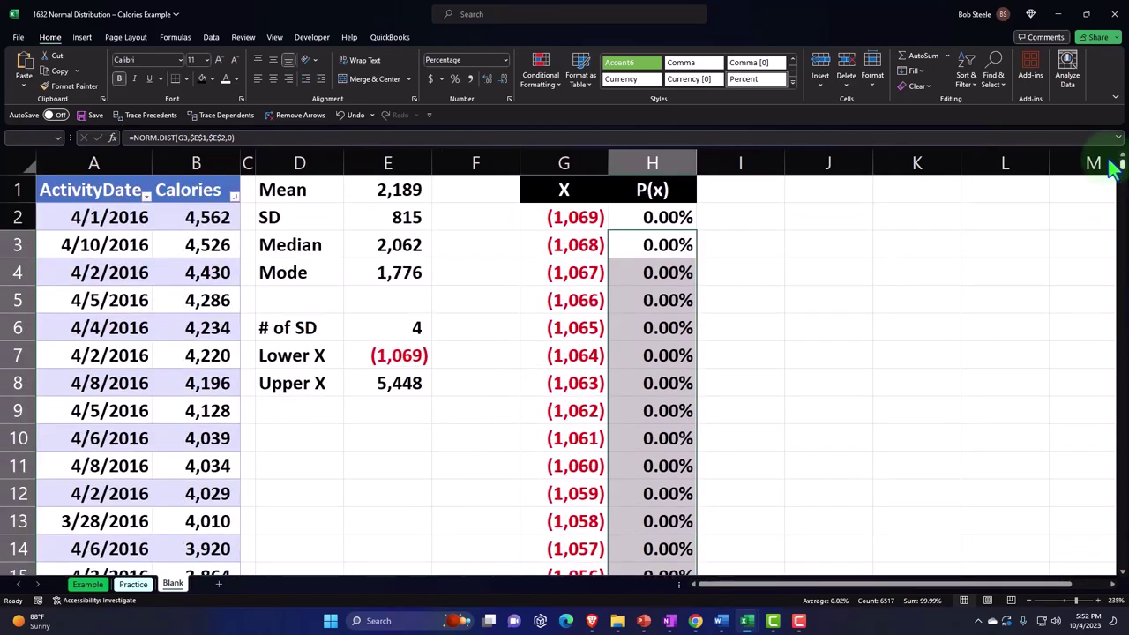
pyautogui.click(572, 225)
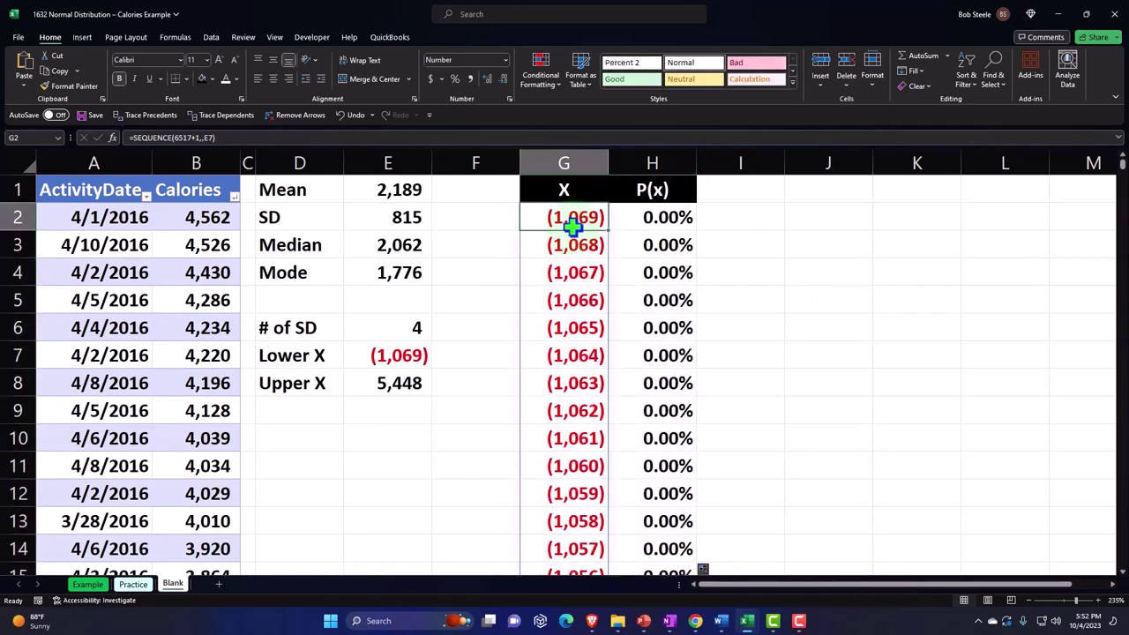
# Format the entire column H as a percentage with four decimals.
pyautogui.click(650, 161)
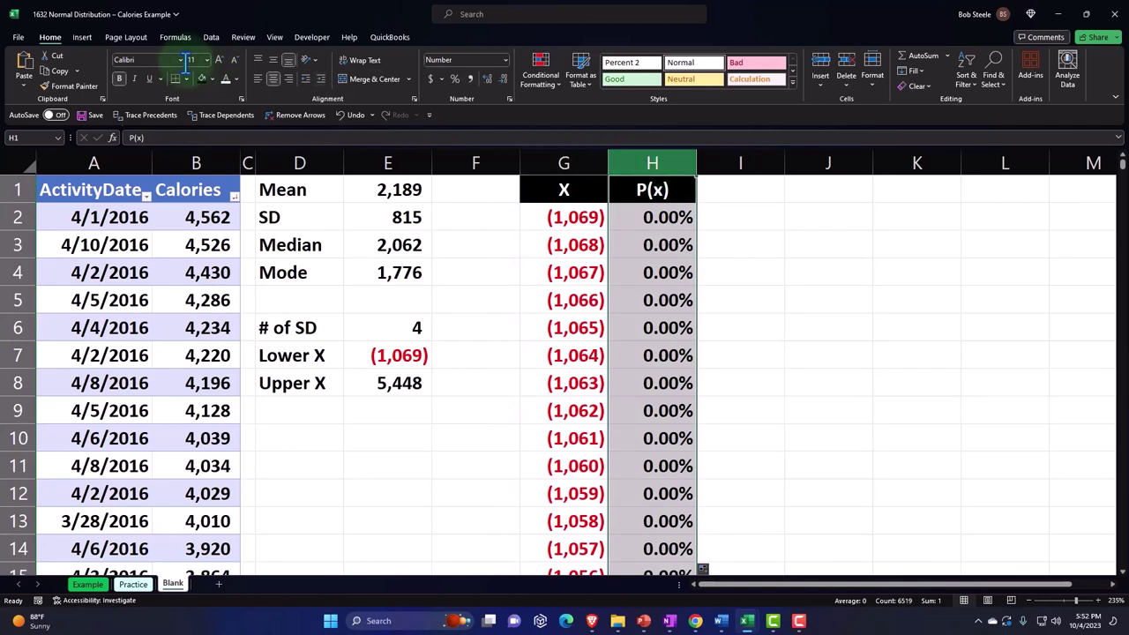
pyautogui.click(485, 79)
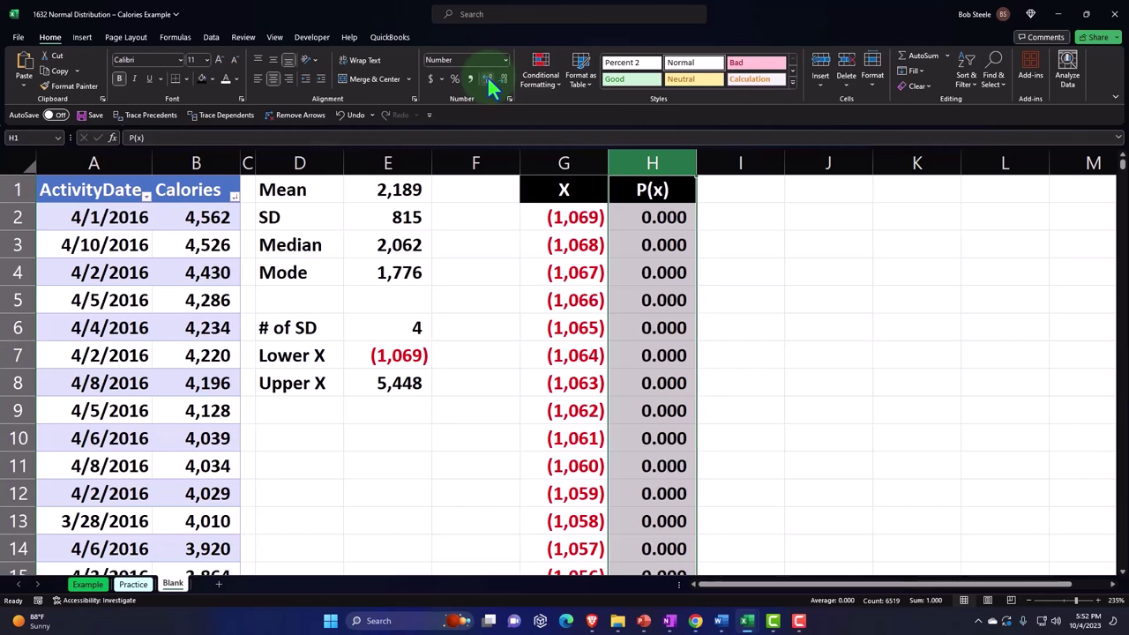
pyautogui.click(455, 79)
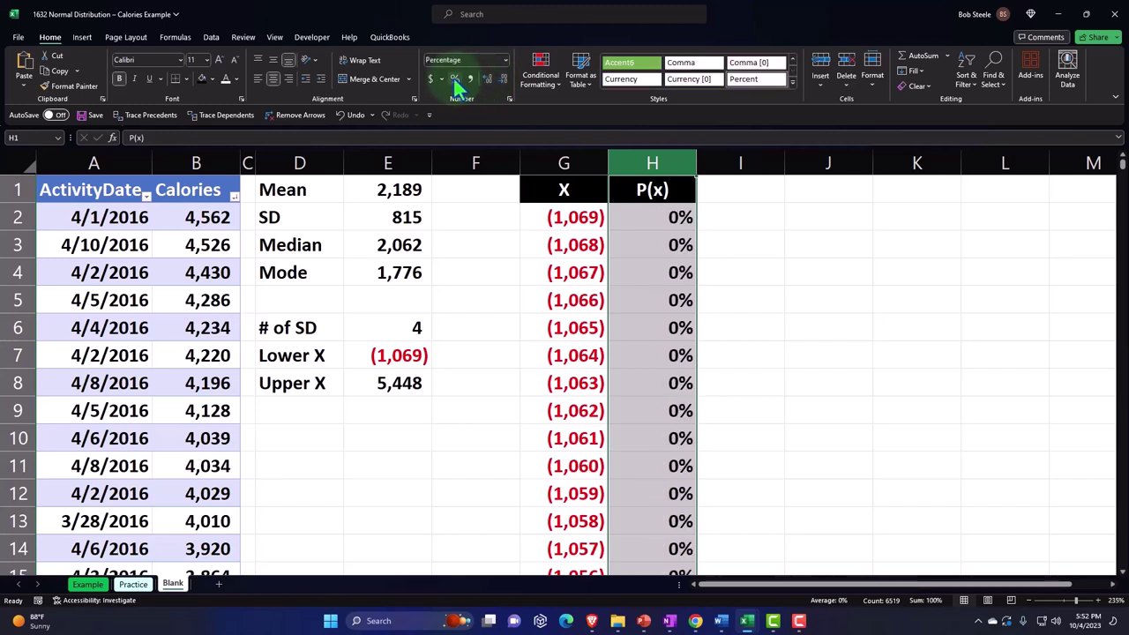
pyautogui.click(486, 78)
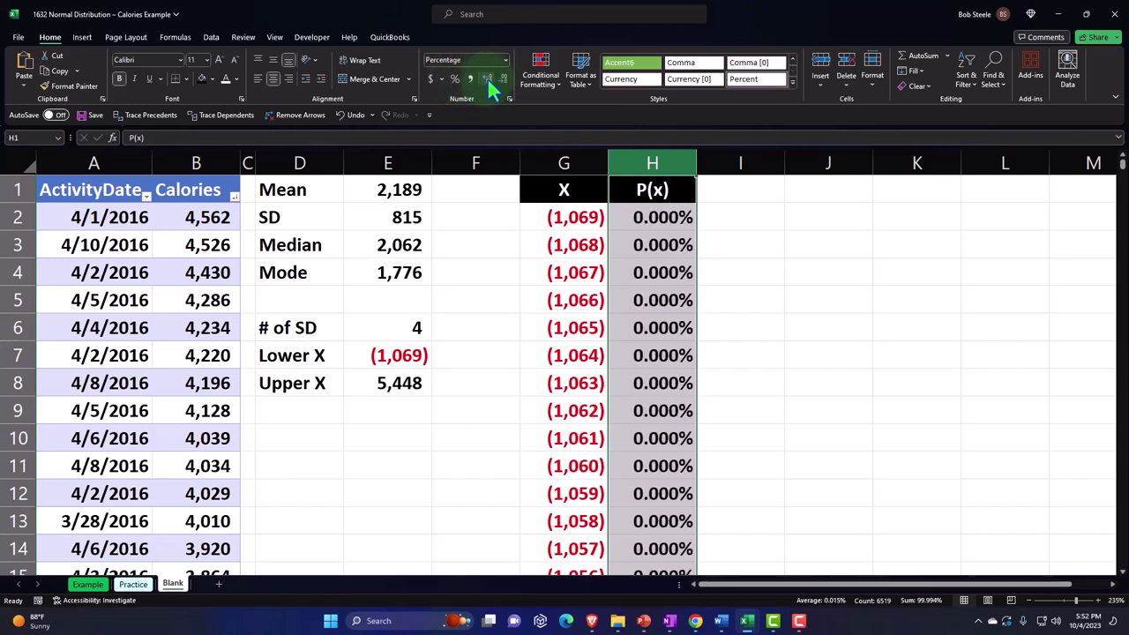
# Examine how the four-decimal P(x) percentages in column H change as the X values increase down the sheet.
pyautogui.click(637, 308)
pyautogui.press('Down')
pyautogui.press('Down')
pyautogui.press('Down')
pyautogui.press('Down')
pyautogui.press('Down')
pyautogui.press('Down')
pyautogui.press('Down')
pyautogui.press('Down')
pyautogui.press('Down')
pyautogui.press('Down')
pyautogui.press('Down')
pyautogui.press('Down')
pyautogui.press('Down')
pyautogui.press('Down')
pyautogui.press('Down')
pyautogui.press('Down')
pyautogui.press('Down')
pyautogui.press('Down')
pyautogui.press('Down')
pyautogui.press('Down')
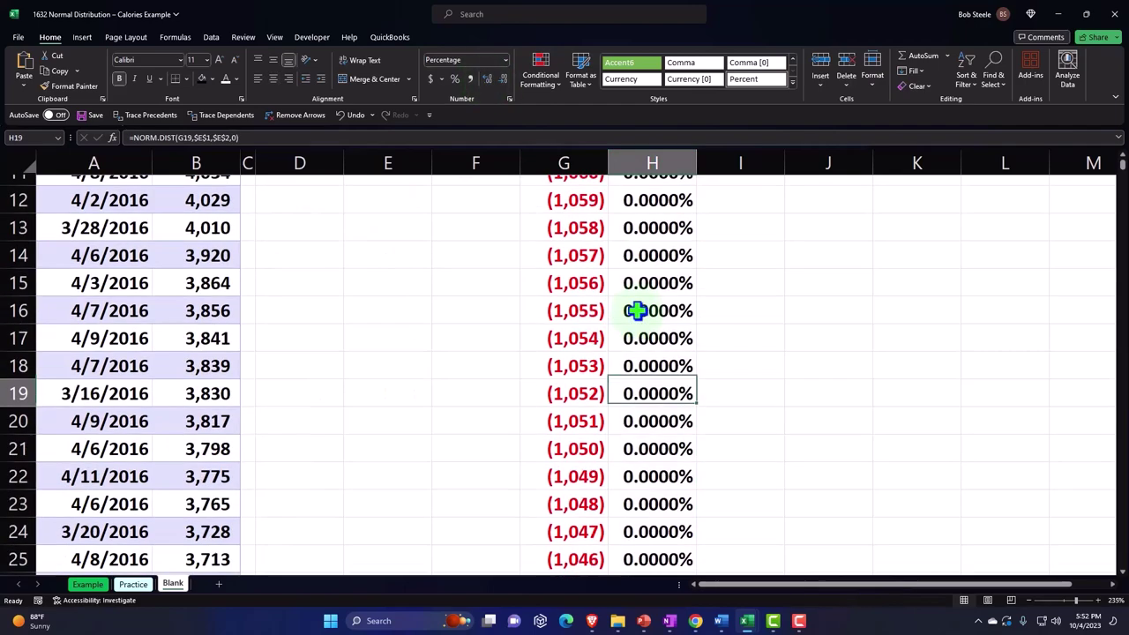
pyautogui.press('Down')
pyautogui.press('Down')
pyautogui.press('Down')
pyautogui.press('Down')
pyautogui.press('Down')
pyautogui.press('Down')
pyautogui.press('Down')
pyautogui.press('Down')
pyautogui.press('Down')
pyautogui.press('Down')
pyautogui.press('Down')
pyautogui.press('Down')
pyautogui.press('Down')
pyautogui.press('Down')
pyautogui.press('Down')
pyautogui.press('Down')
pyautogui.press('Down')
pyautogui.press('Down')
pyautogui.press('Down')
pyautogui.press('Down')
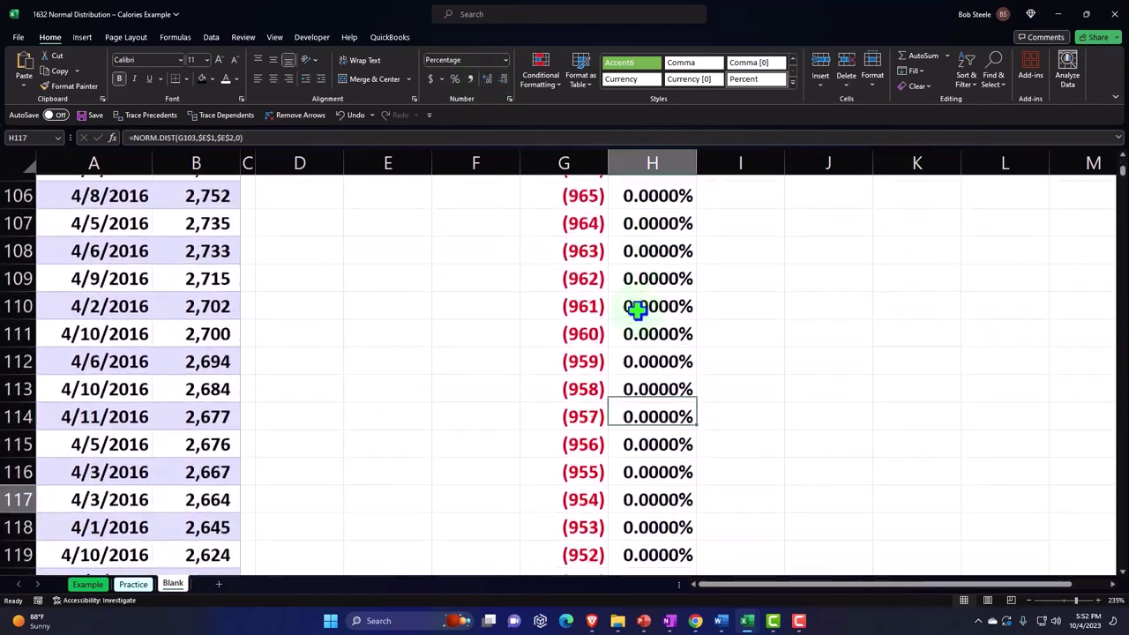
pyautogui.press('Down')
pyautogui.press('Down')
pyautogui.press('Down')
pyautogui.press('Down')
pyautogui.press('Down')
pyautogui.press('Down')
pyautogui.press('Down')
pyautogui.press('Down')
pyautogui.press('Down')
pyautogui.press('Down')
pyautogui.press('Down')
pyautogui.press('Down')
pyautogui.press('Down')
pyautogui.press('Down')
pyautogui.press('Down')
pyautogui.press('Down')
pyautogui.press('Down')
pyautogui.press('Down')
pyautogui.press('Down')
pyautogui.press('Down')
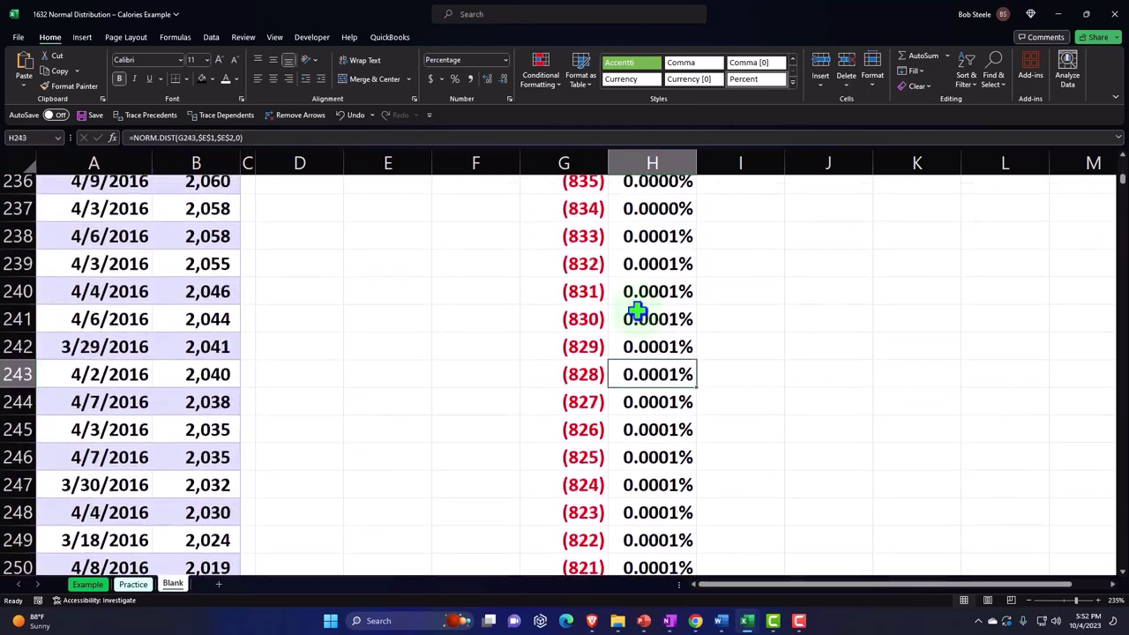
pyautogui.press('Down')
pyautogui.press('Down')
pyautogui.press('Down')
pyautogui.press('Down')
pyautogui.press('Down')
pyautogui.press('Down')
pyautogui.press('Down')
pyautogui.press('Down')
pyautogui.press('Down')
pyautogui.press('Down')
pyautogui.press('Down')
pyautogui.press('Down')
pyautogui.press('Down')
pyautogui.press('Down')
pyautogui.press('Down')
pyautogui.press('Down')
pyautogui.press('Down')
pyautogui.press('Down')
pyautogui.press('Down')
pyautogui.press('Down')
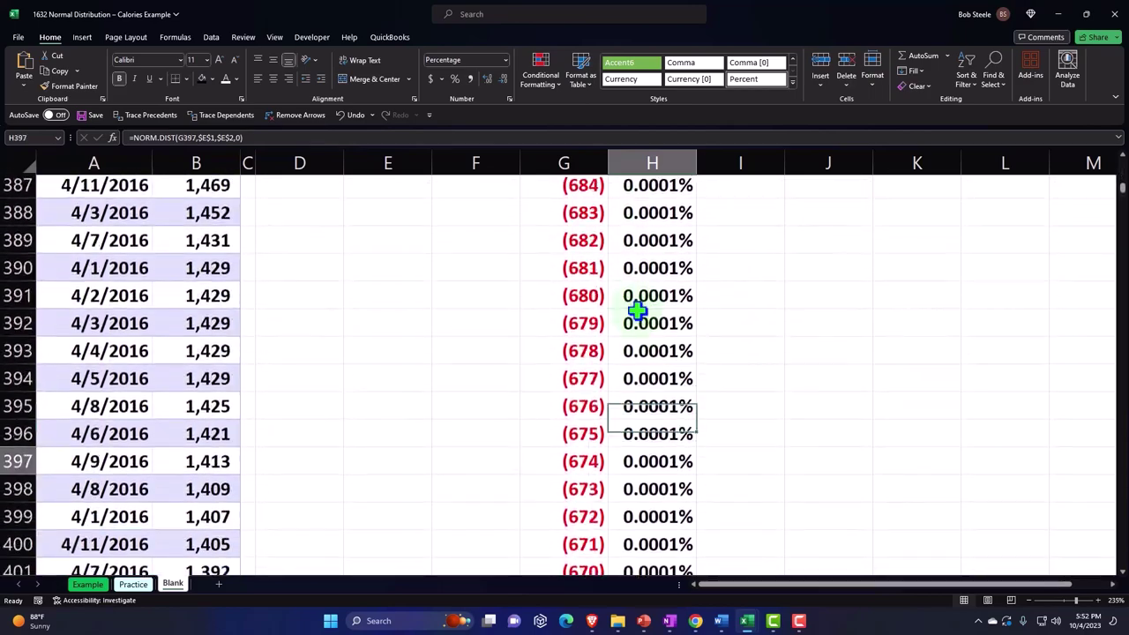
pyautogui.press('Down')
pyautogui.press('Down')
pyautogui.press('Down')
pyautogui.press('Down')
pyautogui.press('Down')
pyautogui.press('Down')
pyautogui.press('Down')
pyautogui.press('Down')
pyautogui.press('Down')
pyautogui.press('Down')
pyautogui.press('Down')
pyautogui.press('Down')
pyautogui.press('Down')
pyautogui.press('Down')
pyautogui.press('Down')
pyautogui.press('Down')
pyautogui.press('Down')
pyautogui.press('Down')
pyautogui.press('Down')
pyautogui.press('Down')
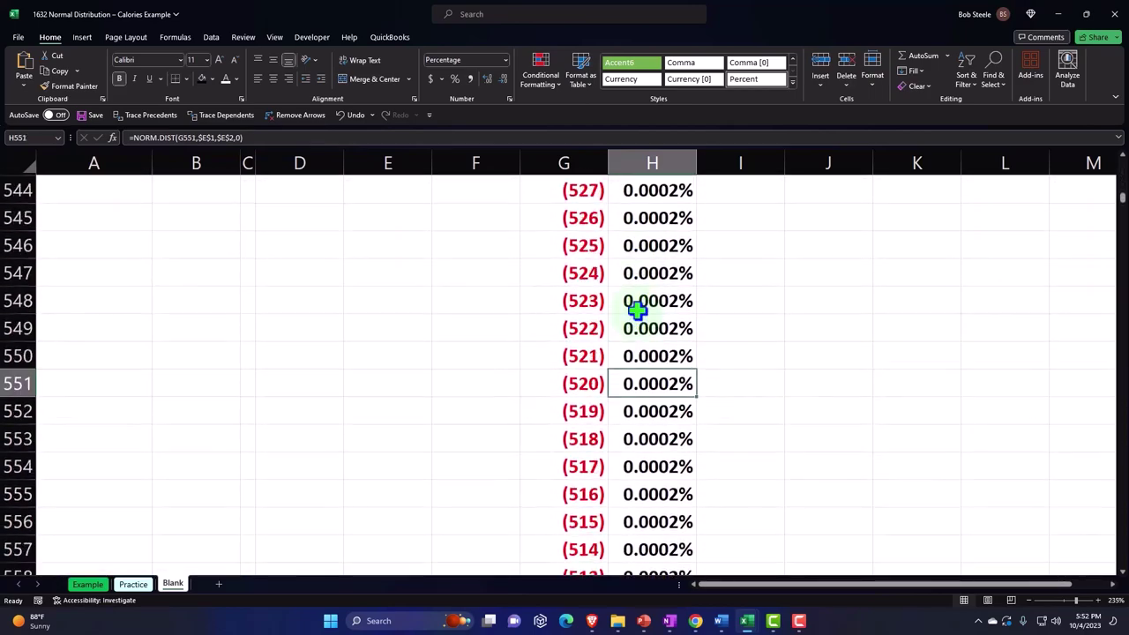
pyautogui.press('Down')
pyautogui.press('Down')
pyautogui.press('Down')
pyautogui.press('Down')
pyautogui.press('Down')
pyautogui.press('Down')
pyautogui.press('Down')
pyautogui.press('Down')
pyautogui.press('Down')
pyautogui.press('Down')
pyautogui.press('Down')
pyautogui.press('Down')
pyautogui.press('Down')
pyautogui.press('Down')
pyautogui.press('Down')
pyautogui.press('Down')
pyautogui.press('Down')
pyautogui.press('Down')
pyautogui.press('Down')
pyautogui.press('Down')
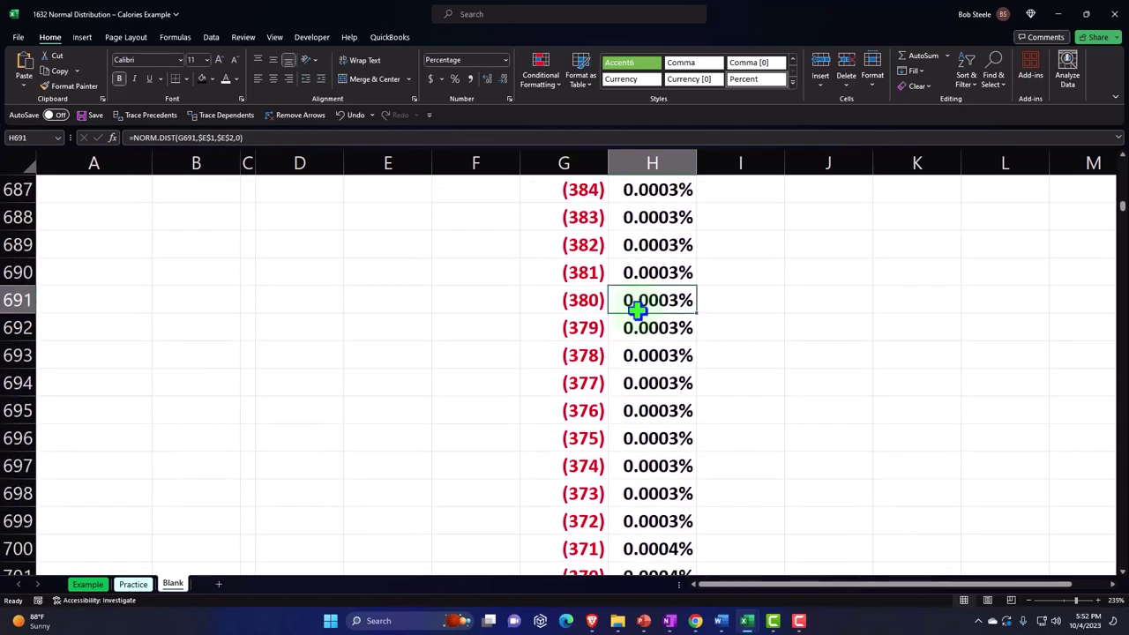
pyautogui.press('Down')
pyautogui.press('Down')
pyautogui.press('Down')
pyautogui.press('Down')
pyautogui.press('Down')
pyautogui.press('Down')
pyautogui.press('Down')
pyautogui.press('Down')
pyautogui.press('Down')
pyautogui.press('Down')
pyautogui.press('Down')
pyautogui.press('Down')
pyautogui.press('Down')
pyautogui.press('Down')
pyautogui.press('Down')
pyautogui.press('Down')
pyautogui.press('Down')
pyautogui.press('Down')
pyautogui.press('Down')
pyautogui.press('Down')
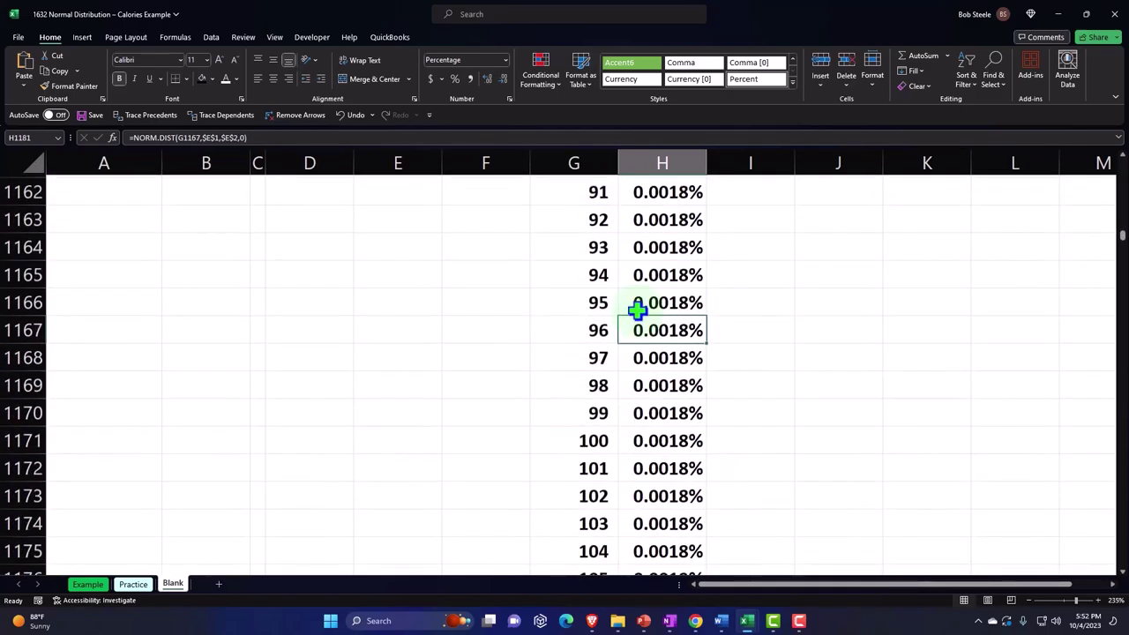
# Review the P(x) percentages in column H for X values from about 96 up to 1,468.
pyautogui.press('Down')
pyautogui.press('Down')
pyautogui.press('Down')
pyautogui.press('Down')
pyautogui.press('Down')
pyautogui.press('Down')
pyautogui.press('Down')
pyautogui.press('Down')
pyautogui.press('Down')
pyautogui.press('Down')
pyautogui.press('Down')
pyautogui.press('Down')
pyautogui.press('Down')
pyautogui.press('Down')
pyautogui.press('Down')
pyautogui.press('Down')
pyautogui.press('Down')
pyautogui.press('Down')
pyautogui.press('Down')
pyautogui.press('Down')
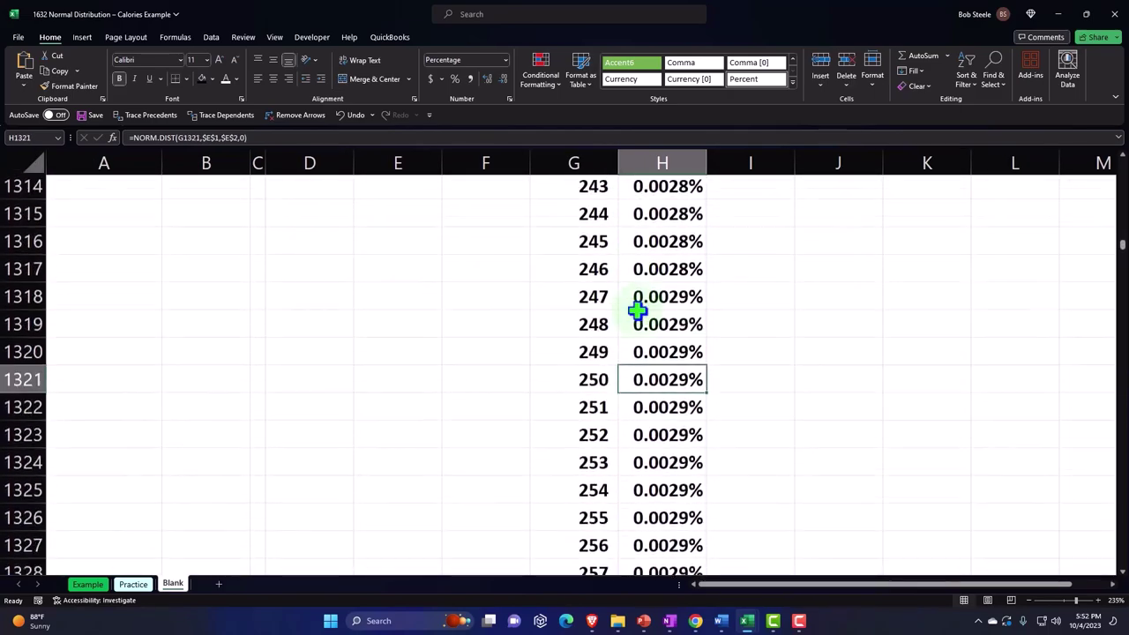
pyautogui.press('Down')
pyautogui.press('Down')
pyautogui.press('Down')
pyautogui.press('Down')
pyautogui.press('Down')
pyautogui.press('Down')
pyautogui.press('Down')
pyautogui.press('Down')
pyautogui.press('Down')
pyautogui.press('Down')
pyautogui.press('Down')
pyautogui.press('Down')
pyautogui.press('Down')
pyautogui.press('Down')
pyautogui.press('Down')
pyautogui.press('Down')
pyautogui.press('Down')
pyautogui.press('Down')
pyautogui.press('Down')
pyautogui.press('Down')
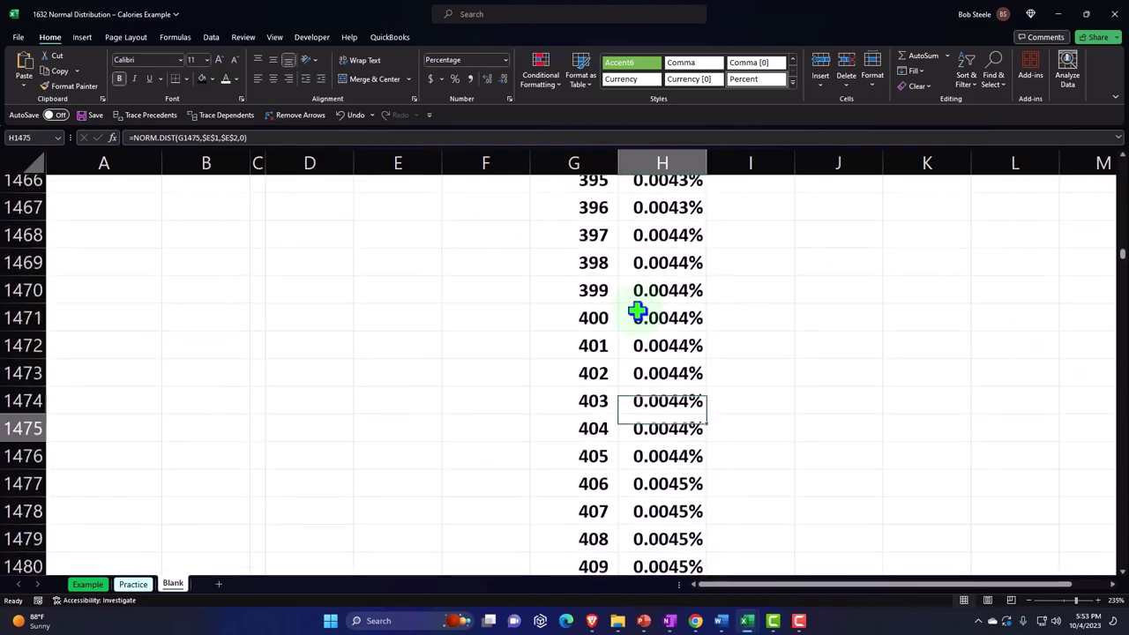
pyautogui.press('Down')
pyautogui.press('Down')
pyautogui.press('Down')
pyautogui.press('Down')
pyautogui.press('Down')
pyautogui.press('Down')
pyautogui.press('Down')
pyautogui.press('Down')
pyautogui.press('Down')
pyautogui.press('Down')
pyautogui.press('Down')
pyautogui.press('Down')
pyautogui.press('Down')
pyautogui.press('Down')
pyautogui.press('Down')
pyautogui.press('Down')
pyautogui.press('Down')
pyautogui.press('Down')
pyautogui.press('Down')
pyautogui.press('Down')
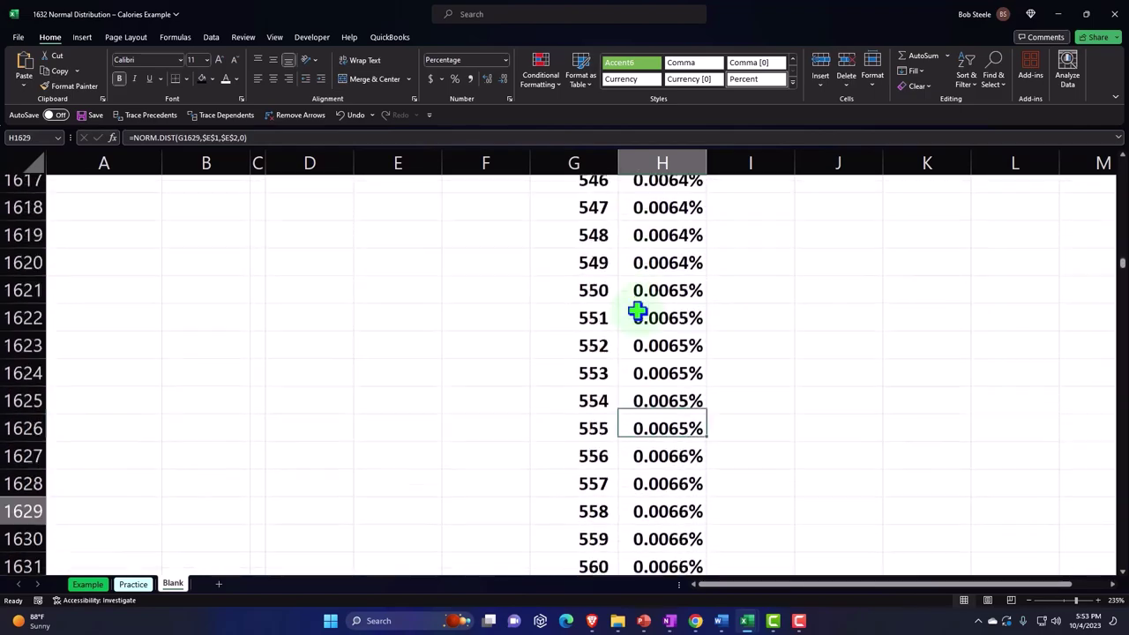
pyautogui.press('Down')
pyautogui.press('Down')
pyautogui.press('Down')
pyautogui.press('Down')
pyautogui.press('Down')
pyautogui.press('Down')
pyautogui.press('Down')
pyautogui.press('Down')
pyautogui.press('Down')
pyautogui.press('Down')
pyautogui.press('Down')
pyautogui.press('Down')
pyautogui.press('Down')
pyautogui.press('Down')
pyautogui.press('Down')
pyautogui.press('Down')
pyautogui.press('Down')
pyautogui.press('Down')
pyautogui.press('Down')
pyautogui.press('Down')
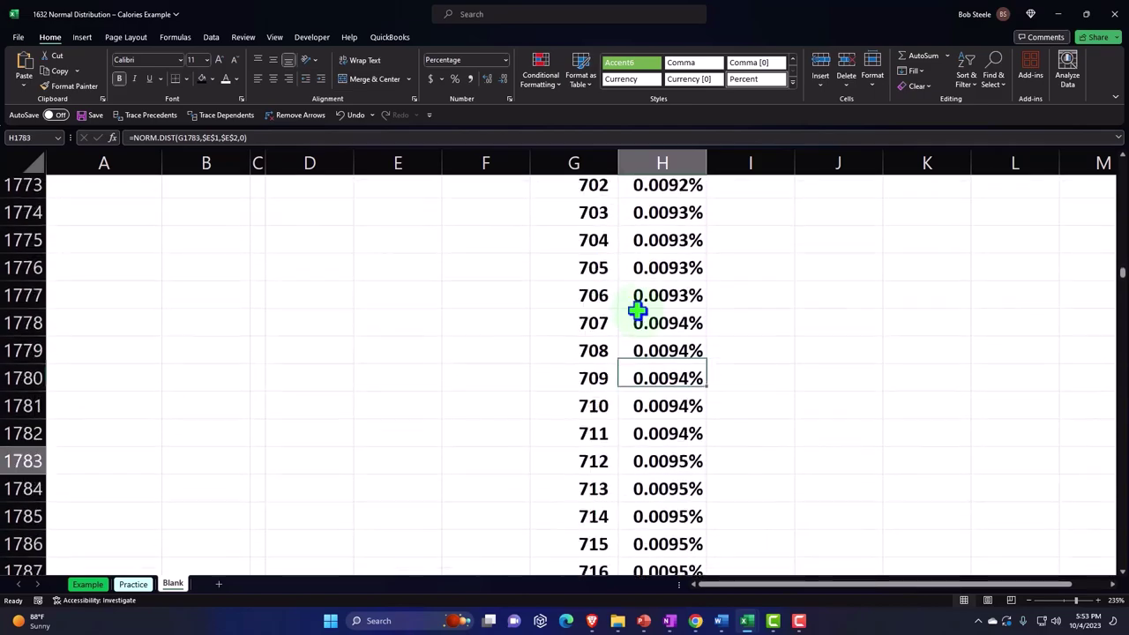
pyautogui.press('Down')
pyautogui.press('Down')
pyautogui.press('Down')
pyautogui.press('Down')
pyautogui.press('Down')
pyautogui.press('Down')
pyautogui.press('Down')
pyautogui.press('Down')
pyautogui.press('Down')
pyautogui.press('Down')
pyautogui.press('Down')
pyautogui.press('Down')
pyautogui.press('Down')
pyautogui.press('Down')
pyautogui.press('Down')
pyautogui.press('Down')
pyautogui.press('Down')
pyautogui.press('Down')
pyautogui.press('Down')
pyautogui.press('Down')
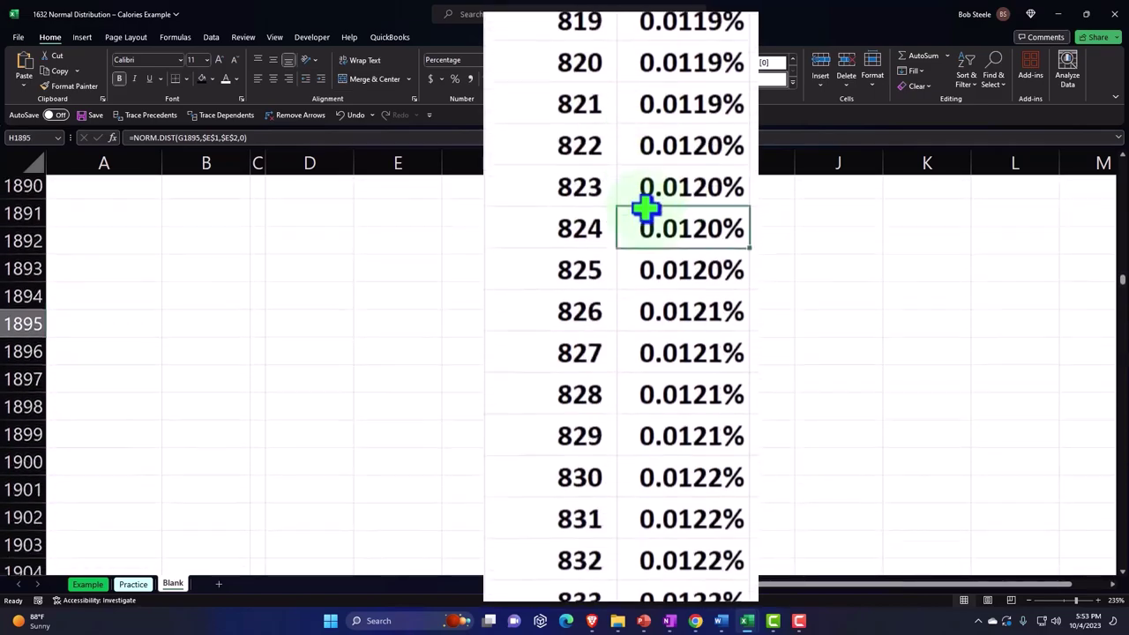
pyautogui.press('Down')
pyautogui.press('Down')
pyautogui.press('Down')
pyautogui.press('Down')
pyautogui.press('Down')
pyautogui.press('Down')
pyautogui.press('Down')
pyautogui.press('Down')
pyautogui.press('Down')
pyautogui.press('Down')
pyautogui.press('Down')
pyautogui.press('Down')
pyautogui.press('Down')
pyautogui.press('Down')
pyautogui.press('Down')
pyautogui.press('Down')
pyautogui.press('Down')
pyautogui.press('Down')
pyautogui.press('Down')
pyautogui.press('Down')
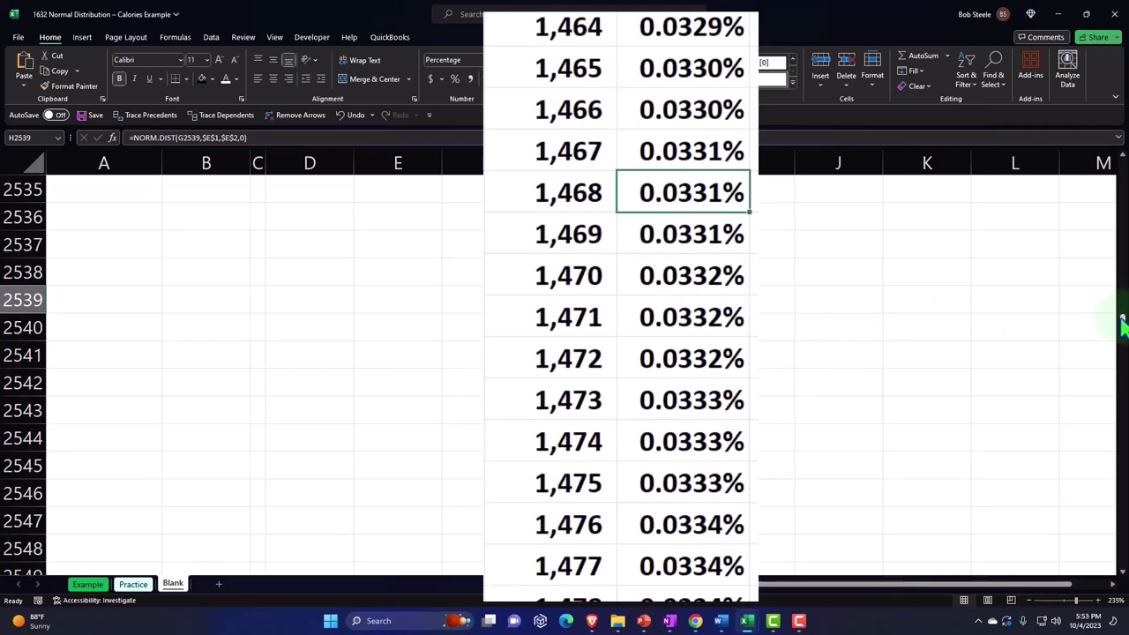
# Add a Total row at row 6520 below the X and P(x) columns, with H6520 summing H2:H6519.
pyautogui.hotkey('ctrl', 'shift', 'Down')
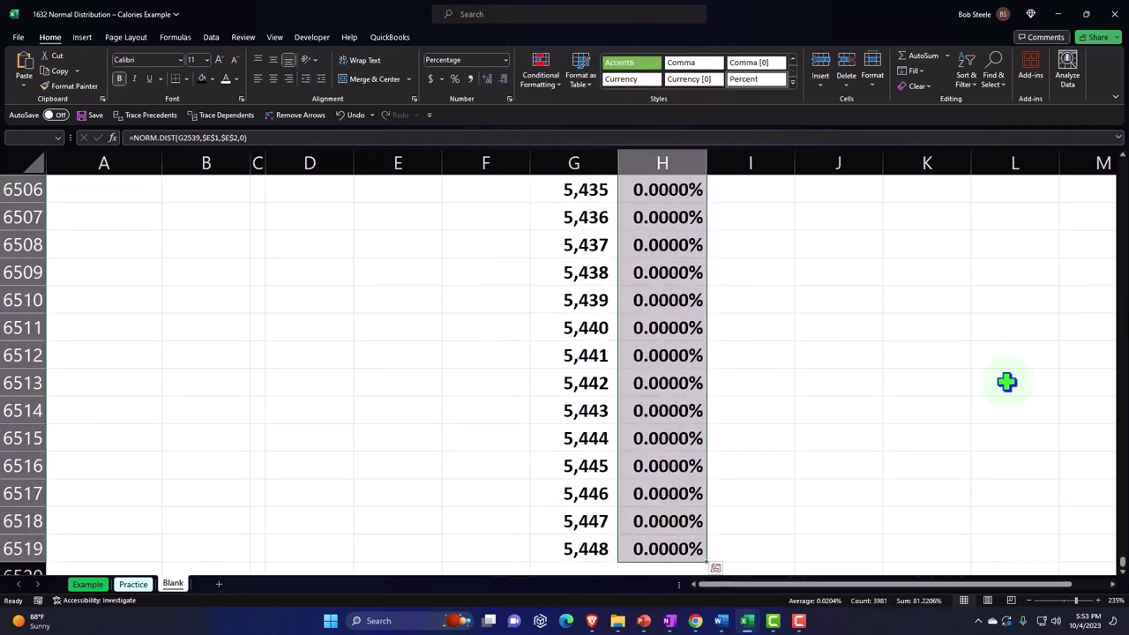
pyautogui.scroll(-1, 715, 491)
pyautogui.click(607, 499)
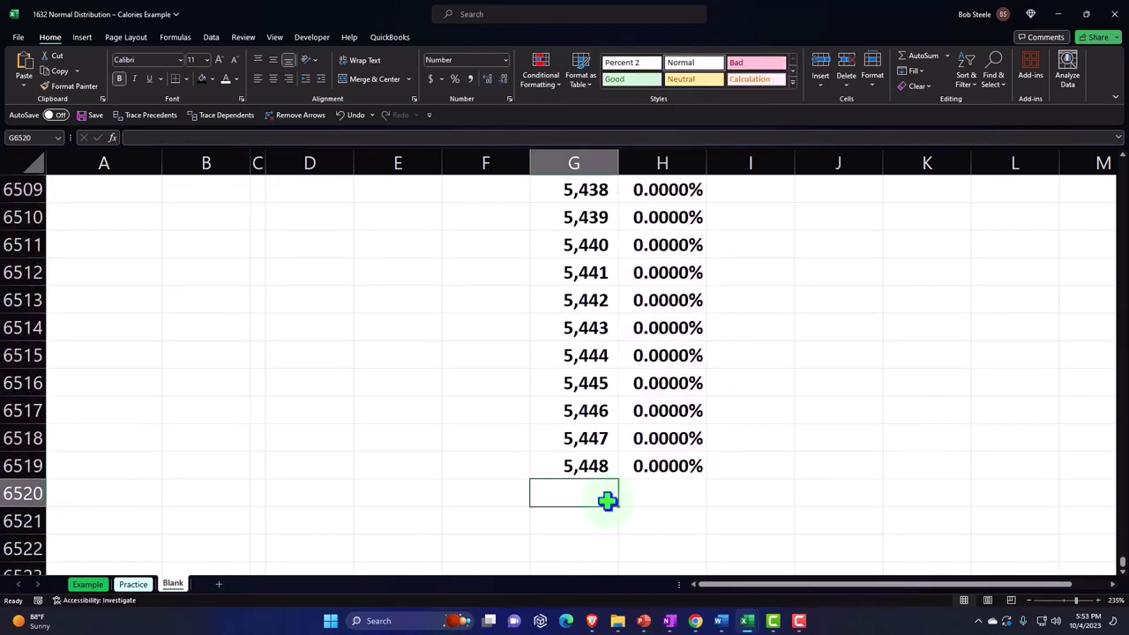
pyautogui.write('Total')
pyautogui.press('Tab')
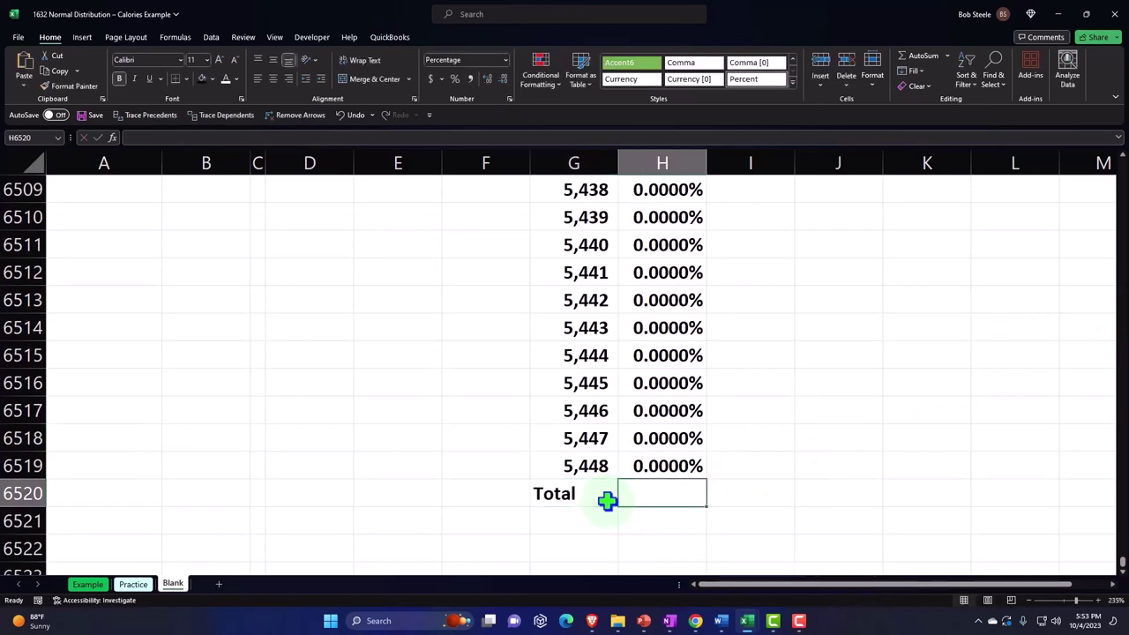
pyautogui.hotkey('alt', '=')
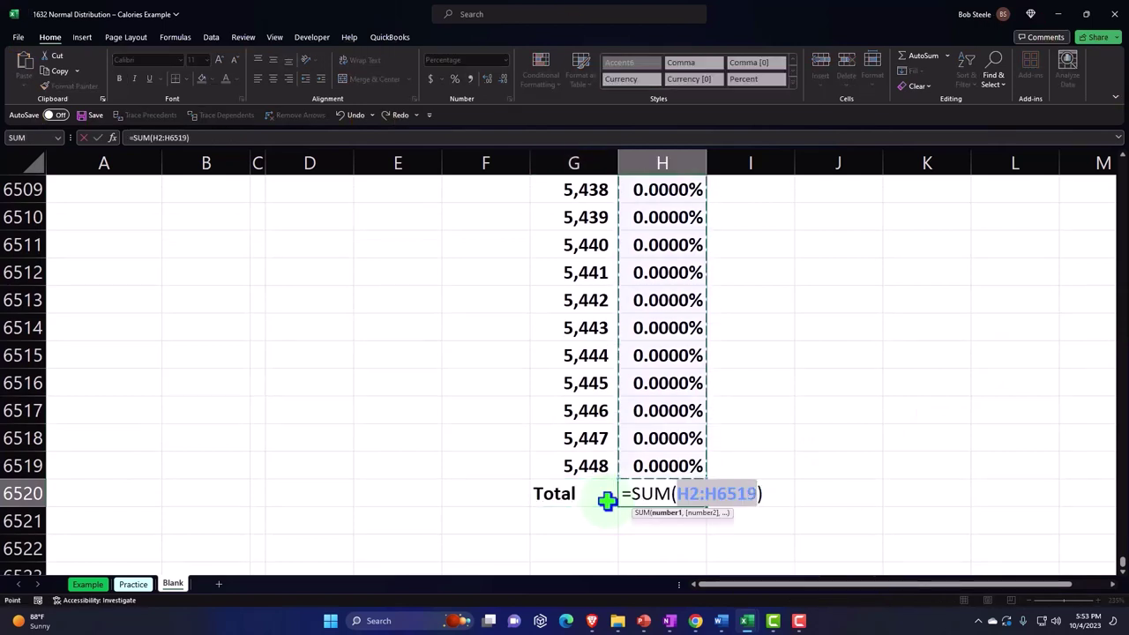
pyautogui.press('Return')
pyautogui.press('Up')
pyautogui.press('Right')
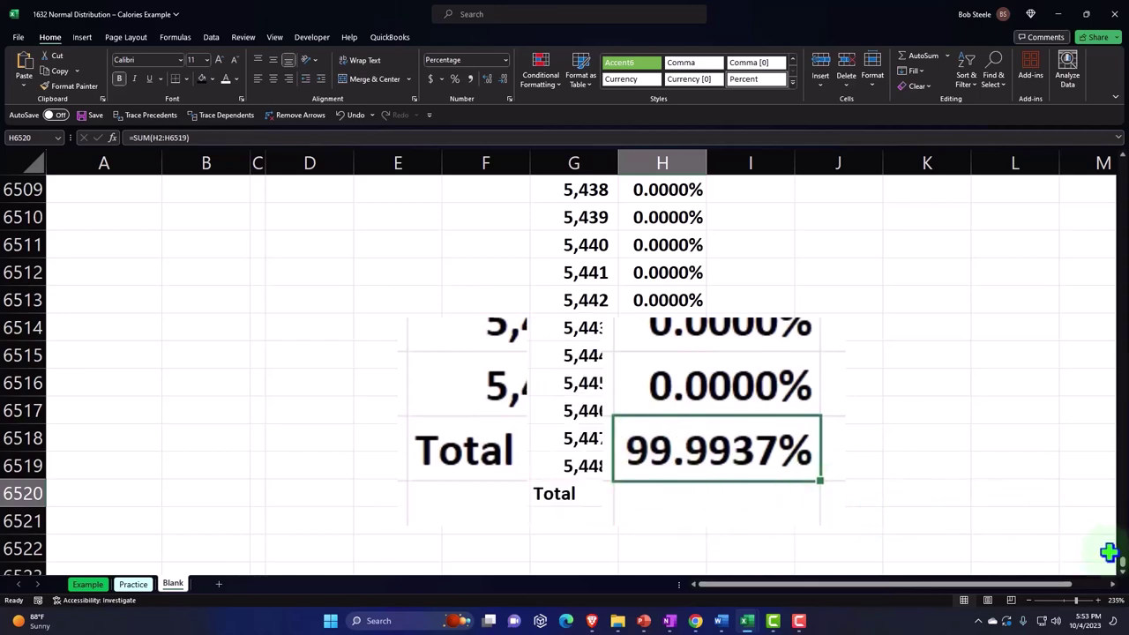
# Narrow the empty column F beside the X column to a thin spacer.
pyautogui.moveTo(1121, 565); pyautogui.dragTo(1122, 166)
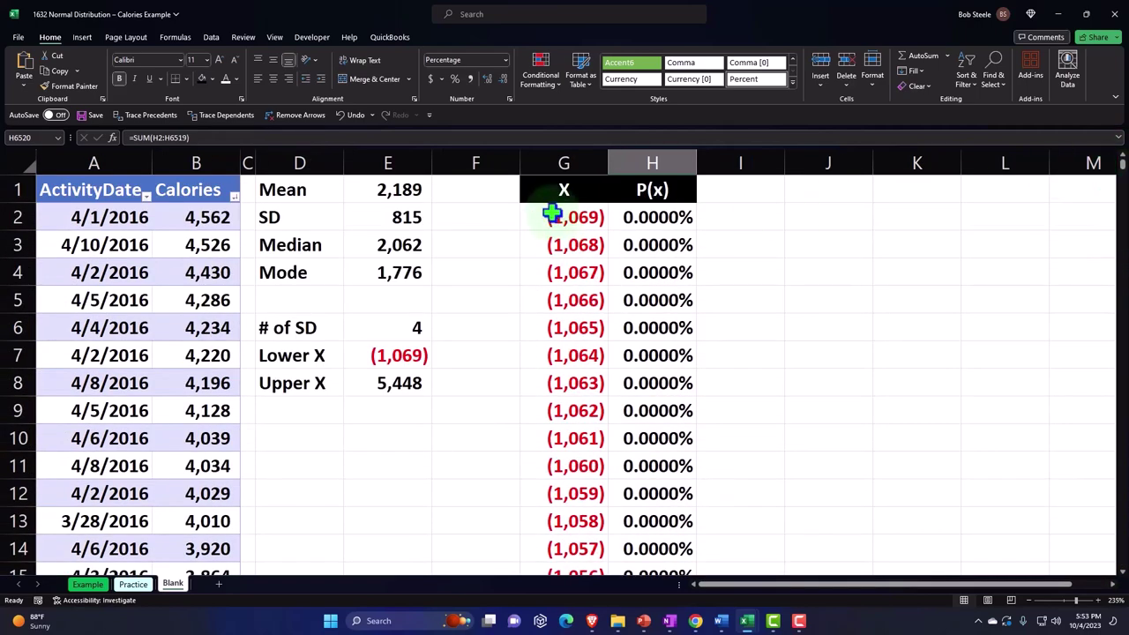
pyautogui.moveTo(549, 215); pyautogui.dragTo(556, 298)
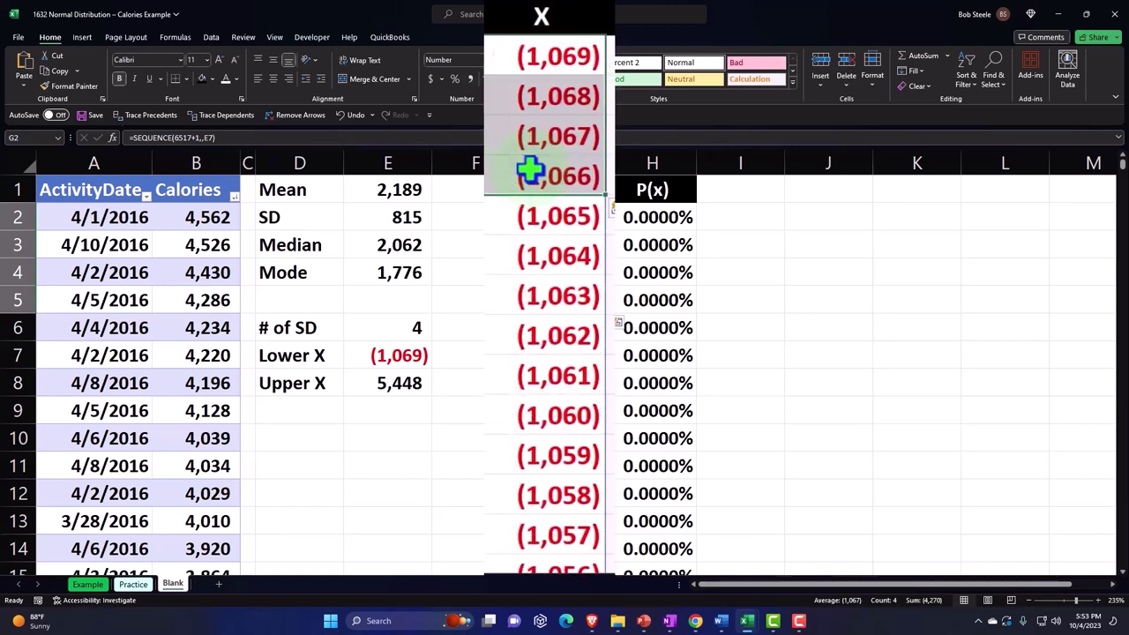
pyautogui.click(649, 247)
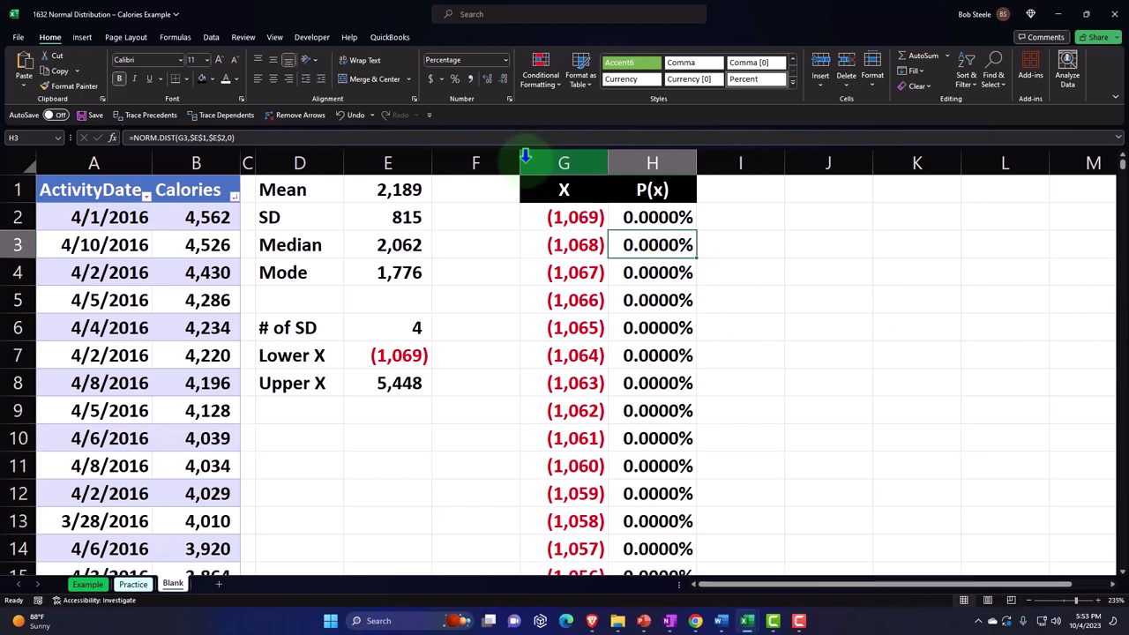
pyautogui.moveTo(520, 159); pyautogui.dragTo(444, 159)
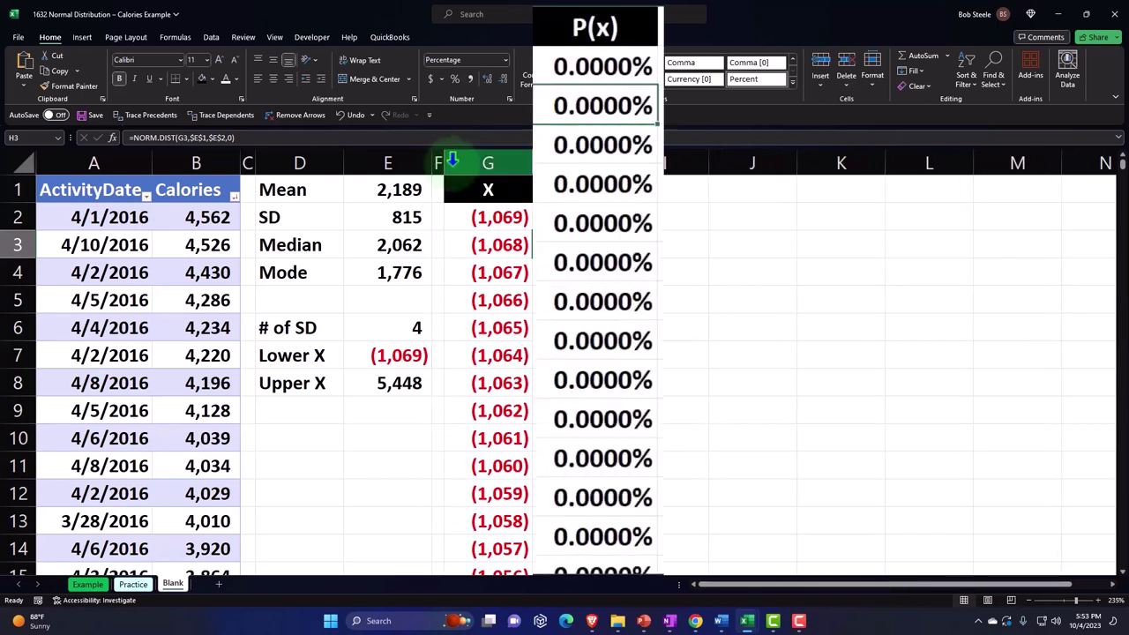
# Insert a histogram of the Calories data in column B, including its header, and delete the chart title.
pyautogui.click(607, 29)
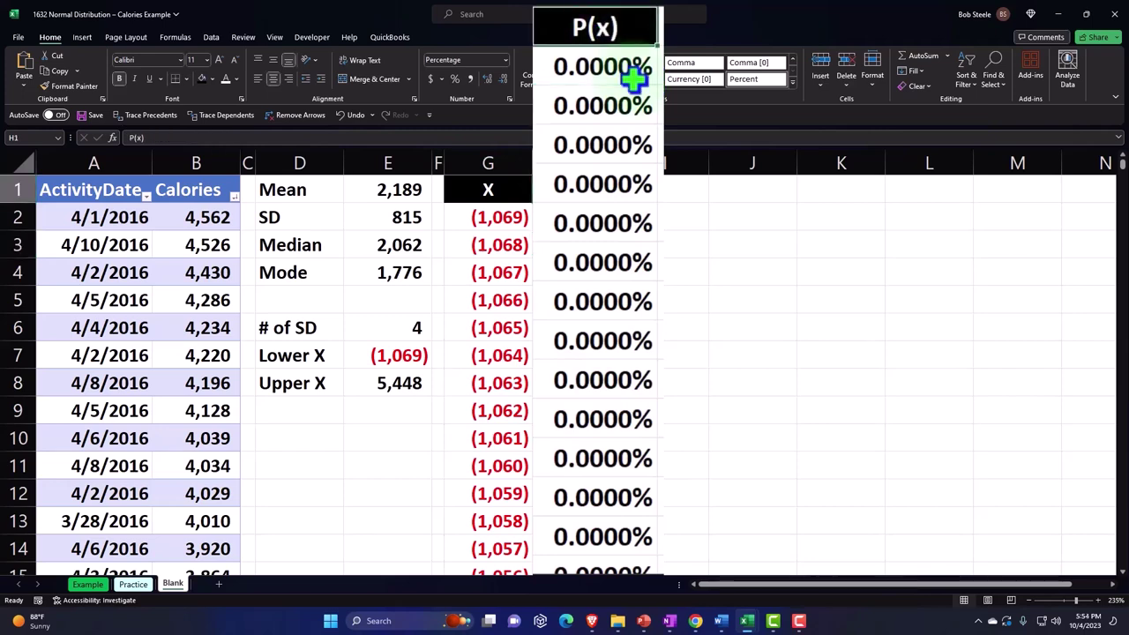
pyautogui.press('Left')
pyautogui.press('Left')
pyautogui.press('Left')
pyautogui.press('Left')
pyautogui.press('Left')
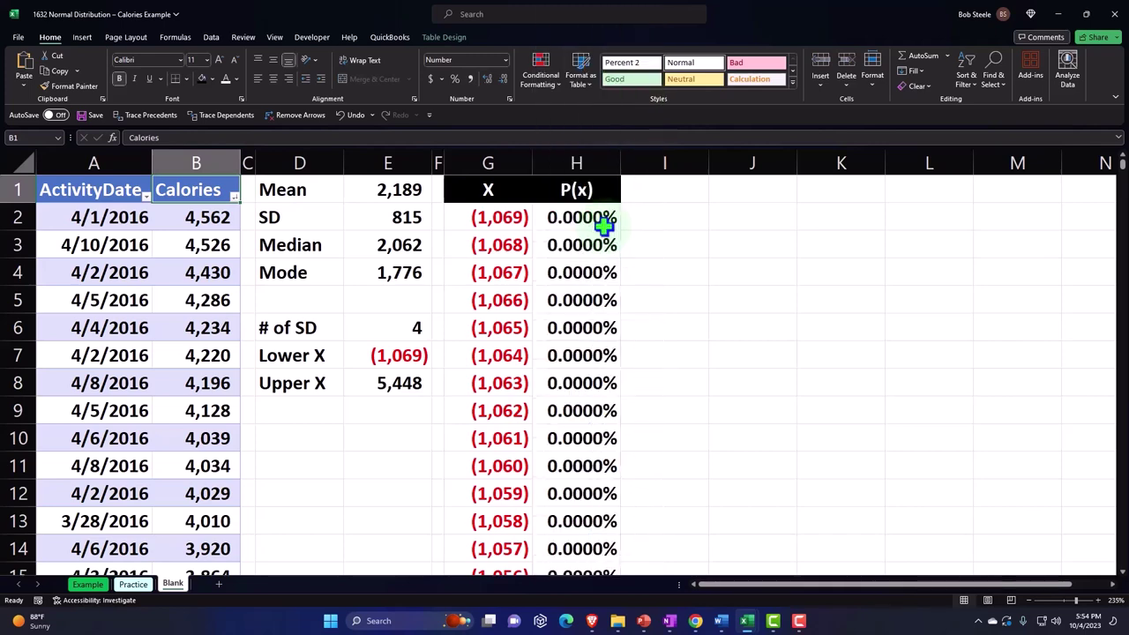
pyautogui.hotkey('ctrl', 'shift', 'Down')
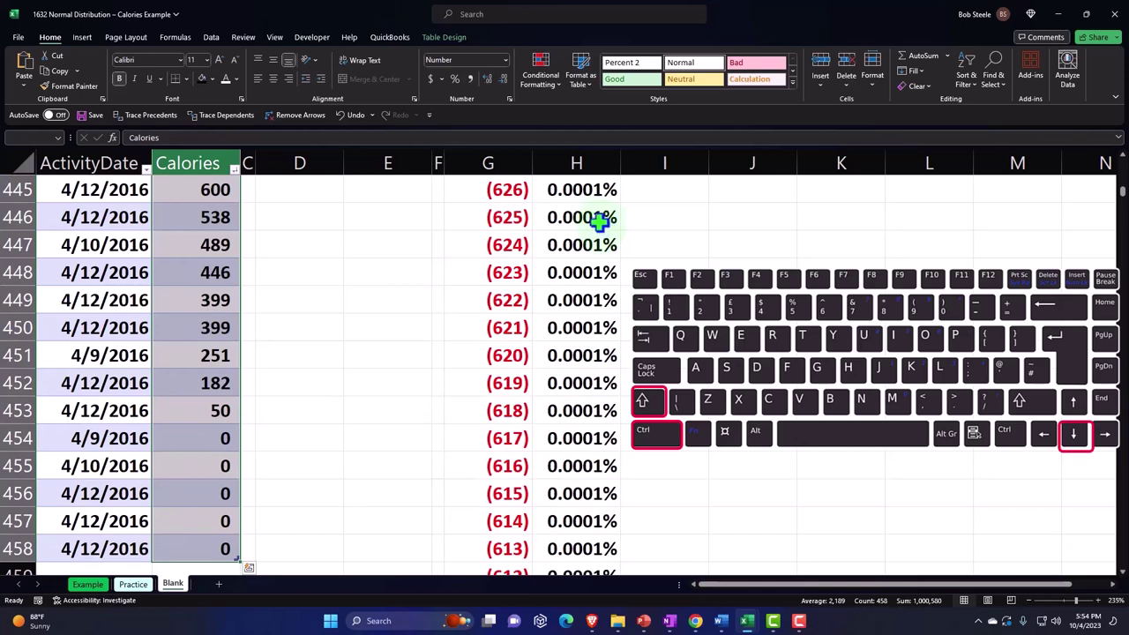
pyautogui.hotkey('ctrl', 'BackSpace')
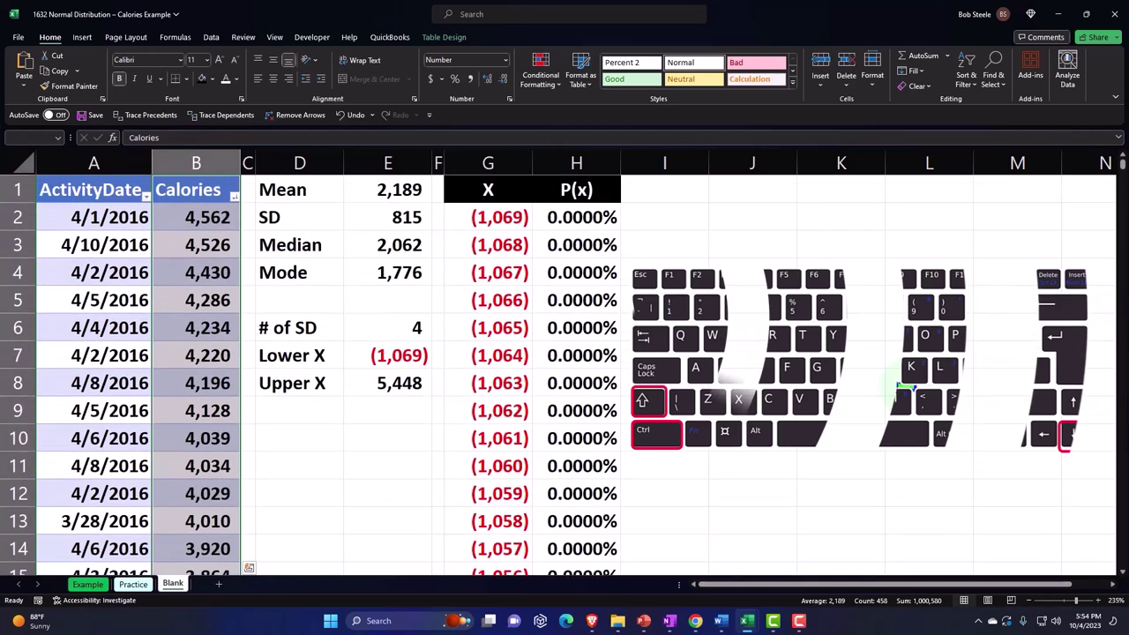
pyautogui.click(83, 37)
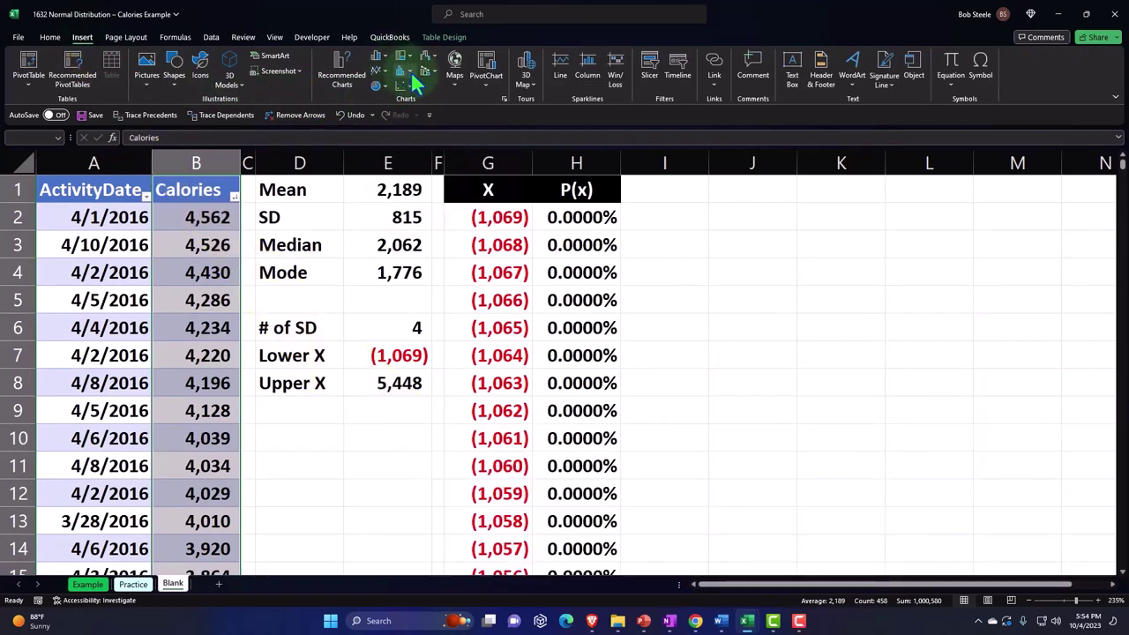
pyautogui.click(411, 74)
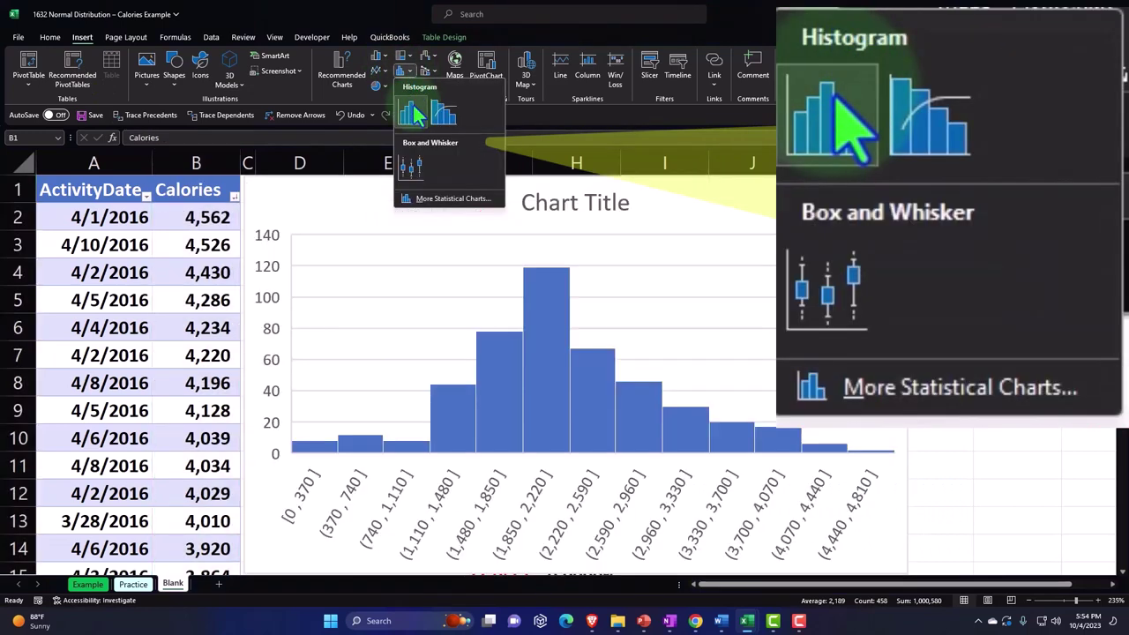
pyautogui.click(410, 112)
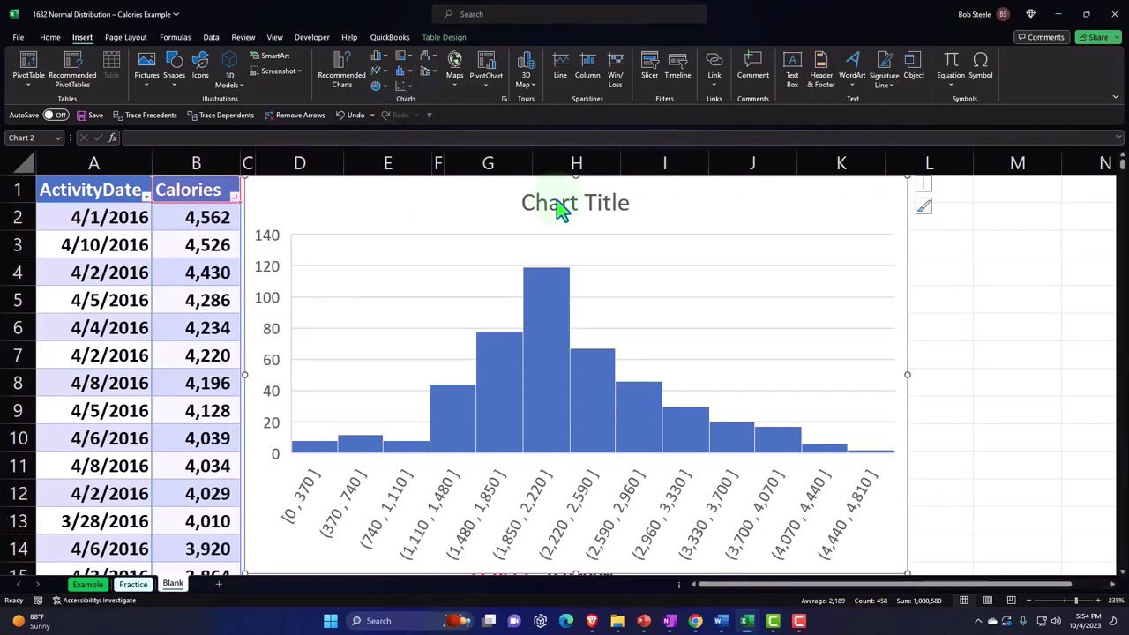
pyautogui.click(563, 209)
pyautogui.press('Delete')
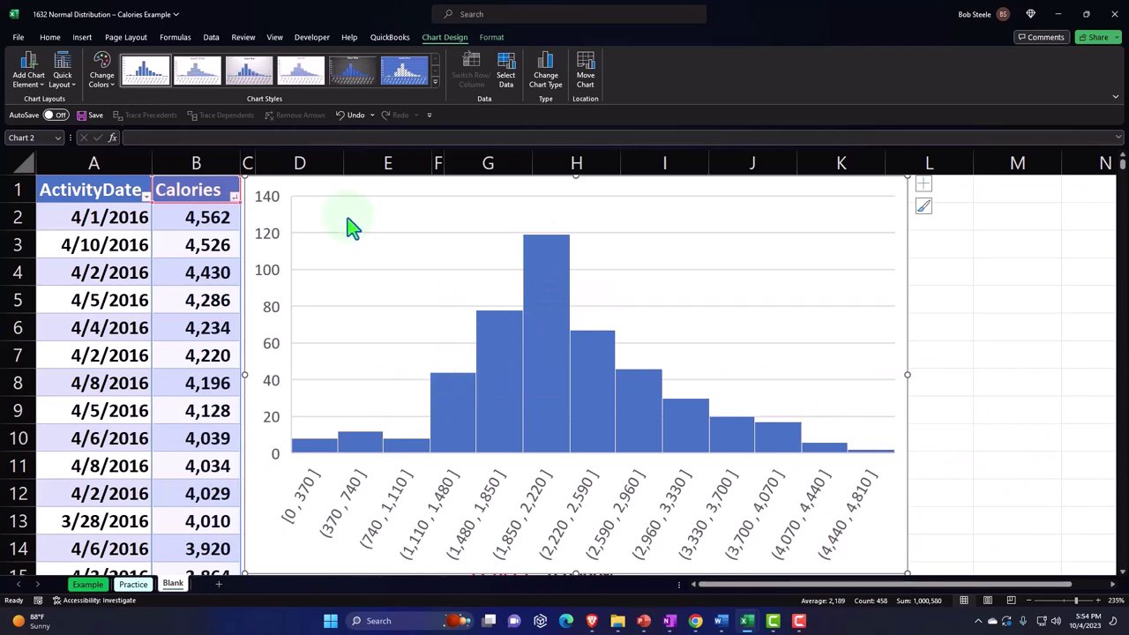
# Move the Calories histogram clear of the tables so it starts in column P near row 1, and deselect it.
pyautogui.moveTo(290, 202); pyautogui.dragTo(806, 217)
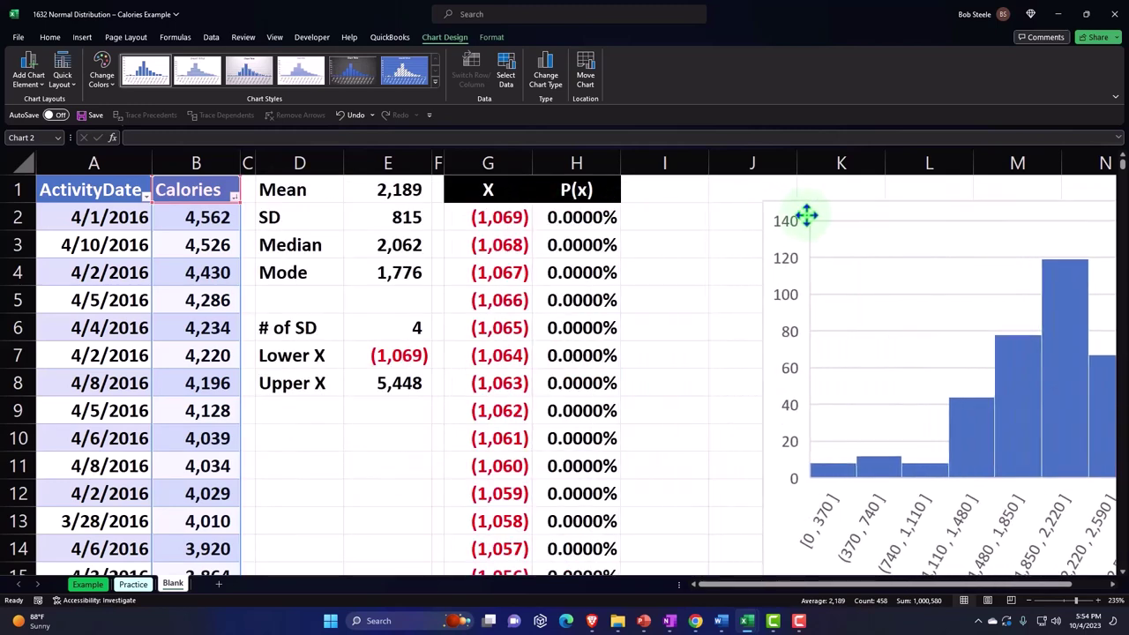
pyautogui.moveTo(831, 585); pyautogui.dragTo(891, 593)
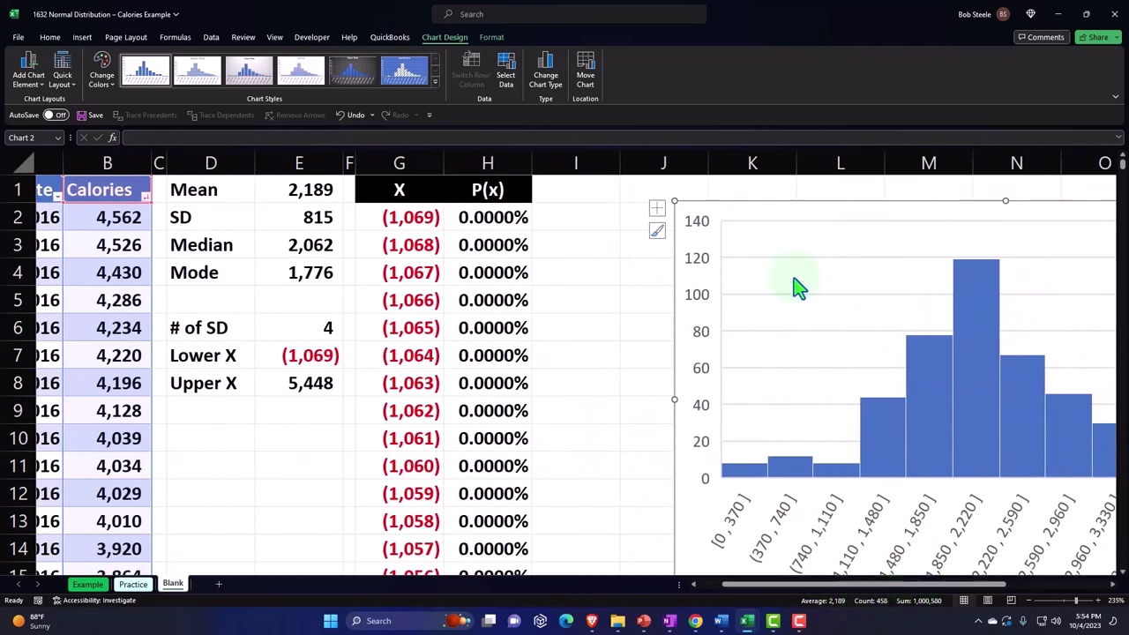
pyautogui.moveTo(735, 220); pyautogui.dragTo(1118, 201)
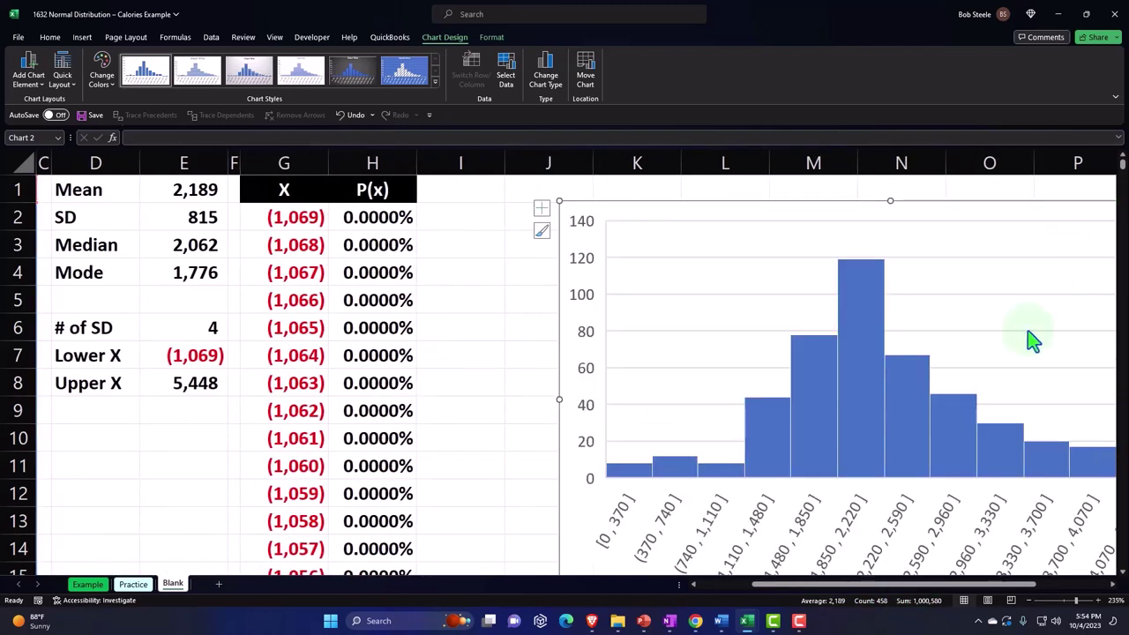
pyautogui.moveTo(574, 549); pyautogui.dragTo(1075, 533)
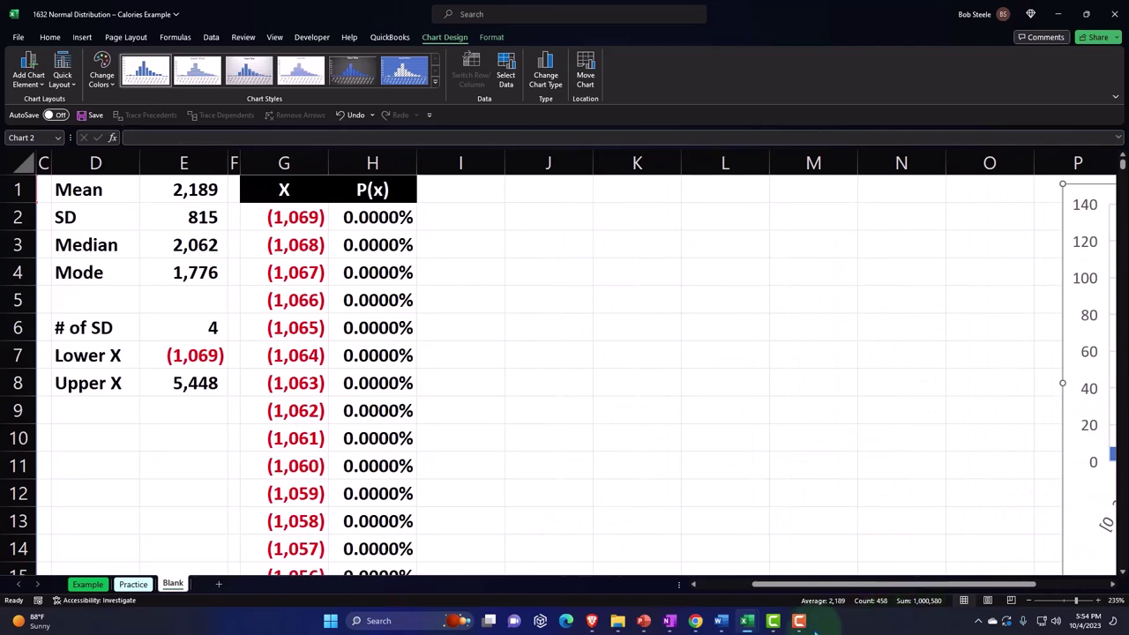
pyautogui.click(661, 471)
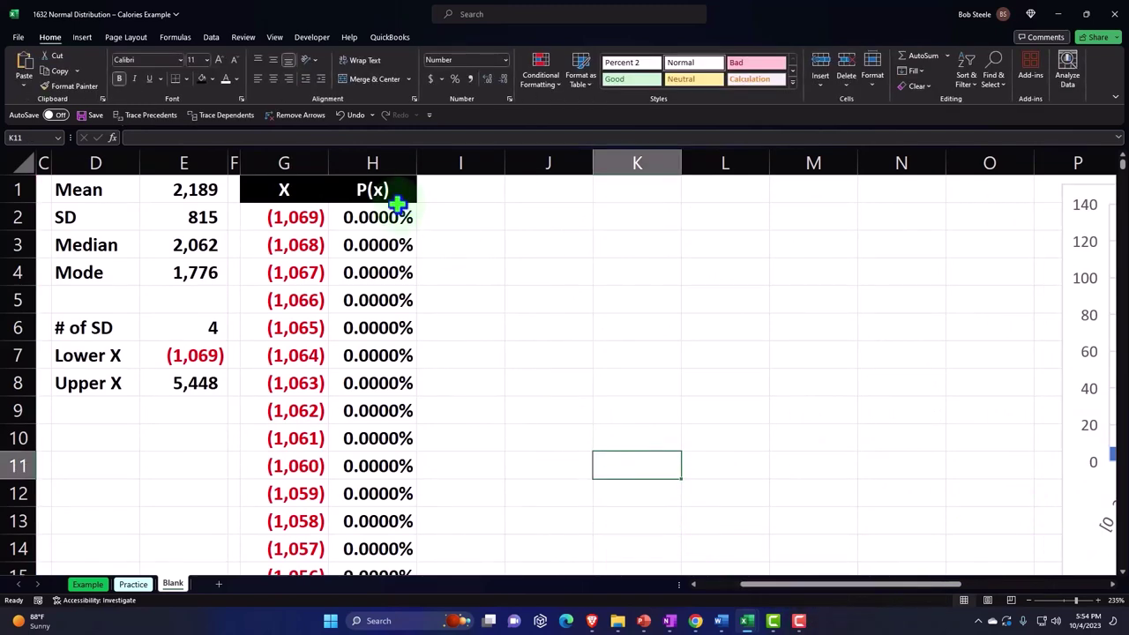
# Insert a 2-D clustered column chart of the P(x) data in H1:H6519, leaving out the total row.
pyautogui.click(372, 191)
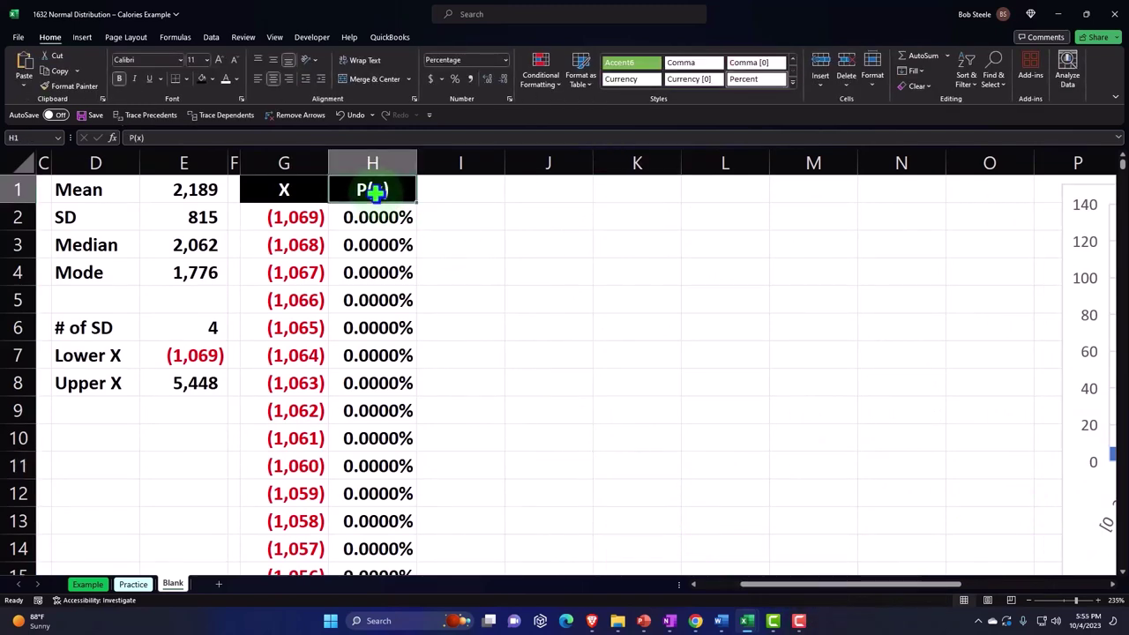
pyautogui.hotkey('ctrl', 'shift', 'Down')
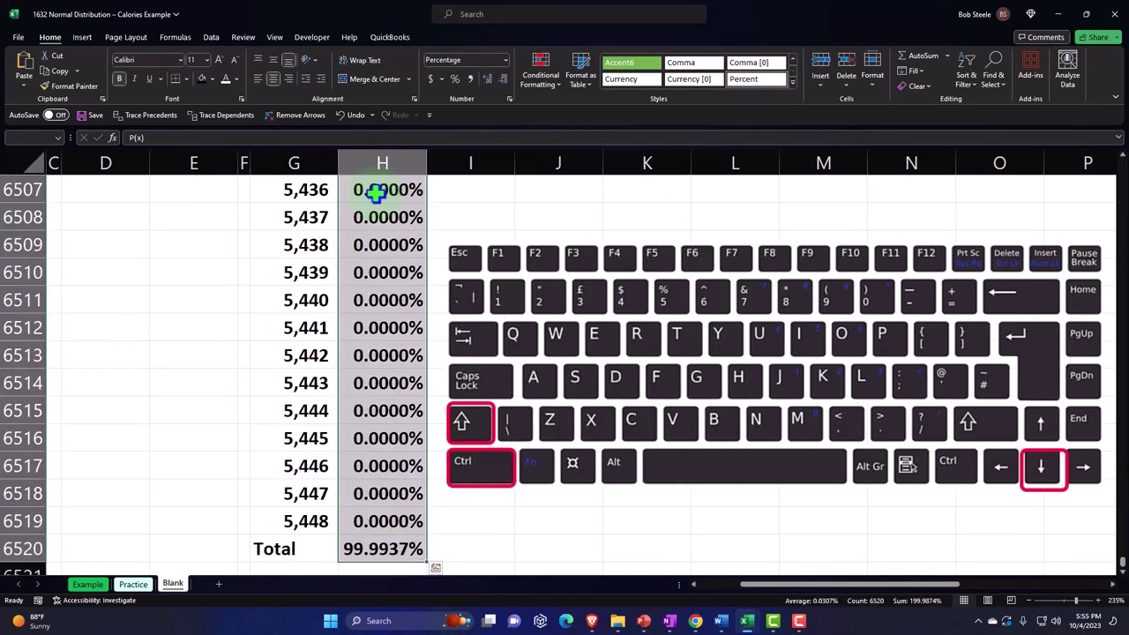
pyautogui.hotkey('shift', 'Up')
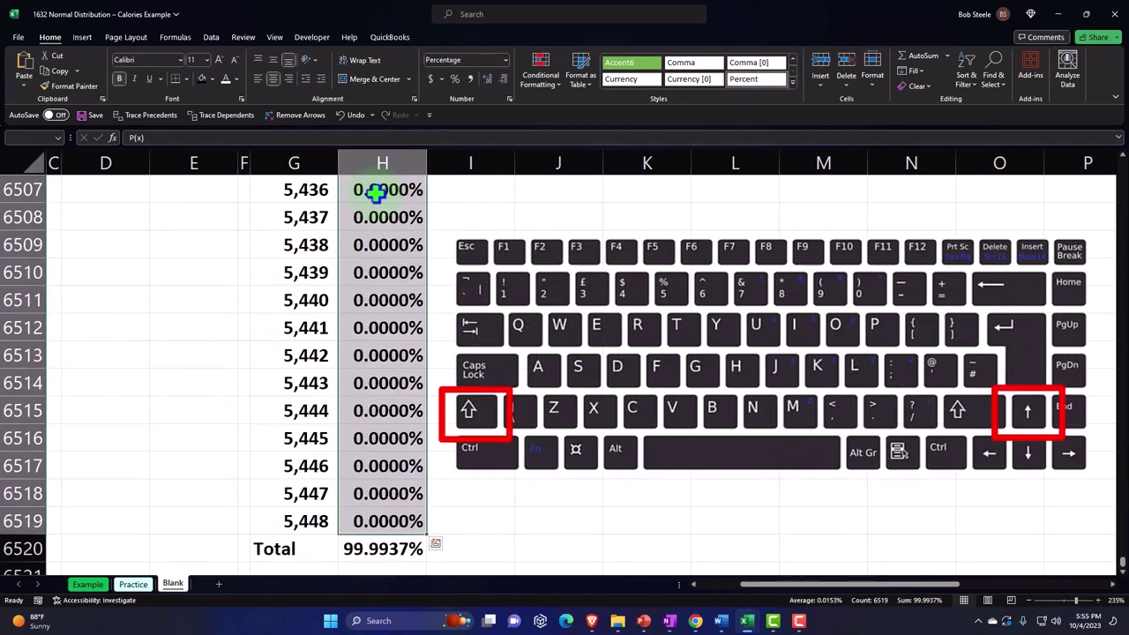
pyautogui.hotkey('ctrl', 'BackSpace')
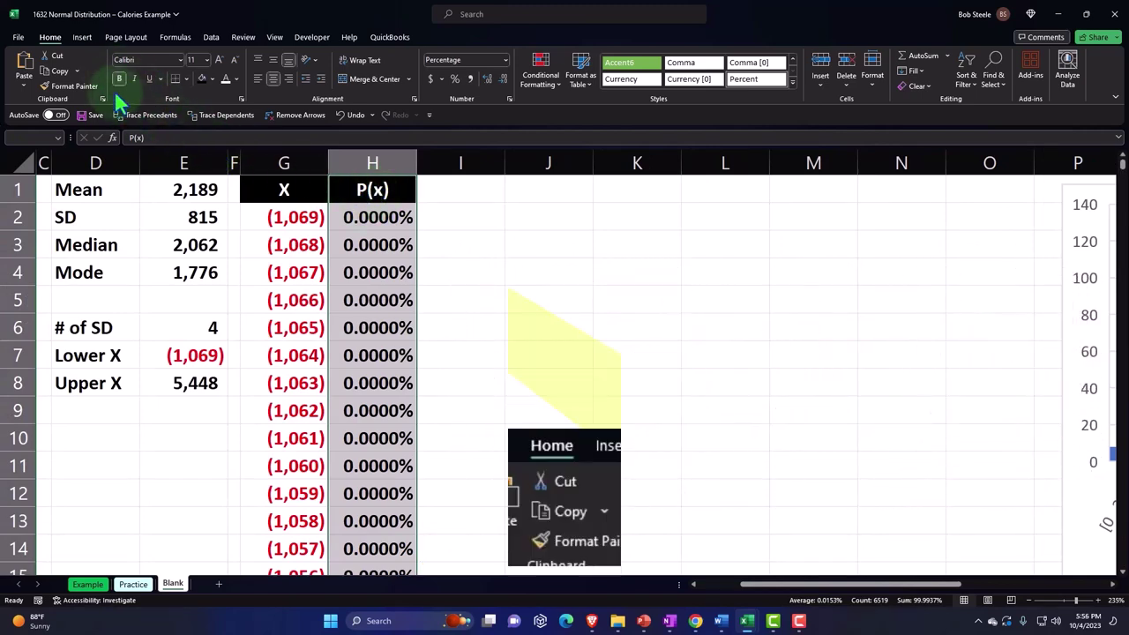
pyautogui.click(81, 38)
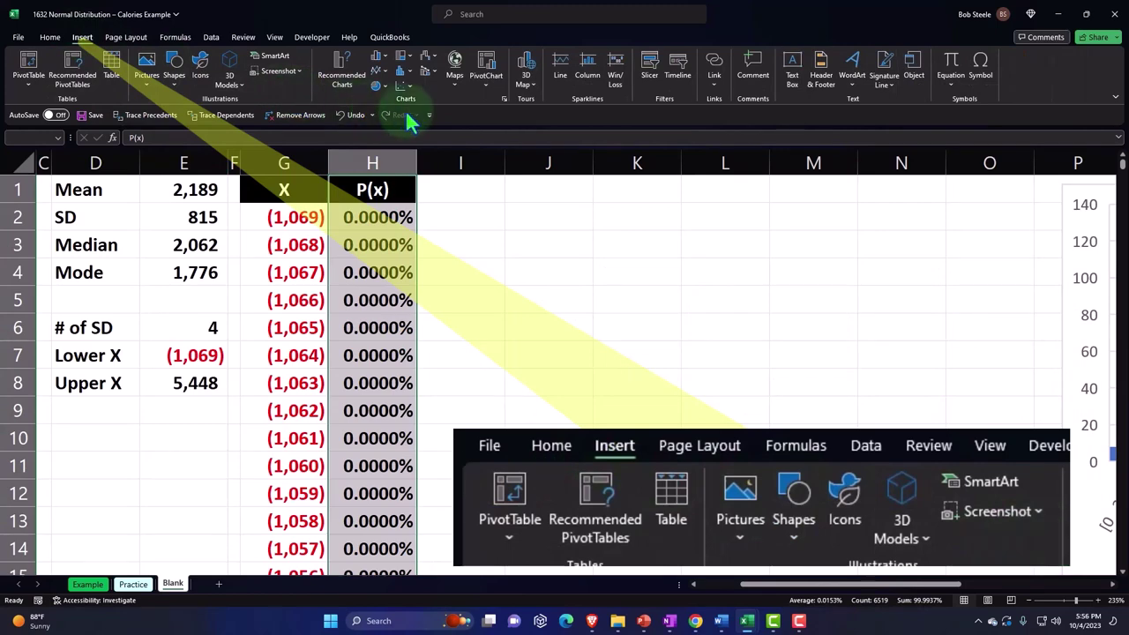
pyautogui.click(380, 56)
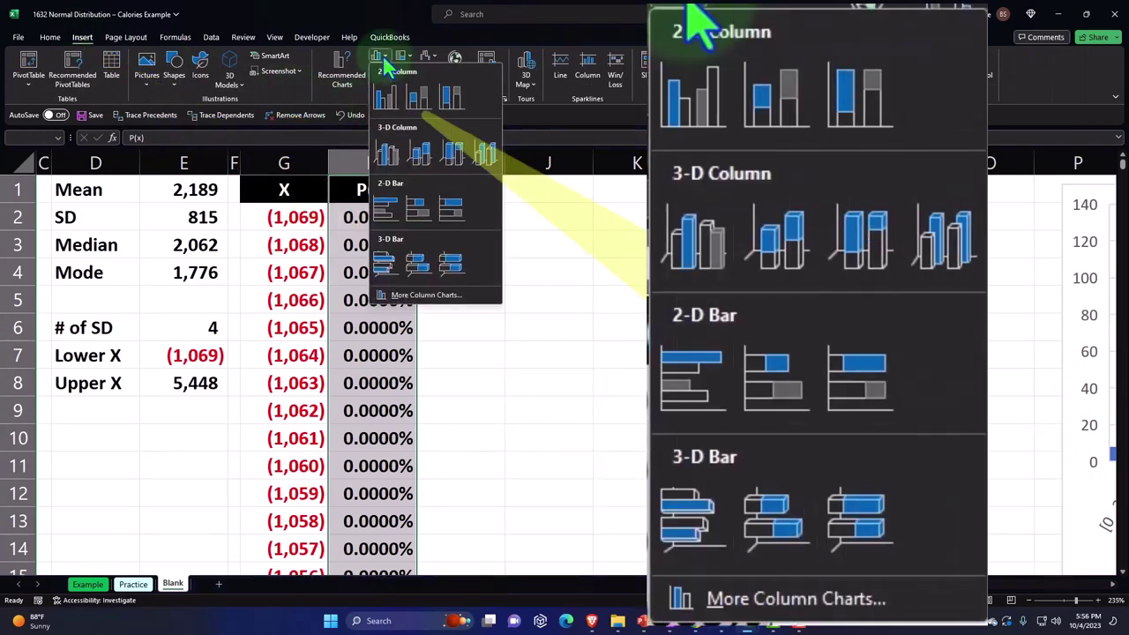
pyautogui.click(383, 95)
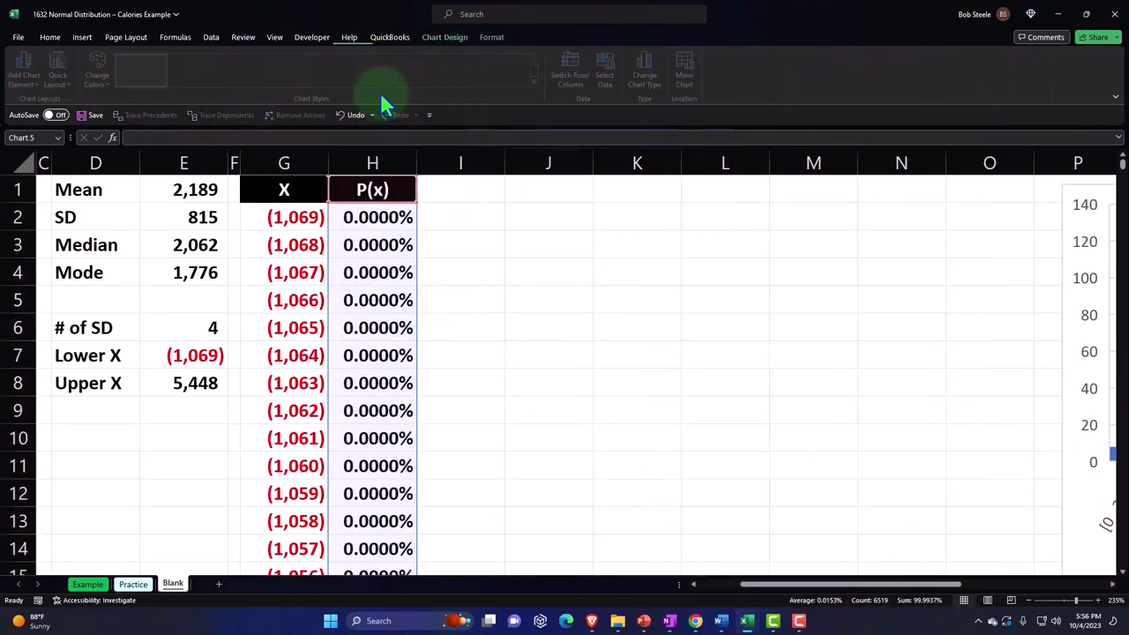
# Delete the P(x) chart's title, move the chart clear of the X and P(x) columns, and shrink it slightly.
pyautogui.click(586, 207)
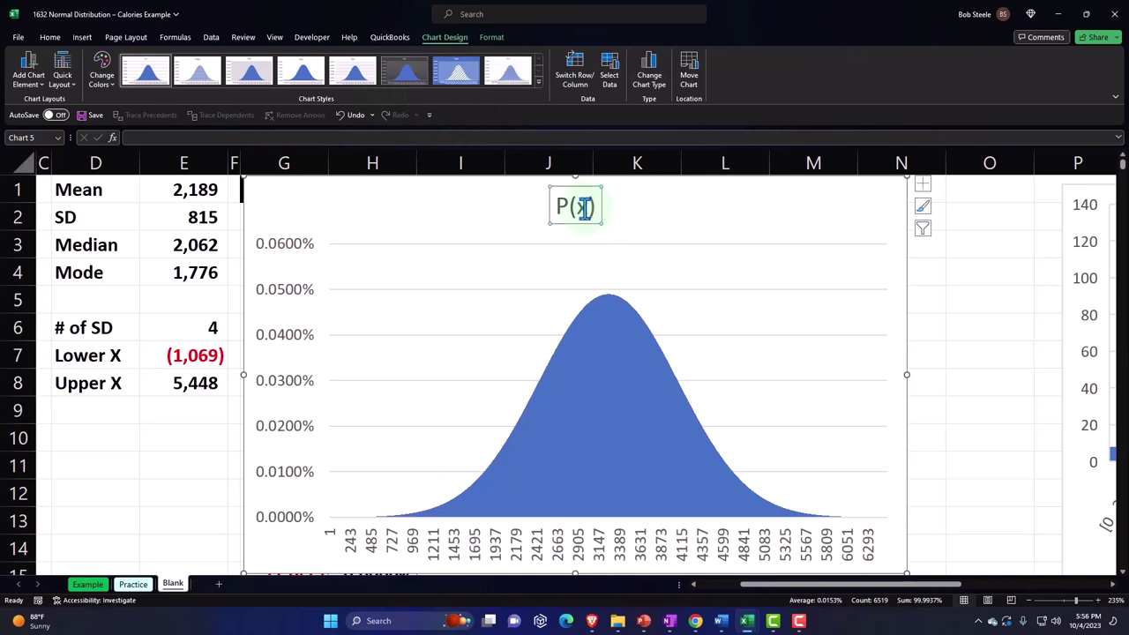
pyautogui.press('Delete')
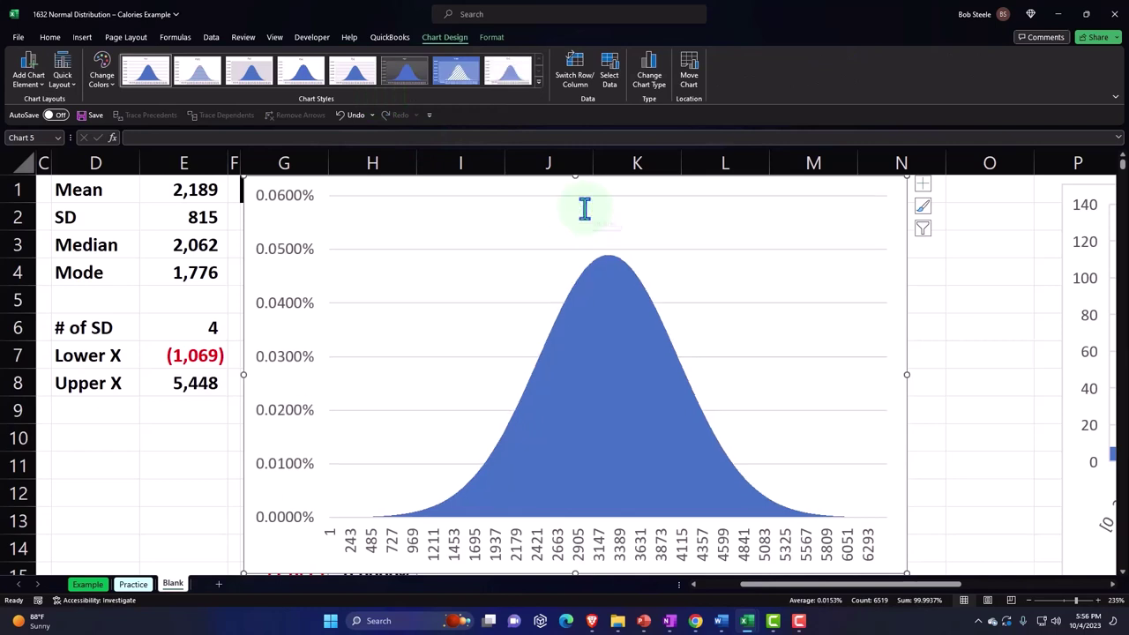
pyautogui.moveTo(259, 565); pyautogui.dragTo(472, 550)
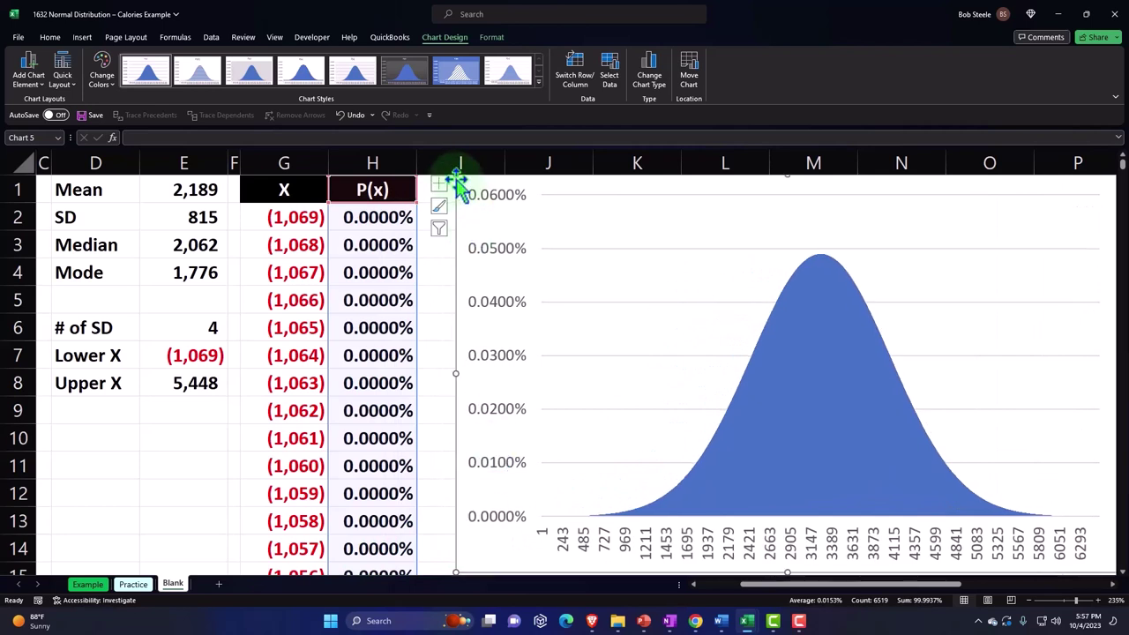
pyautogui.moveTo(456, 176); pyautogui.dragTo(485, 218)
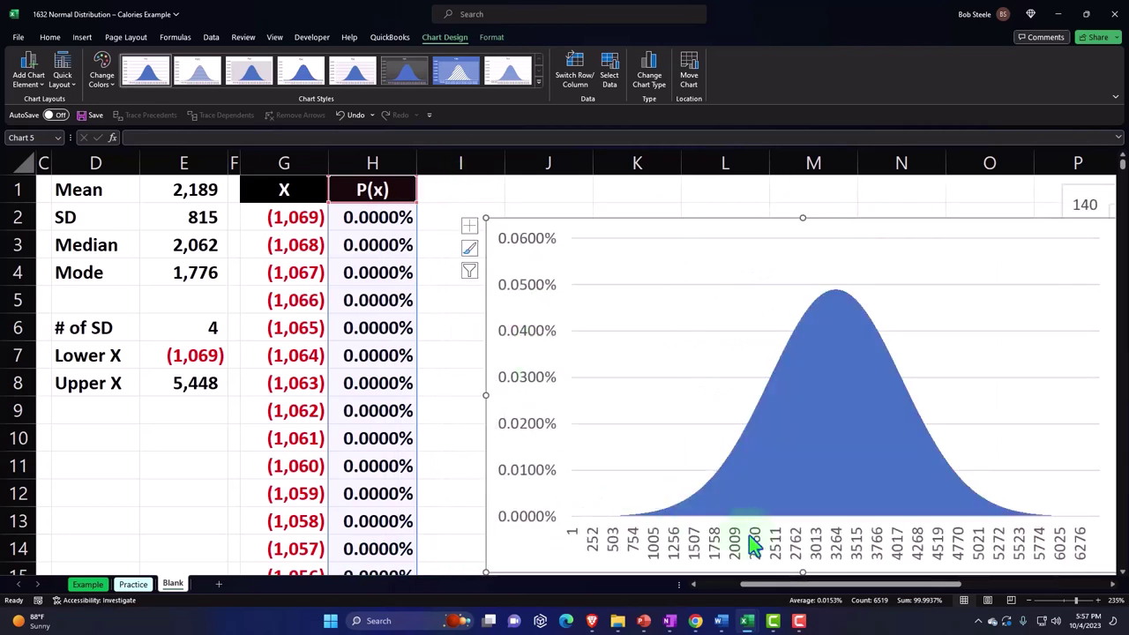
# Examine individual data points across the P(x) chart's bell curve.
pyautogui.click(809, 443)
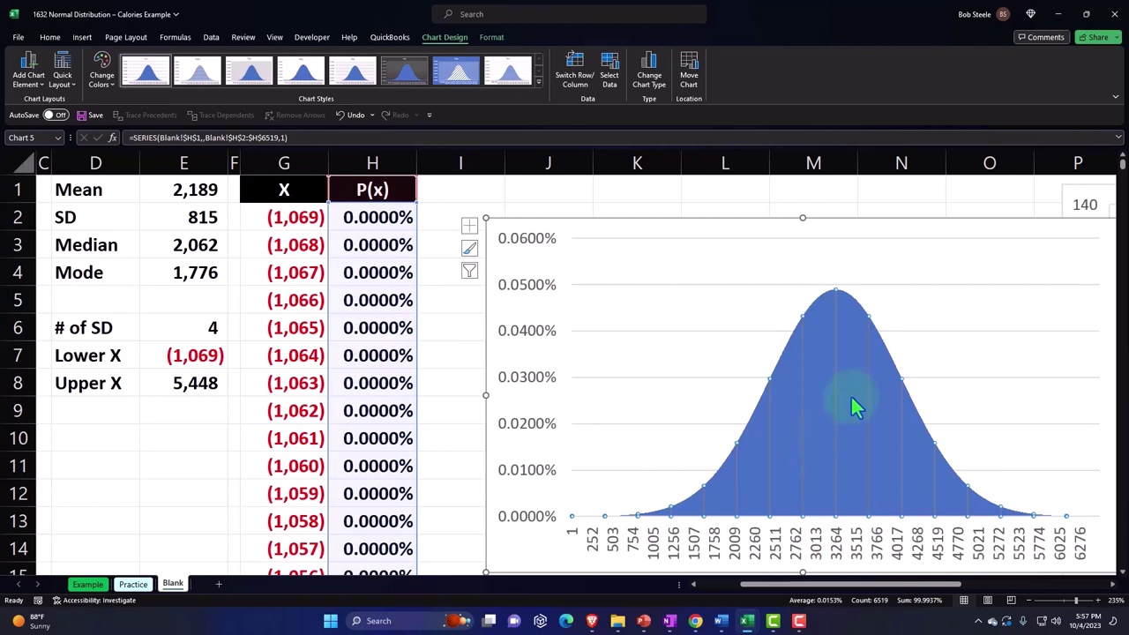
pyautogui.click(816, 414)
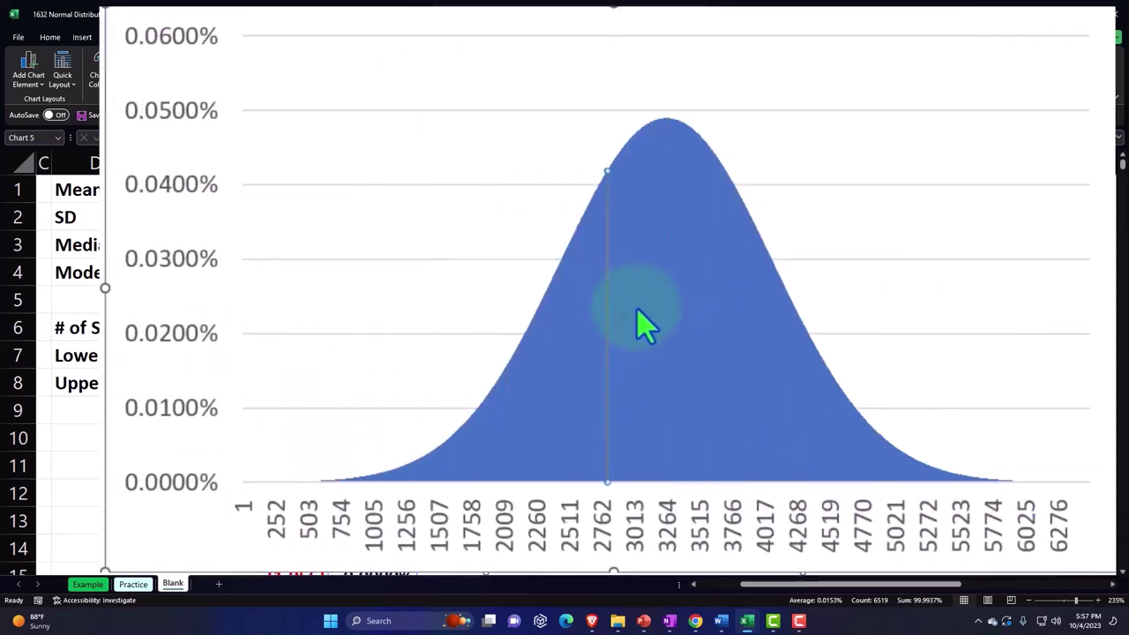
pyautogui.click(684, 321)
pyautogui.click(725, 328)
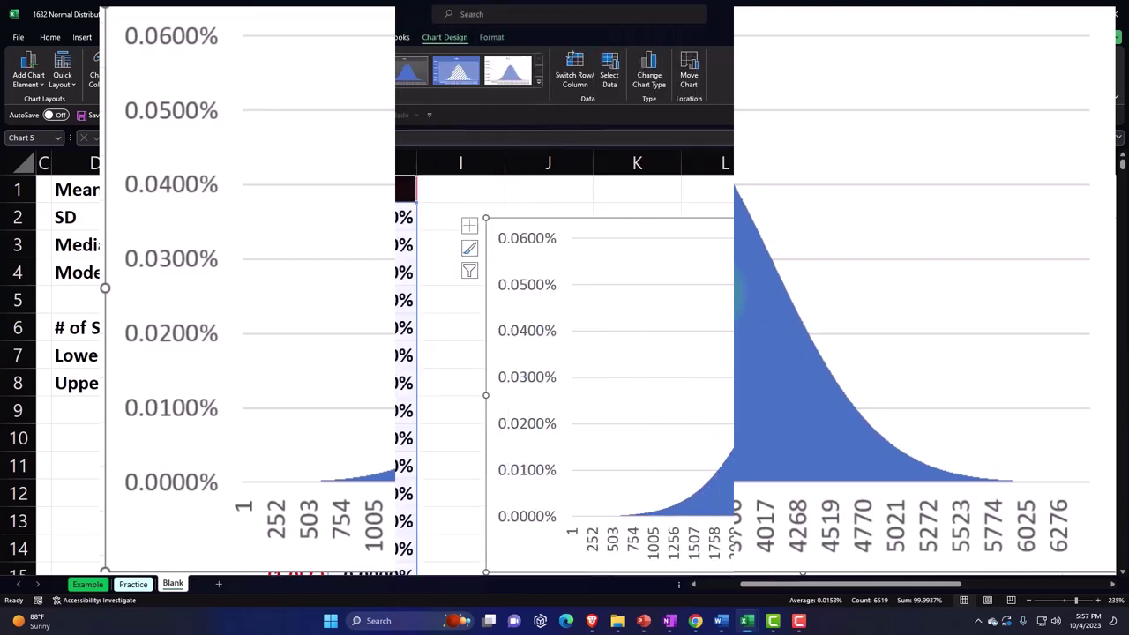
# Move the P(x) chart directly below the Calories histogram, starting in column P near row 16.
pyautogui.moveTo(842, 582); pyautogui.dragTo(908, 598)
pyautogui.moveTo(390, 241); pyautogui.dragTo(820, 410)
pyautogui.moveTo(876, 594); pyautogui.dragTo(911, 594)
pyautogui.scroll(-2, 958, 479)
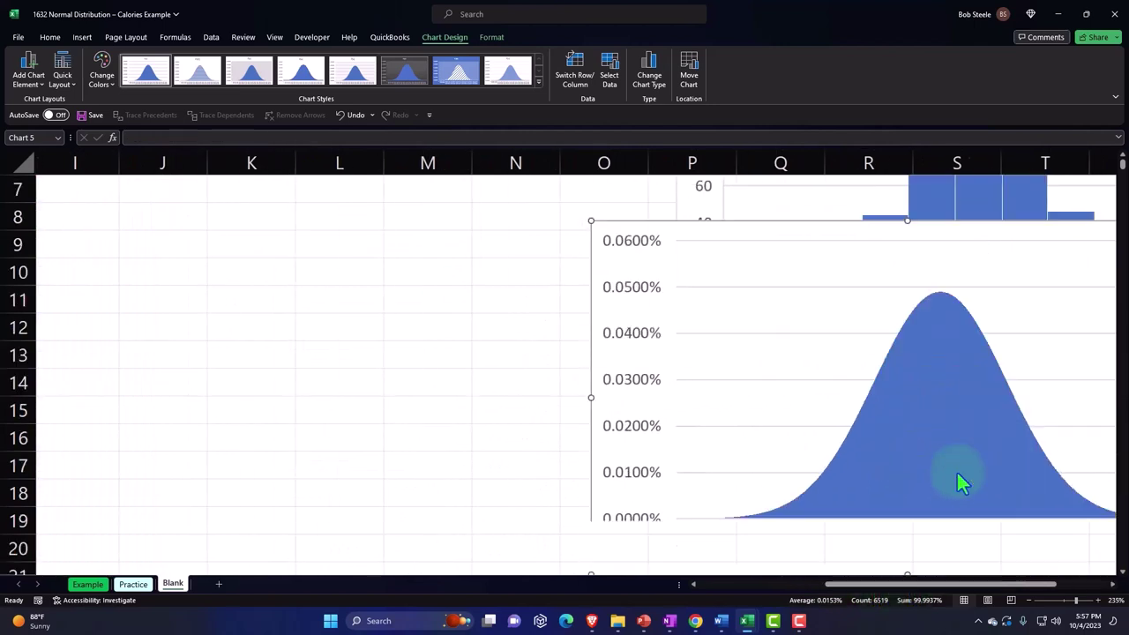
pyautogui.moveTo(667, 239); pyautogui.dragTo(758, 438)
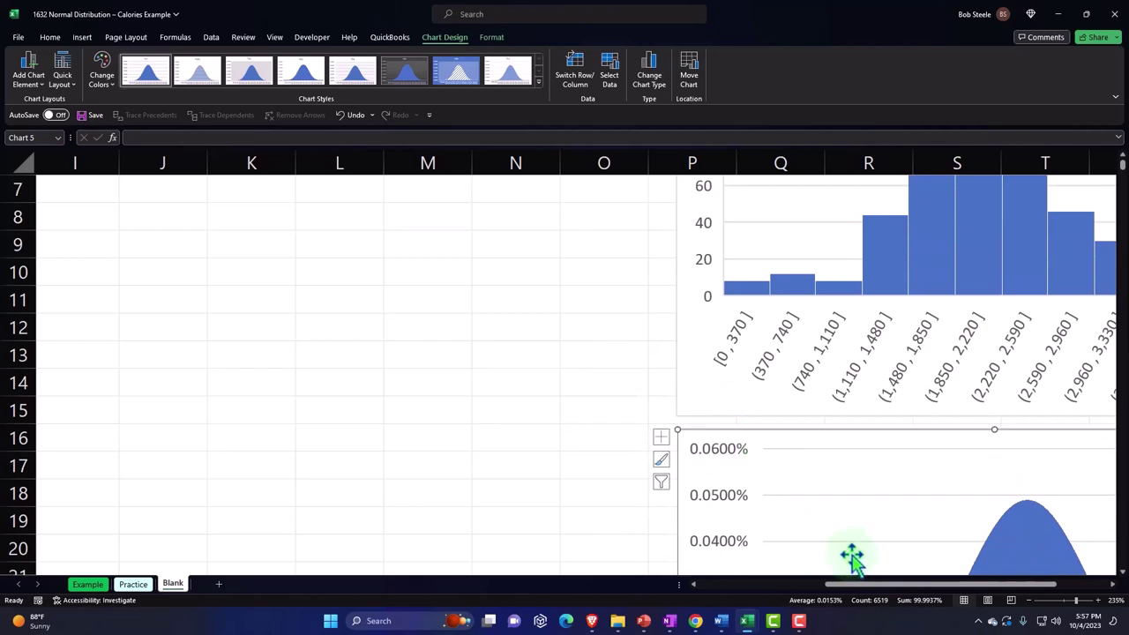
pyautogui.moveTo(863, 595); pyautogui.dragTo(775, 596)
pyautogui.scroll(2, 546, 372)
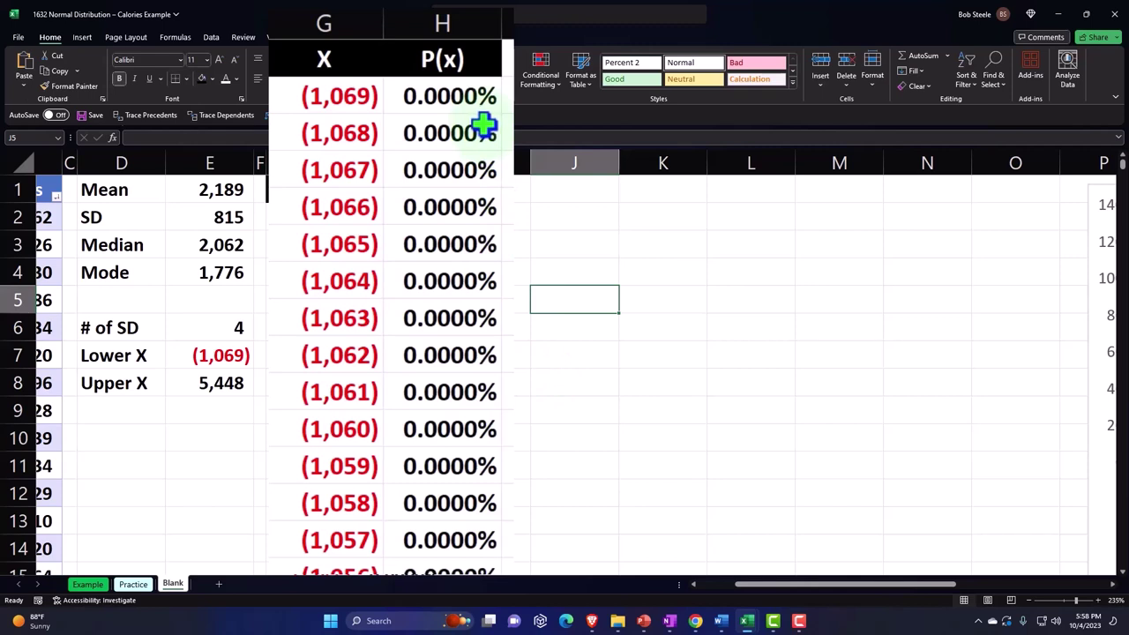
# Review the NORM.DIST formulas in column H from H2 to H7, along with the source calorie data.
pyautogui.click(458, 104)
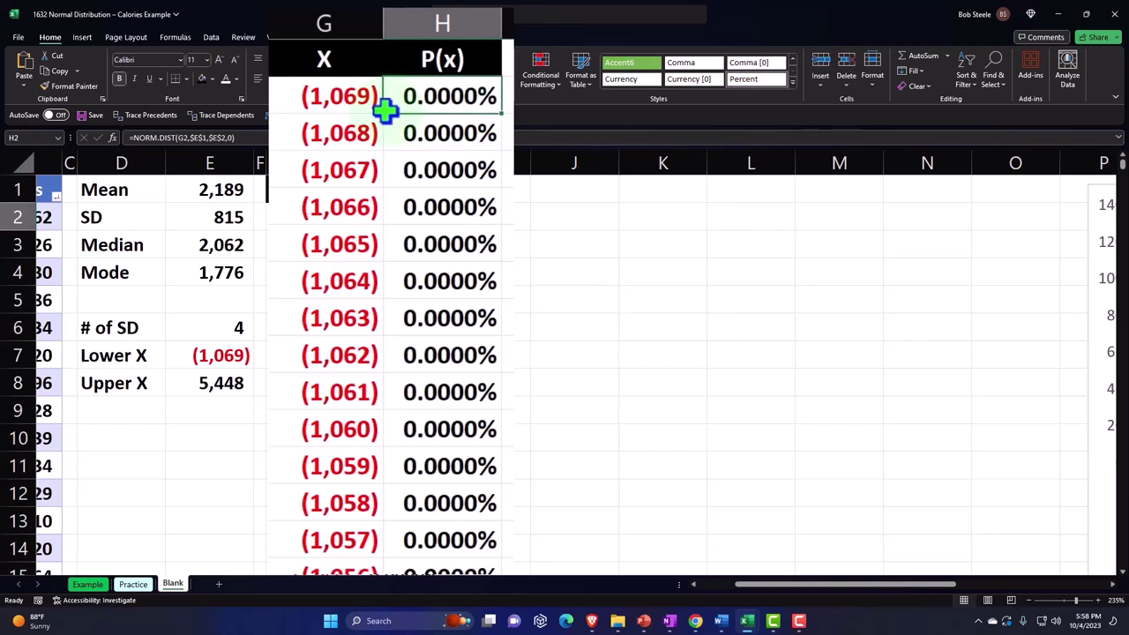
pyautogui.press('Down')
pyautogui.press('Down')
pyautogui.press('Down')
pyautogui.press('Down')
pyautogui.press('Down')
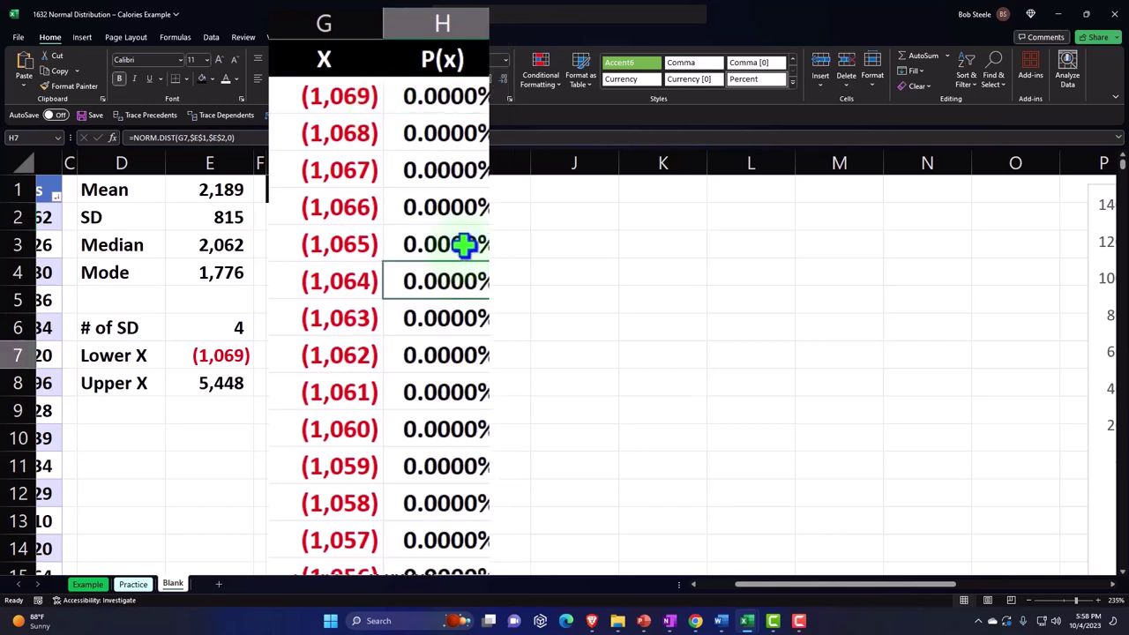
pyautogui.press('Left')
pyautogui.press('Left')
pyautogui.press('Left')
pyautogui.press('Left')
pyautogui.press('Left')
pyautogui.press('Left')
pyautogui.press('Left')
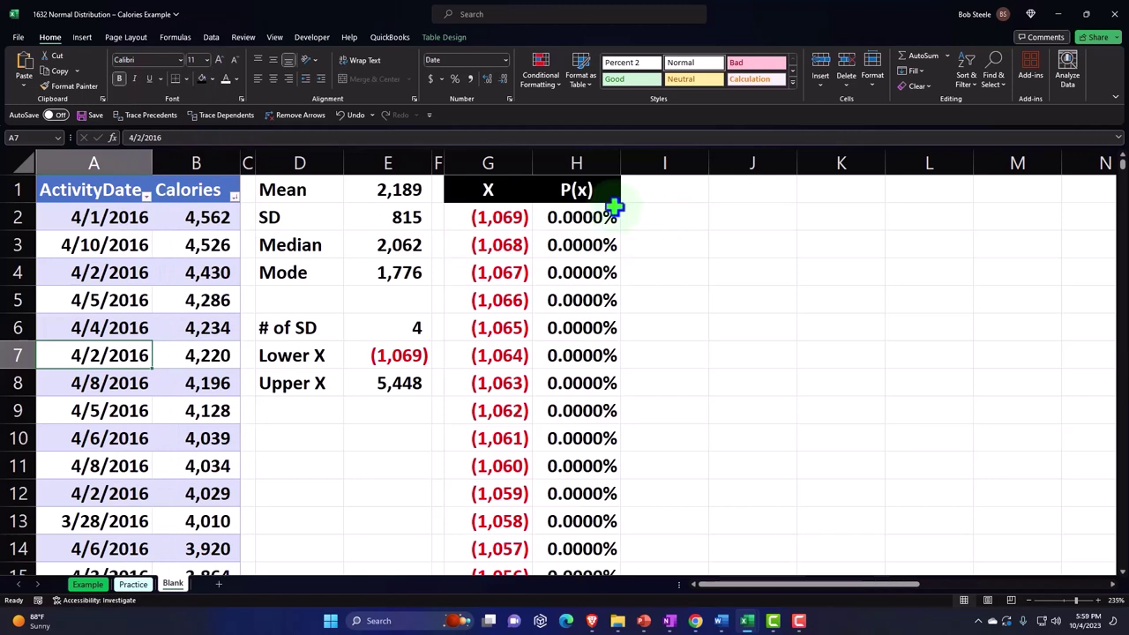
pyautogui.click(584, 188)
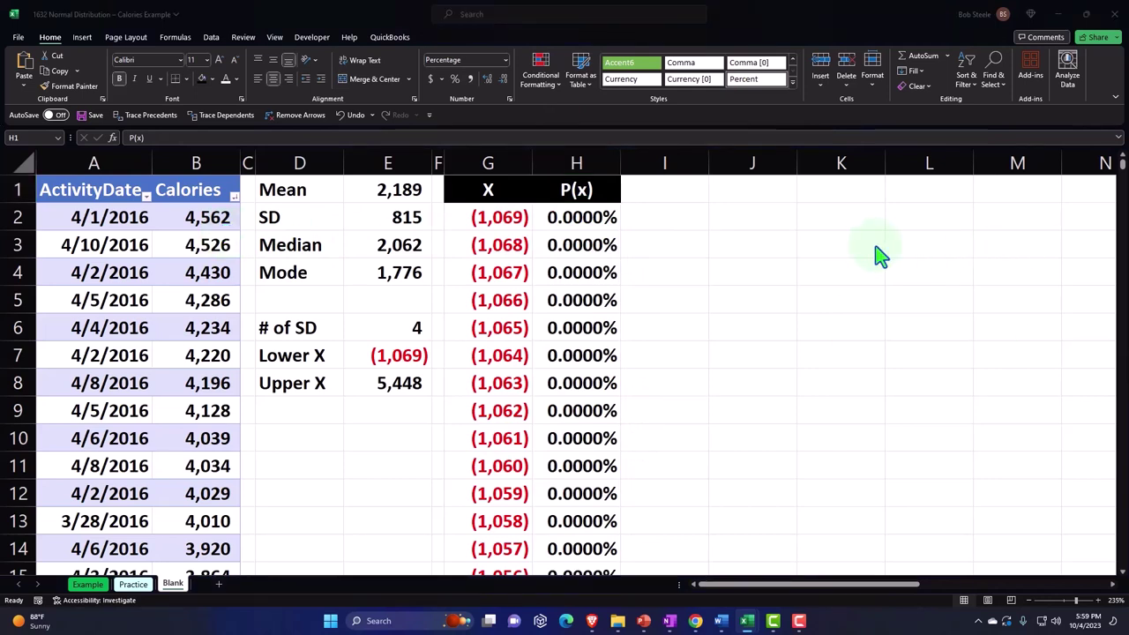
pyautogui.click(624, 188)
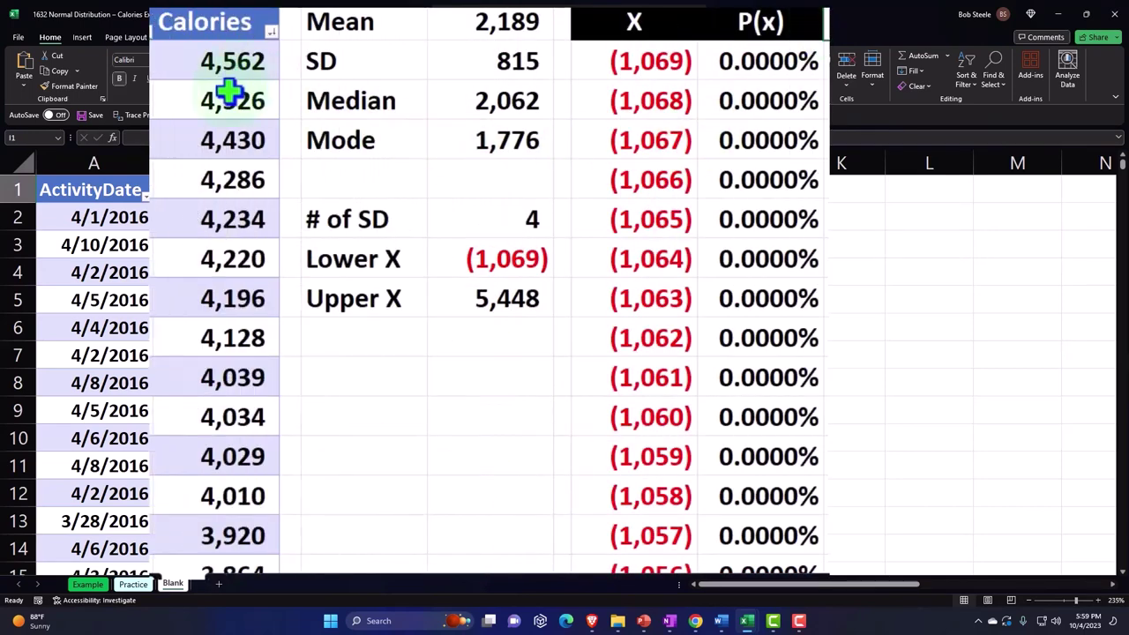
# Label D10 Count and enter a COUNT formula for Table2[Calories] in E10.
pyautogui.click(305, 436)
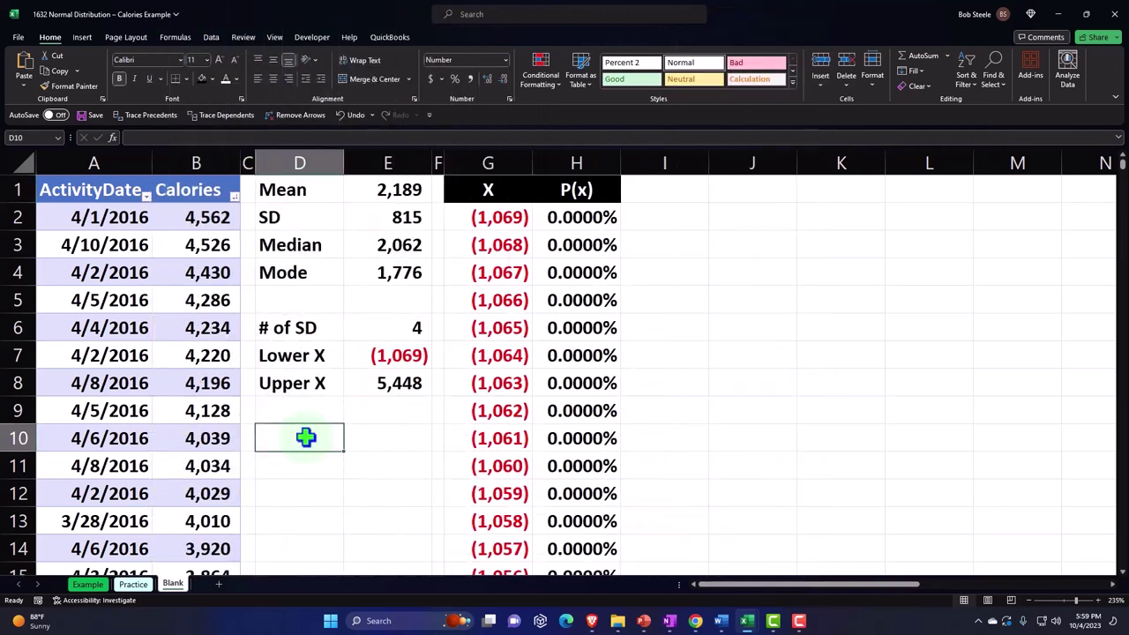
pyautogui.write('cO')
pyautogui.press('BackSpace')
pyautogui.press('BackSpace')
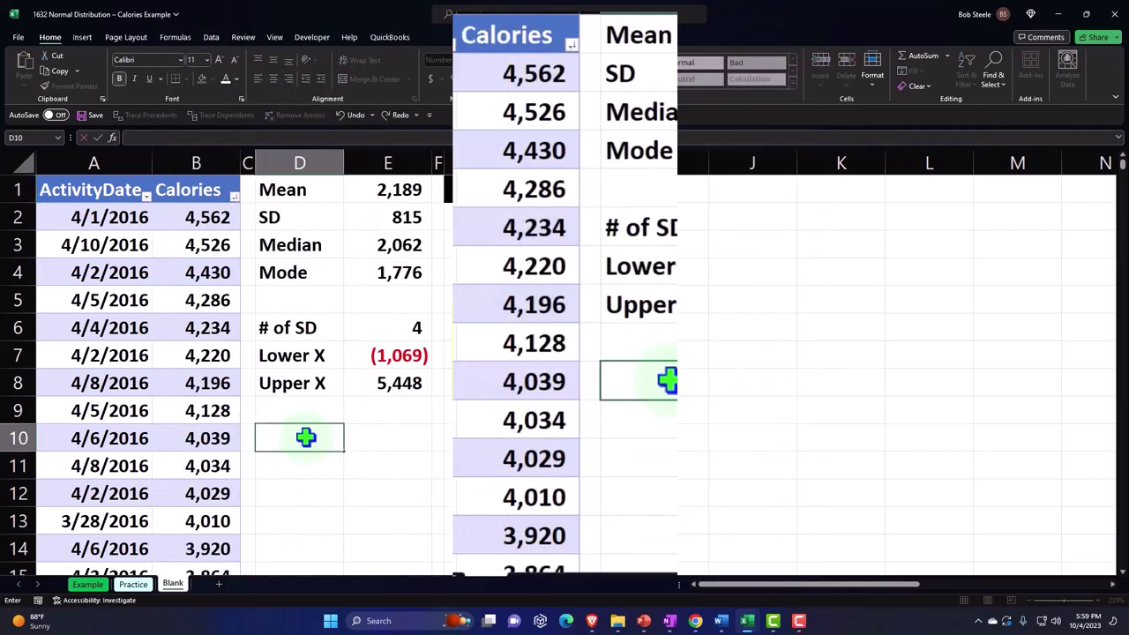
pyautogui.write('Count')
pyautogui.press('Tab')
pyautogui.write('=')
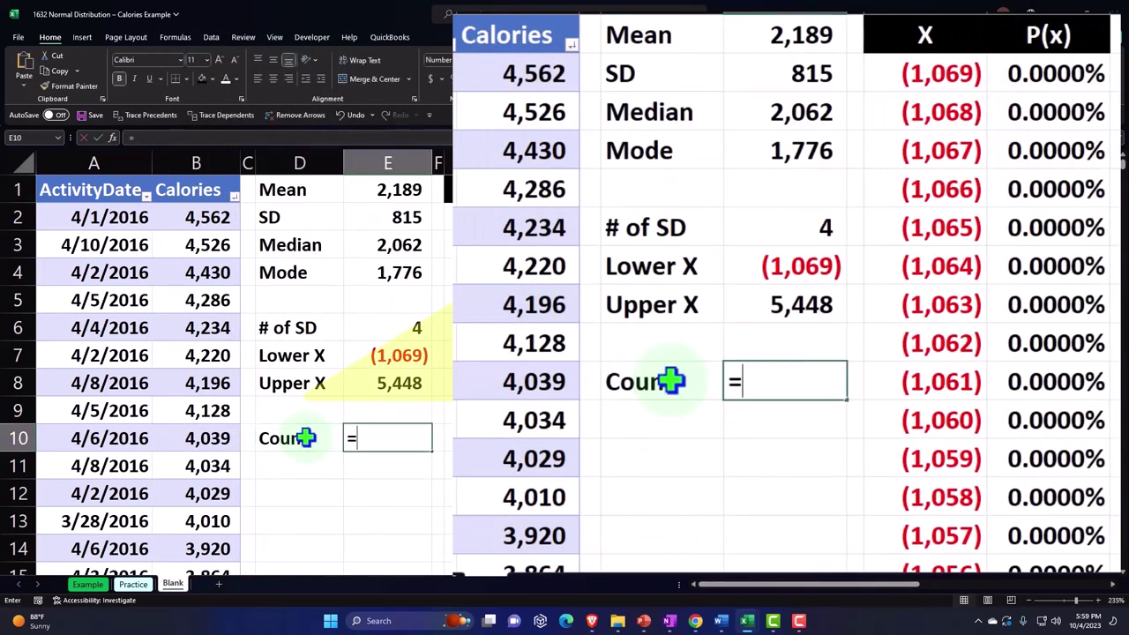
pyautogui.write('count')
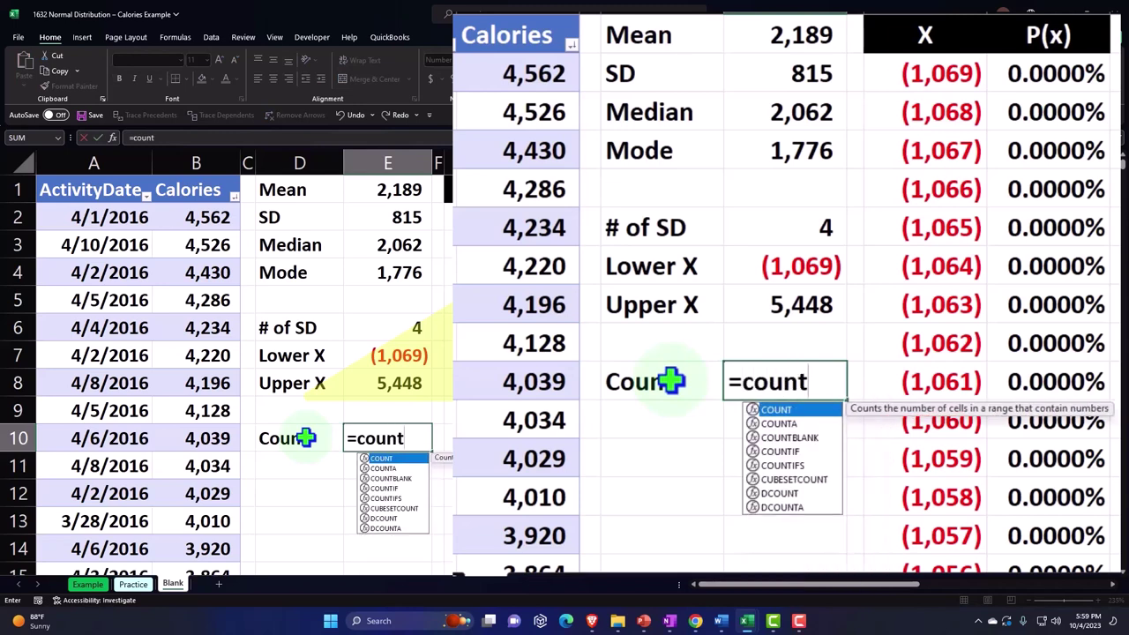
pyautogui.write('(')
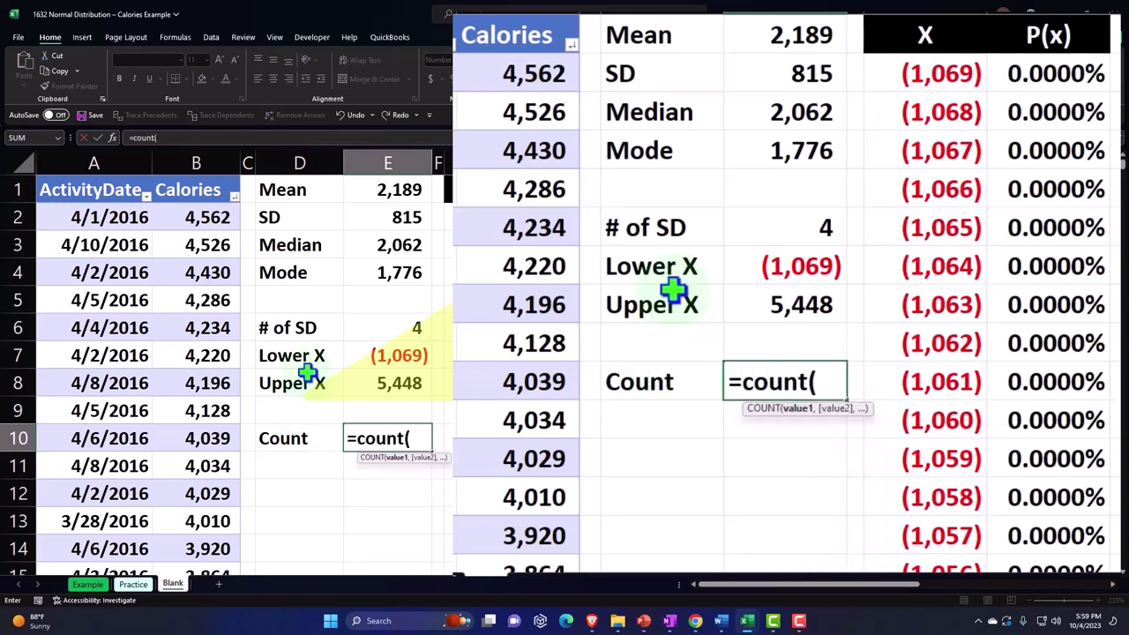
pyautogui.click(196, 175)
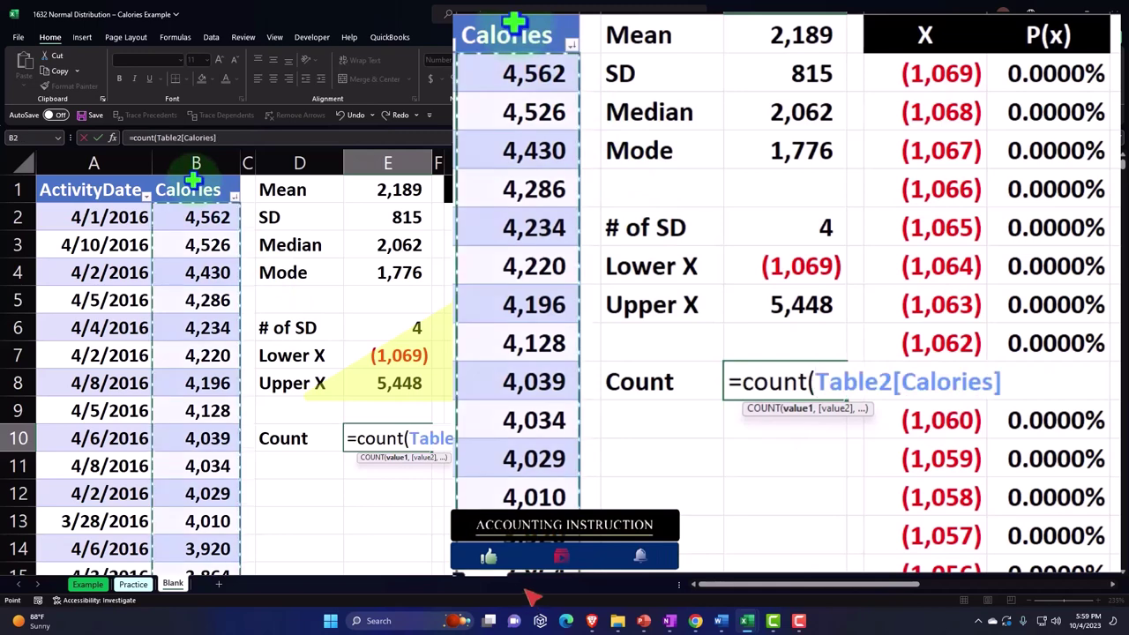
pyautogui.press('Return')
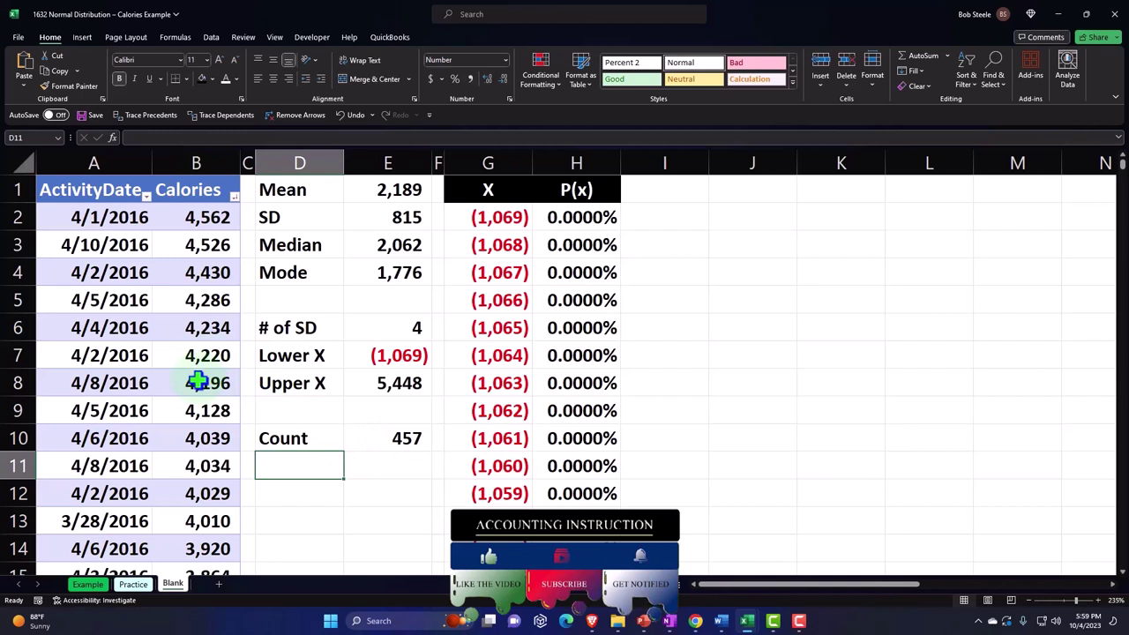
# Add the column heading P(x)*Count in I1.
pyautogui.click(649, 186)
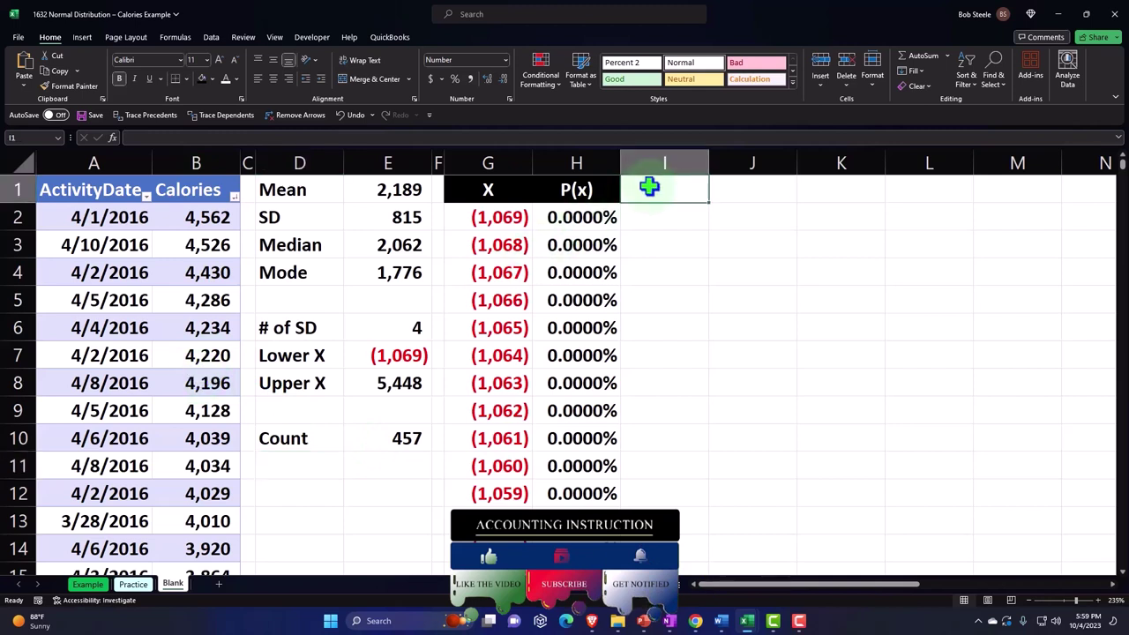
pyautogui.write('P')
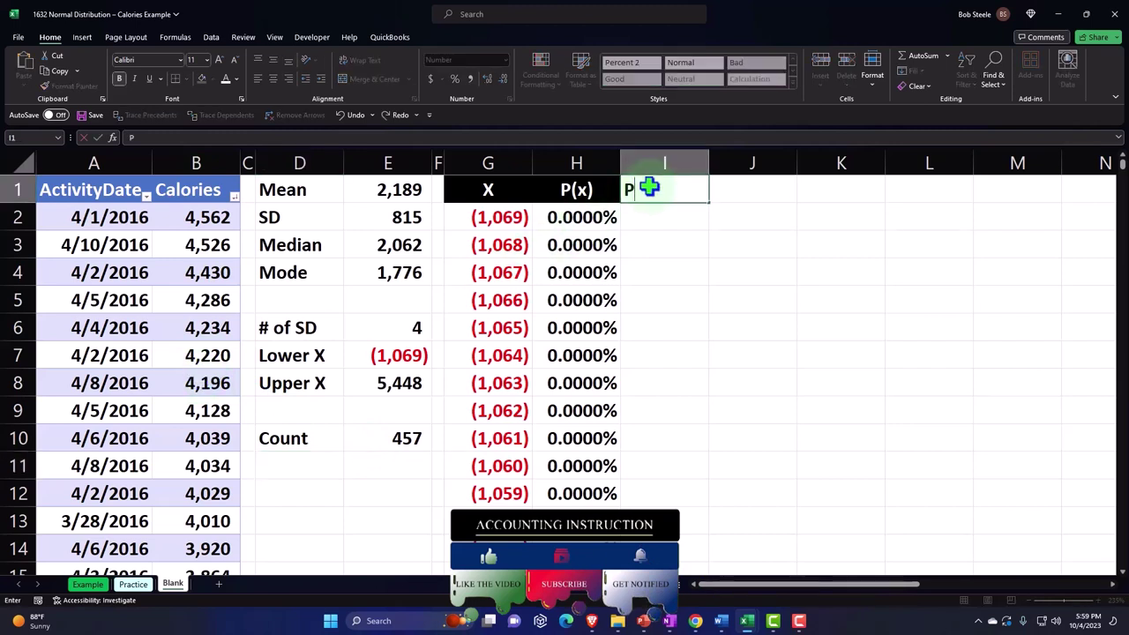
pyautogui.write('(x')
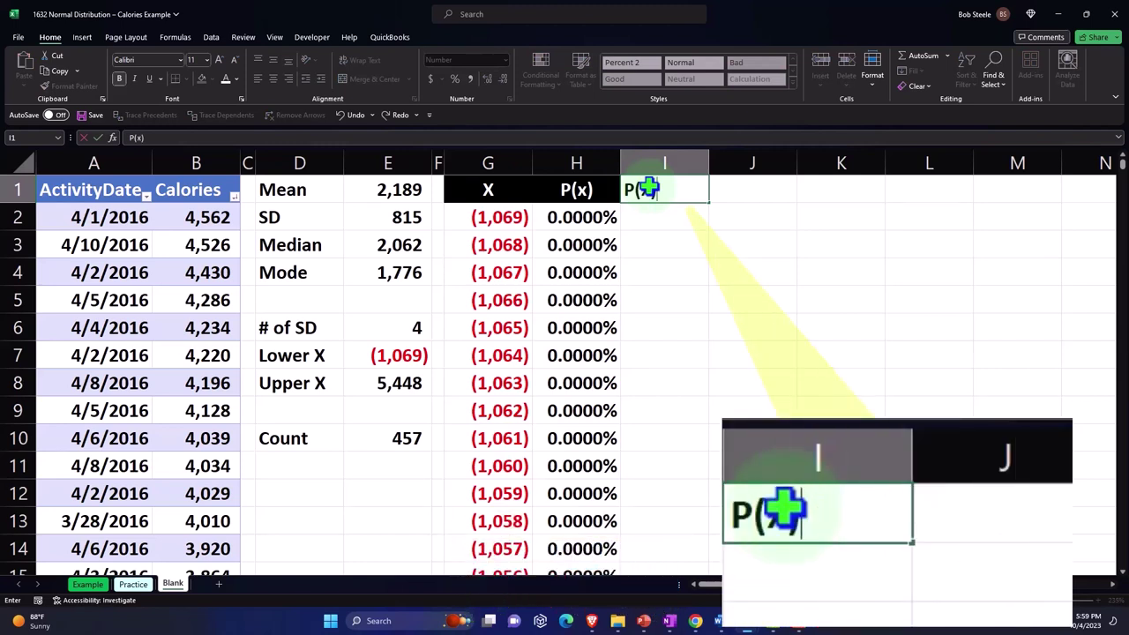
pyautogui.write(')*')
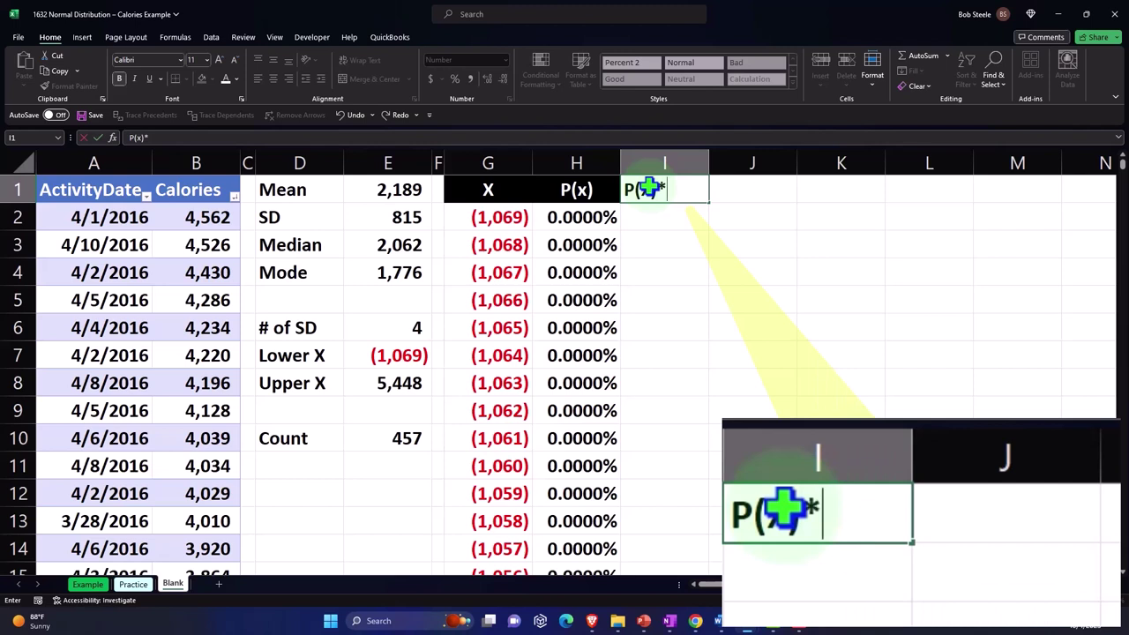
pyautogui.write('Count')
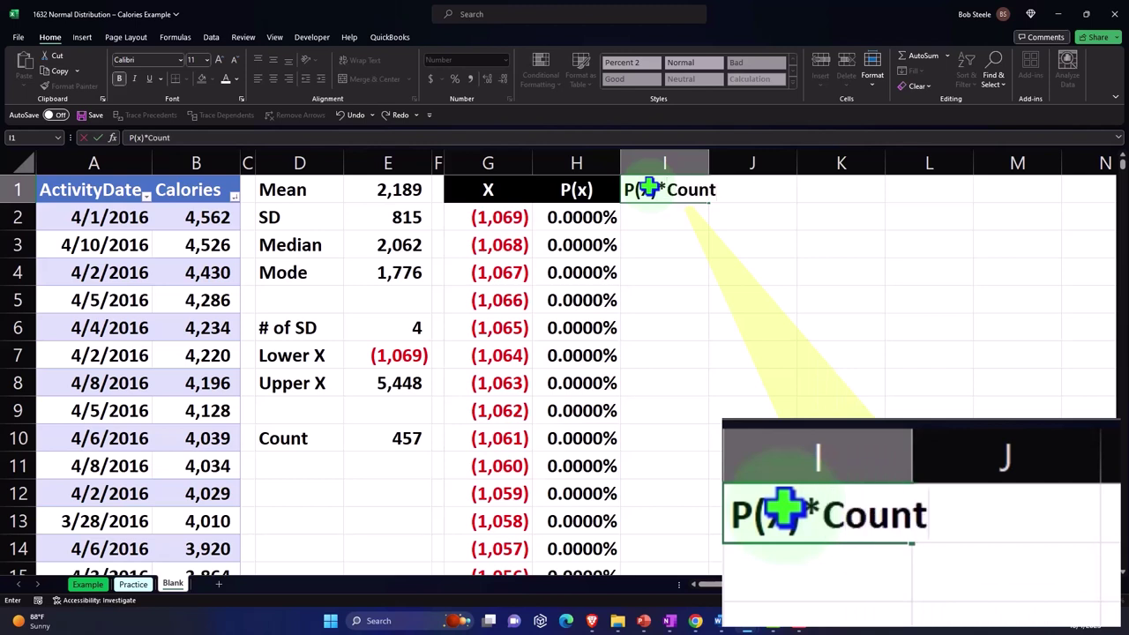
pyautogui.press('Return')
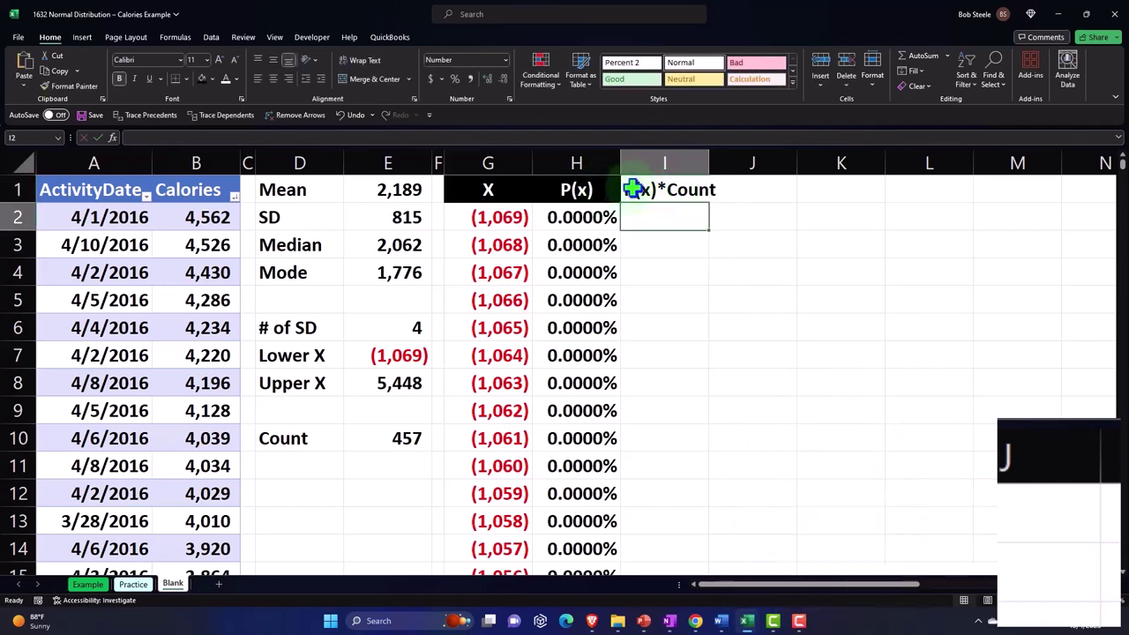
# Format heading I1 with a black fill, white font and wrapped text to match the neighbouring headings.
pyautogui.press('Up')
pyautogui.click(201, 81)
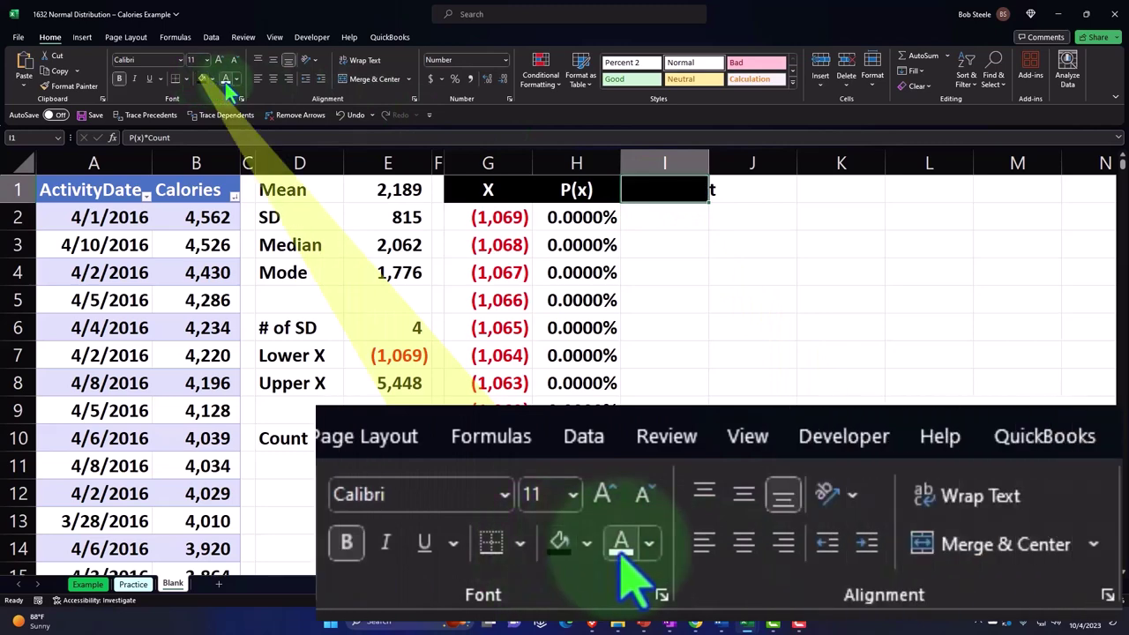
pyautogui.click(225, 79)
pyautogui.click(355, 60)
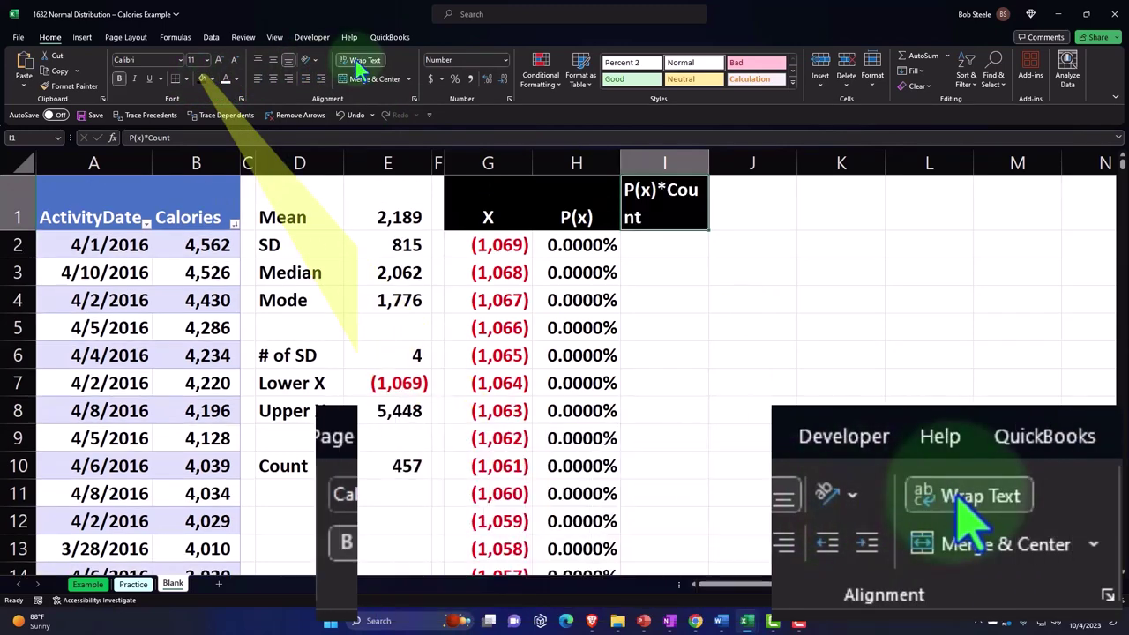
# Insert a line break before Count in heading I1 and centre the heading.
pyautogui.doubleClick(659, 189)
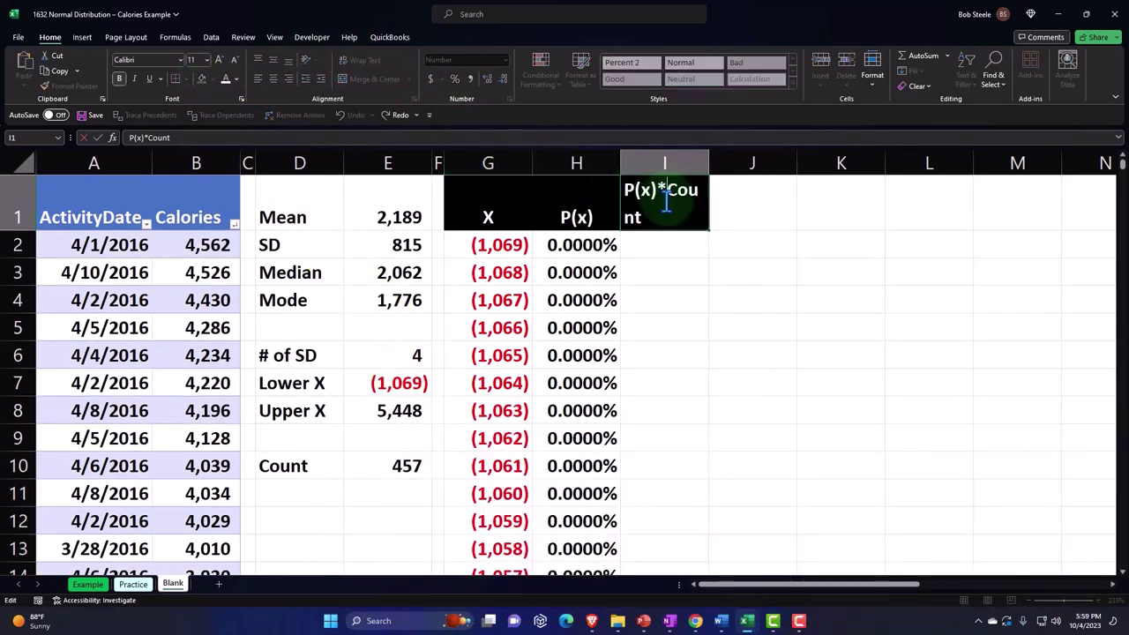
pyautogui.hotkey('alt', 'Return')
pyautogui.press('Return')
pyautogui.click(664, 198)
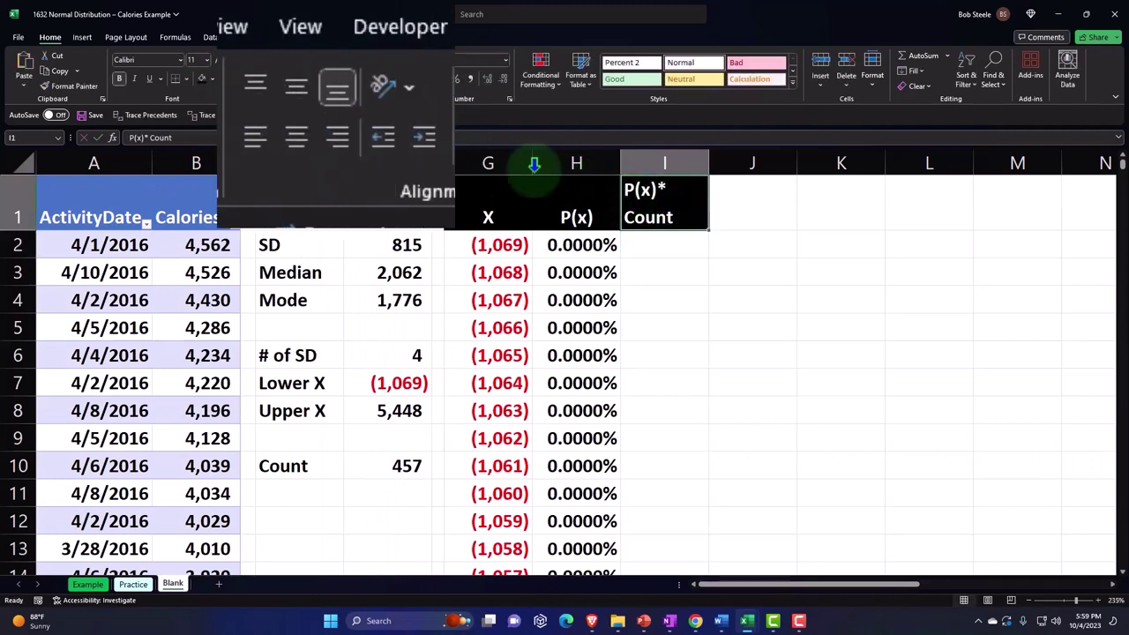
pyautogui.click(303, 142)
# Enter the formula =$E$10*H2 in I2 to multiply the count by the first P(x) value.
pyautogui.click(663, 253)
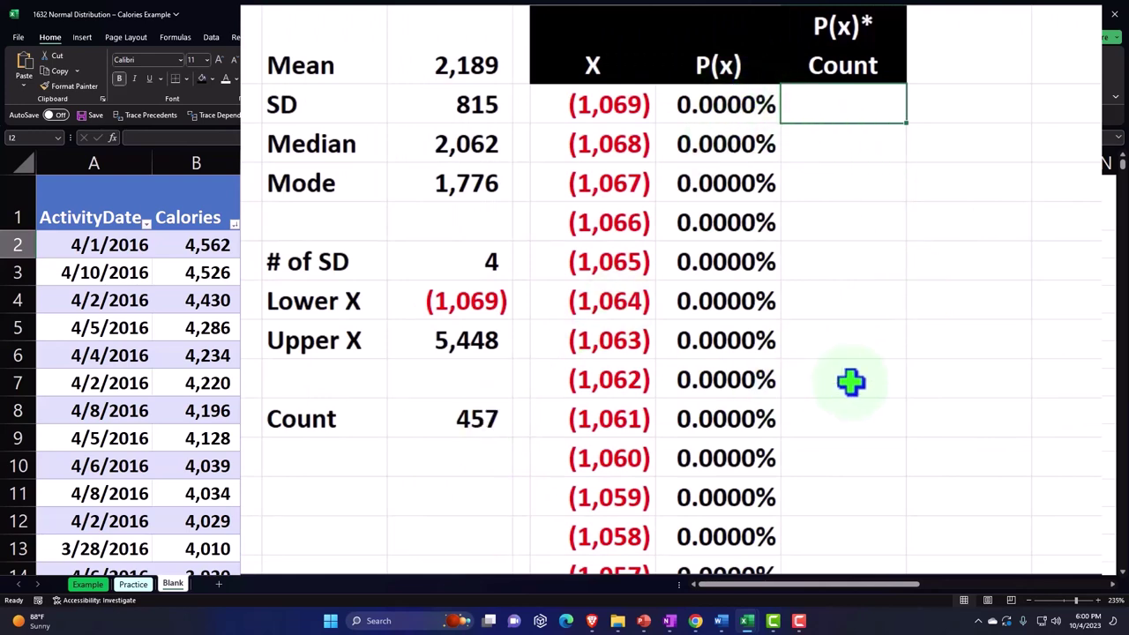
pyautogui.write('=')
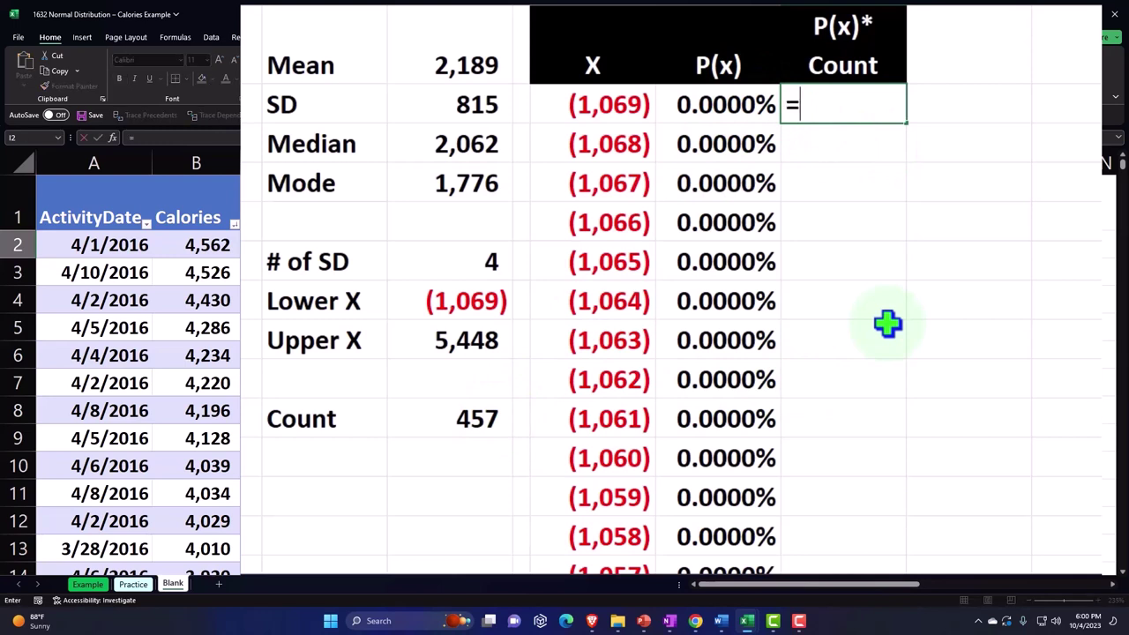
pyautogui.press('Left')
pyautogui.press('Left')
pyautogui.press('Left')
pyautogui.press('Down')
pyautogui.press('Down')
pyautogui.press('Down')
pyautogui.press('Down')
pyautogui.press('Down')
pyautogui.press('Down')
pyautogui.press('Down')
pyautogui.press('Down')
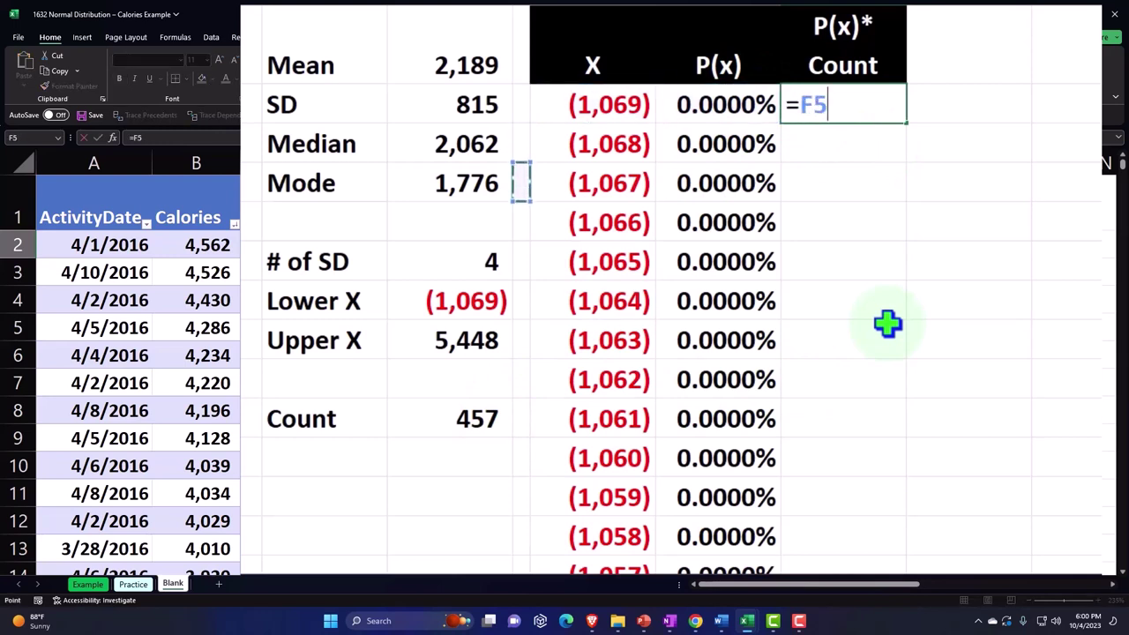
pyautogui.press('Left')
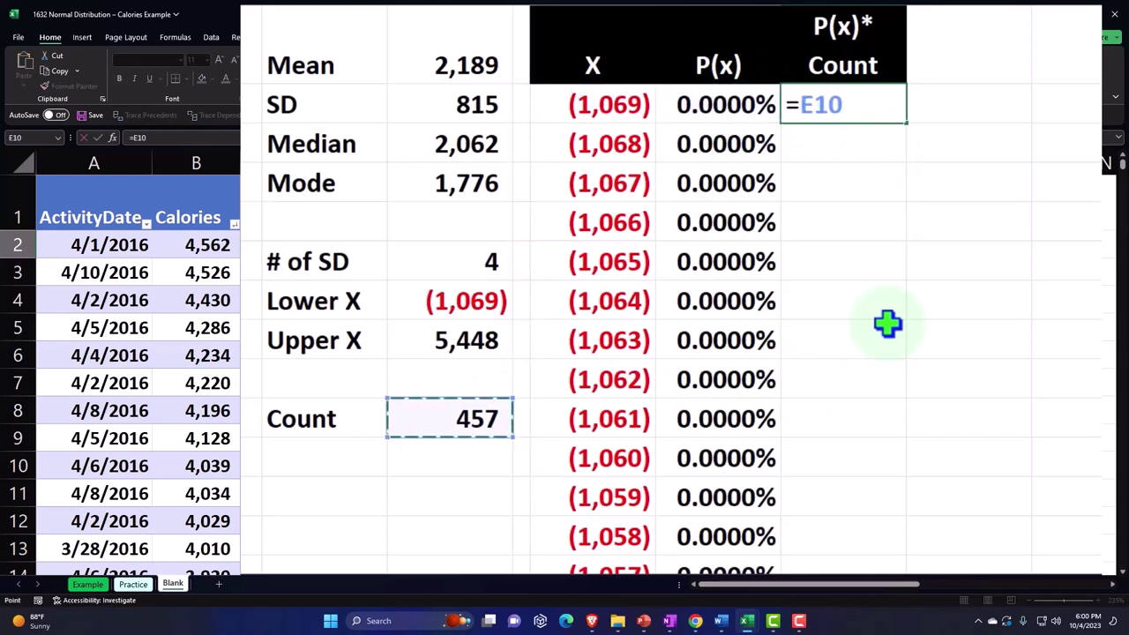
pyautogui.press('F4')
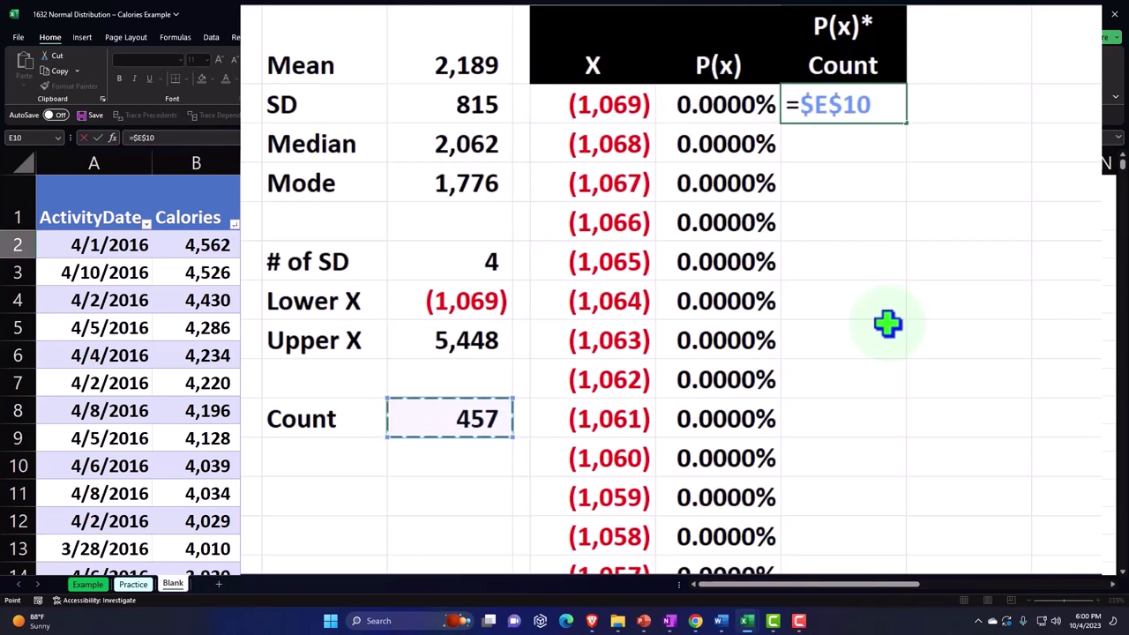
pyautogui.write('*')
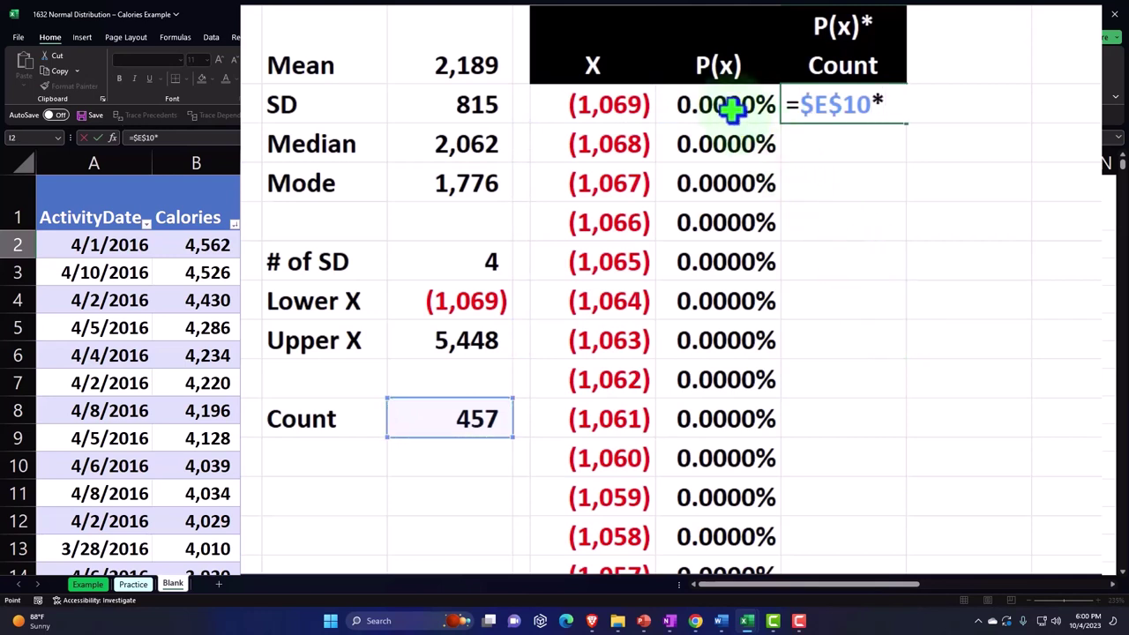
pyautogui.click(731, 107)
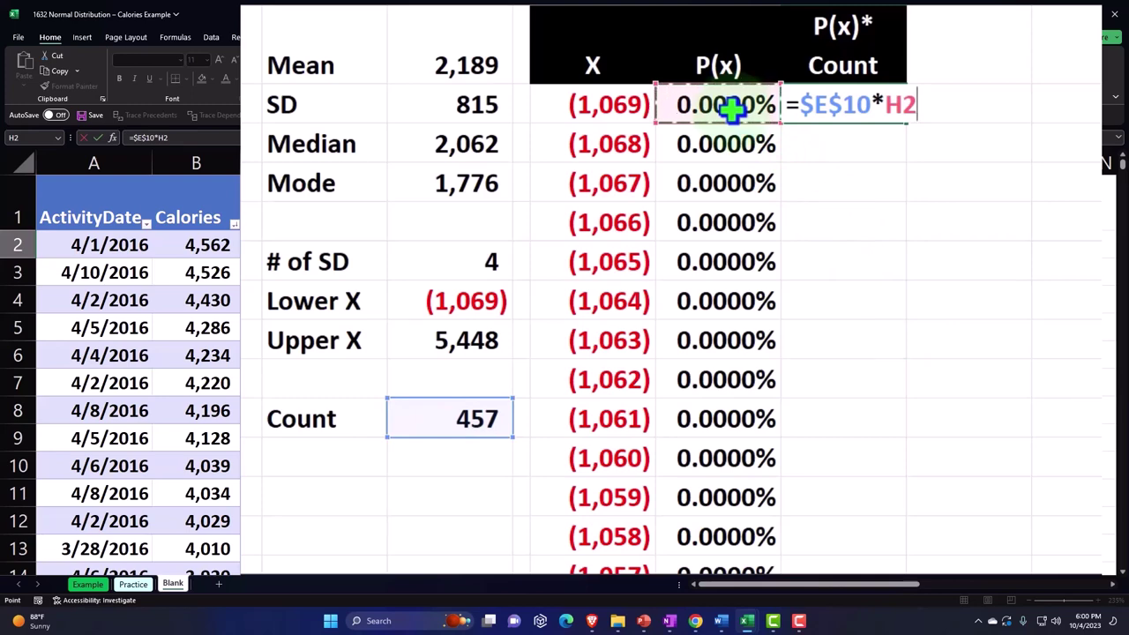
pyautogui.press('Return')
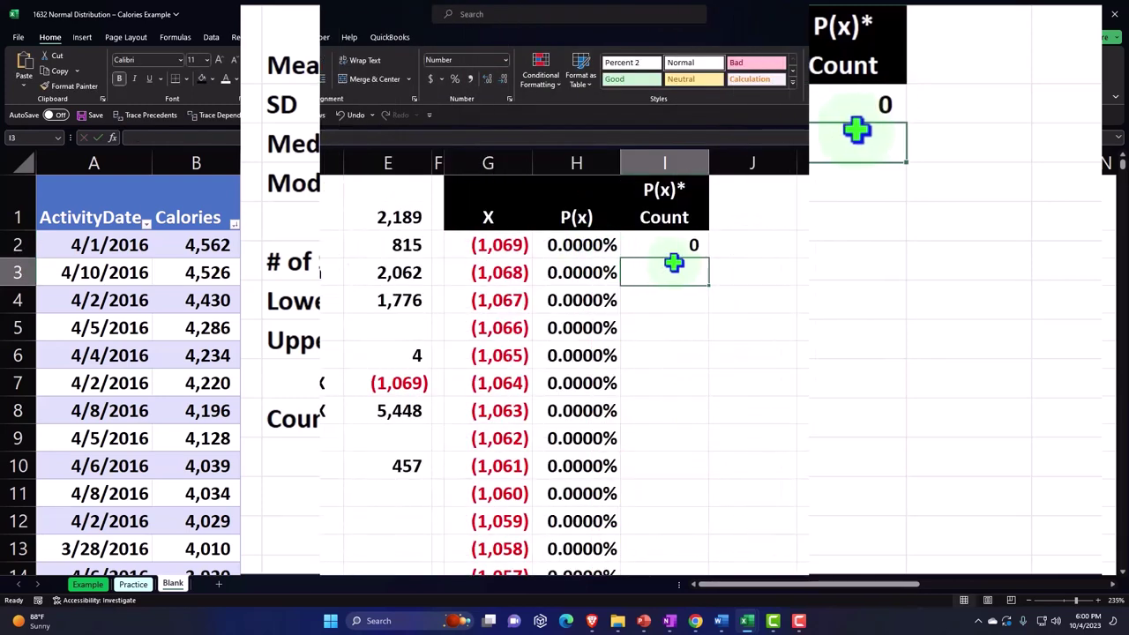
# Format I2 to show five decimal places and fill its formula down the P(x)*Count column.
pyautogui.click(884, 107)
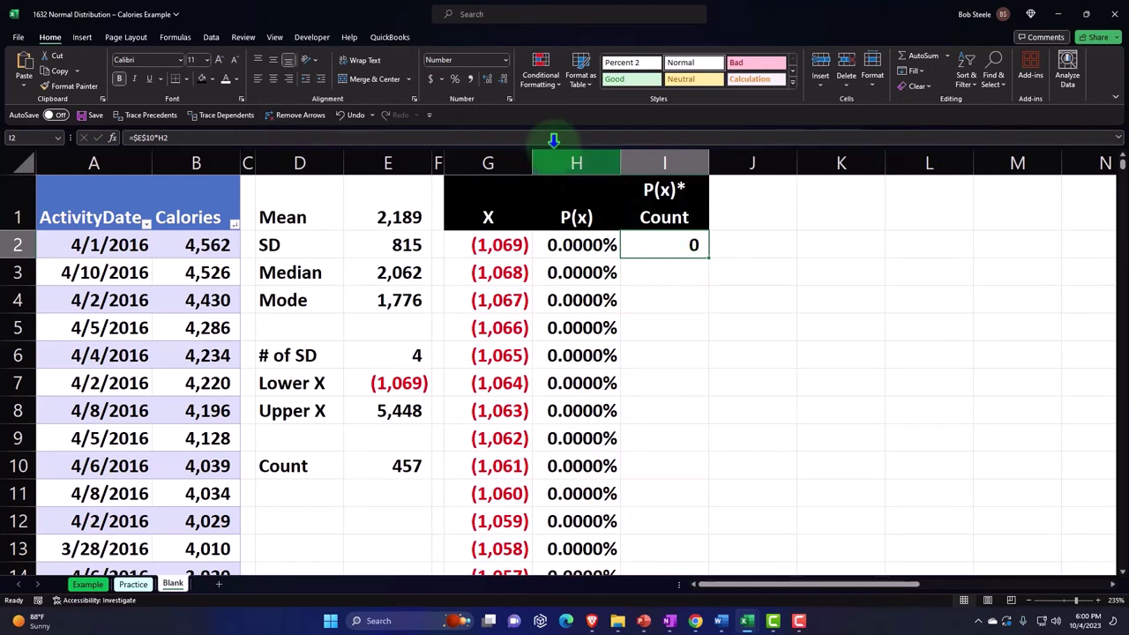
pyautogui.click(477, 79)
pyautogui.click(477, 80)
pyautogui.click(477, 79)
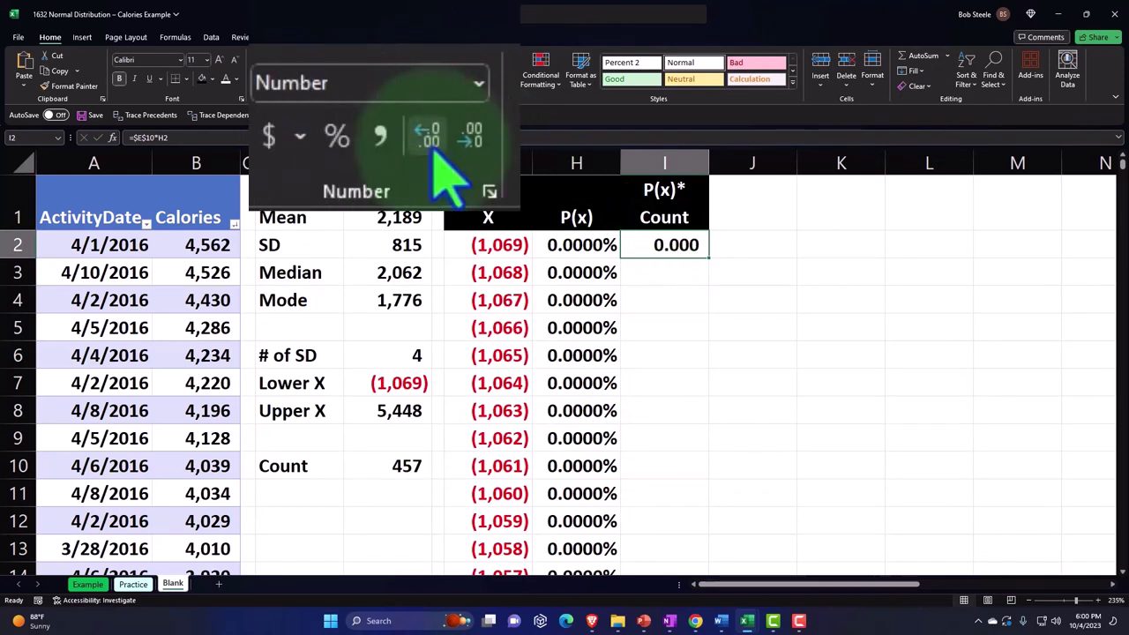
pyautogui.click(477, 79)
pyautogui.click(477, 79)
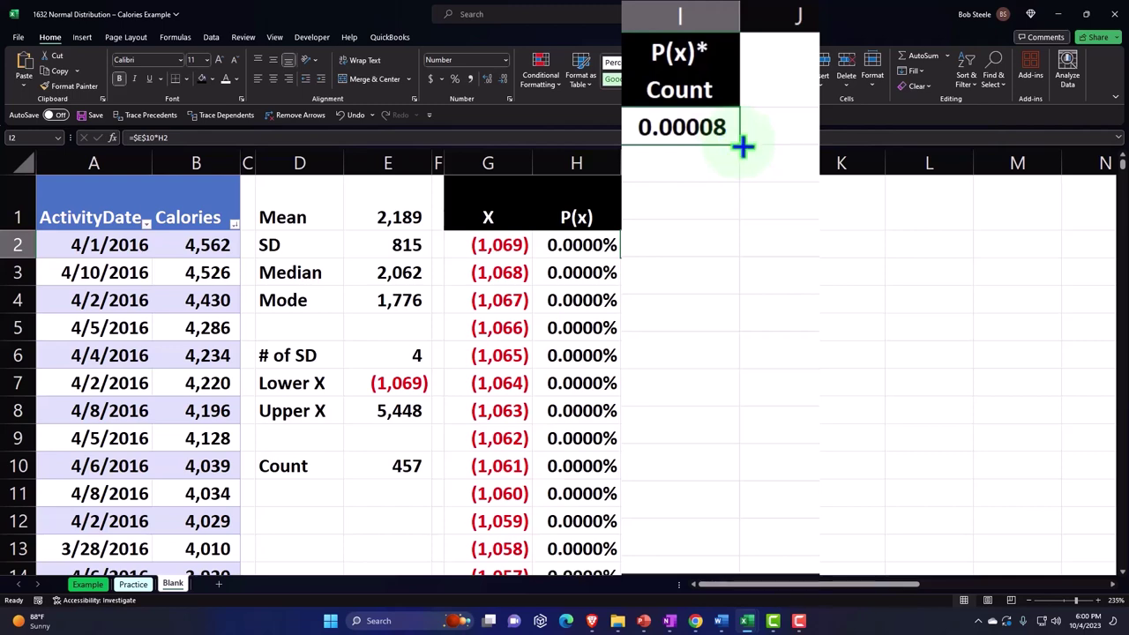
pyautogui.doubleClick(741, 146)
# Examine how the P(x)*Count values in column I change as X increases, and return to the start of the sheet.
pyautogui.scroll(-20, 754, 222)
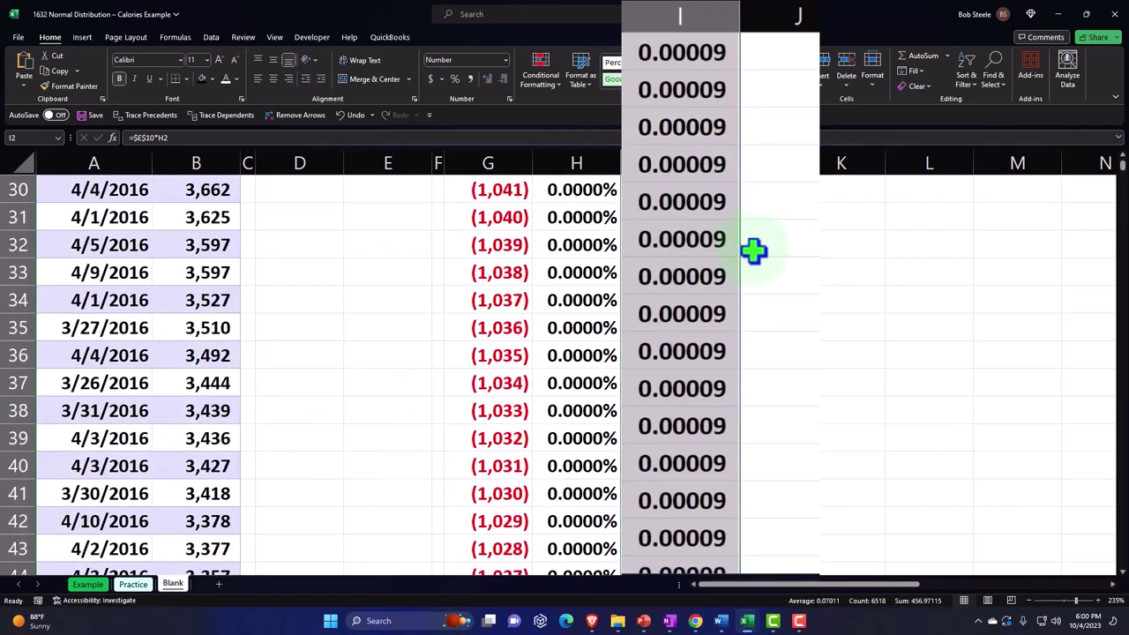
pyautogui.scroll(-20, 753, 296)
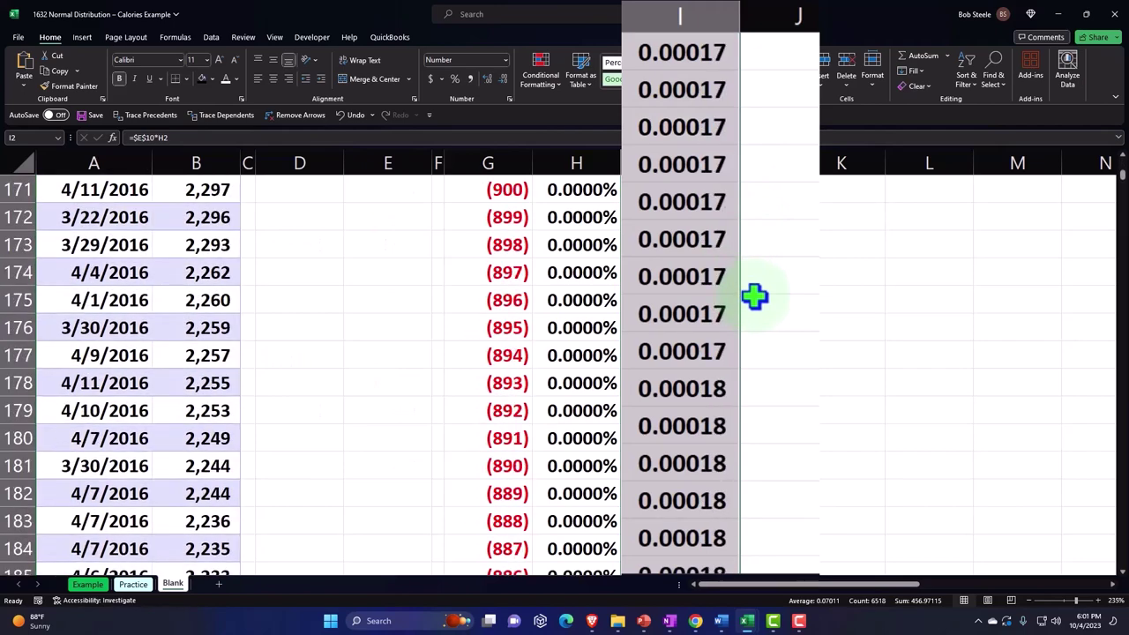
pyautogui.scroll(-20, 754, 296)
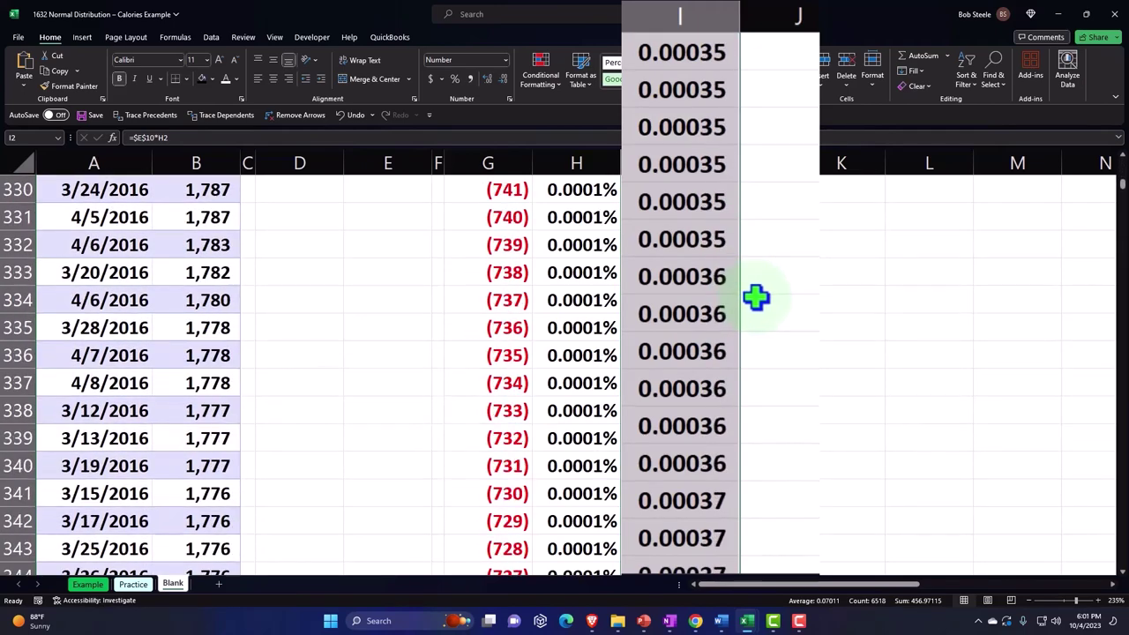
pyautogui.scroll(-20, 755, 299)
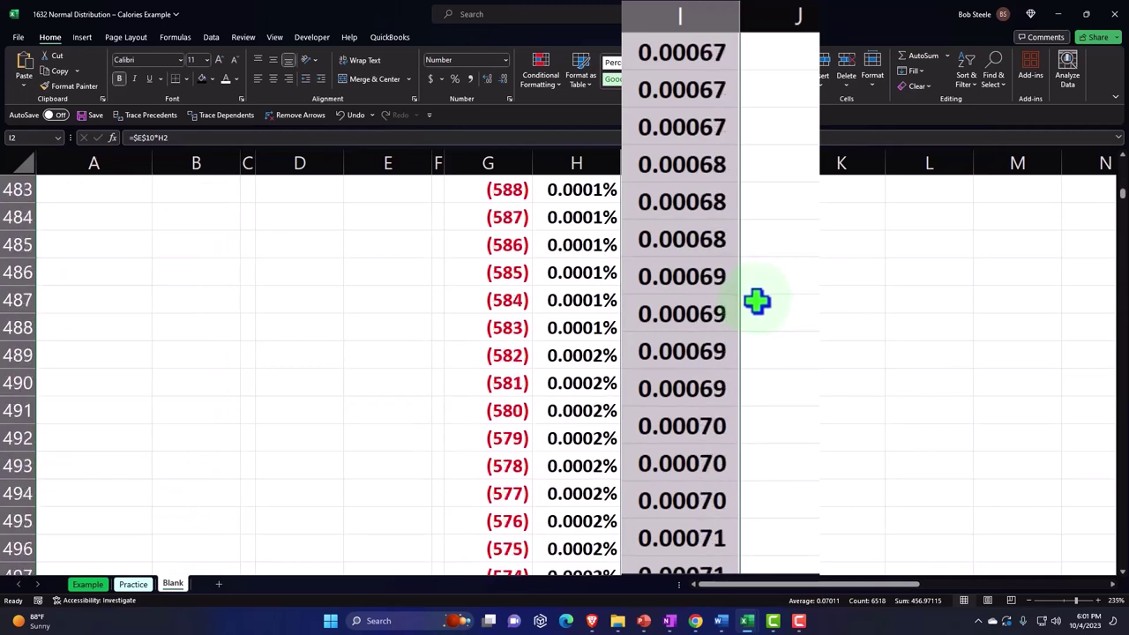
pyautogui.scroll(-14, 758, 314)
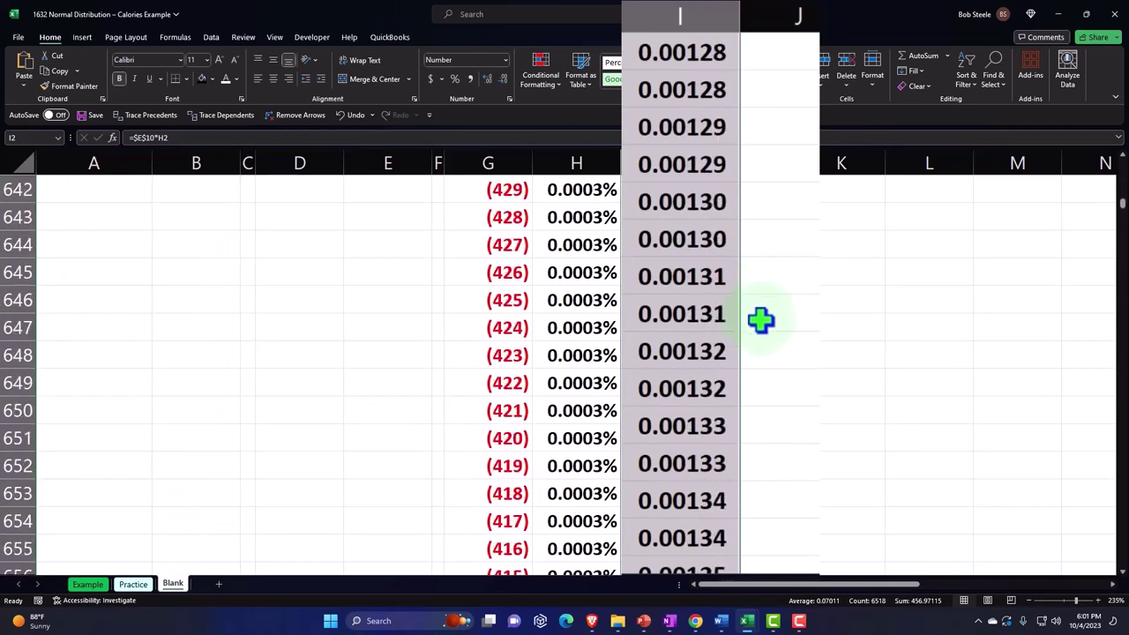
pyautogui.scroll(-20, 760, 321)
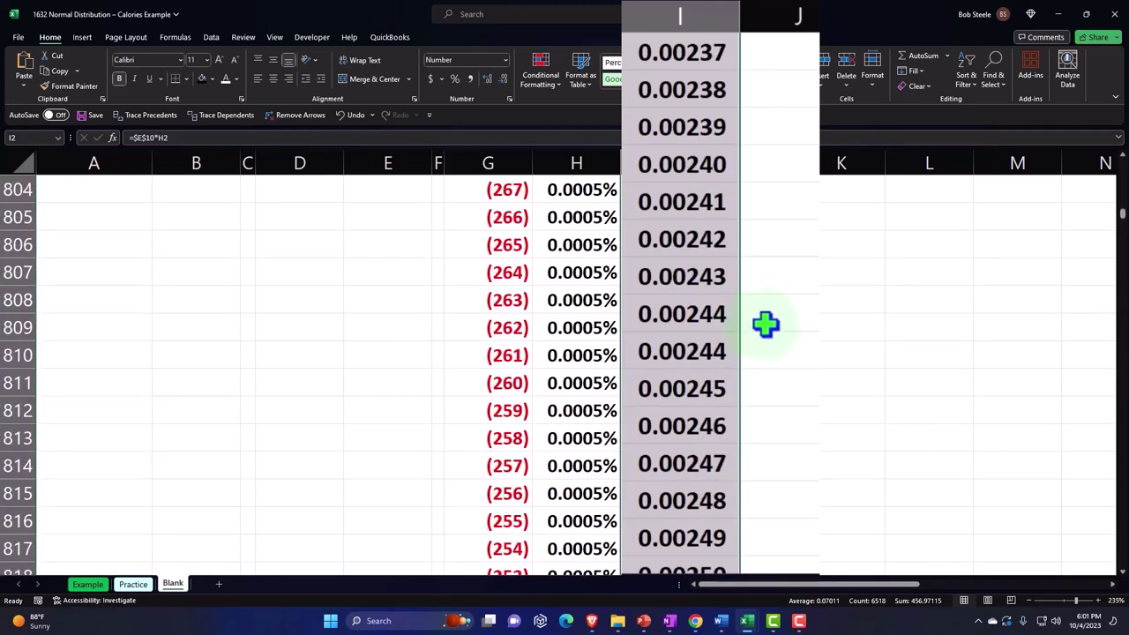
pyautogui.scroll(-20, 768, 323)
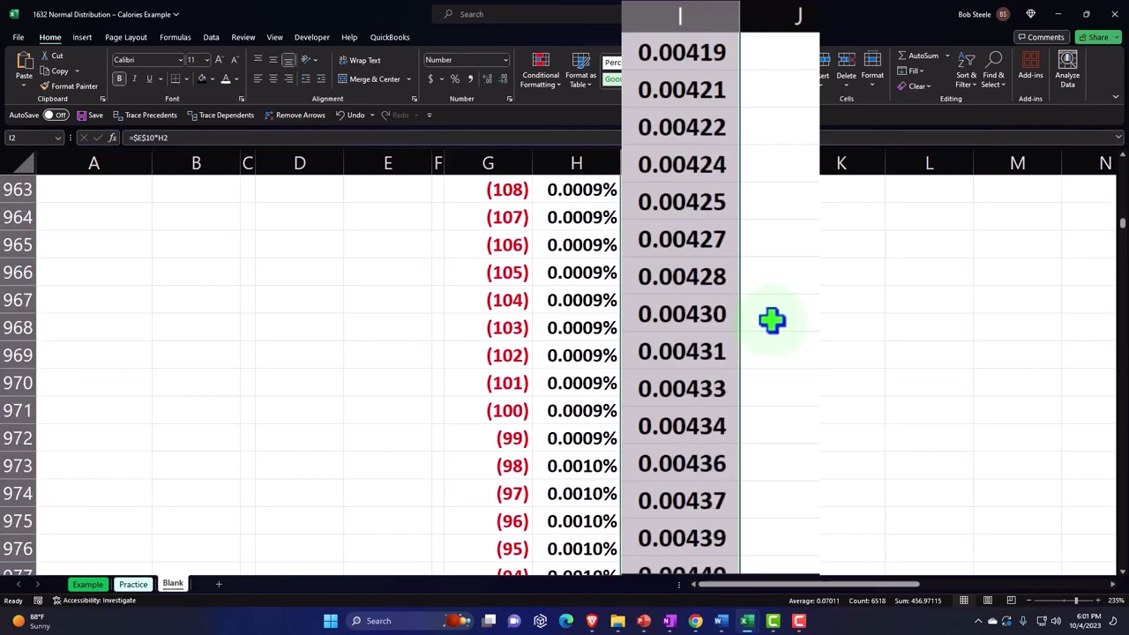
pyautogui.scroll(-20, 773, 322)
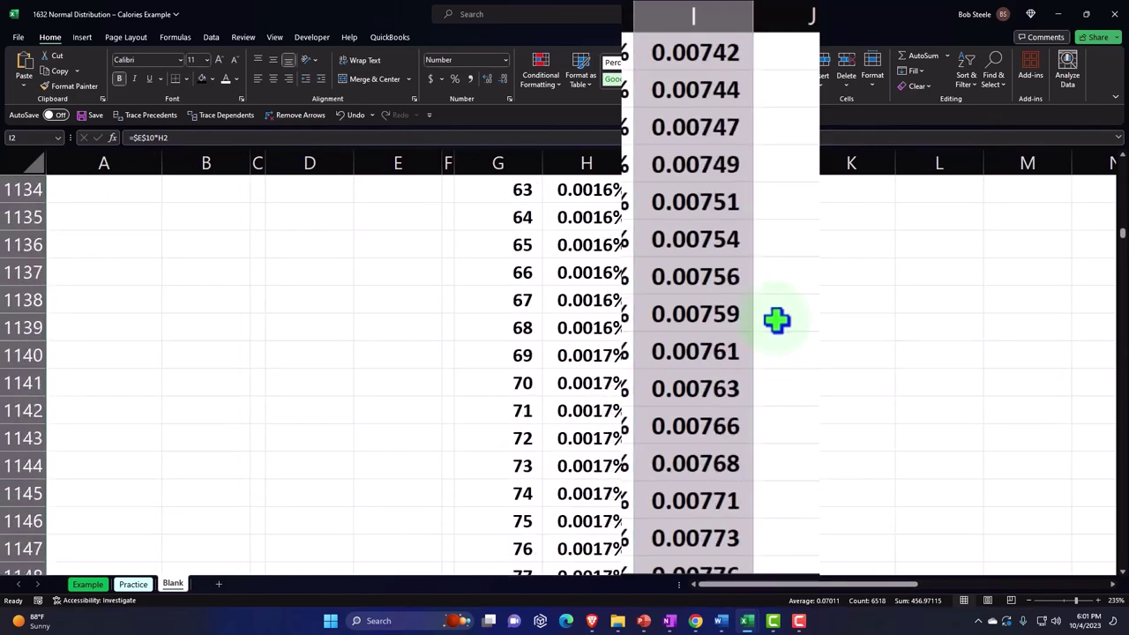
pyautogui.scroll(-20, 782, 322)
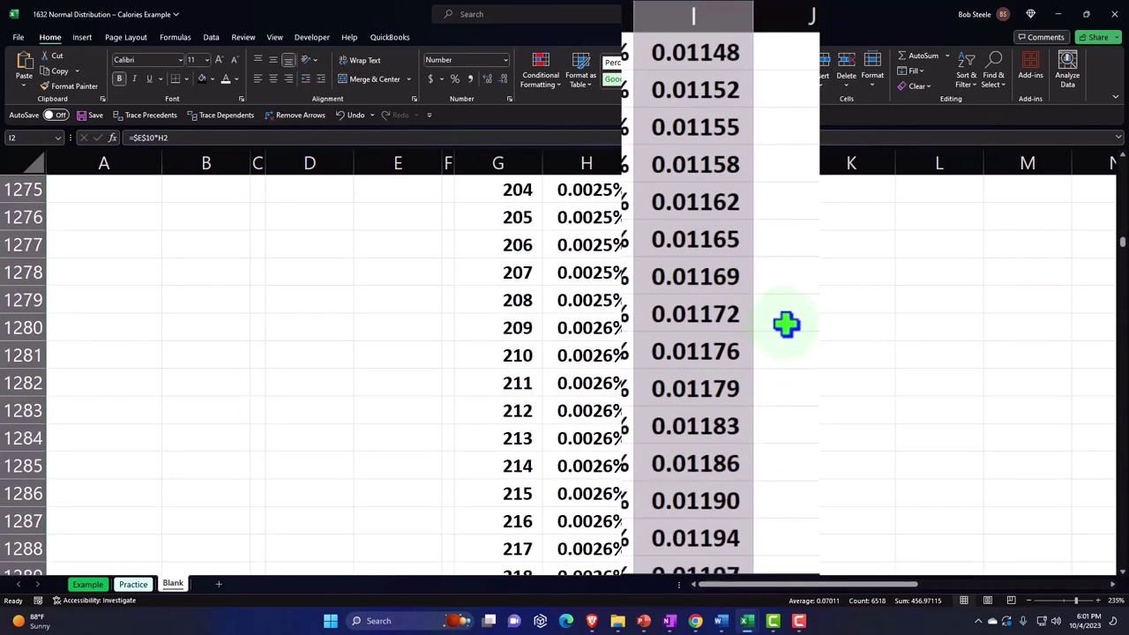
pyautogui.scroll(-20, 784, 323)
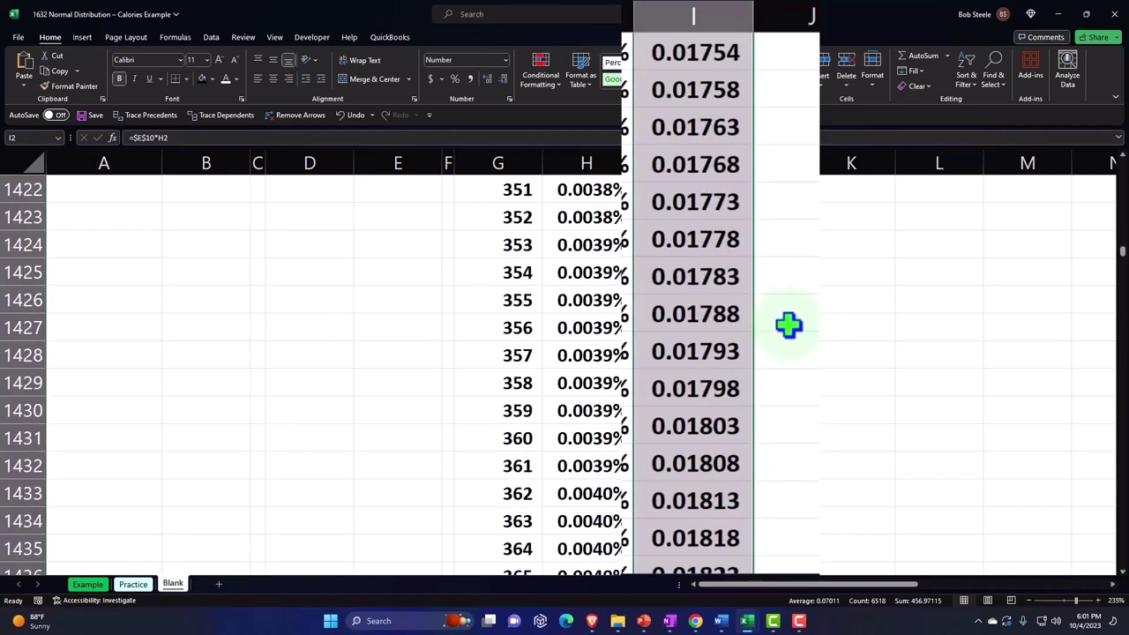
pyautogui.scroll(-20, 750, 397)
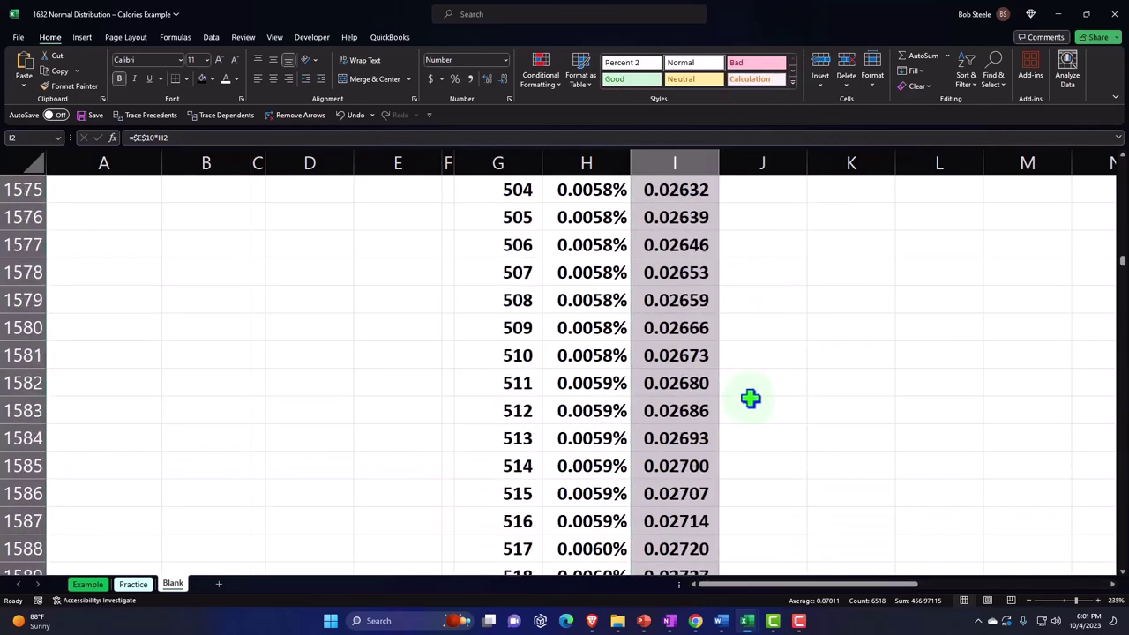
pyautogui.scroll(-20, 749, 396)
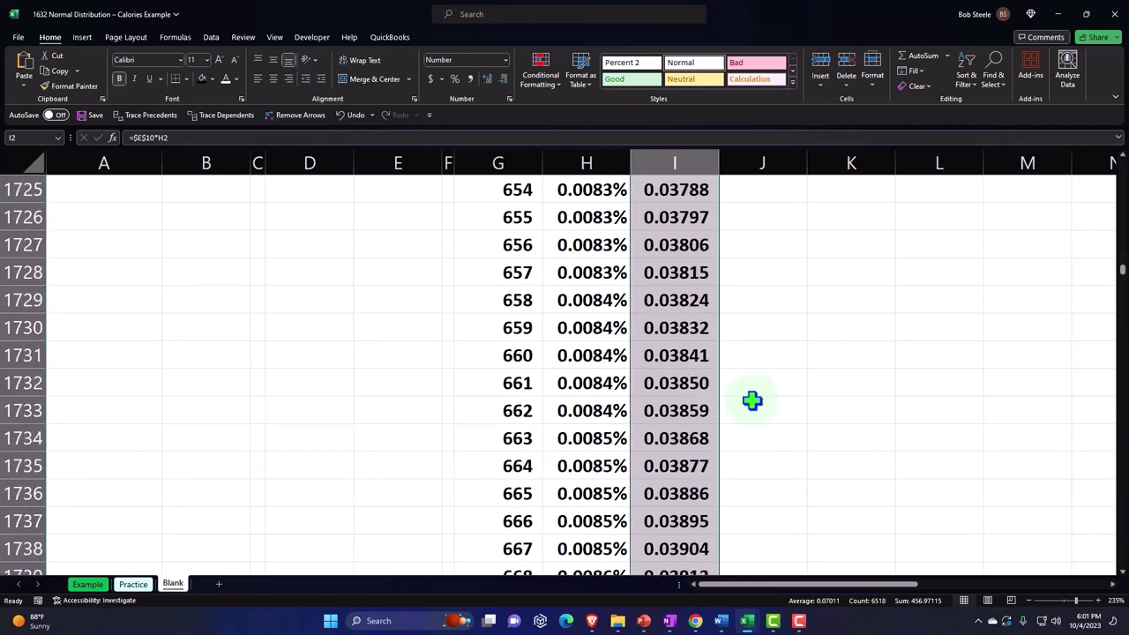
pyautogui.moveTo(1122, 271); pyautogui.dragTo(1121, 154)
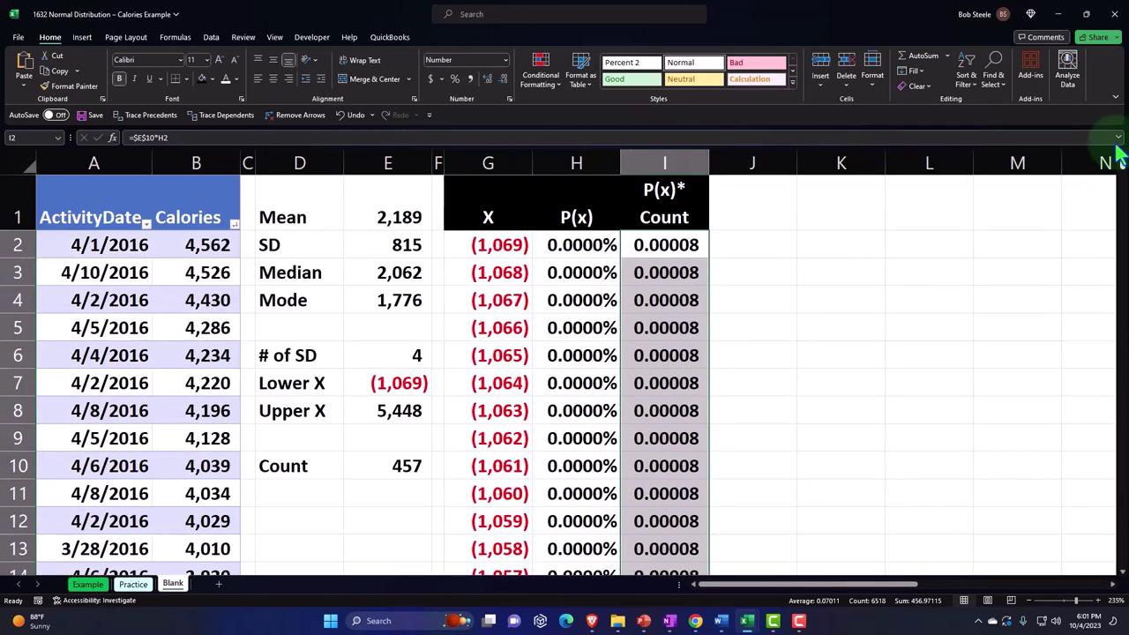
# Add the column heading Actual Frequency in J1.
pyautogui.click(754, 210)
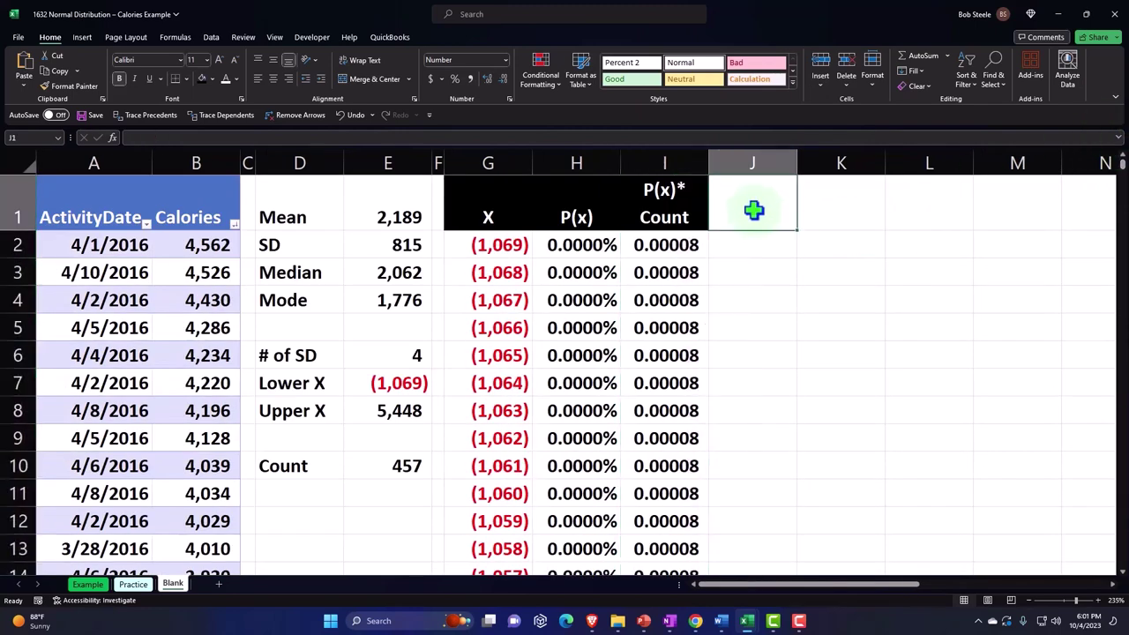
pyautogui.write('Actual Frequency')
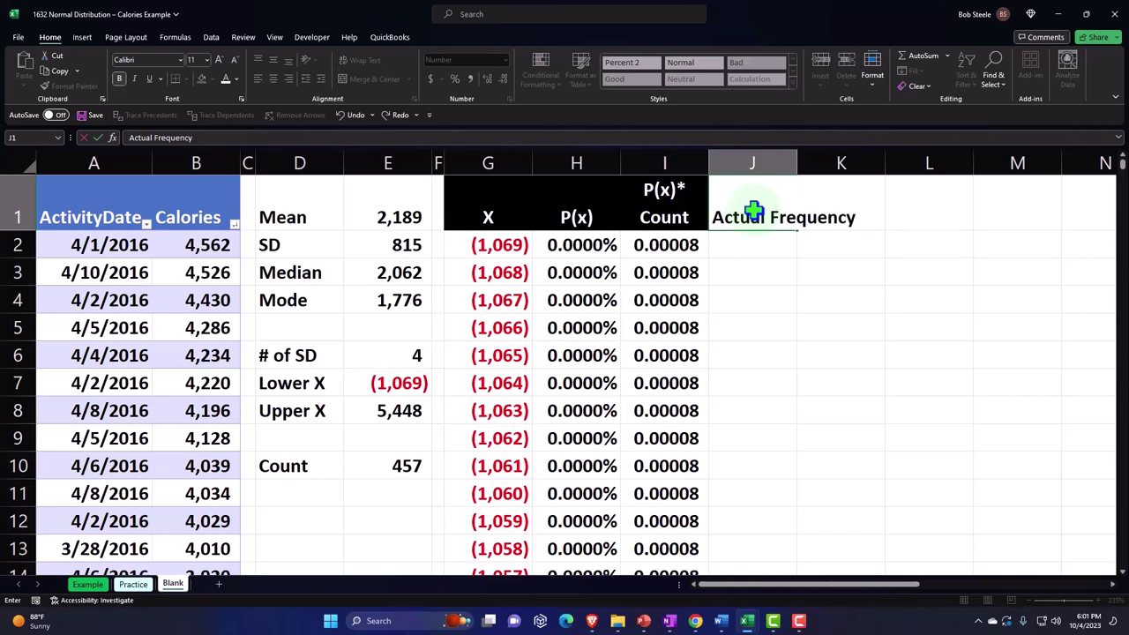
pyautogui.hotkey('ctrl', 'Return')
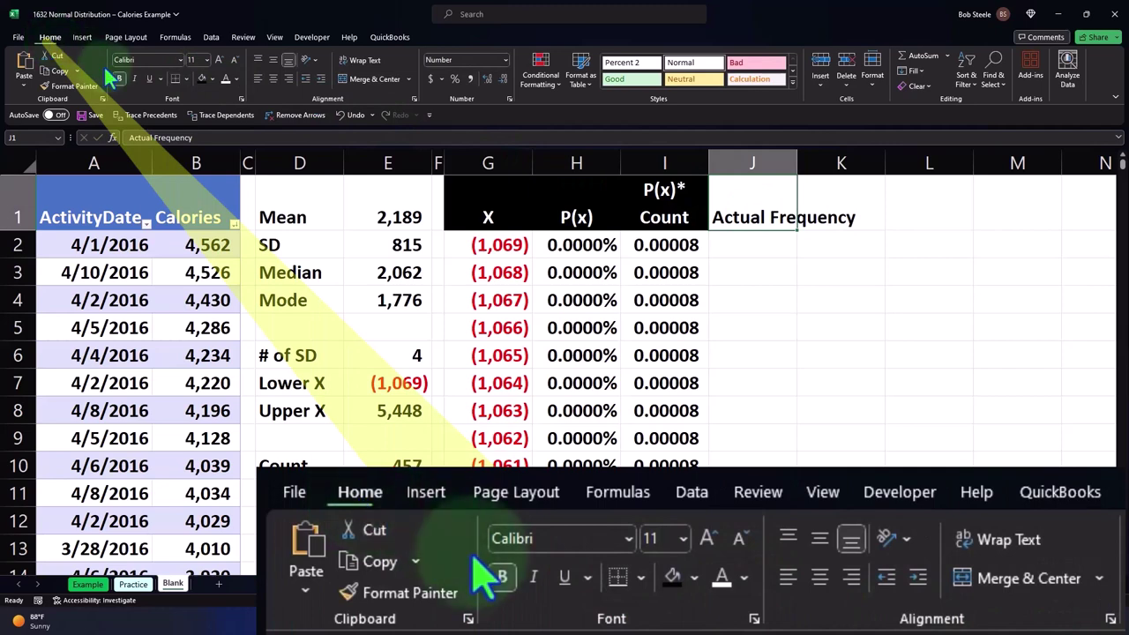
# Format heading J1 with a black fill, white font, wrapped text and centred alignment.
pyautogui.click(202, 78)
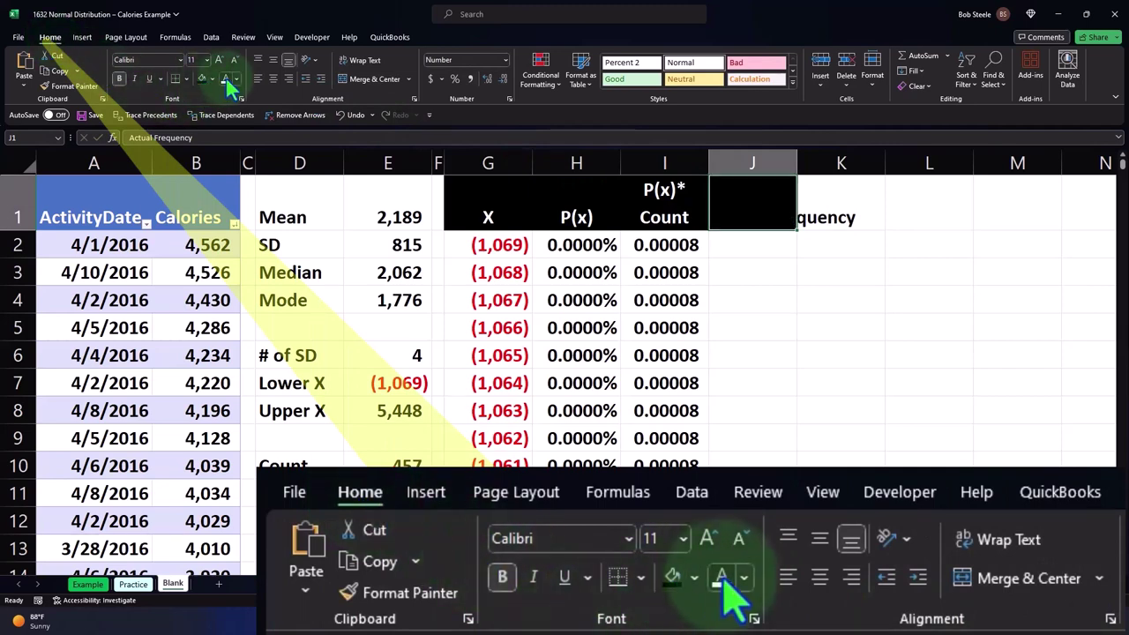
pyautogui.click(225, 77)
pyautogui.click(360, 60)
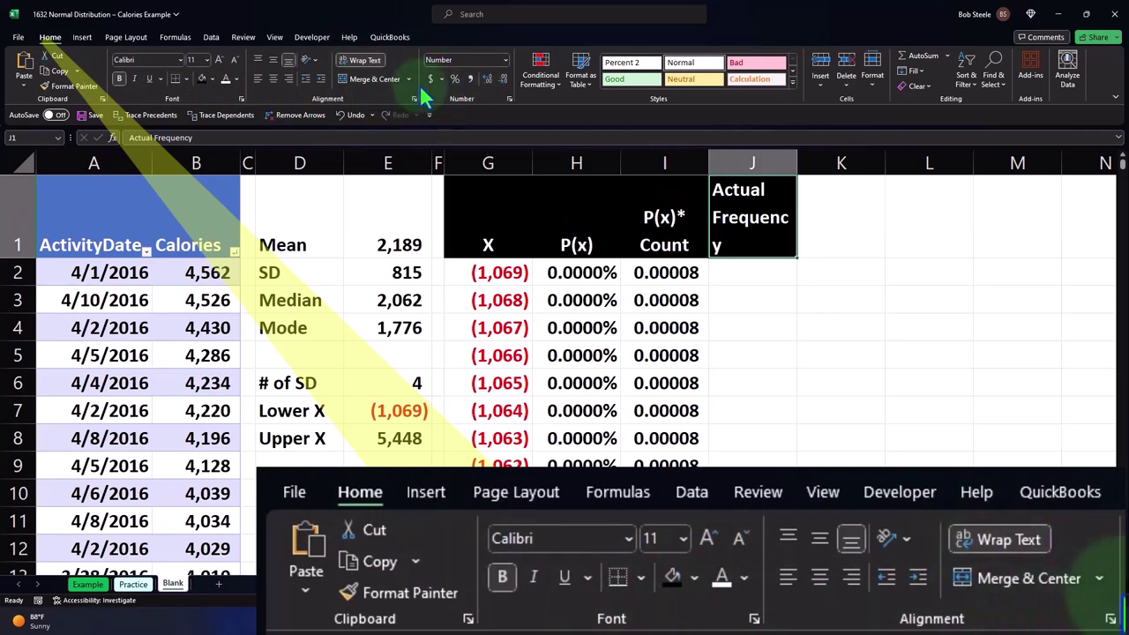
pyautogui.click(274, 79)
# Enter =FREQUENCY(Table2[Calories],G2#) in J2 to count the actual calorie values for each X.
pyautogui.click(738, 267)
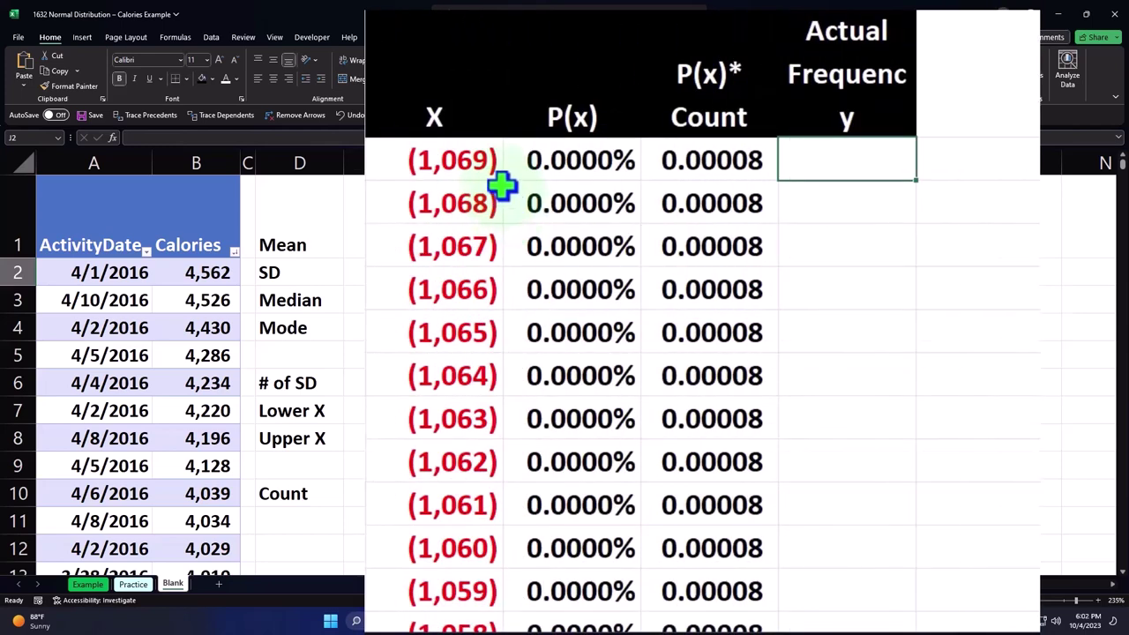
pyautogui.write('=fre')
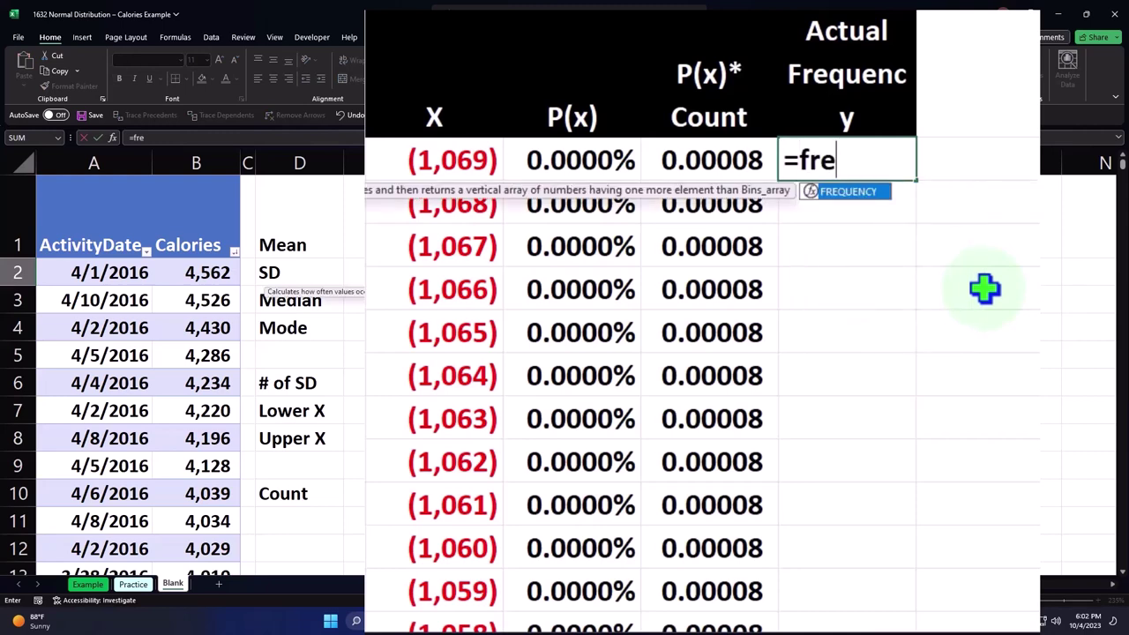
pyautogui.press('Tab')
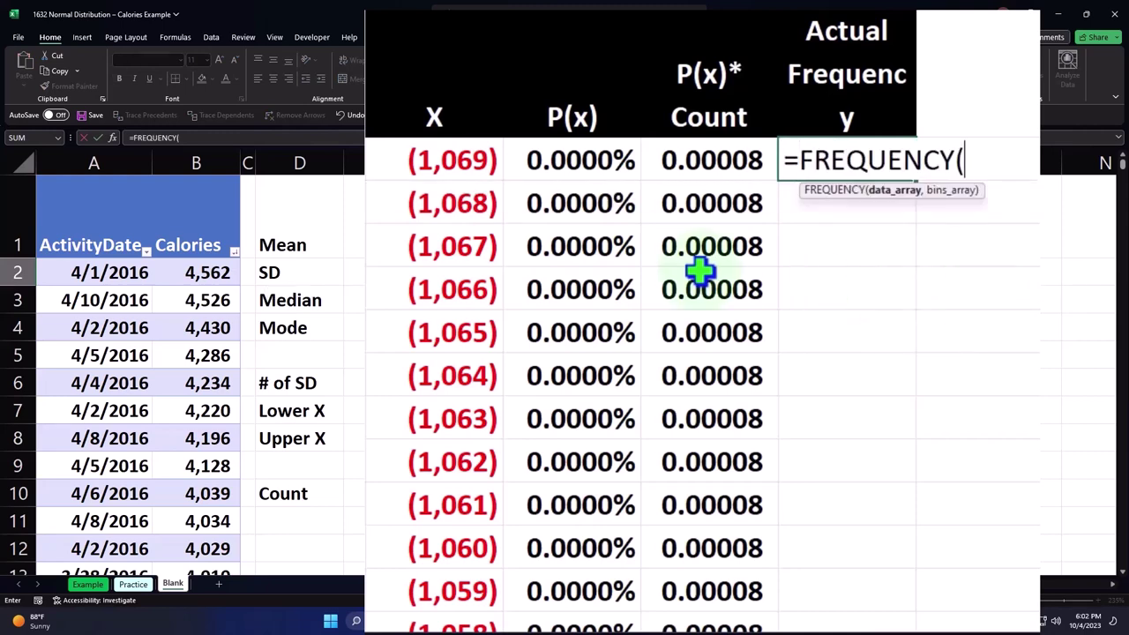
pyautogui.click(206, 176)
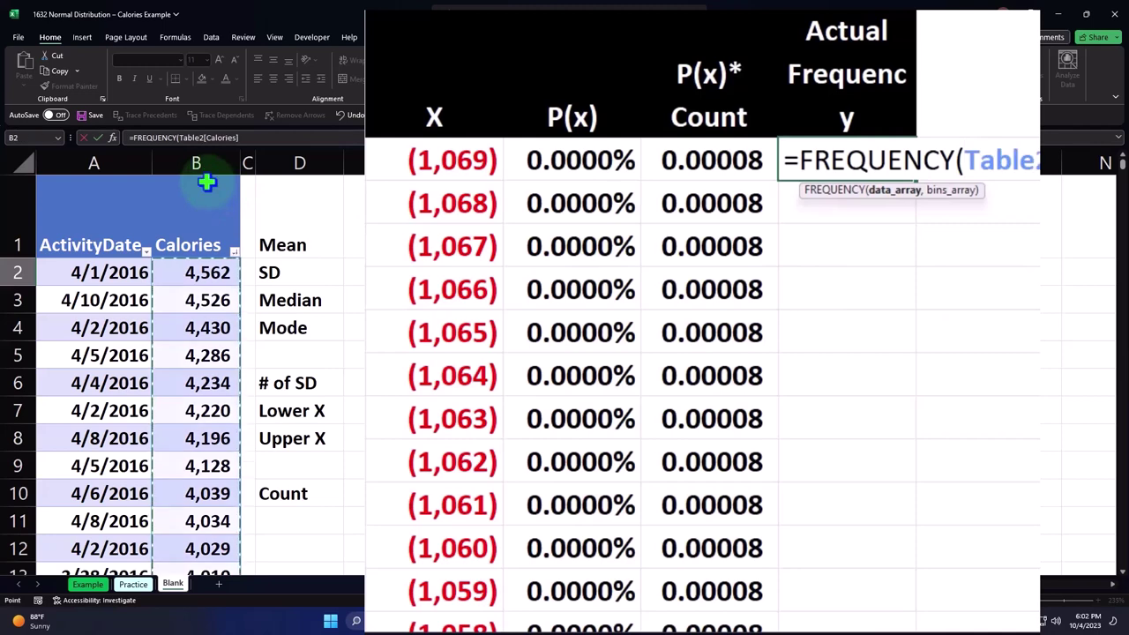
pyautogui.write(',')
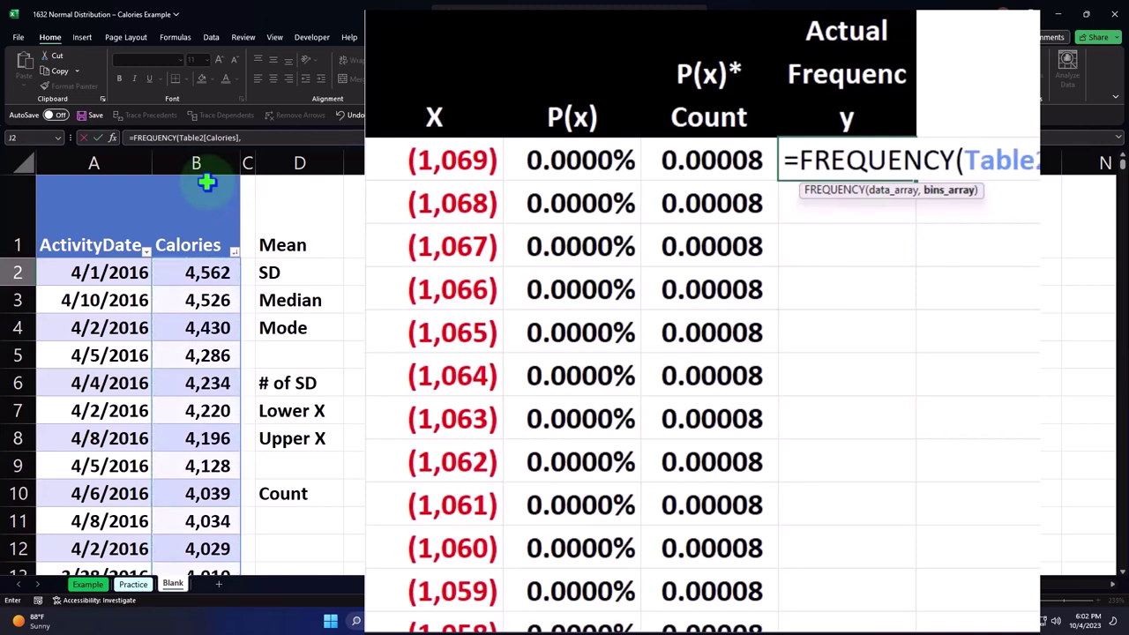
pyautogui.click(438, 159)
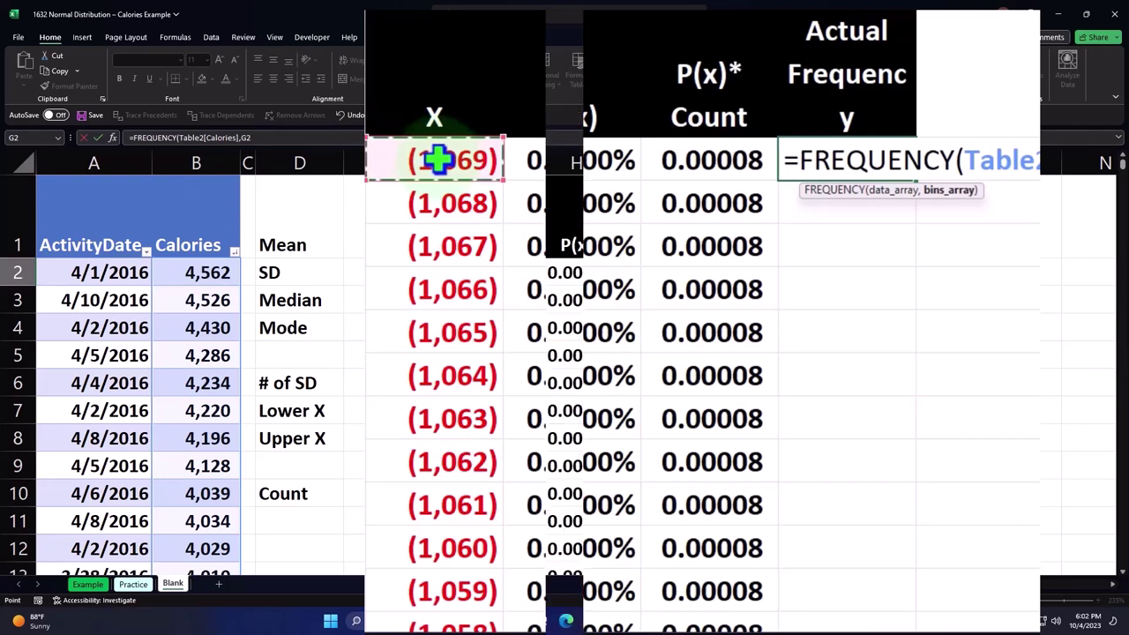
pyautogui.hotkey('ctrl', 'shift', 'Down')
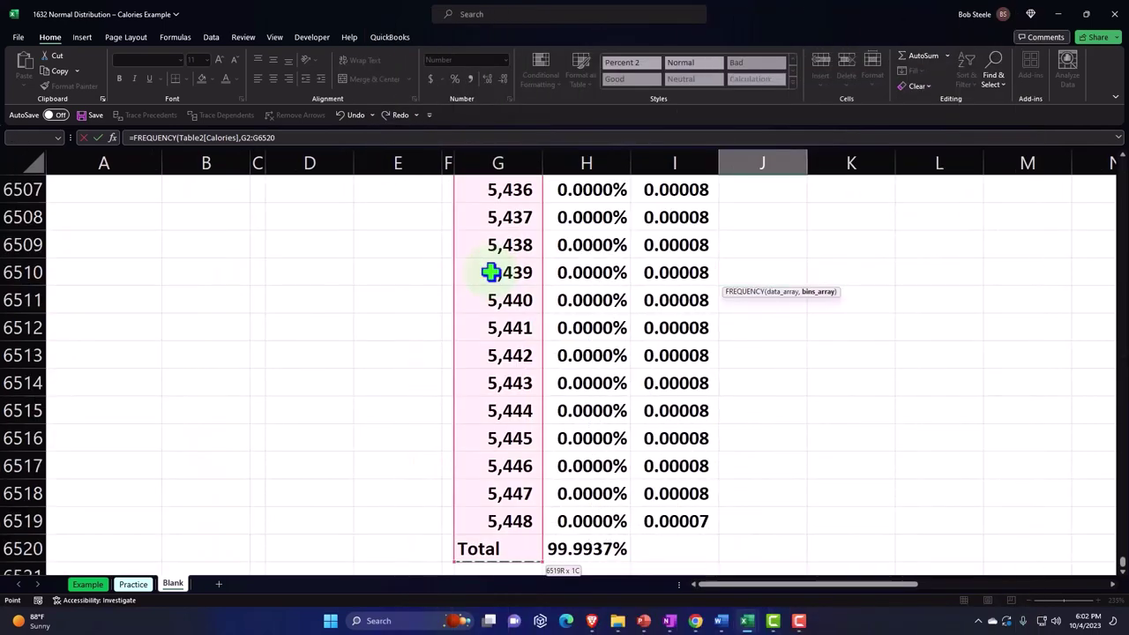
pyautogui.hotkey('shift', 'Up')
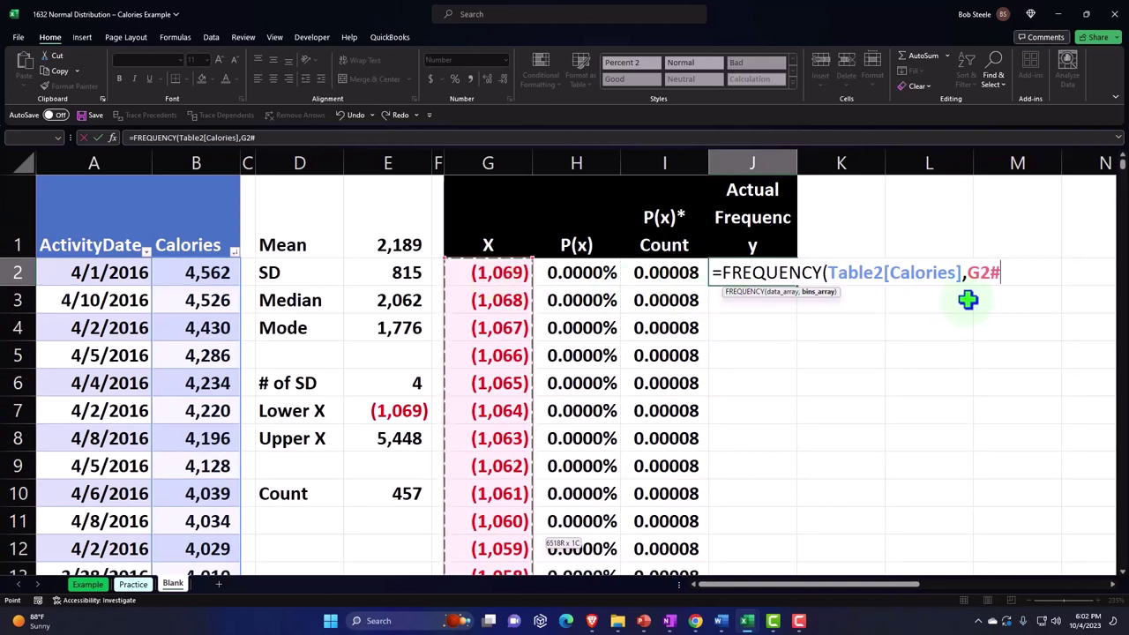
pyautogui.write(')')
pyautogui.press('Return')
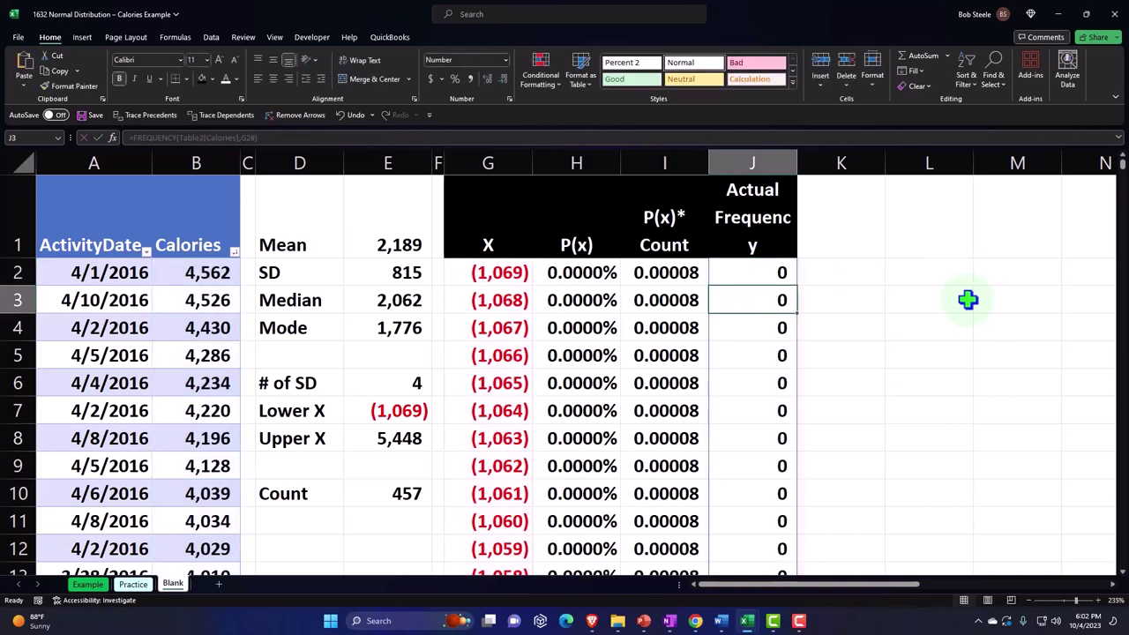
# Examine how far the J2 FREQUENCY results spill compared with the last X value and the Total row.
pyautogui.hotkey('ctrl', 'shift', 'Down')
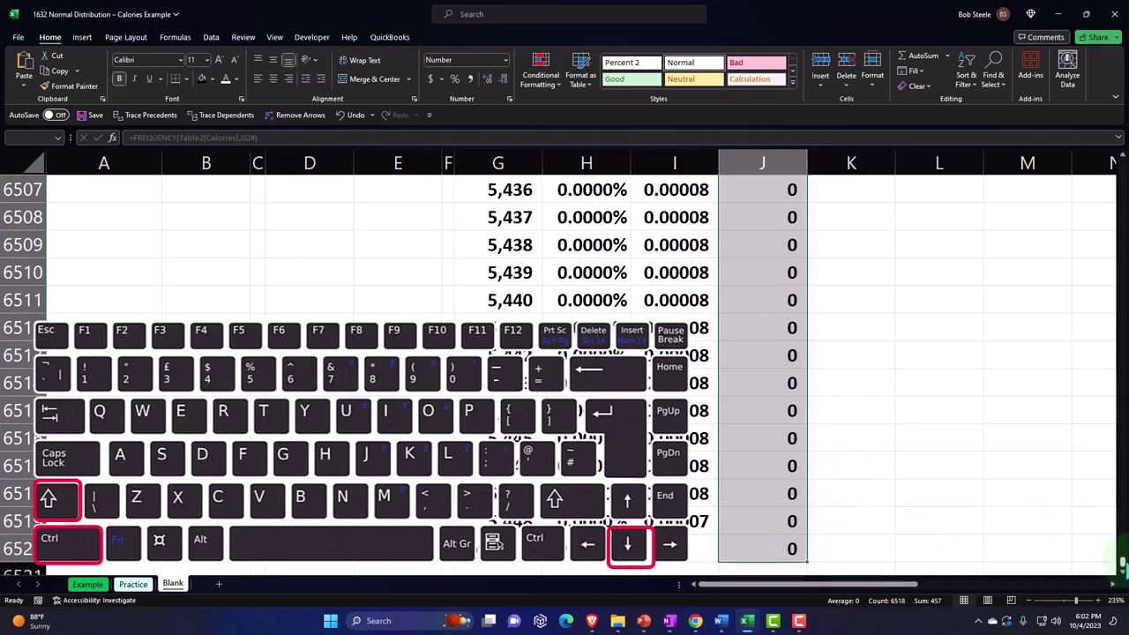
pyautogui.moveTo(1120, 562); pyautogui.dragTo(1088, 151)
pyautogui.doubleClick(784, 272)
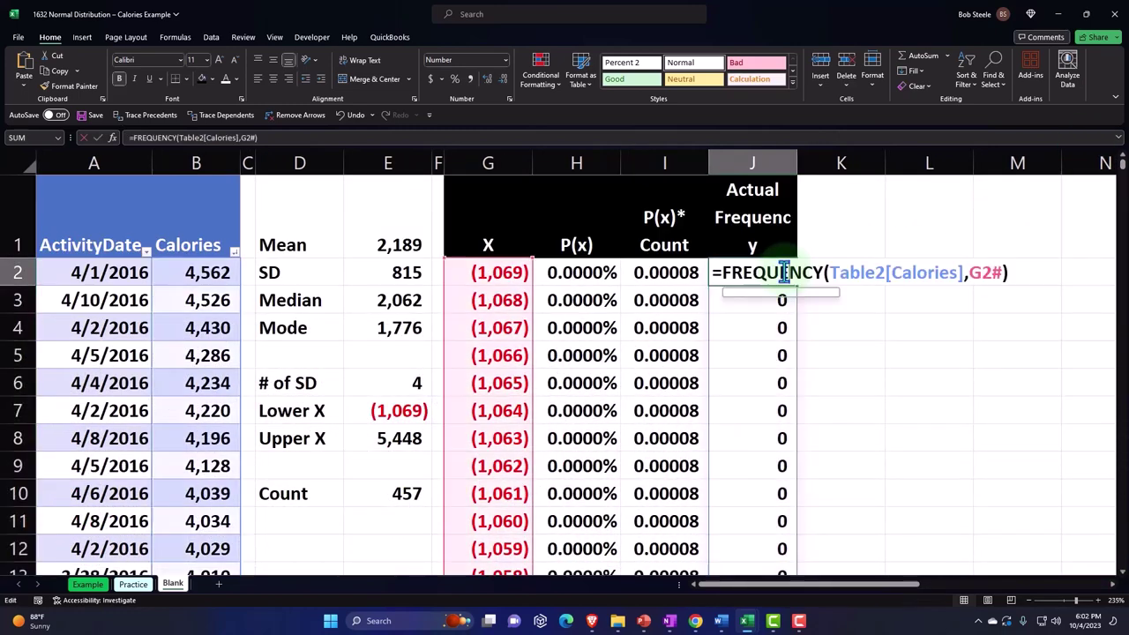
pyautogui.scroll(-20, 798, 534)
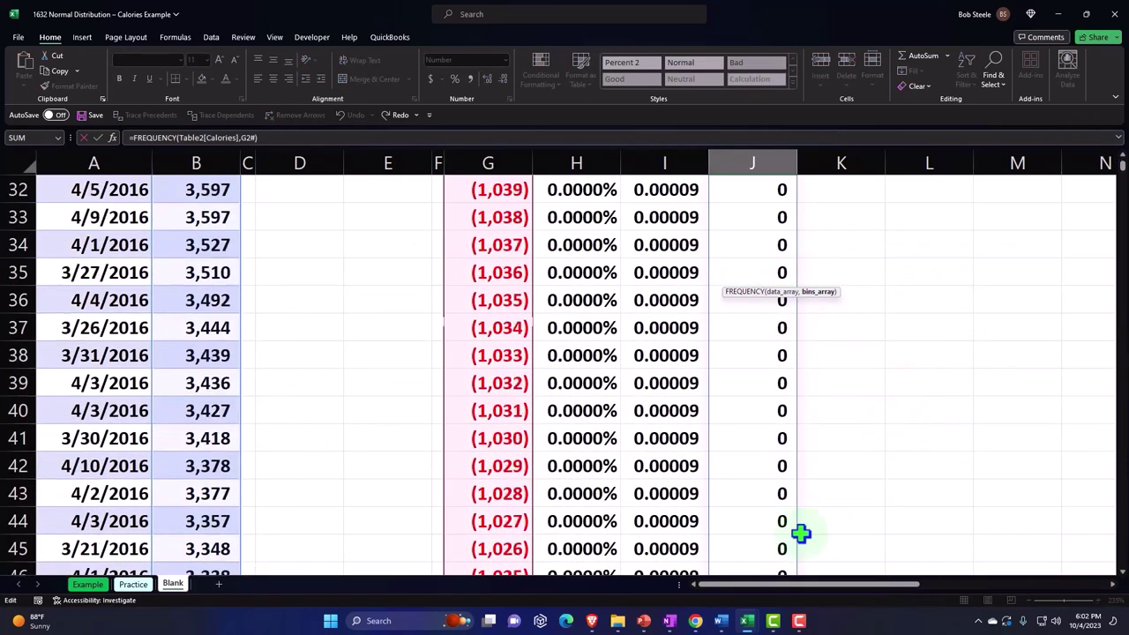
pyautogui.click(501, 497)
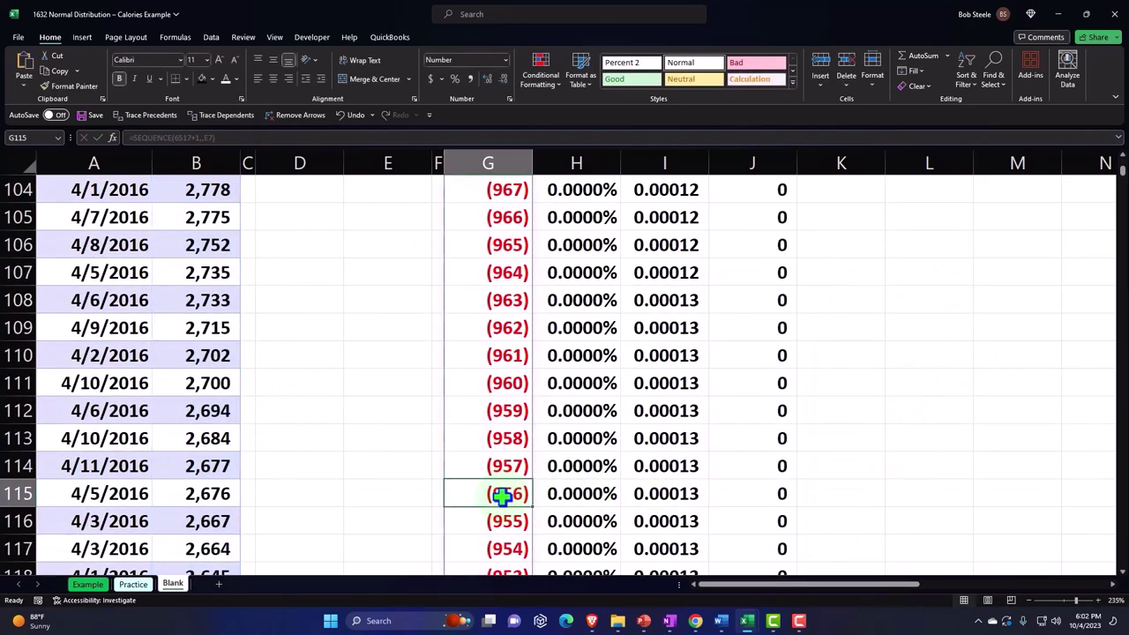
pyautogui.scroll(-20, 494, 522)
pyautogui.moveTo(1113, 188); pyautogui.dragTo(1119, 559)
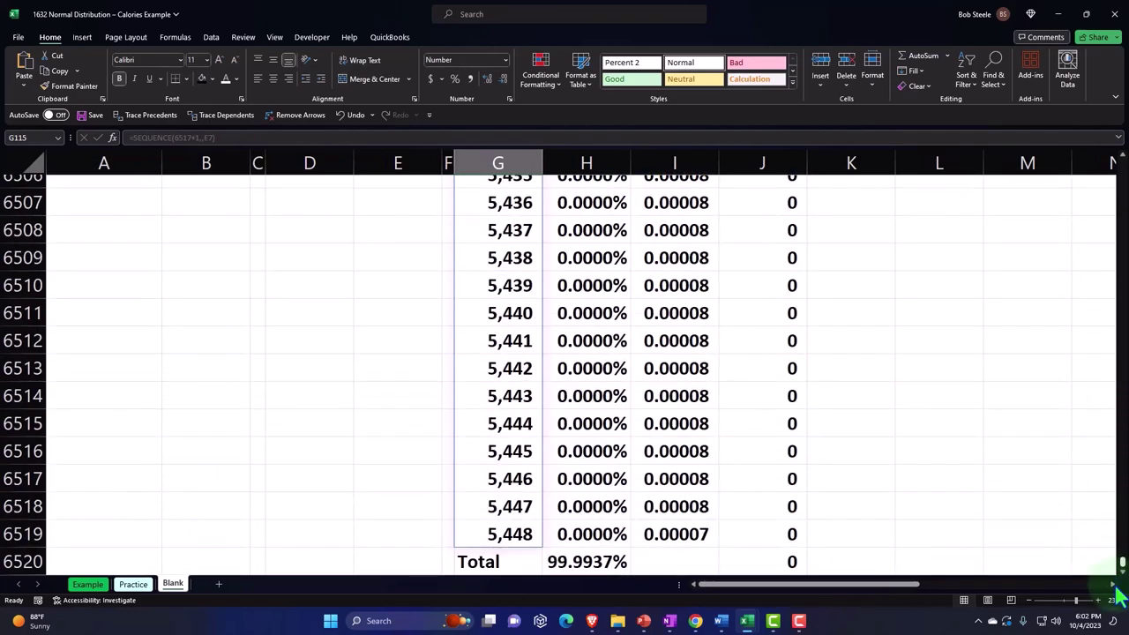
pyautogui.click(534, 538)
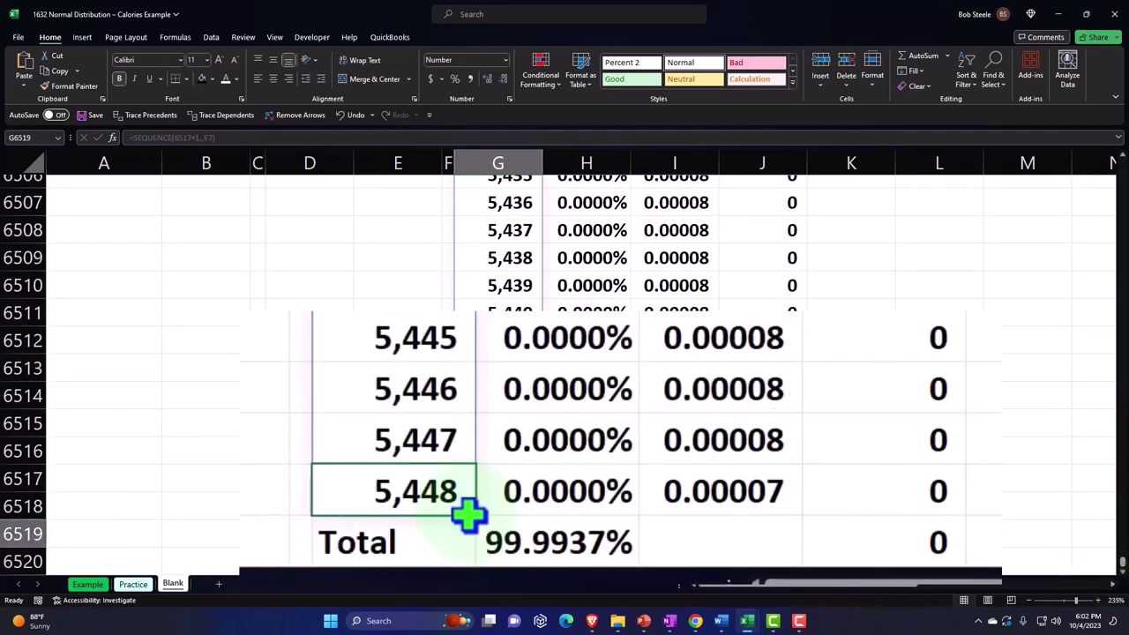
pyautogui.moveTo(482, 520); pyautogui.dragTo(524, 479)
pyautogui.press('Down')
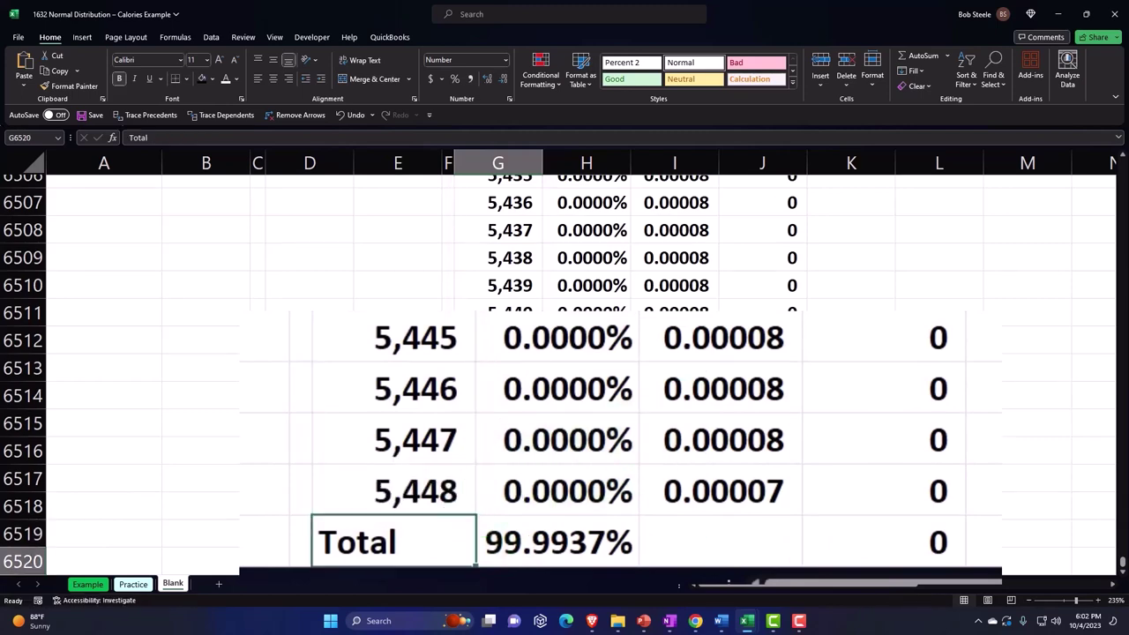
pyautogui.scroll(-2, 756, 433)
pyautogui.click(679, 348)
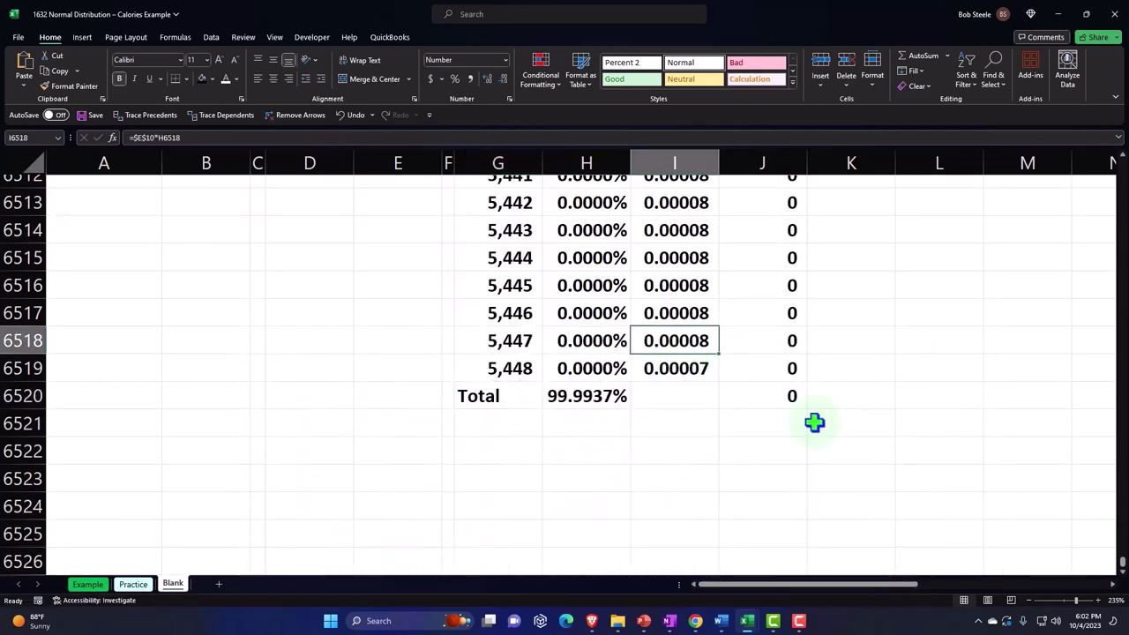
pyautogui.moveTo(1122, 561); pyautogui.dragTo(1123, 167)
pyautogui.click(783, 274)
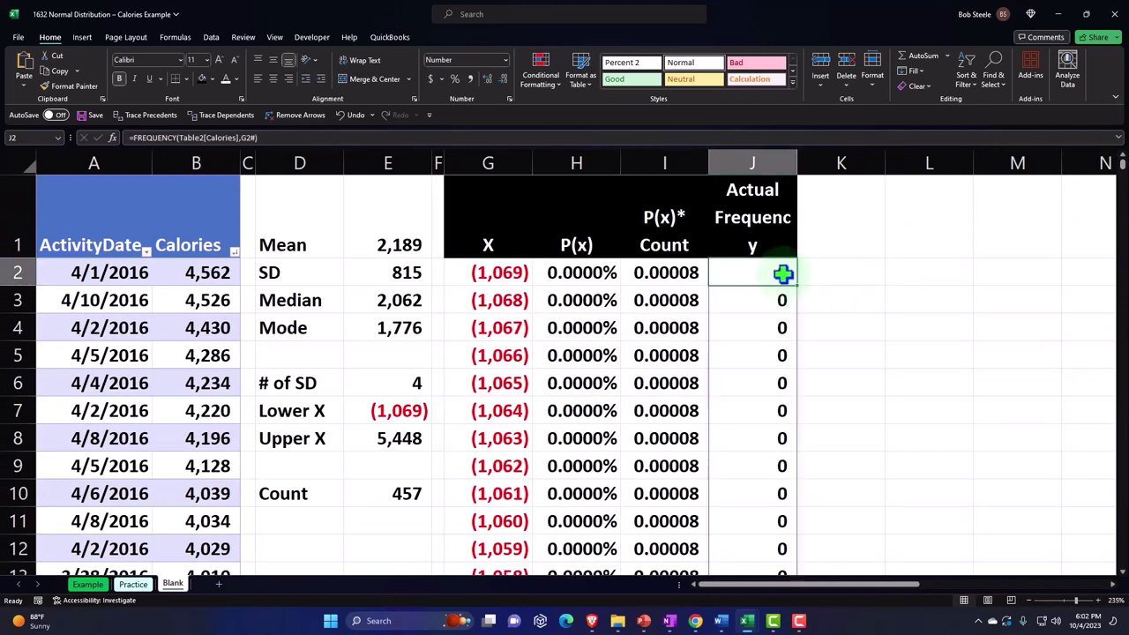
pyautogui.hotkey('ctrl', 'shift', 'Down')
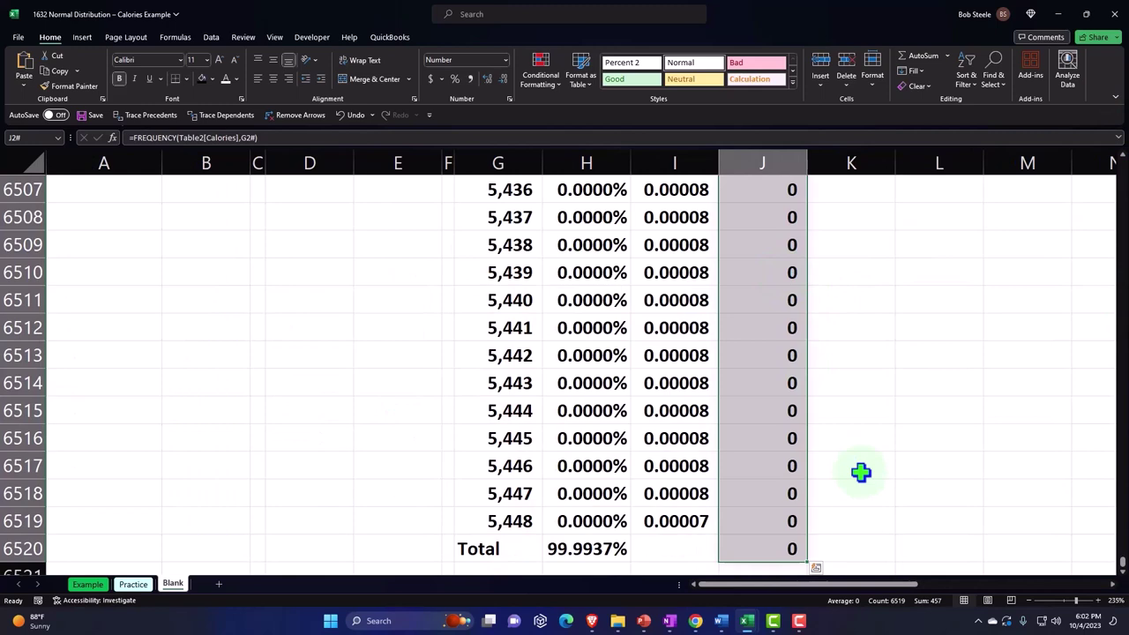
pyautogui.click(776, 544)
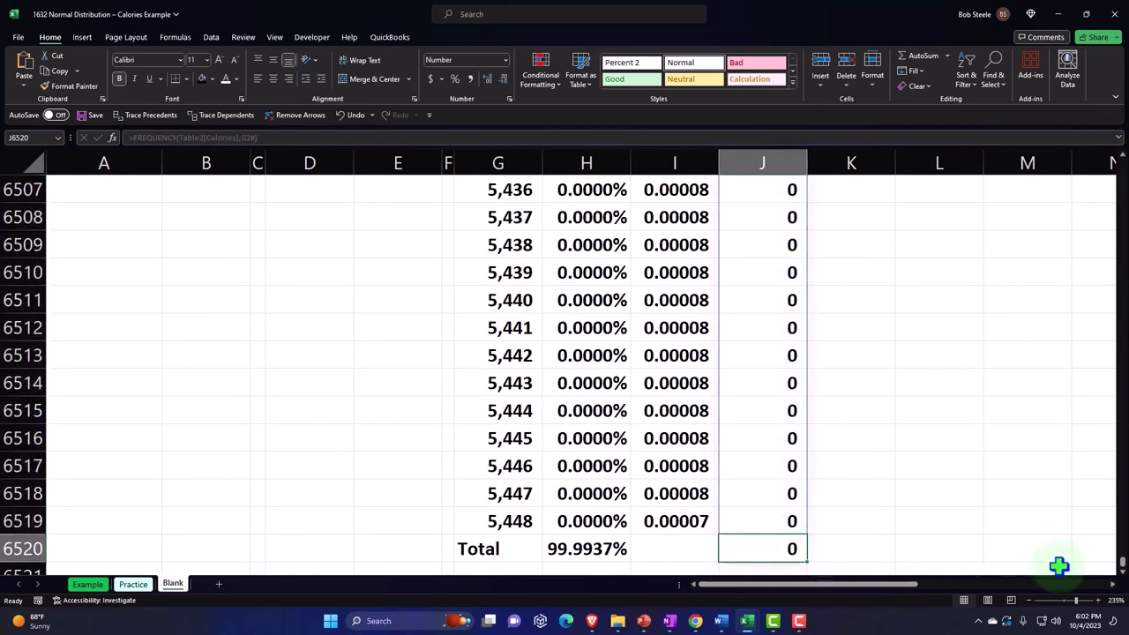
pyautogui.moveTo(1124, 566); pyautogui.dragTo(1118, 176)
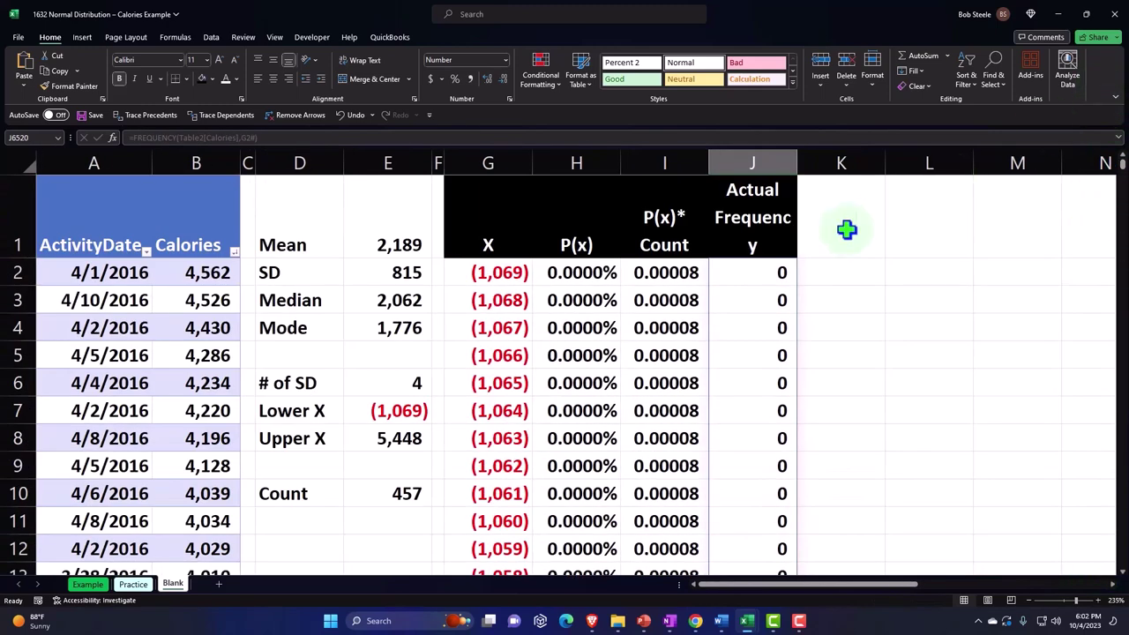
# Shorten the bins range in the J2 FREQUENCY formula to G2:G6518.
pyautogui.doubleClick(756, 275)
pyautogui.scroll(-5, 609, 424)
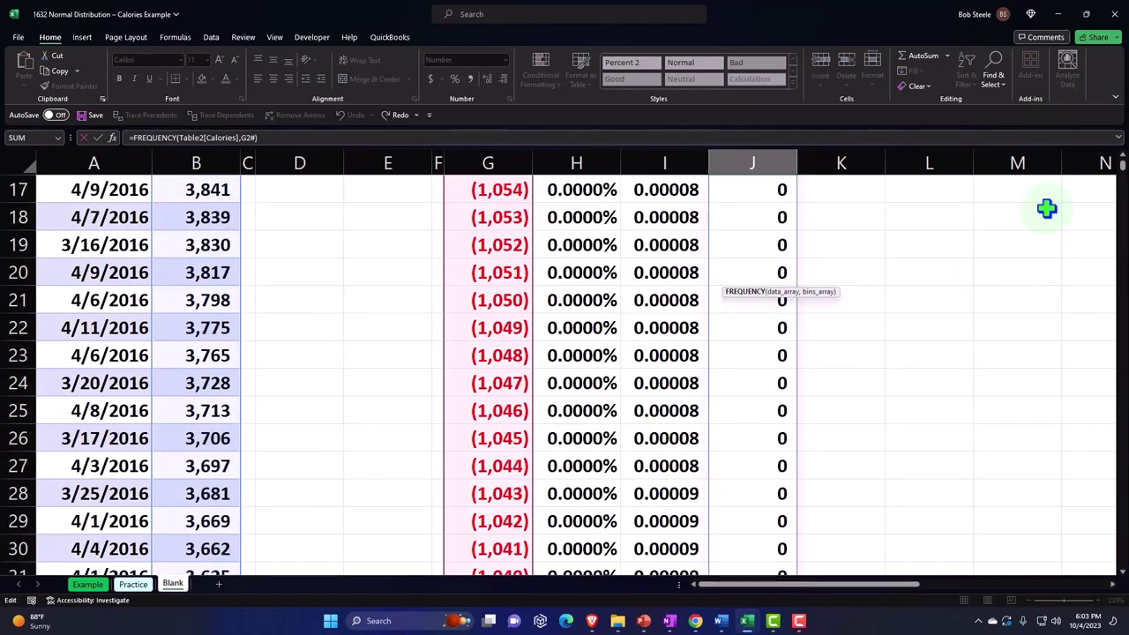
pyautogui.moveTo(1118, 172); pyautogui.dragTo(1124, 582)
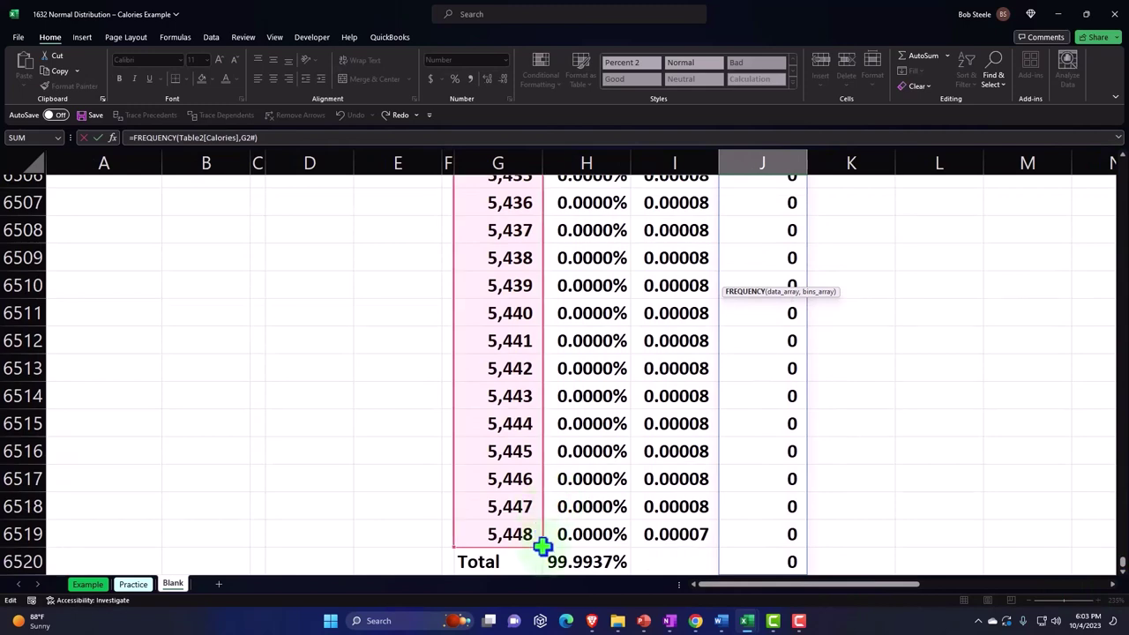
pyautogui.moveTo(537, 545); pyautogui.dragTo(544, 524)
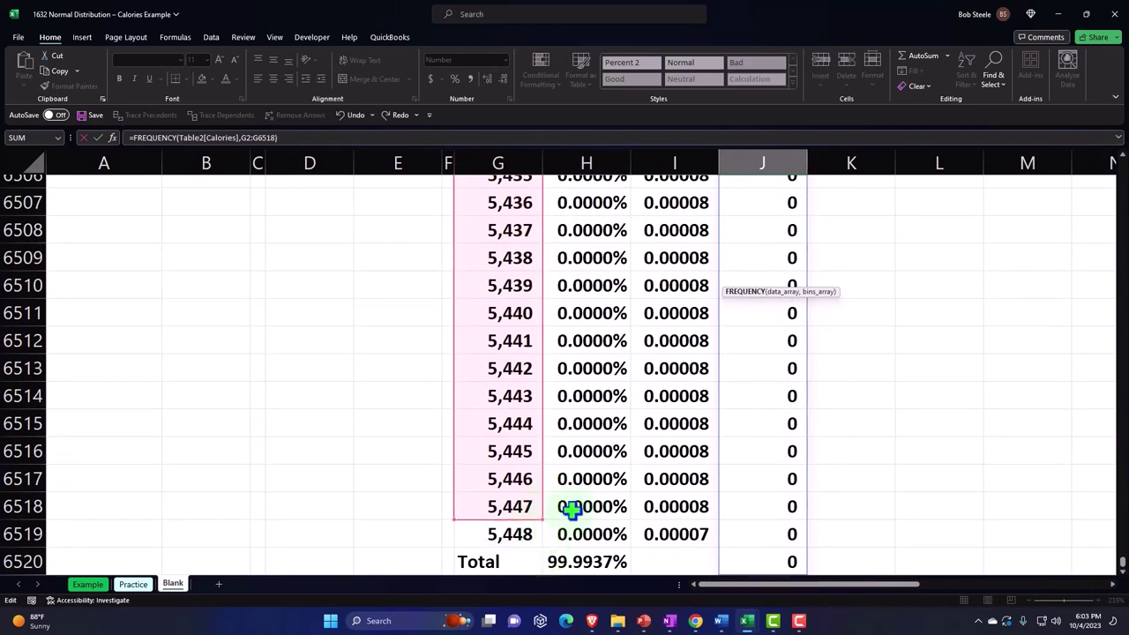
pyautogui.hotkey('ctrl', 'shift', 'Return')
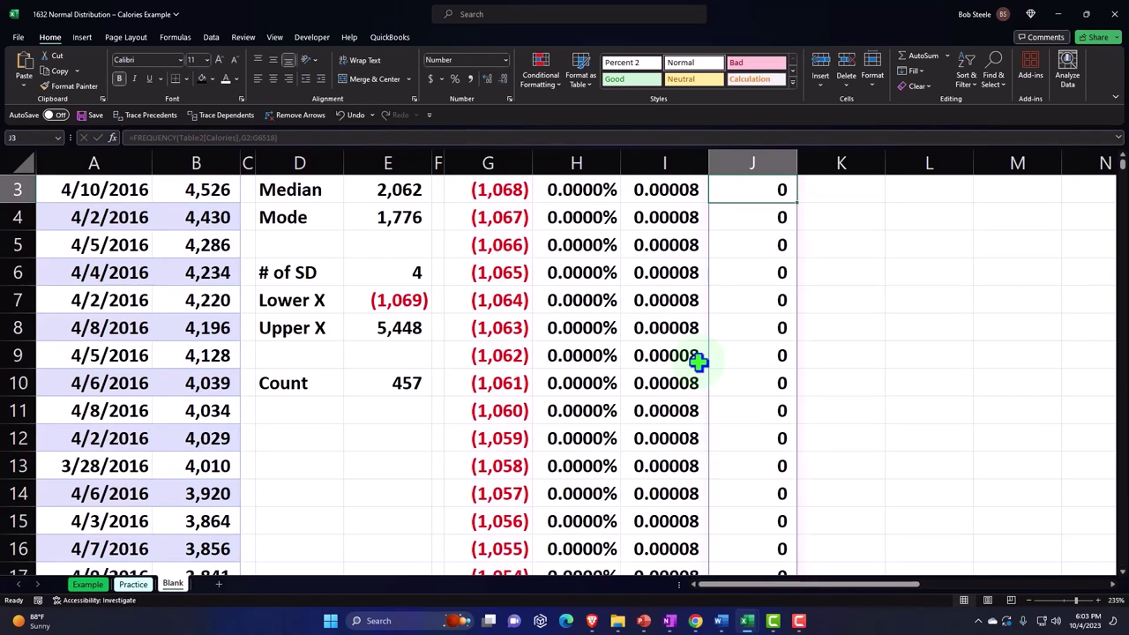
# Total the Actual Frequency column in J6520 with =SUM(J2#).
pyautogui.hotkey('ctrl', '.')
pyautogui.scroll(-2, 758, 432)
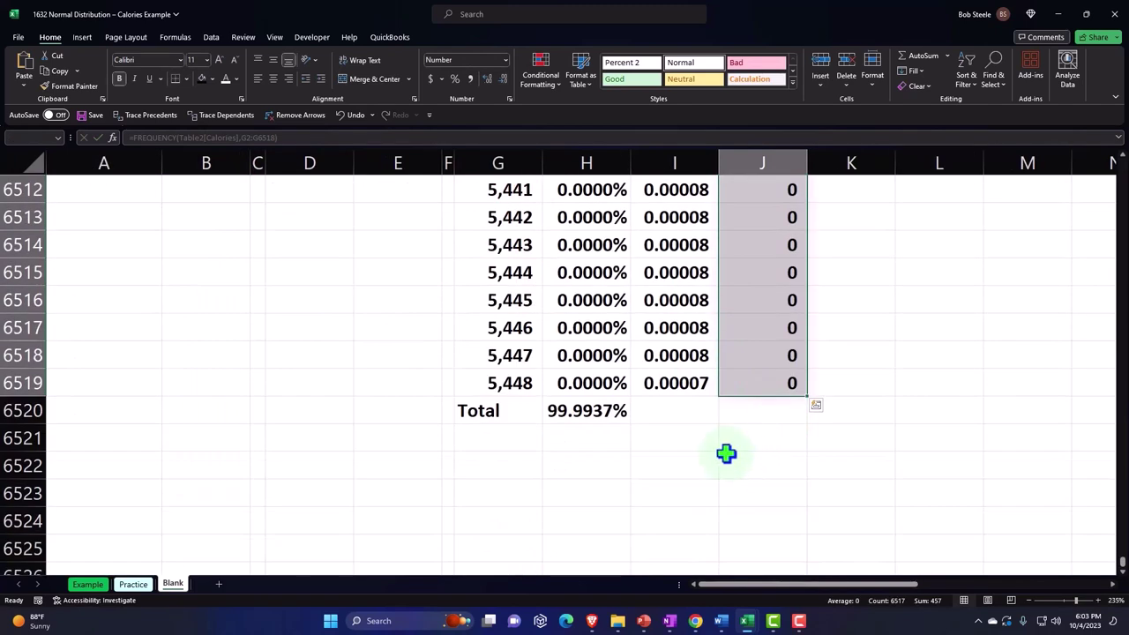
pyautogui.click(763, 411)
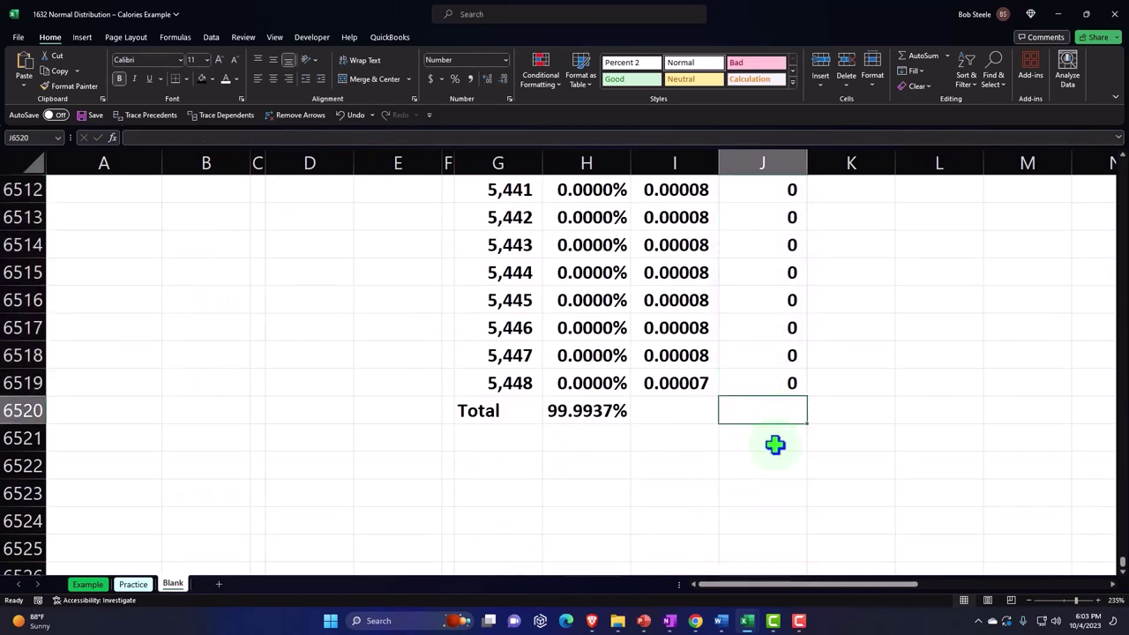
pyautogui.hotkey('alt', '=')
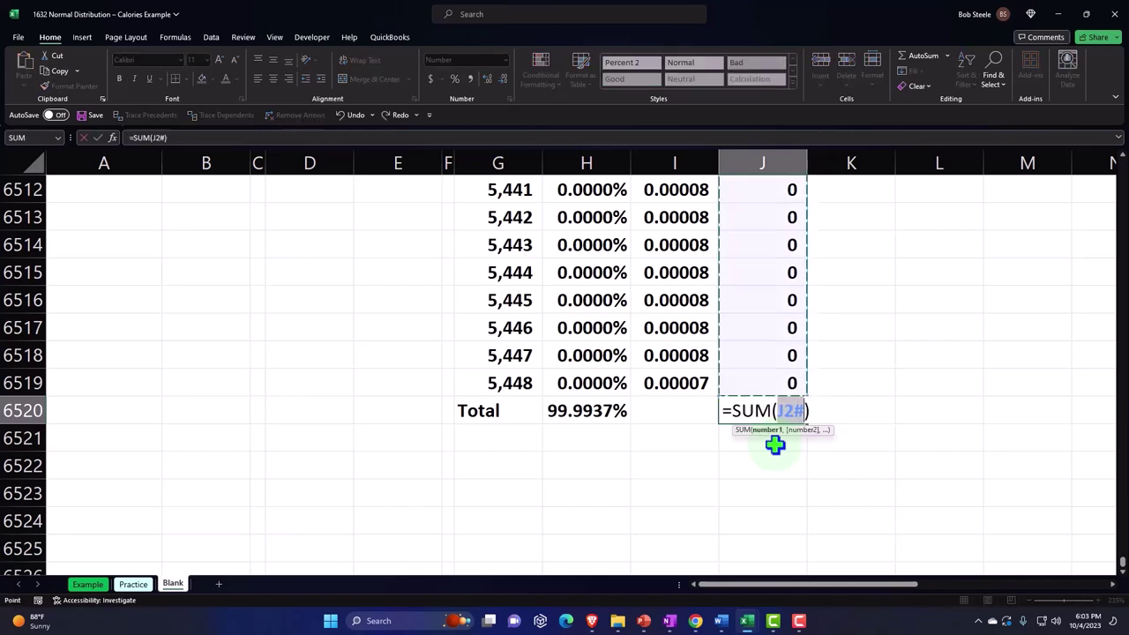
pyautogui.press('Return')
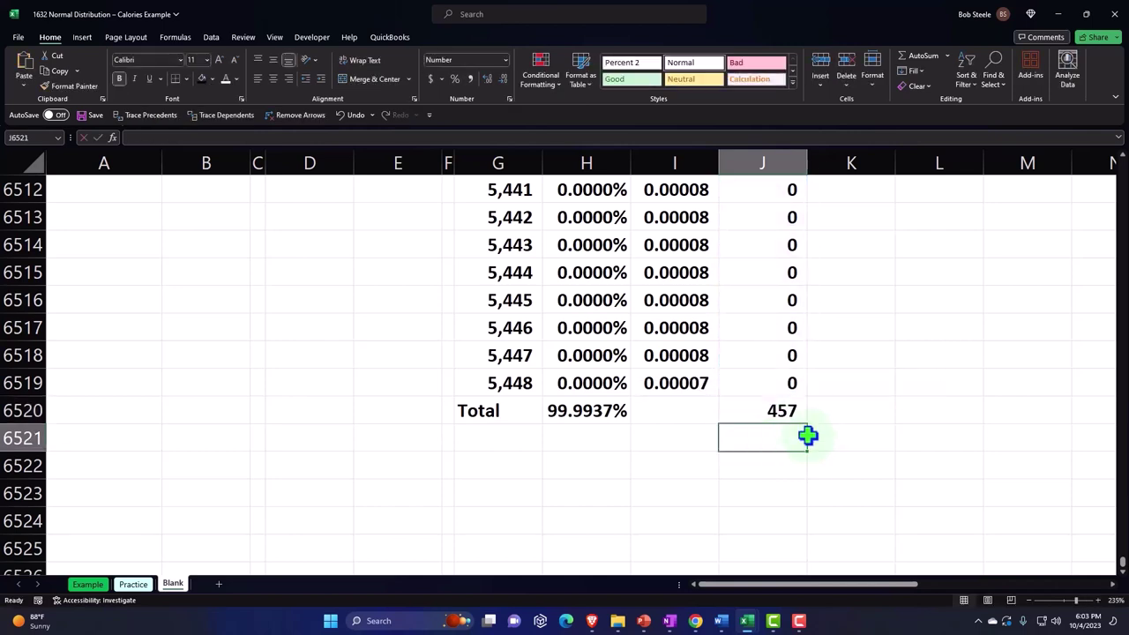
# Check the Actual Frequency total in J6520 and review the frequencies in the rows above it.
pyautogui.click(773, 406)
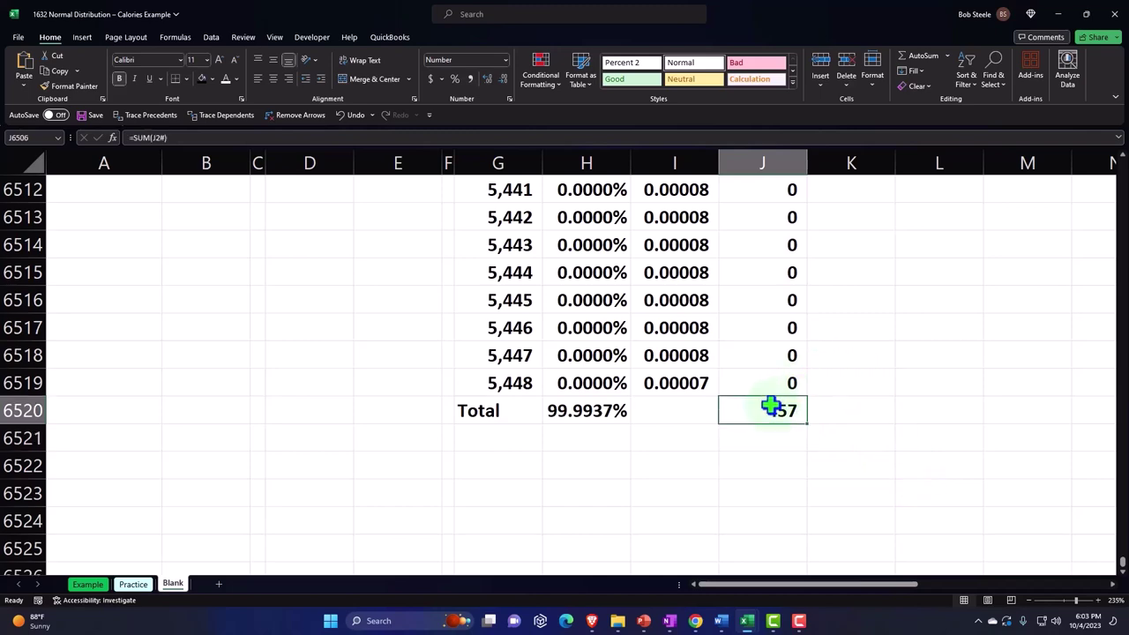
pyautogui.press('Up')
pyautogui.press('Up')
pyautogui.press('Up')
pyautogui.press('Up')
pyautogui.press('Up')
pyautogui.press('Up')
pyautogui.press('Up')
pyautogui.press('Up')
pyautogui.press('Up')
pyautogui.press('Up')
pyautogui.press('Up')
pyautogui.press('Up')
pyautogui.press('Up')
pyautogui.press('Up')
pyautogui.press('Up')
pyautogui.press('Up')
pyautogui.press('Up')
pyautogui.press('Up')
pyautogui.press('Up')
pyautogui.press('Up')
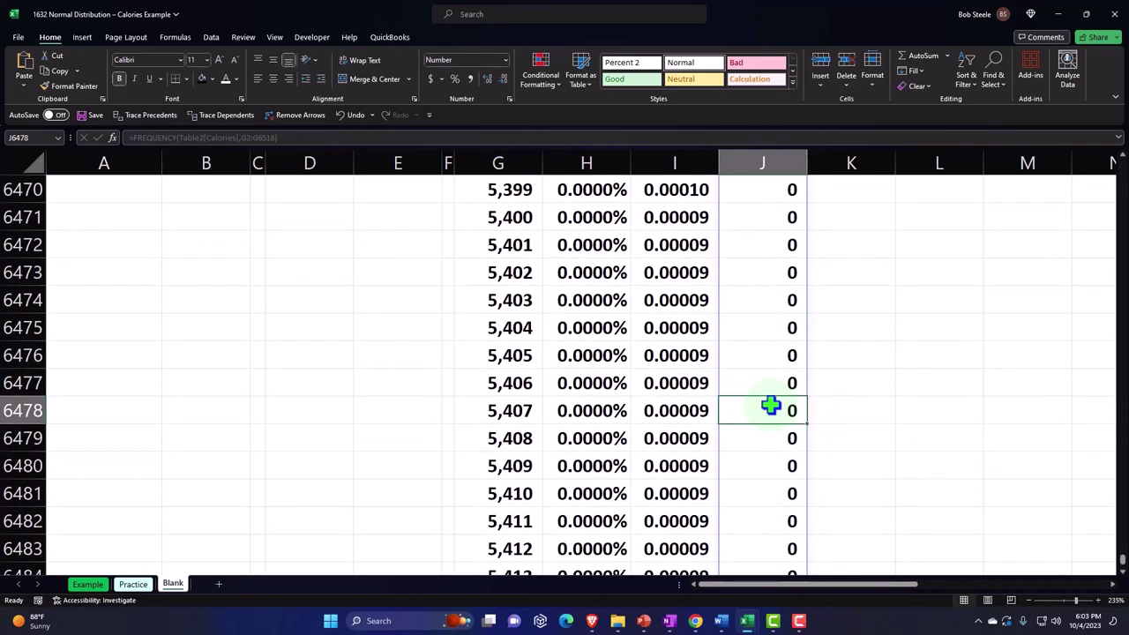
# Format the whole Actual Frequency column J to show five decimal places.
pyautogui.click(767, 159)
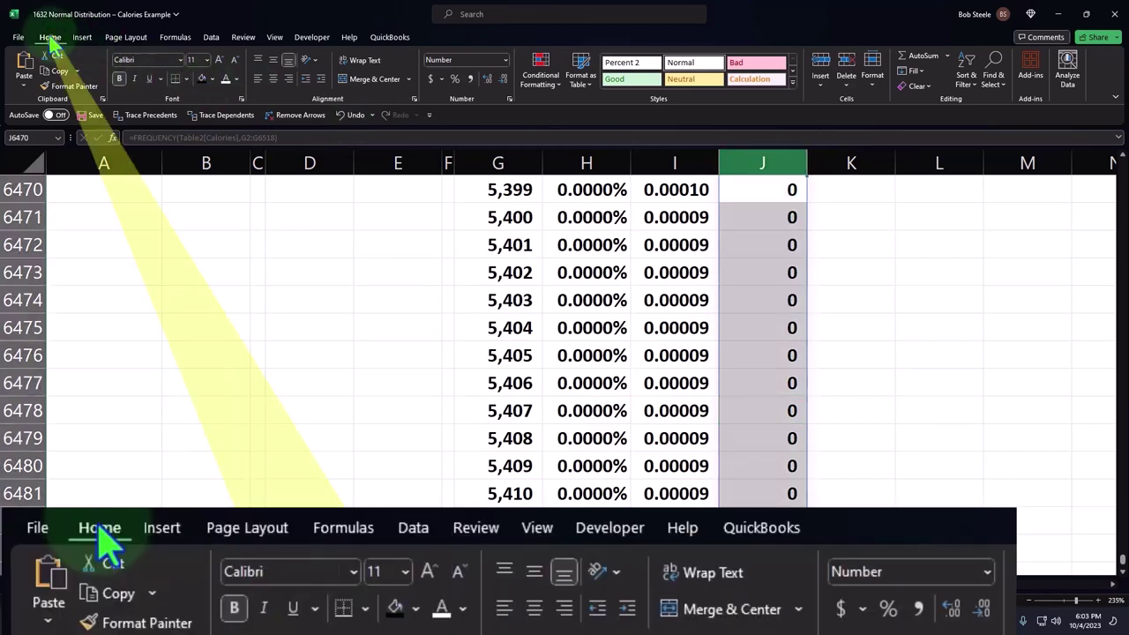
pyautogui.click(488, 78)
pyautogui.click(487, 78)
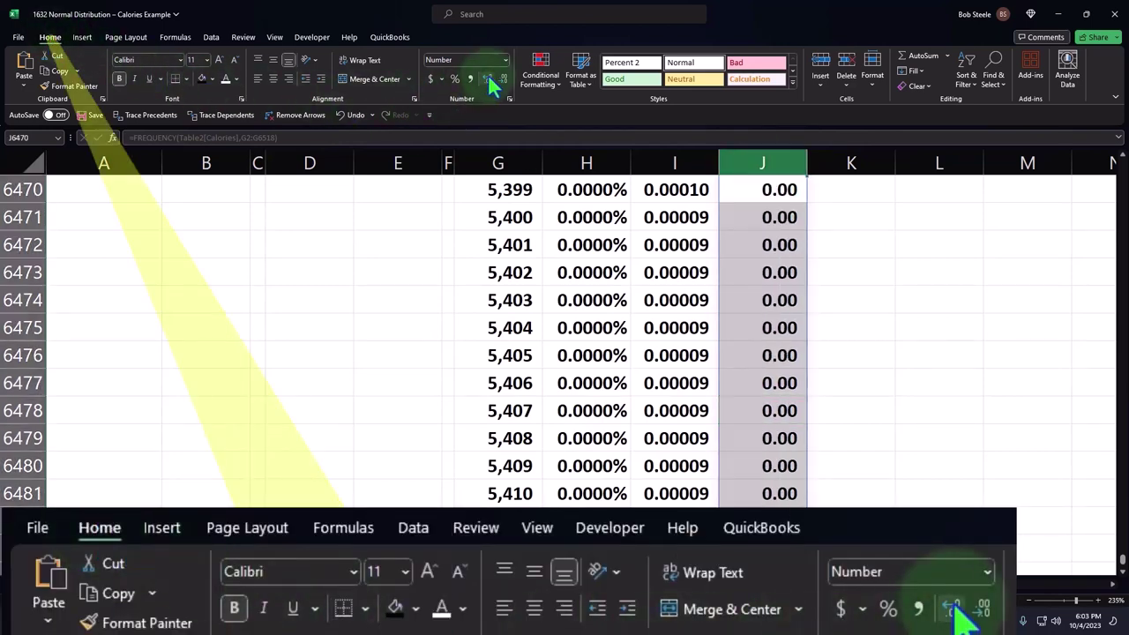
pyautogui.click(488, 79)
pyautogui.click(488, 78)
pyautogui.click(488, 79)
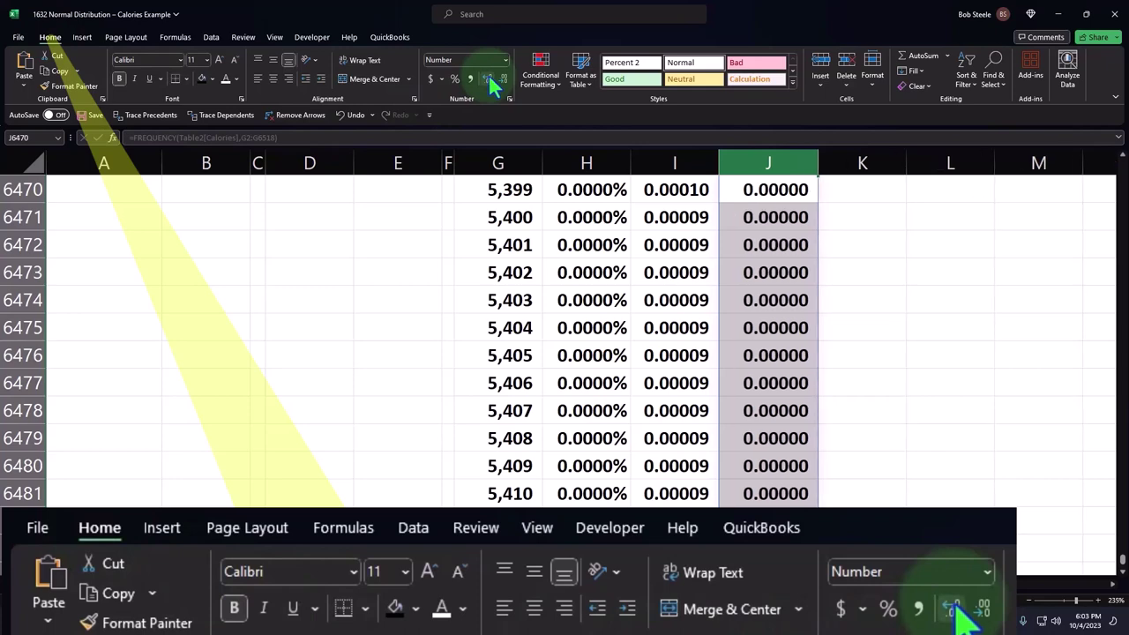
pyautogui.click(781, 250)
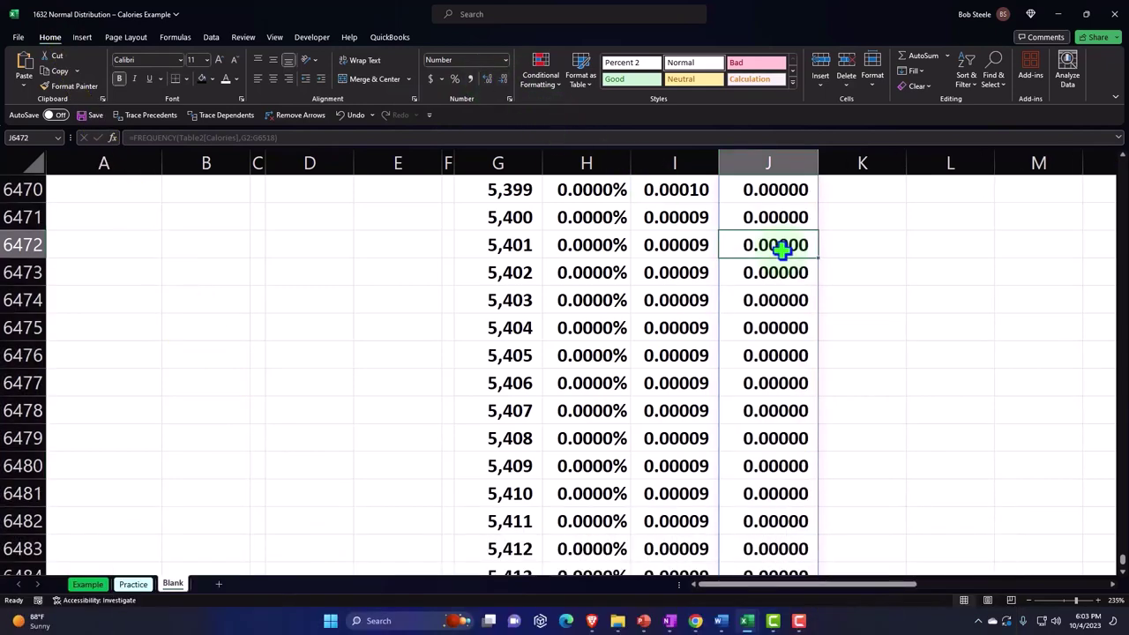
# Review the Actual Frequency values in column J against the P(x)*Count values in column I, working upward through the high-calorie rows.
pyautogui.press('Up')
pyautogui.press('Up')
pyautogui.press('Up')
pyautogui.press('Up')
pyautogui.press('Up')
pyautogui.press('Up')
pyautogui.press('Up')
pyautogui.press('Up')
pyautogui.press('Up')
pyautogui.press('Up')
pyautogui.press('Up')
pyautogui.press('Up')
pyautogui.press('Up')
pyautogui.press('Up')
pyautogui.press('Up')
pyautogui.press('Up')
pyautogui.press('Up')
pyautogui.press('Up')
pyautogui.press('Up')
pyautogui.press('Up')
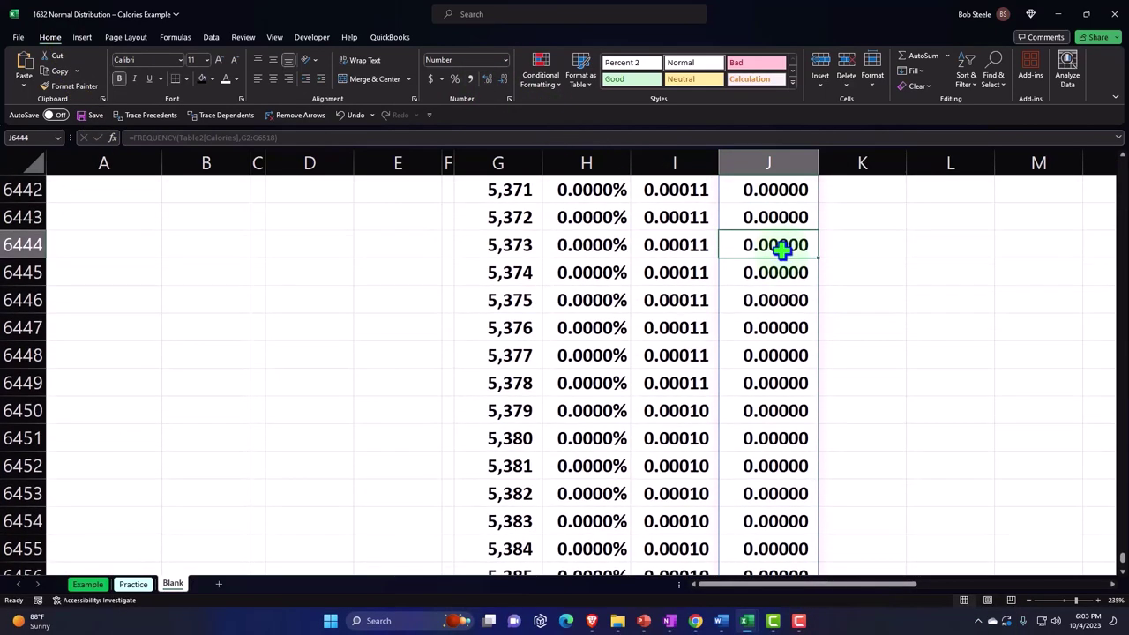
pyautogui.press('Up')
pyautogui.press('Up')
pyautogui.press('Up')
pyautogui.press('Up')
pyautogui.press('Up')
pyautogui.press('Up')
pyautogui.press('Up')
pyautogui.press('Up')
pyautogui.press('Up')
pyautogui.press('Up')
pyautogui.press('Up')
pyautogui.press('Up')
pyautogui.press('Up')
pyautogui.press('Up')
pyautogui.press('Up')
pyautogui.press('Up')
pyautogui.press('Up')
pyautogui.press('Up')
pyautogui.press('Up')
pyautogui.press('Up')
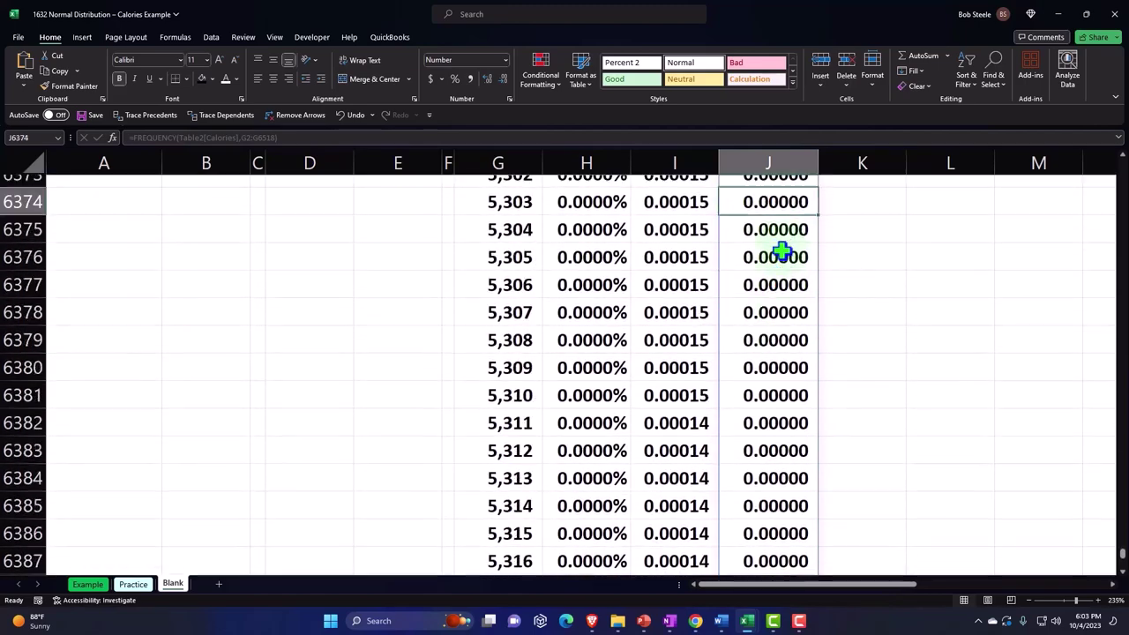
pyautogui.press('Up')
pyautogui.press('Up')
pyautogui.press('Up')
pyautogui.press('Up')
pyautogui.press('Up')
pyautogui.press('Up')
pyautogui.press('Up')
pyautogui.press('Up')
pyautogui.press('Up')
pyautogui.press('Up')
pyautogui.press('Up')
pyautogui.press('Up')
pyautogui.press('Up')
pyautogui.press('Up')
pyautogui.press('Up')
pyautogui.press('Up')
pyautogui.press('Up')
pyautogui.press('Up')
pyautogui.press('Up')
pyautogui.press('Up')
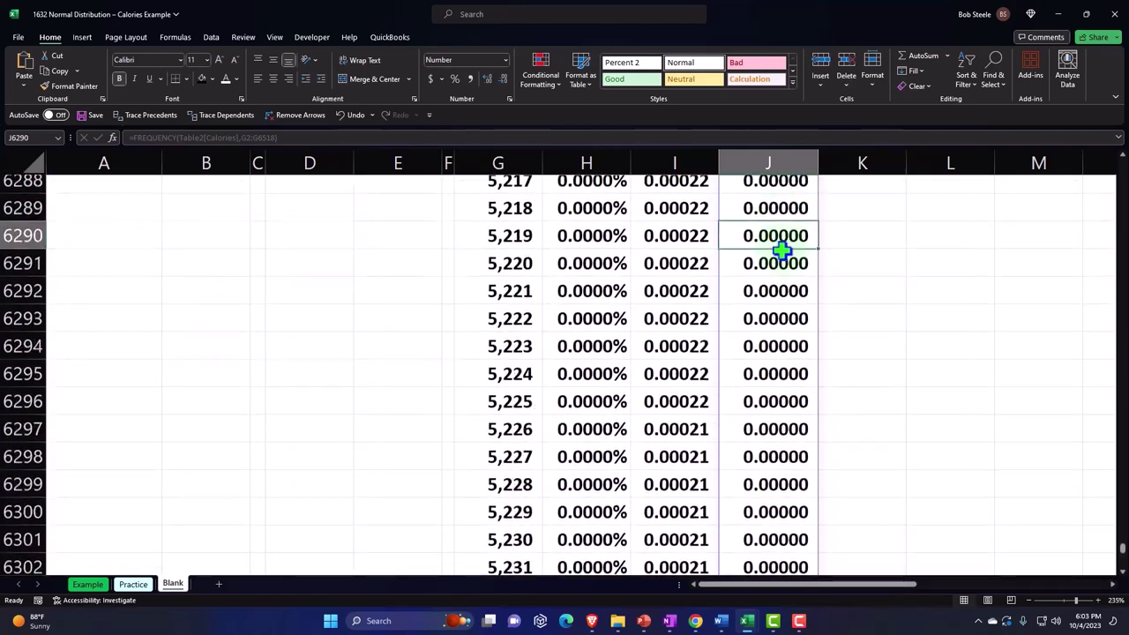
pyautogui.press('Up')
pyautogui.press('Up')
pyautogui.press('Up')
pyautogui.press('Up')
pyautogui.press('Up')
pyautogui.press('Up')
pyautogui.press('Up')
pyautogui.press('Up')
pyautogui.press('Up')
pyautogui.press('Up')
pyautogui.press('Up')
pyautogui.press('Up')
pyautogui.press('Up')
pyautogui.press('Up')
pyautogui.press('Up')
pyautogui.press('Up')
pyautogui.press('Up')
pyautogui.press('Up')
pyautogui.press('Up')
pyautogui.press('Up')
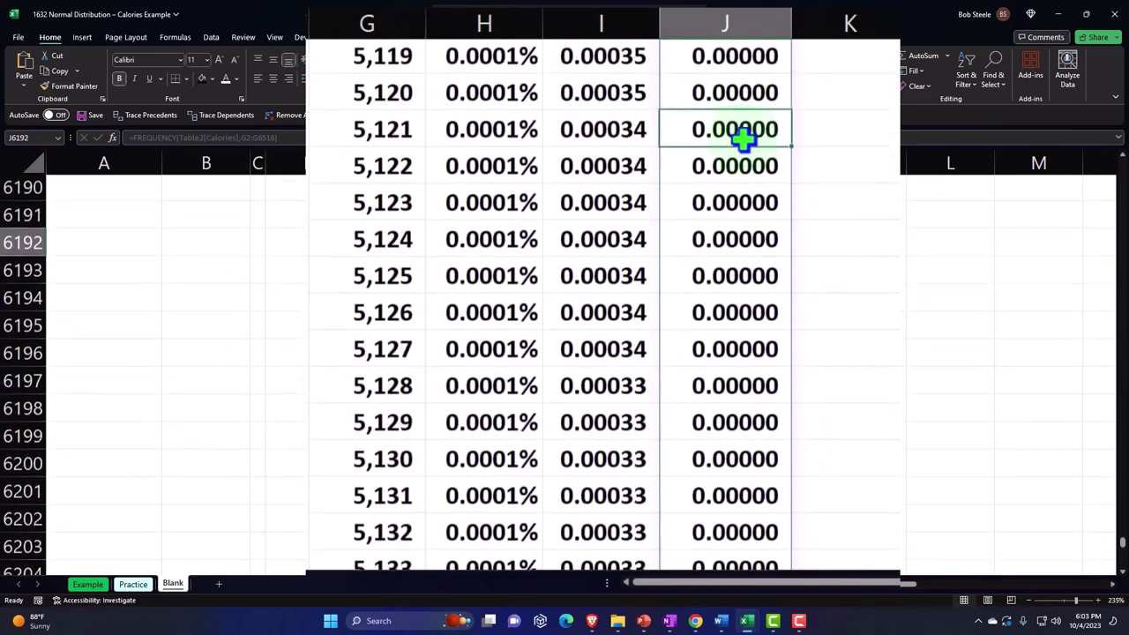
pyautogui.press('Up')
pyautogui.press('Up')
pyautogui.press('Up')
pyautogui.press('Up')
pyautogui.press('Up')
pyautogui.press('Up')
pyautogui.press('Up')
pyautogui.press('Up')
pyautogui.press('Up')
pyautogui.press('Up')
pyautogui.press('Up')
pyautogui.press('Up')
pyautogui.press('Up')
pyautogui.press('Up')
pyautogui.press('Up')
pyautogui.press('Up')
pyautogui.press('Up')
pyautogui.press('Up')
pyautogui.press('Up')
pyautogui.press('Up')
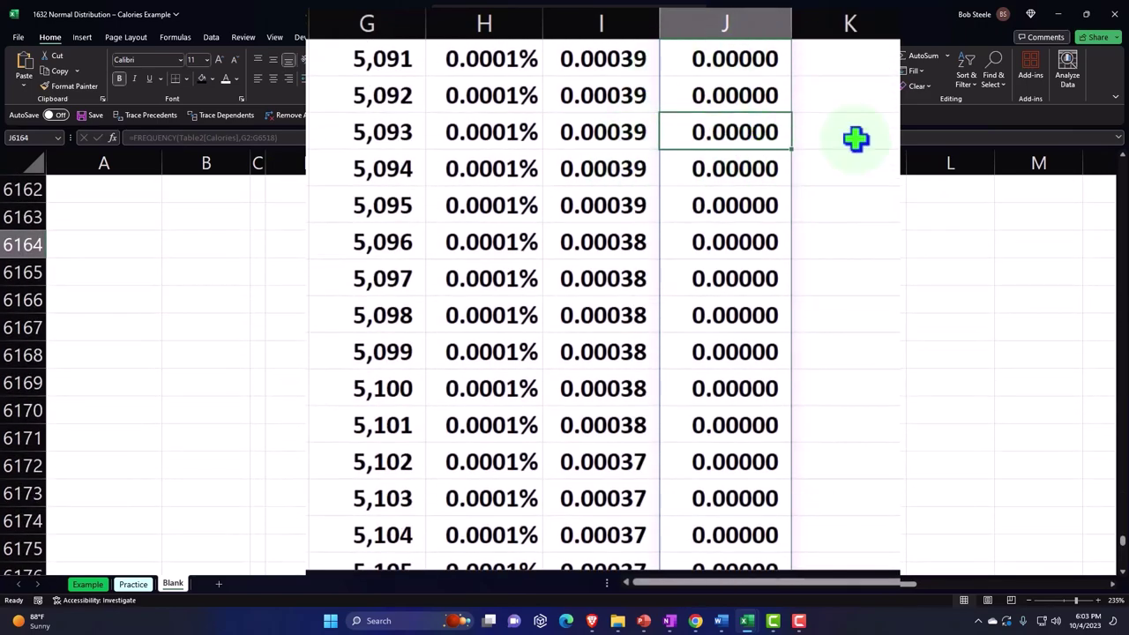
pyautogui.press('Up')
pyautogui.press('Up')
pyautogui.press('Up')
pyautogui.press('Up')
pyautogui.press('Up')
pyautogui.press('Up')
pyautogui.press('Up')
pyautogui.press('Up')
pyautogui.press('Up')
pyautogui.press('Up')
pyautogui.press('Up')
pyautogui.press('Up')
pyautogui.press('Up')
pyautogui.press('Up')
pyautogui.press('Up')
pyautogui.press('Up')
pyautogui.press('Up')
pyautogui.press('Up')
pyautogui.press('Up')
pyautogui.press('Up')
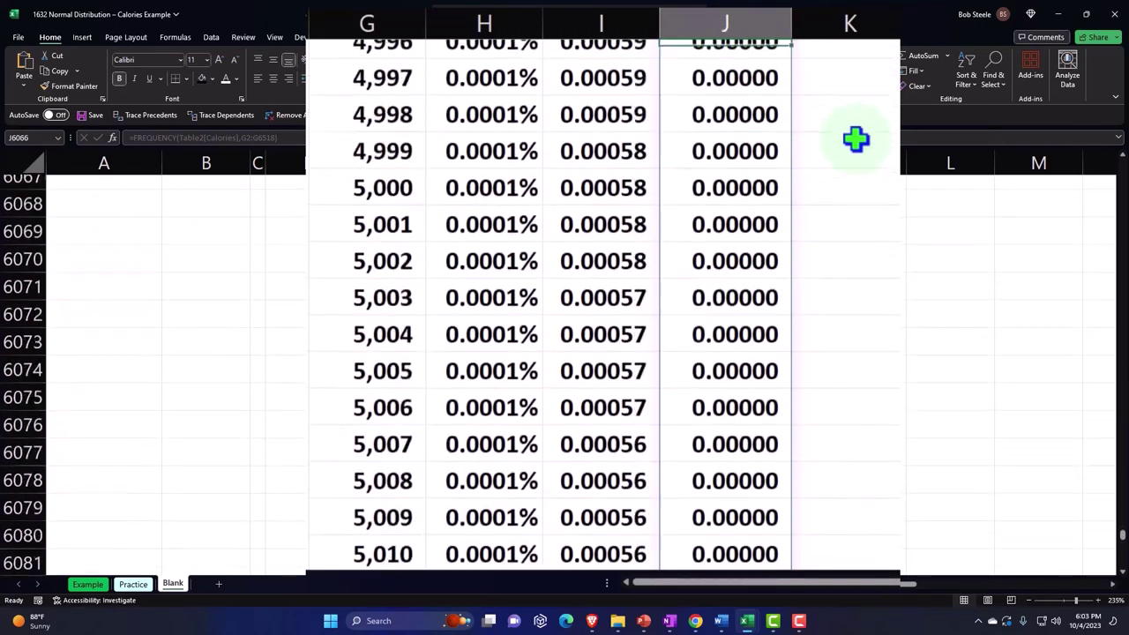
pyautogui.press('Up')
pyautogui.press('Up')
pyautogui.press('Up')
pyautogui.press('Up')
pyautogui.press('Up')
pyautogui.press('Up')
pyautogui.press('Up')
pyautogui.press('Up')
pyautogui.press('Up')
pyautogui.press('Up')
pyautogui.press('Up')
pyautogui.press('Up')
pyautogui.press('Up')
pyautogui.press('Up')
pyautogui.press('Up')
pyautogui.press('Up')
pyautogui.press('Up')
pyautogui.press('Up')
pyautogui.press('Up')
pyautogui.press('Up')
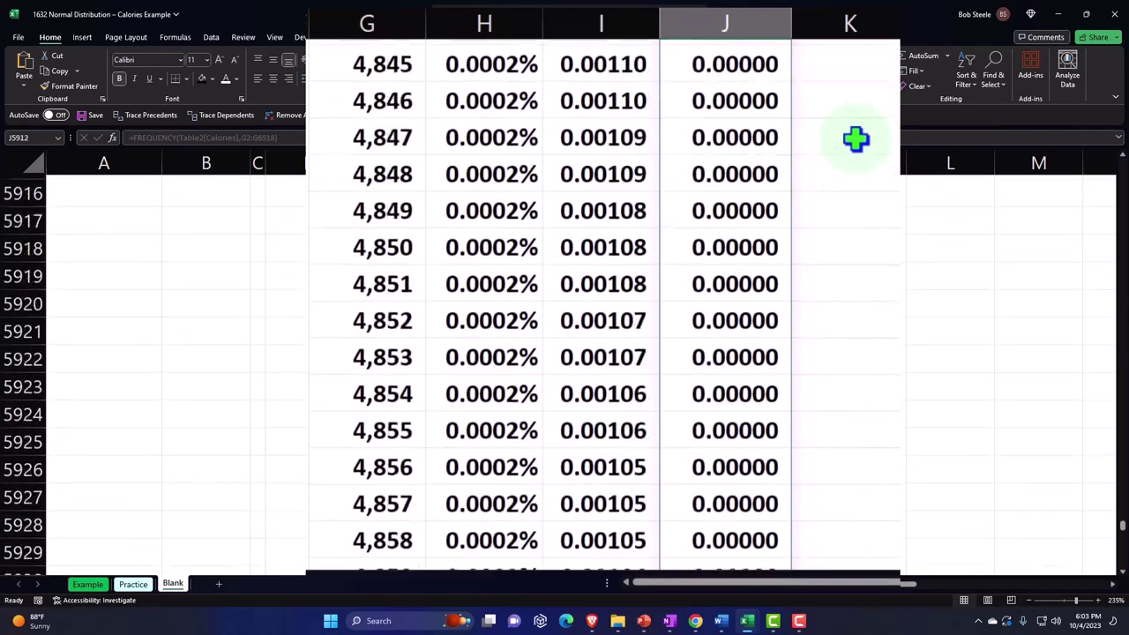
pyautogui.press('Up')
pyautogui.press('Up')
pyautogui.press('Up')
pyautogui.press('Up')
pyautogui.press('Up')
pyautogui.press('Up')
pyautogui.press('Up')
pyautogui.press('Up')
pyautogui.press('Up')
pyautogui.press('Up')
pyautogui.press('Up')
pyautogui.press('Up')
pyautogui.press('Up')
pyautogui.press('Up')
pyautogui.press('Up')
pyautogui.press('Up')
pyautogui.press('Up')
pyautogui.press('Up')
pyautogui.press('Up')
pyautogui.press('Up')
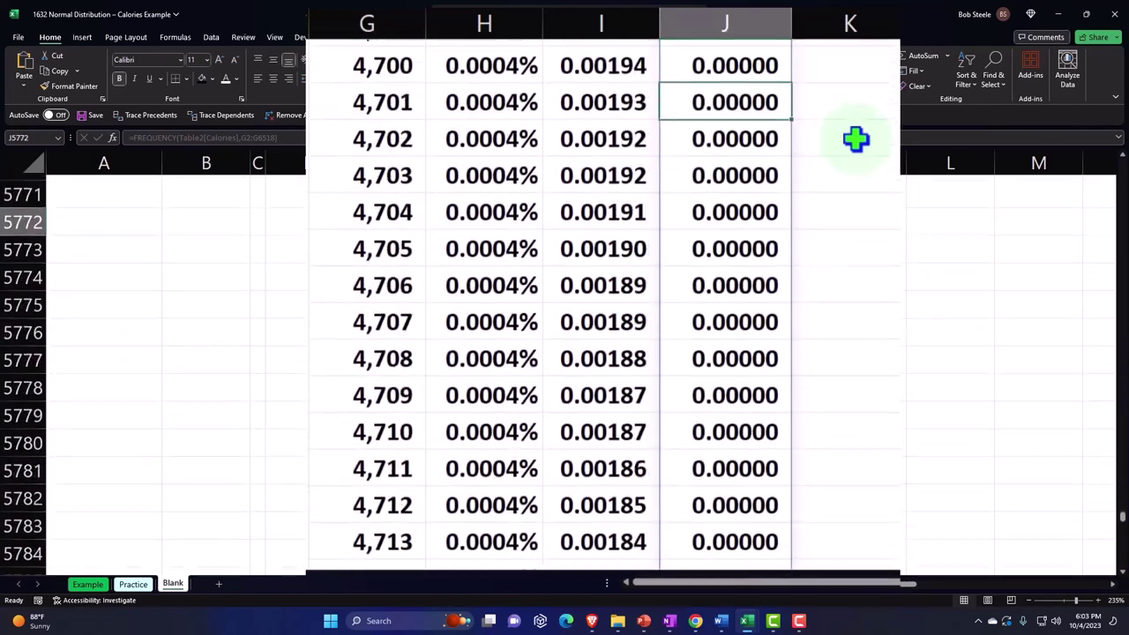
# Continue reviewing the Actual Frequency values in column J beside P(x)*Count, from X 4,701 up the column to X 4,179.
pyautogui.press('Up')
pyautogui.press('Up')
pyautogui.press('Up')
pyautogui.press('Up')
pyautogui.press('Up')
pyautogui.press('Up')
pyautogui.press('Up')
pyautogui.press('Up')
pyautogui.press('Up')
pyautogui.press('Up')
pyautogui.press('Up')
pyautogui.press('Up')
pyautogui.press('Up')
pyautogui.press('Up')
pyautogui.press('Up')
pyautogui.press('Up')
pyautogui.press('Up')
pyautogui.press('Up')
pyautogui.press('Up')
pyautogui.press('Up')
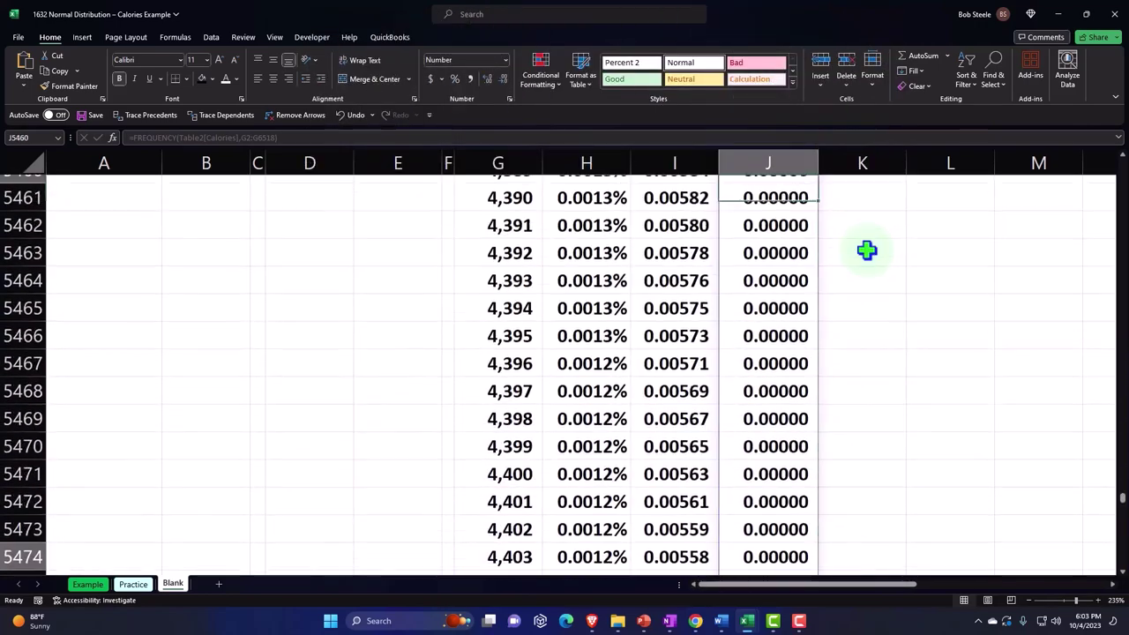
pyautogui.press('Up')
pyautogui.press('Up')
pyautogui.press('Up')
pyautogui.press('Up')
pyautogui.press('Up')
pyautogui.press('Up')
pyautogui.press('Up')
pyautogui.press('Up')
pyautogui.press('Up')
pyautogui.press('Up')
pyautogui.press('Up')
pyautogui.press('Up')
pyautogui.press('Up')
pyautogui.press('Up')
pyautogui.press('Up')
pyautogui.press('Up')
pyautogui.press('Up')
pyautogui.press('Up')
pyautogui.press('Up')
pyautogui.press('Up')
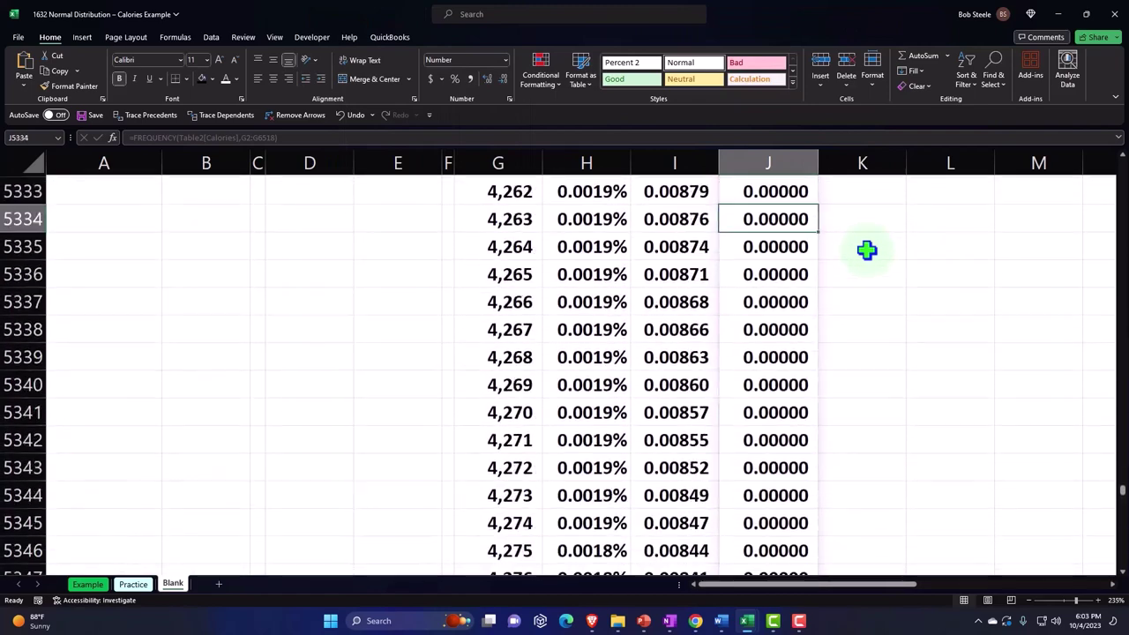
pyautogui.press('Up')
pyautogui.press('Up')
pyautogui.press('Up')
pyautogui.press('Up')
pyautogui.press('Up')
pyautogui.press('Up')
pyautogui.press('Up')
pyautogui.press('Up')
pyautogui.press('Up')
pyautogui.press('Up')
pyautogui.press('Up')
pyautogui.press('Up')
pyautogui.press('Up')
pyautogui.press('Up')
pyautogui.press('Up')
pyautogui.press('Up')
pyautogui.press('Up')
pyautogui.press('Up')
pyautogui.press('Up')
pyautogui.press('Up')
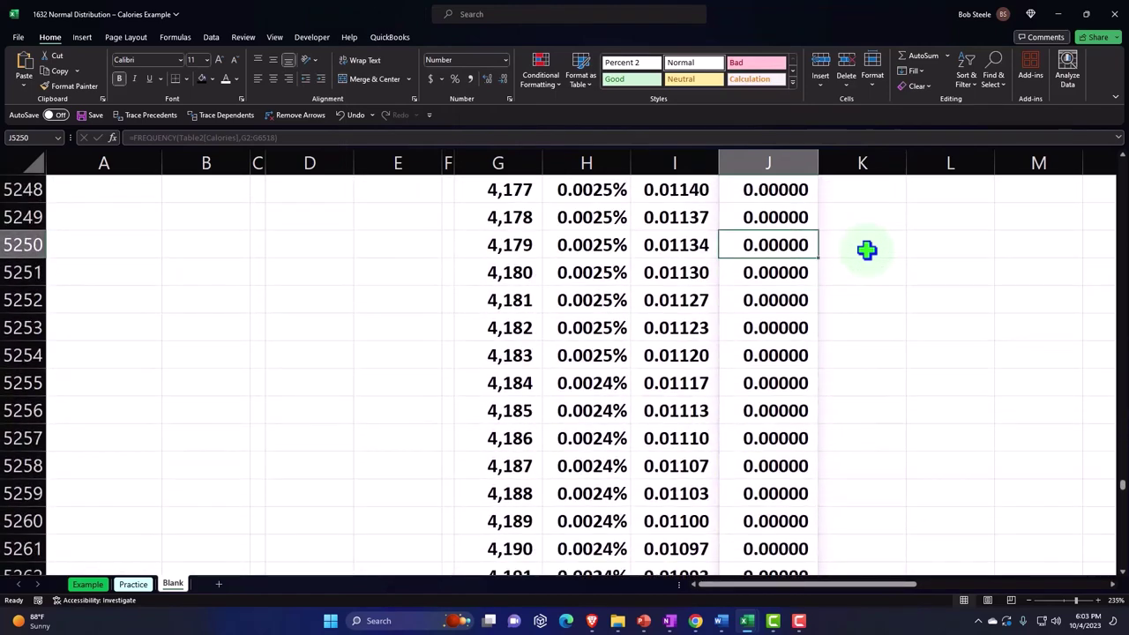
# Compare the actual frequency at X 4,196 in J5267 with its P(x)*Count value, and check the rows above it.
pyautogui.scroll(-4, 862, 269)
pyautogui.scroll(2, 854, 305)
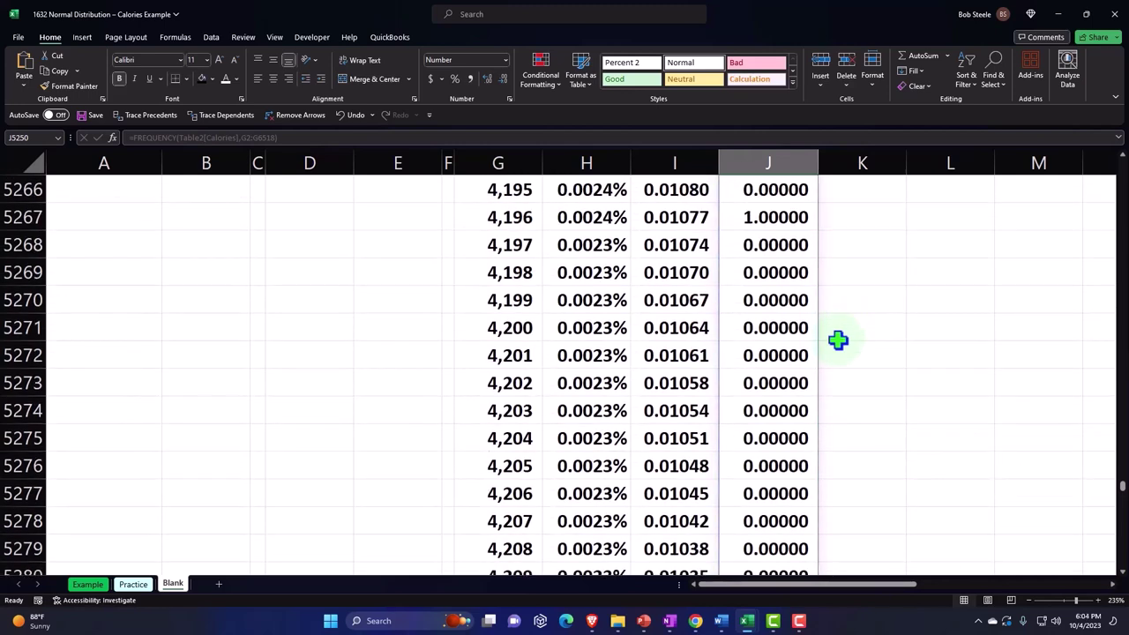
pyautogui.scroll(1, 752, 280)
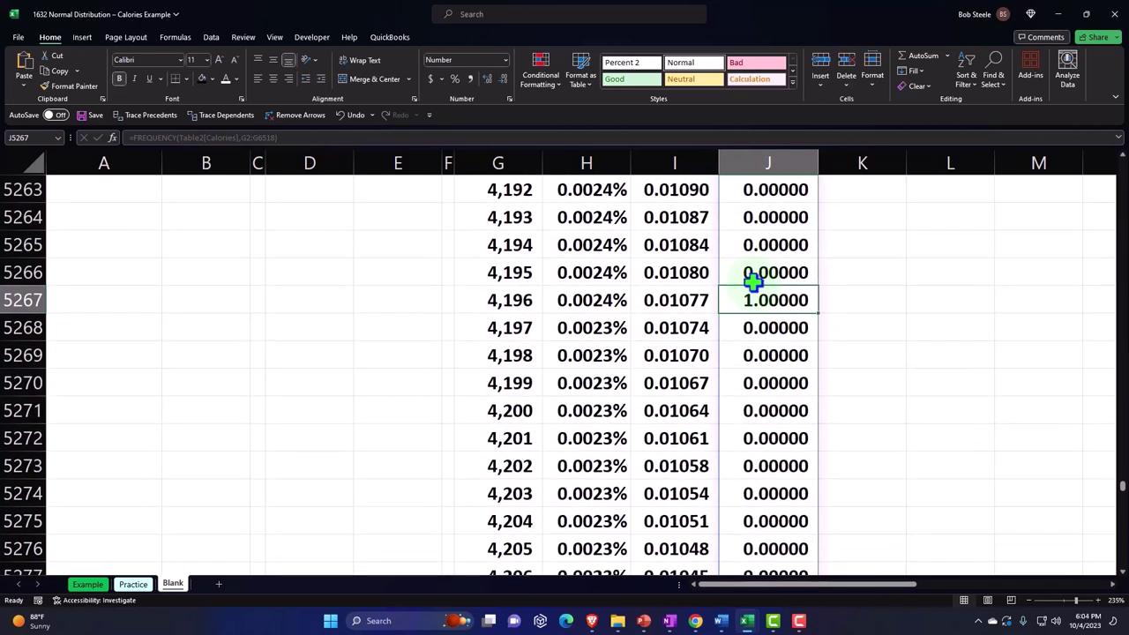
pyautogui.scroll(20, 755, 279)
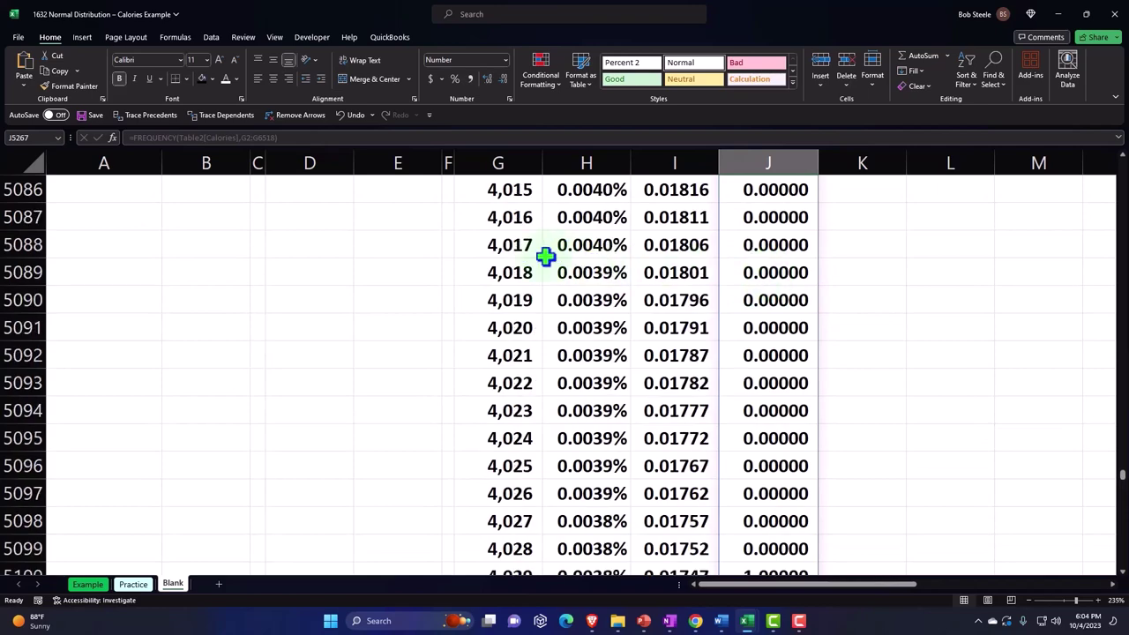
pyautogui.scroll(10, 882, 344)
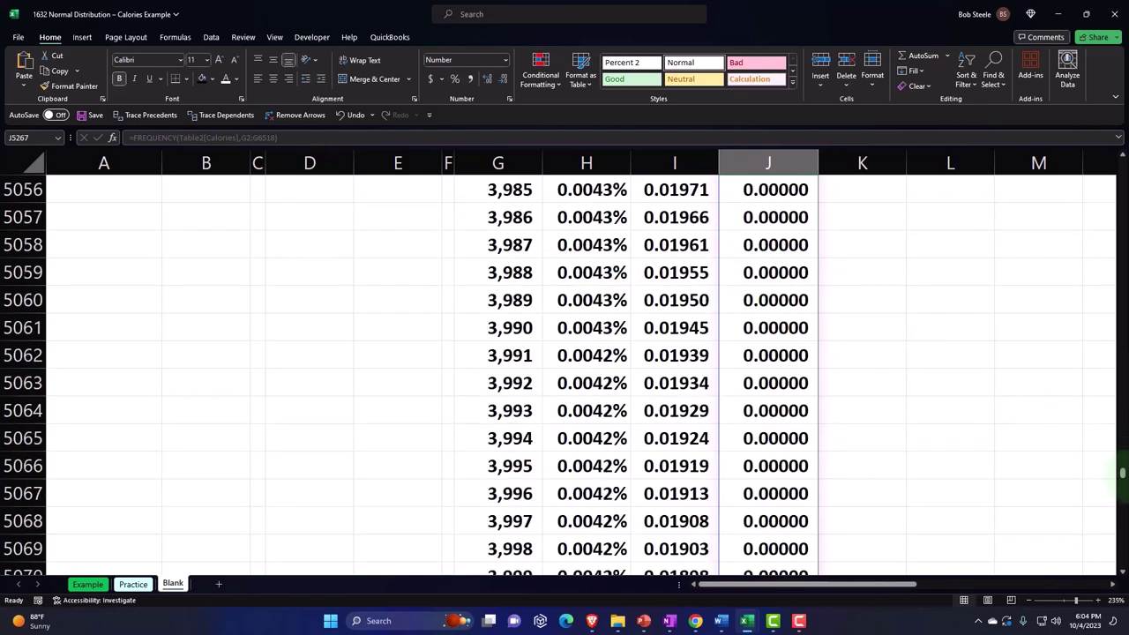
# Enter =J2/$J$6520 in K2 to divide the first actual frequency by the column total, using an absolute reference.
pyautogui.moveTo(1122, 476); pyautogui.dragTo(1122, 148)
pyautogui.click(899, 265)
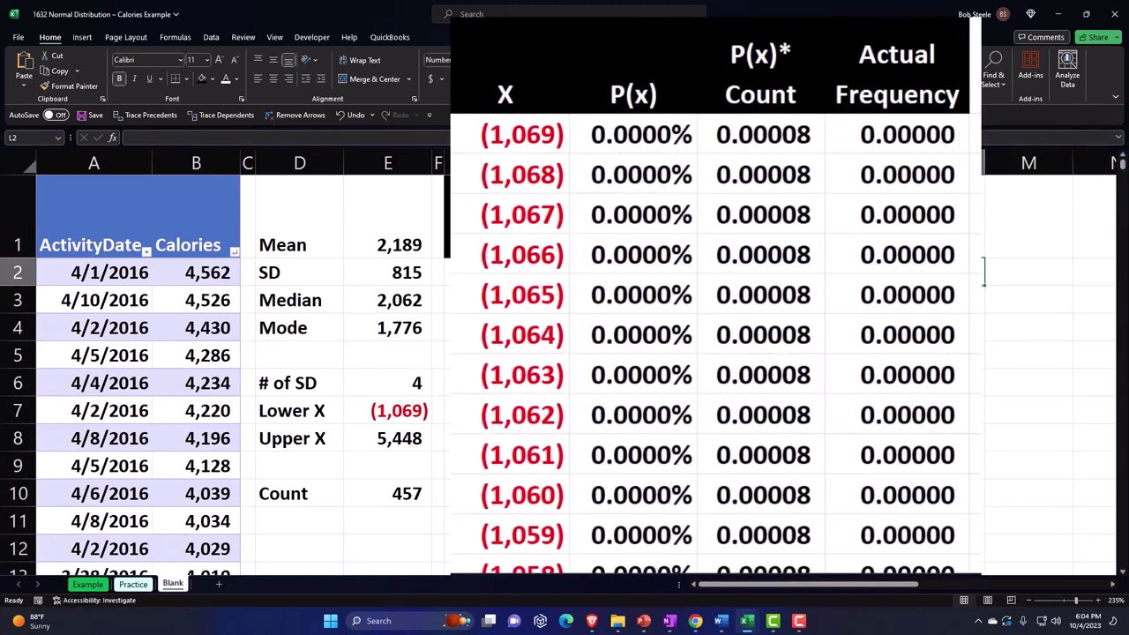
pyautogui.click(852, 216)
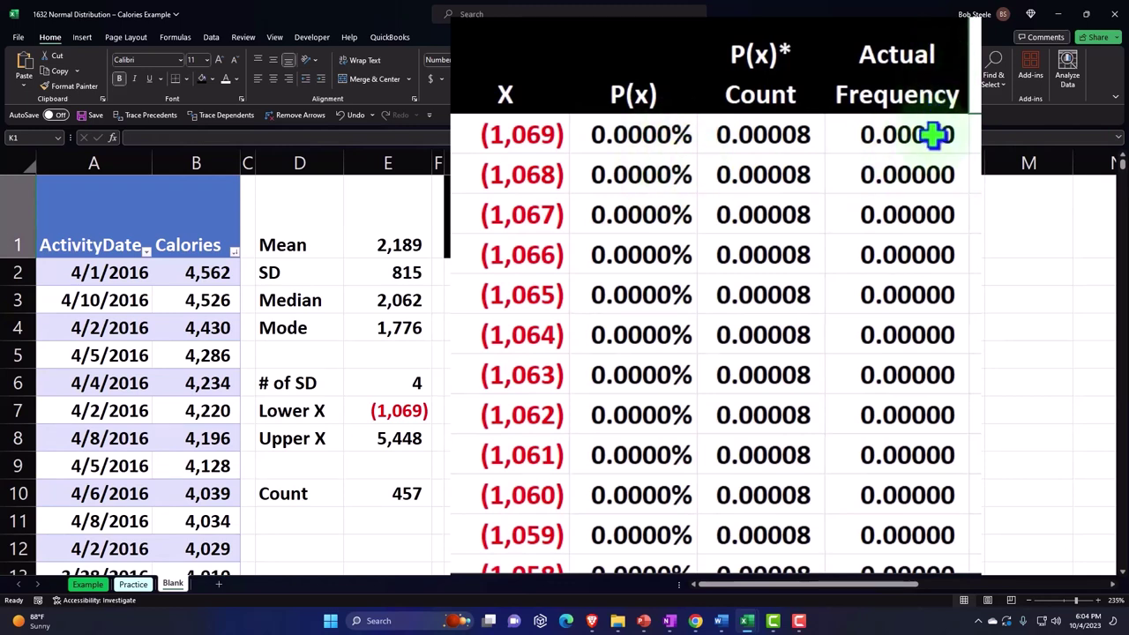
pyautogui.click(853, 275)
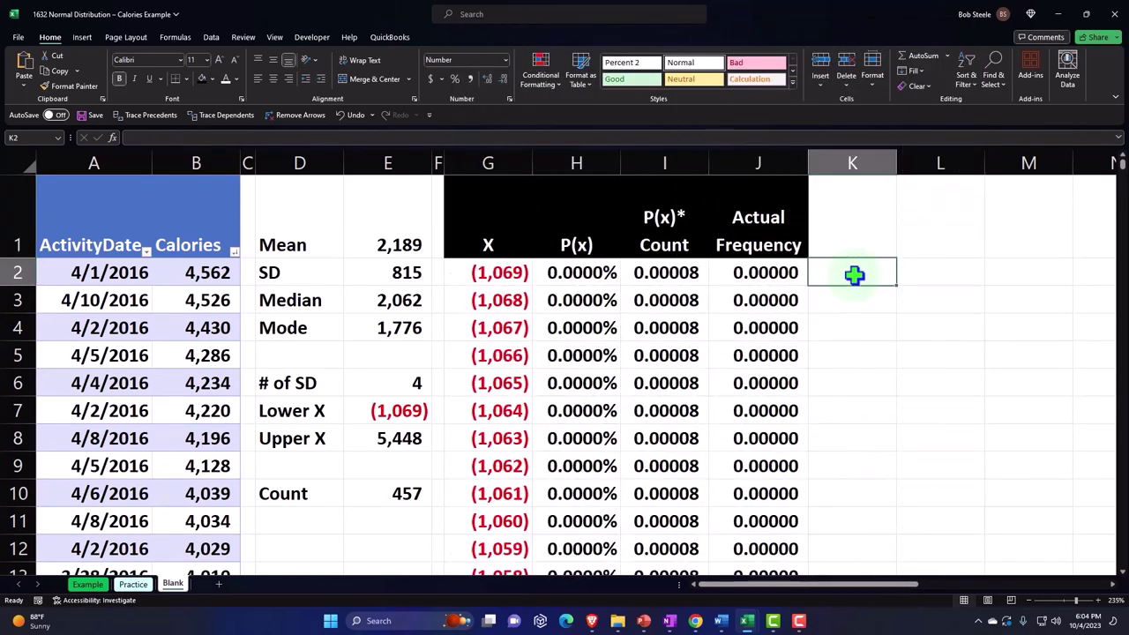
pyautogui.write('=')
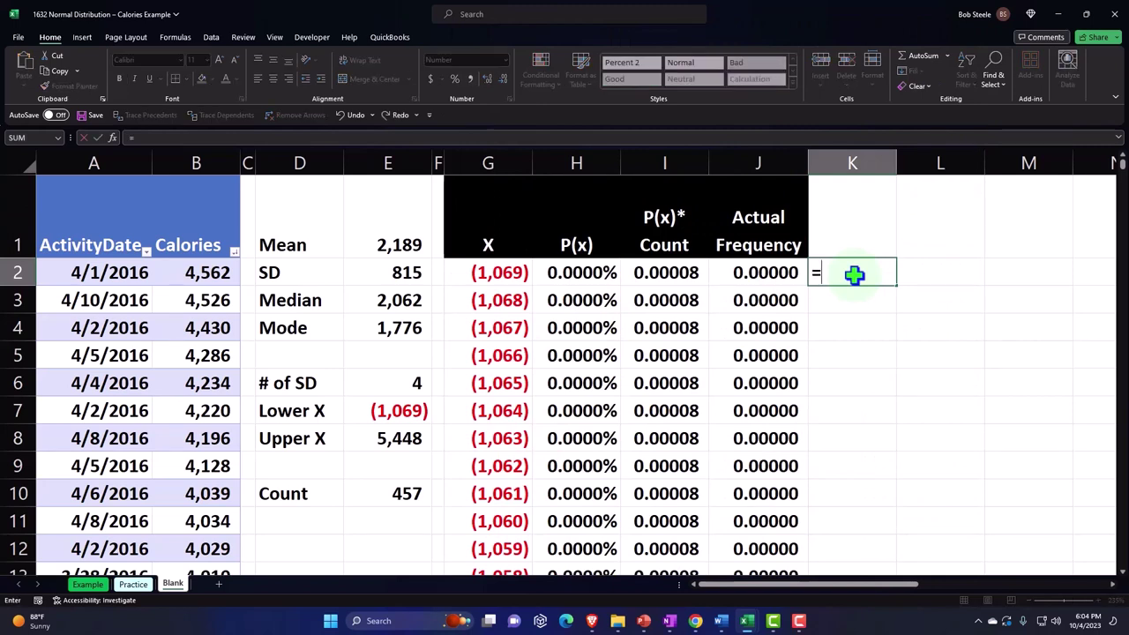
pyautogui.press('Left')
pyautogui.write('/')
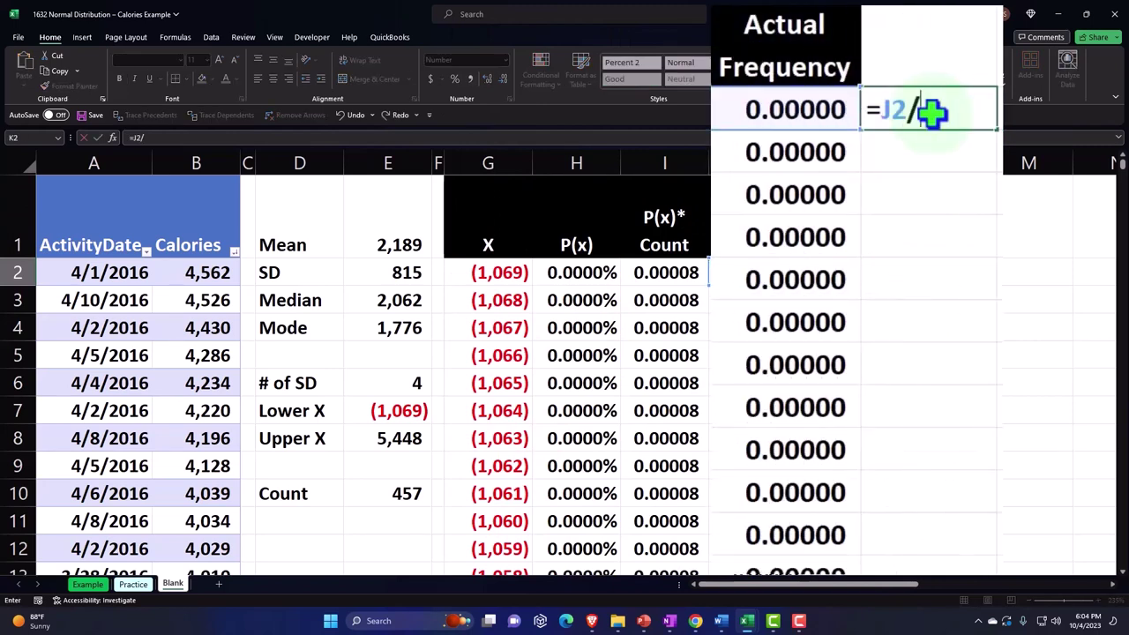
pyautogui.press('Down')
pyautogui.press('Left')
pyautogui.hotkey('ctrl', 'shift', 'Down')
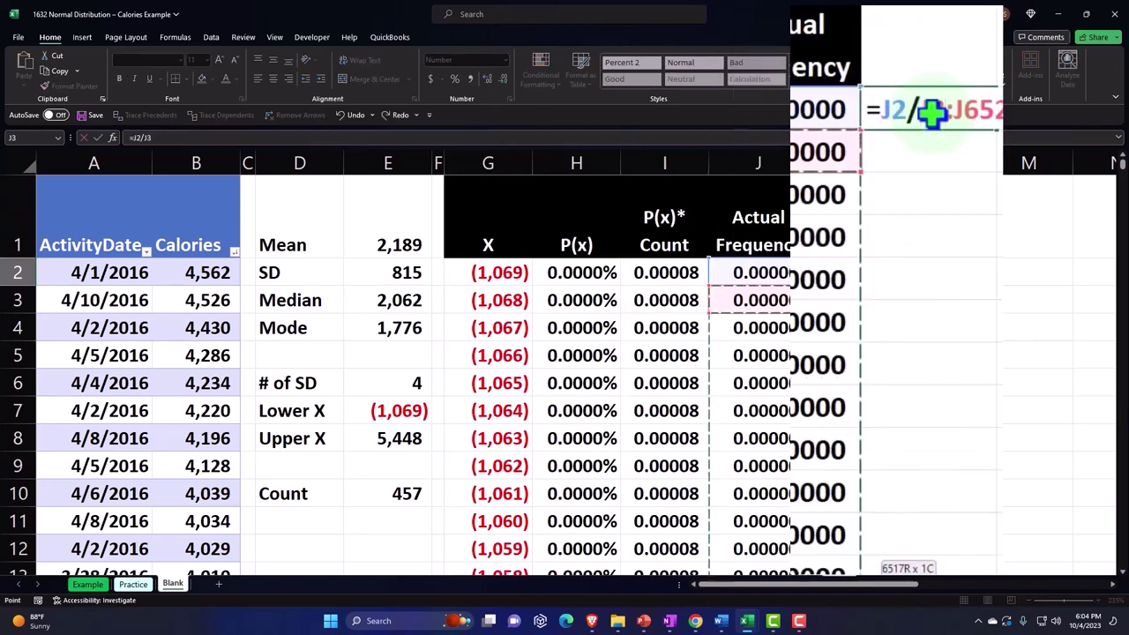
pyautogui.click(789, 547)
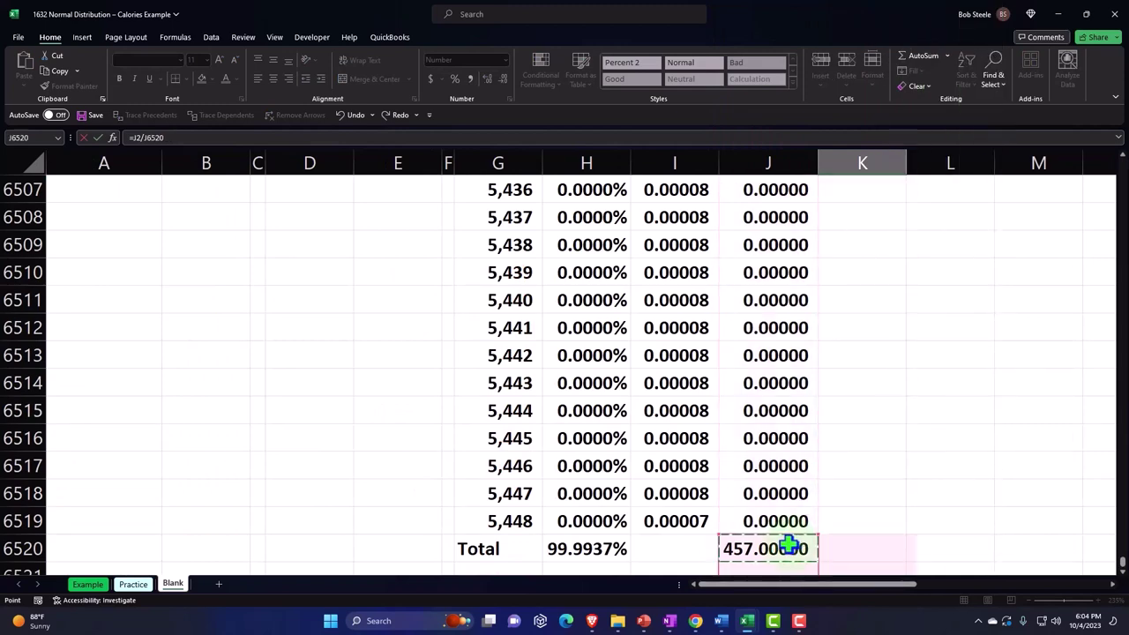
pyautogui.click(652, 567)
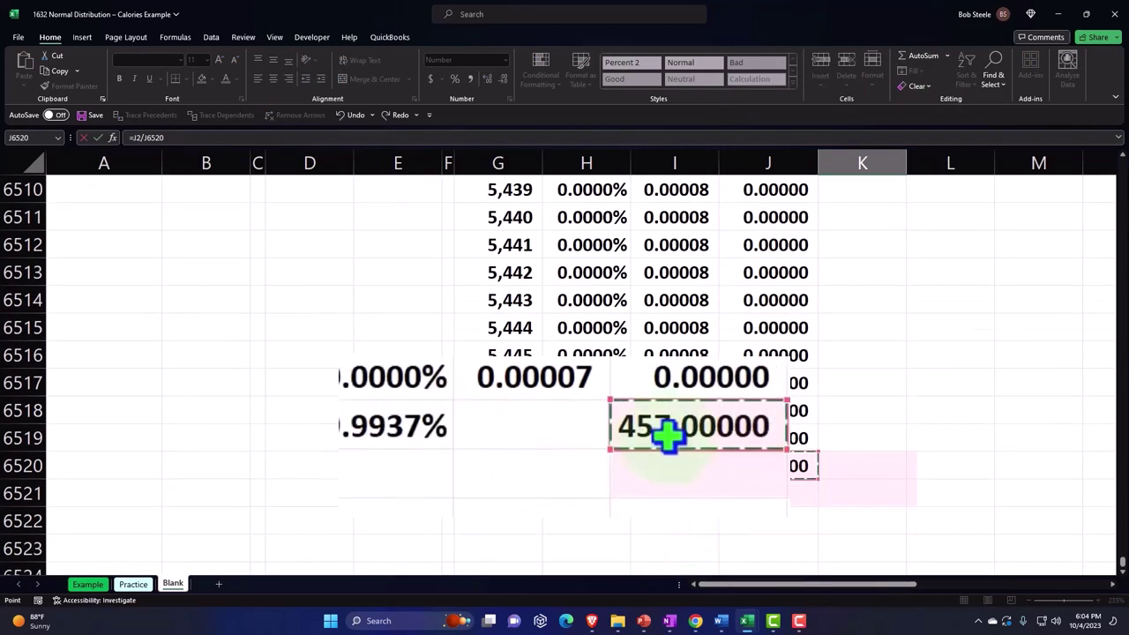
pyautogui.click(646, 428)
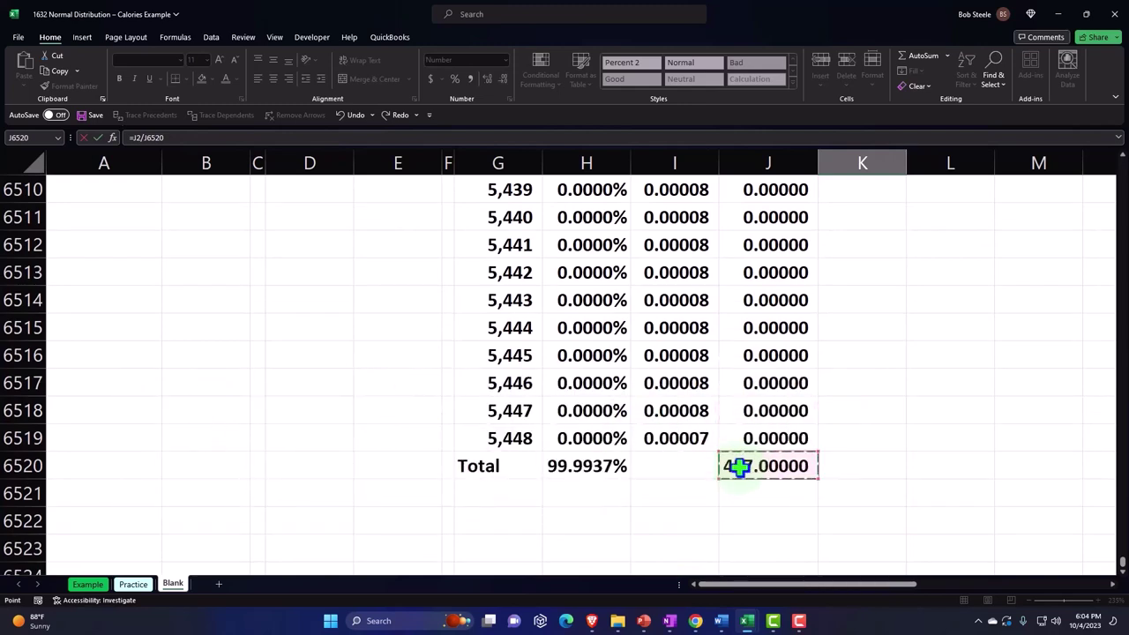
pyautogui.press('F4')
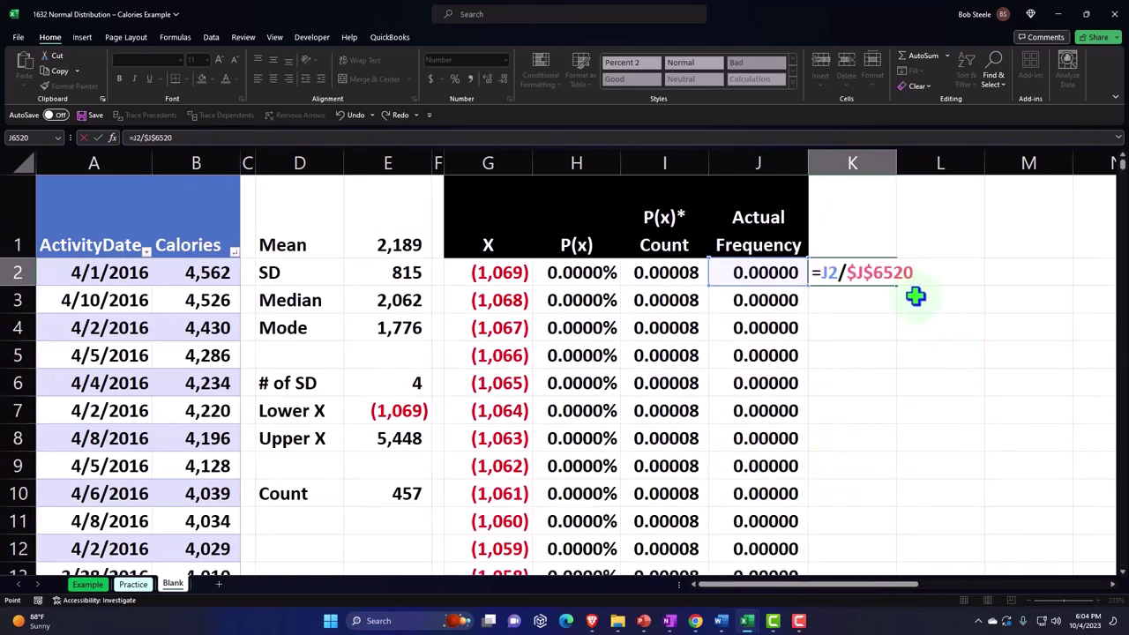
pyautogui.press('Return')
# Format K2 as a percentage with four decimal places.
pyautogui.click(872, 270)
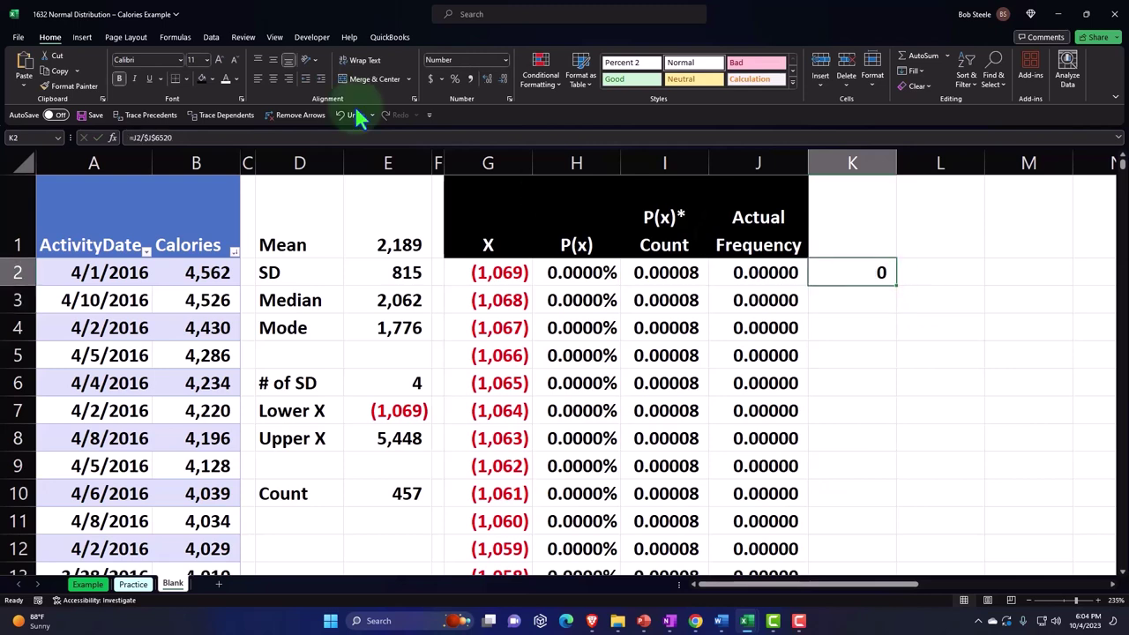
pyautogui.click(455, 78)
pyautogui.click(470, 78)
pyautogui.click(470, 79)
pyautogui.click(470, 79)
pyautogui.click(470, 78)
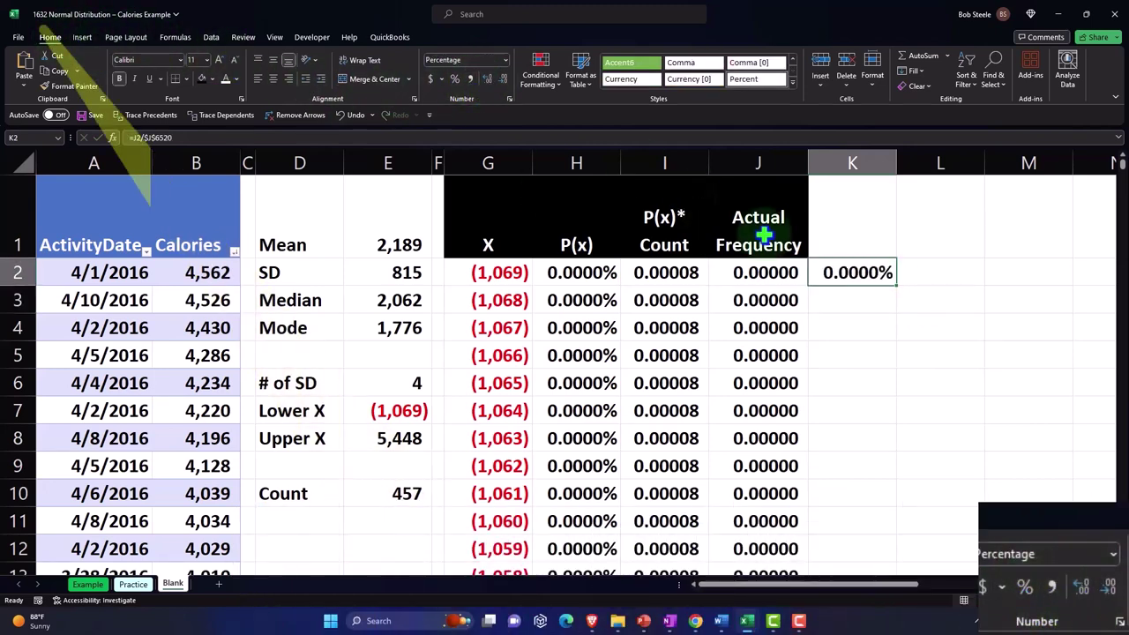
# Fill the K2 formula down column K through the last X row and compare the percentages with P(x) in column H.
pyautogui.doubleClick(896, 283)
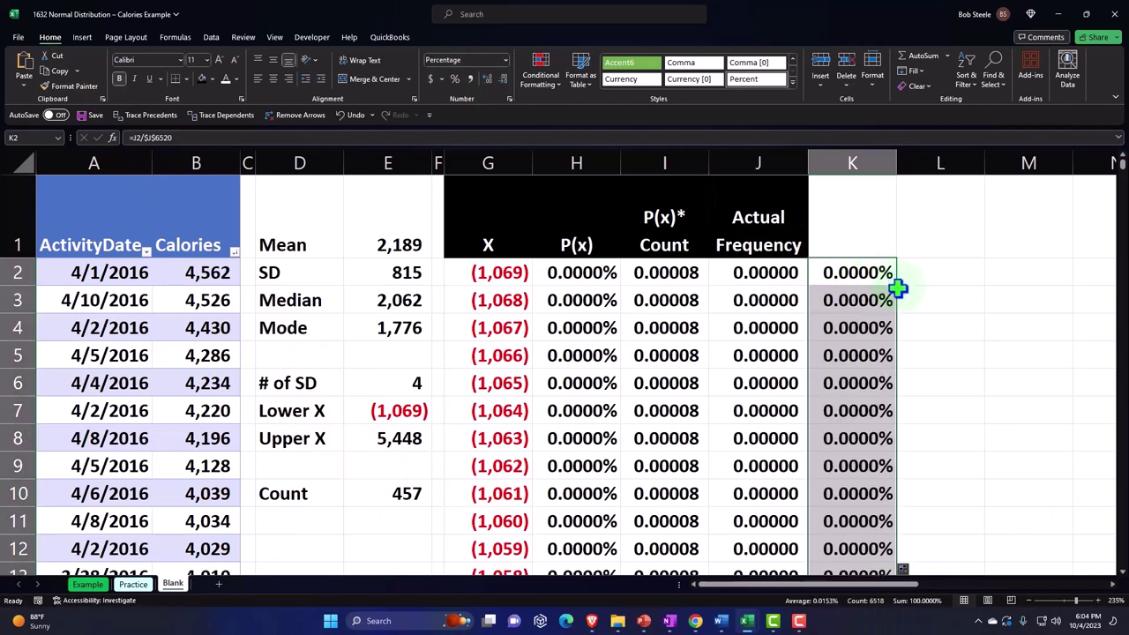
pyautogui.scroll(-12, 879, 347)
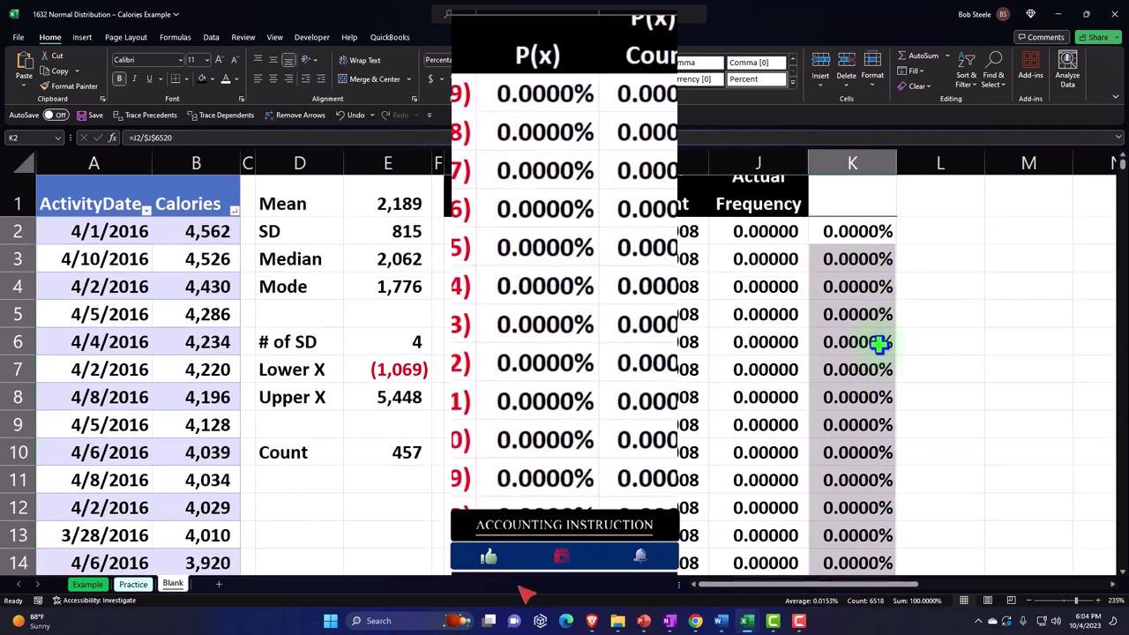
pyautogui.scroll(-20, 956, 254)
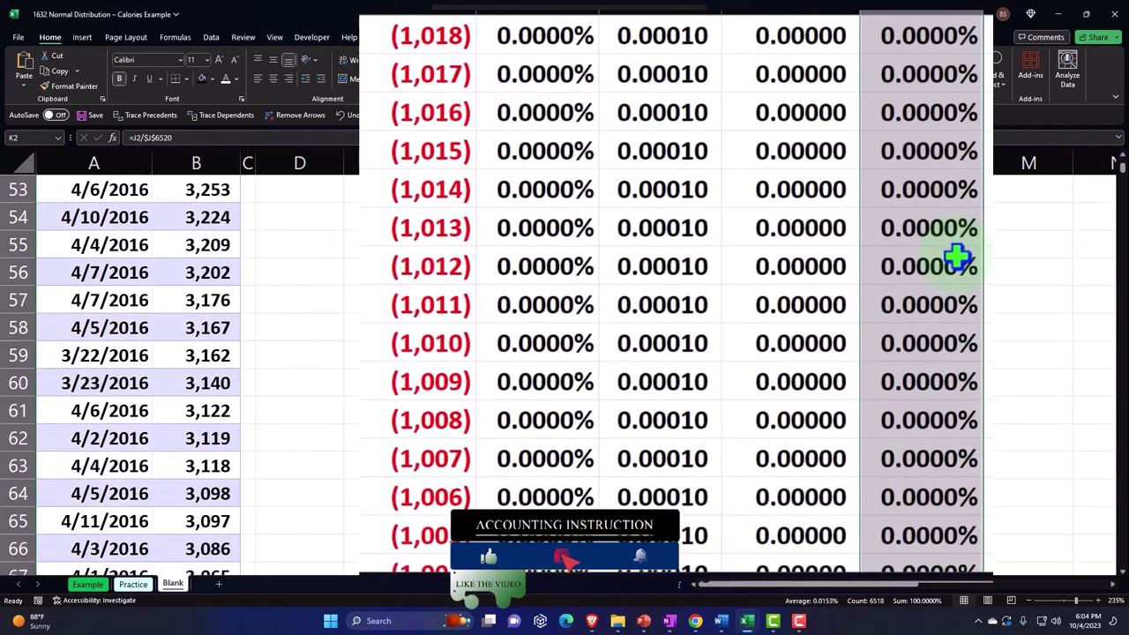
pyautogui.scroll(-20, 957, 264)
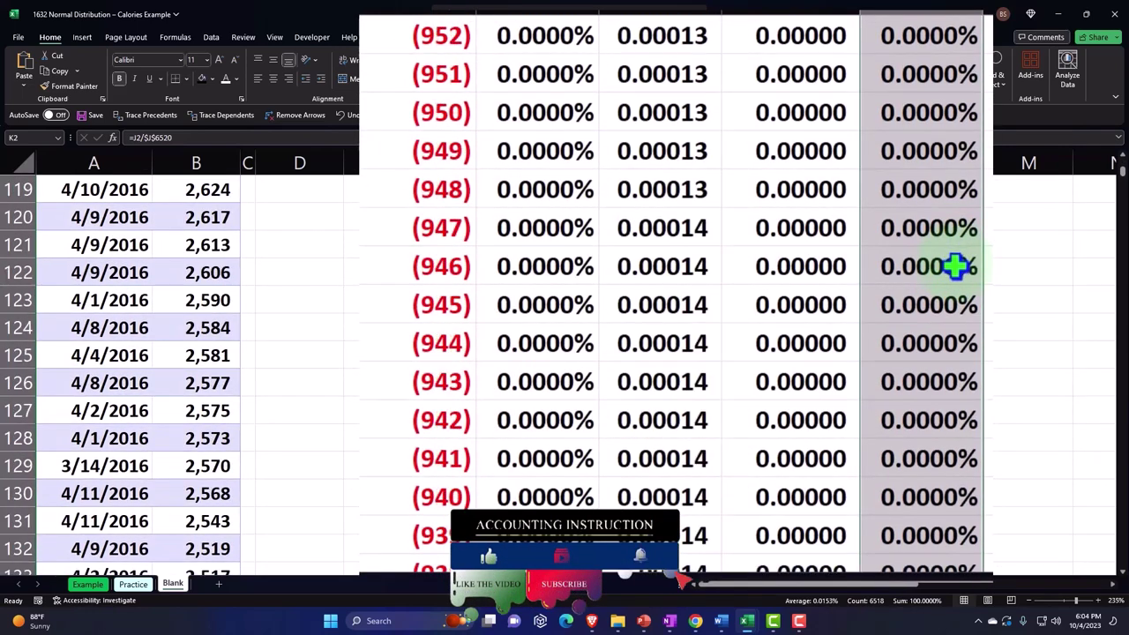
pyautogui.scroll(-16, 865, 398)
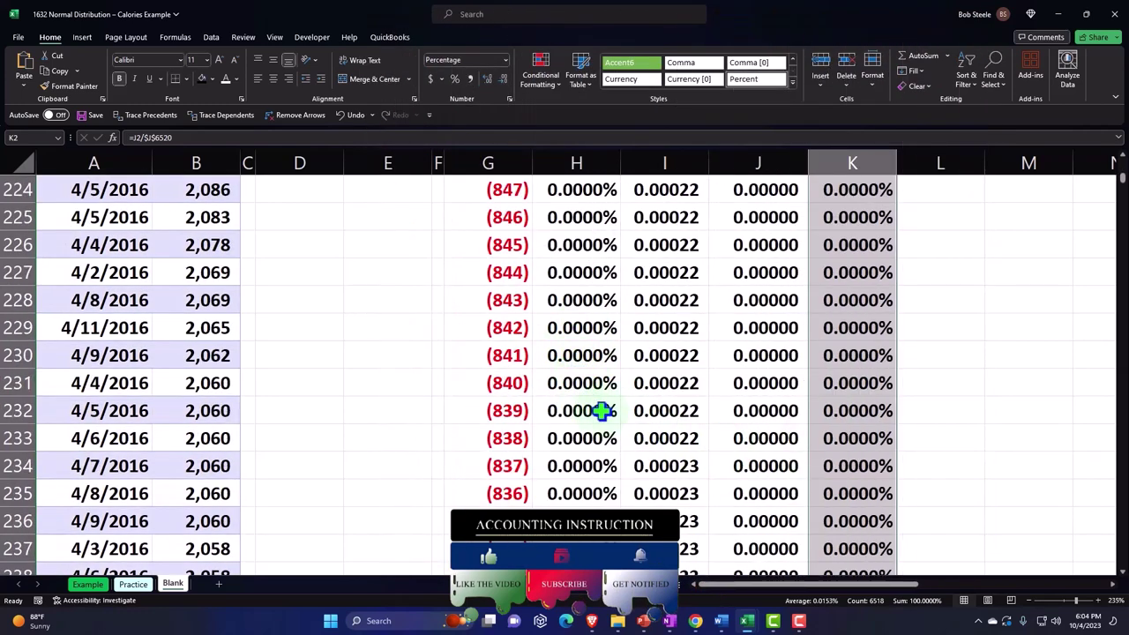
pyautogui.scroll(20, 621, 420)
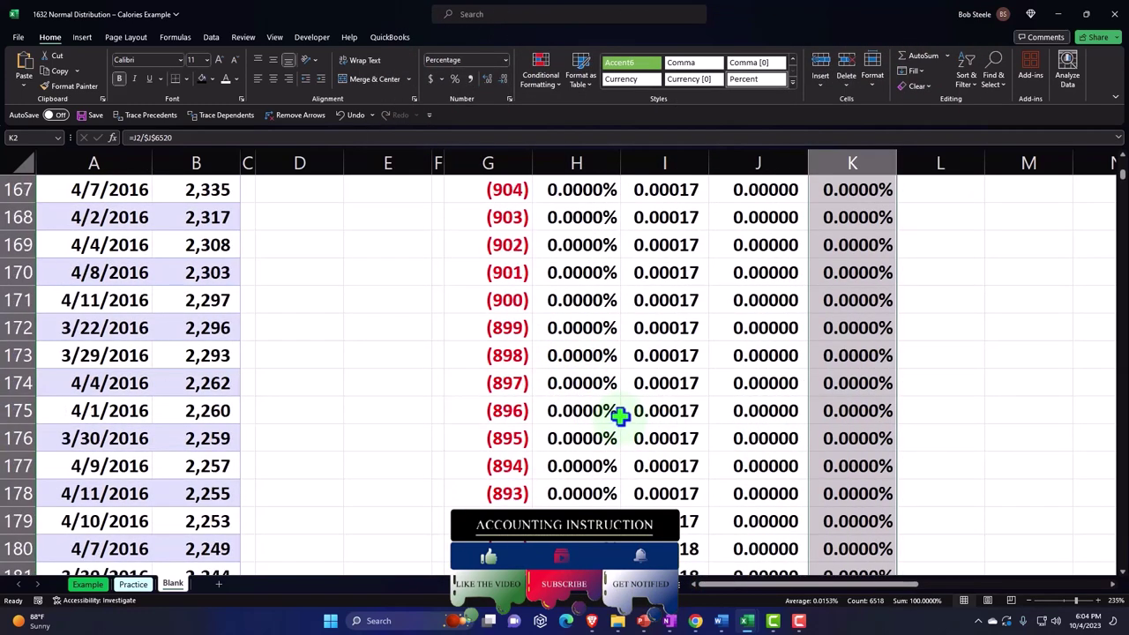
pyautogui.scroll(20, 621, 408)
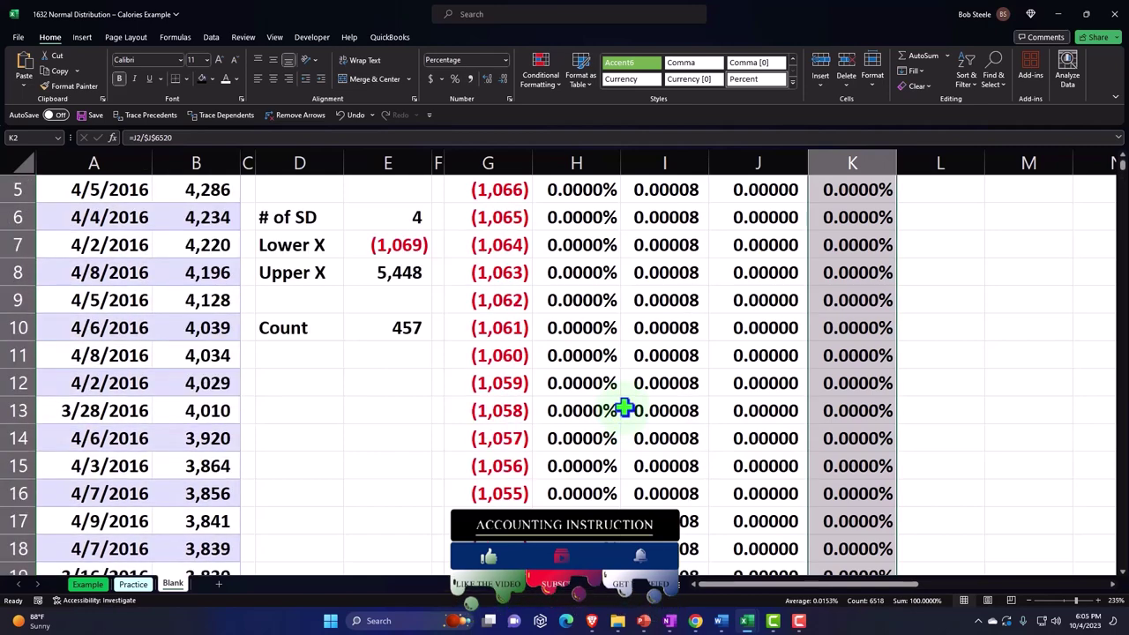
# Enter the header "% of Total" in K1 for the new percentage column.
pyautogui.click(831, 220)
pyautogui.click(831, 221)
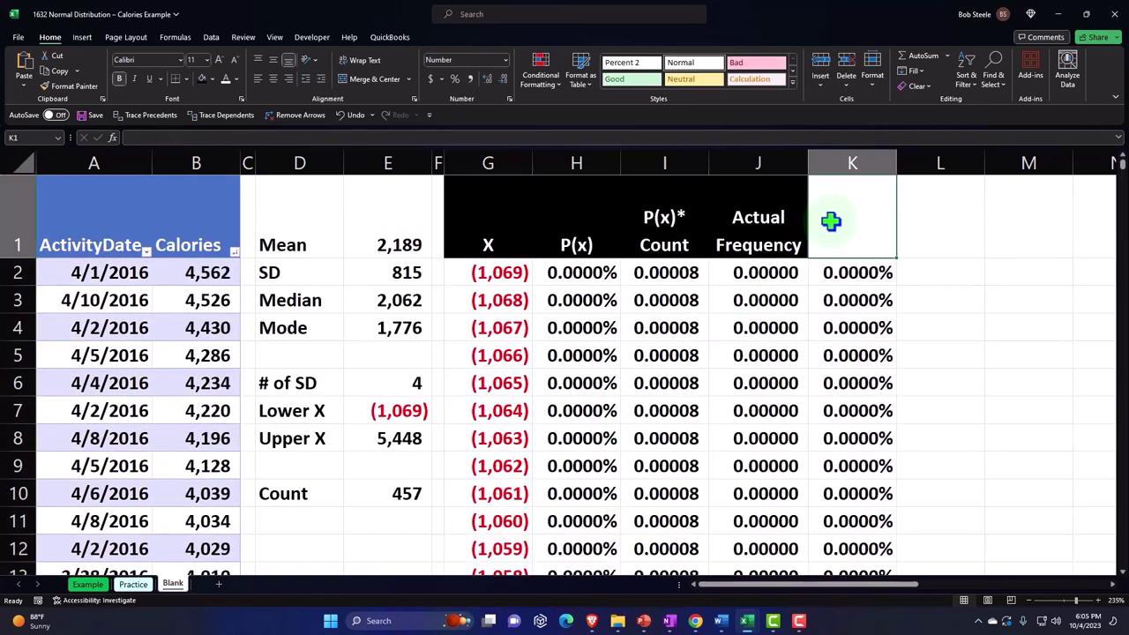
pyautogui.write('% of Total')
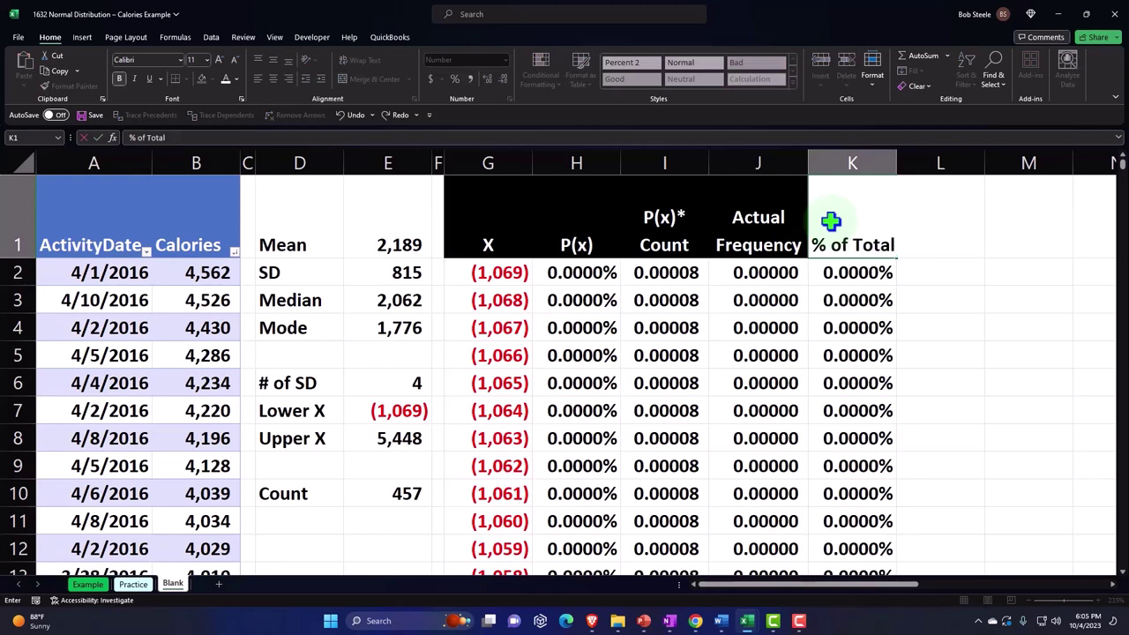
pyautogui.press('Return')
# Give the K1 header a black fill and white font, with its text wrapped and centered.
pyautogui.click(831, 220)
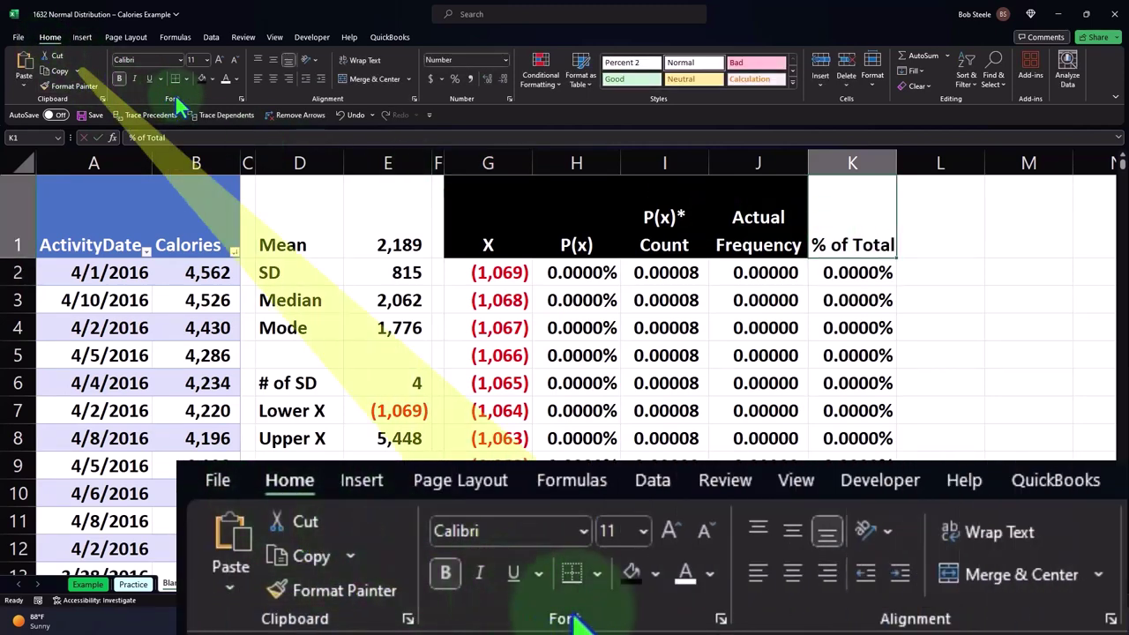
pyautogui.click(202, 80)
pyautogui.click(225, 80)
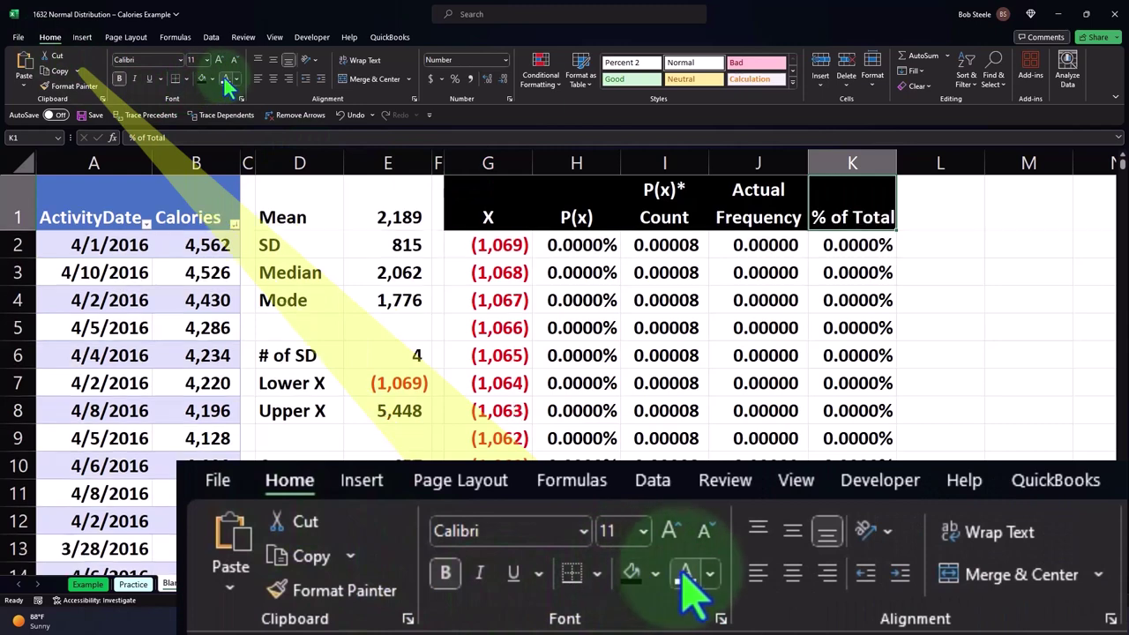
pyautogui.click(360, 60)
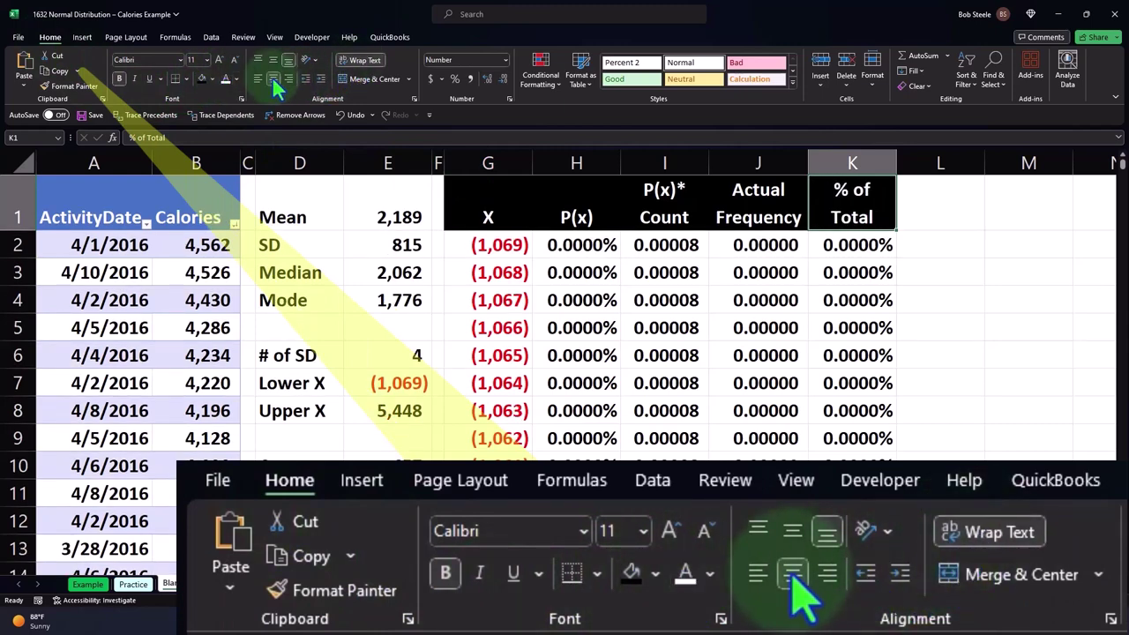